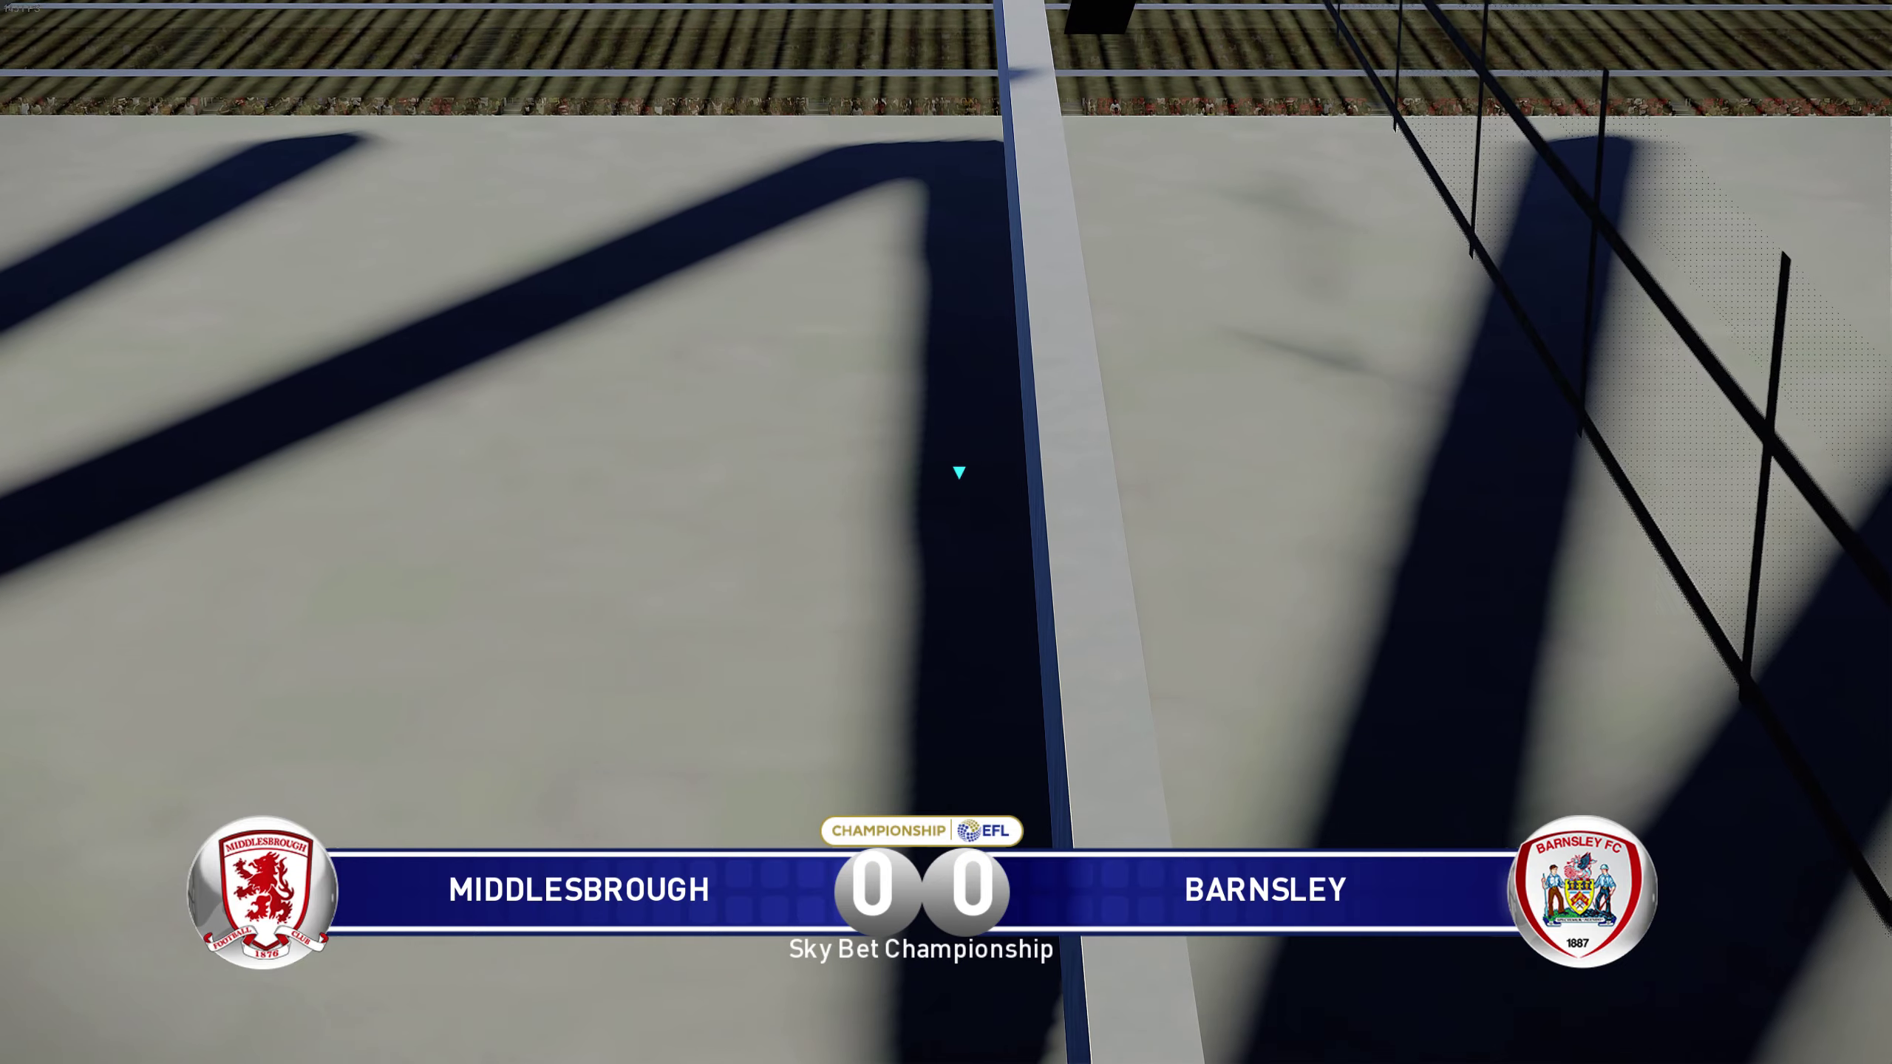
- Pause the Middlesbrough vs Barnsley match and open Camera Settings, currently on Live Broadcast
key("Escape")
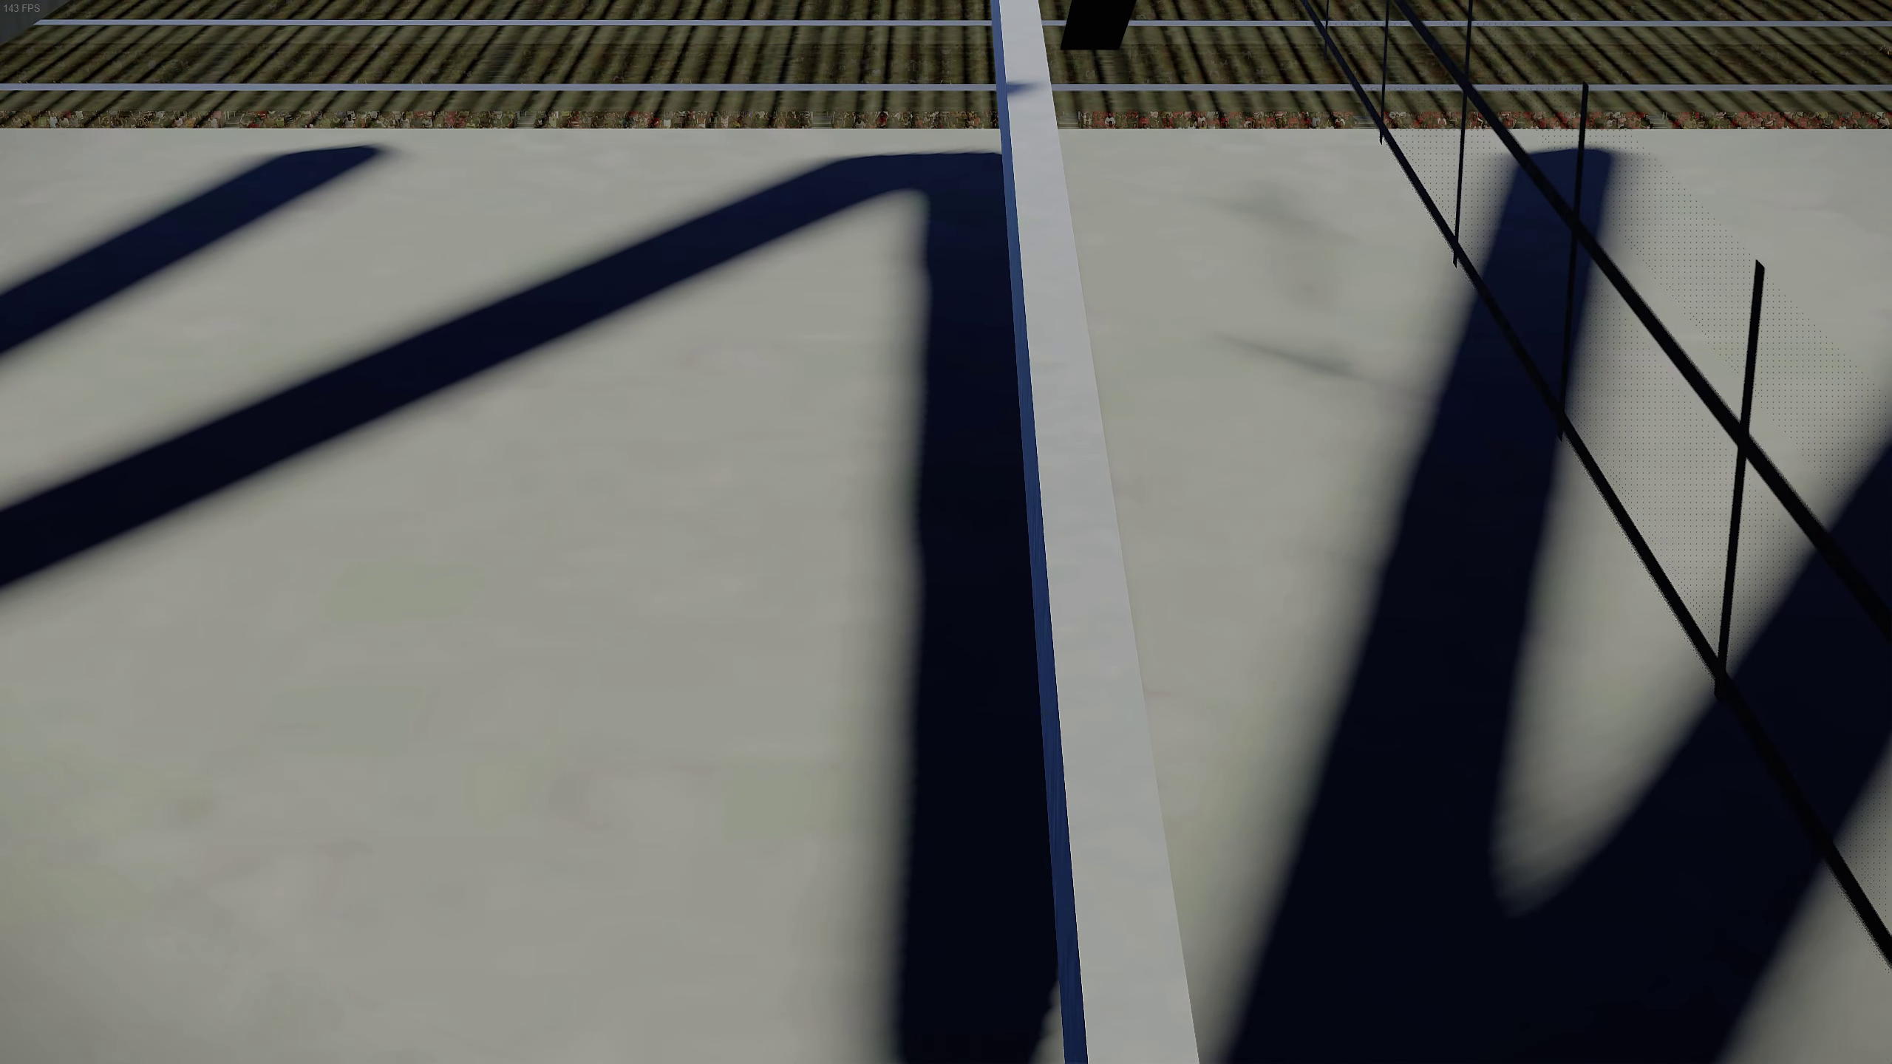
key("Right")
key("Right")
key("Return")
- Switch the camera type to Dynamic Wide and back out to the pause menu
key("Right")
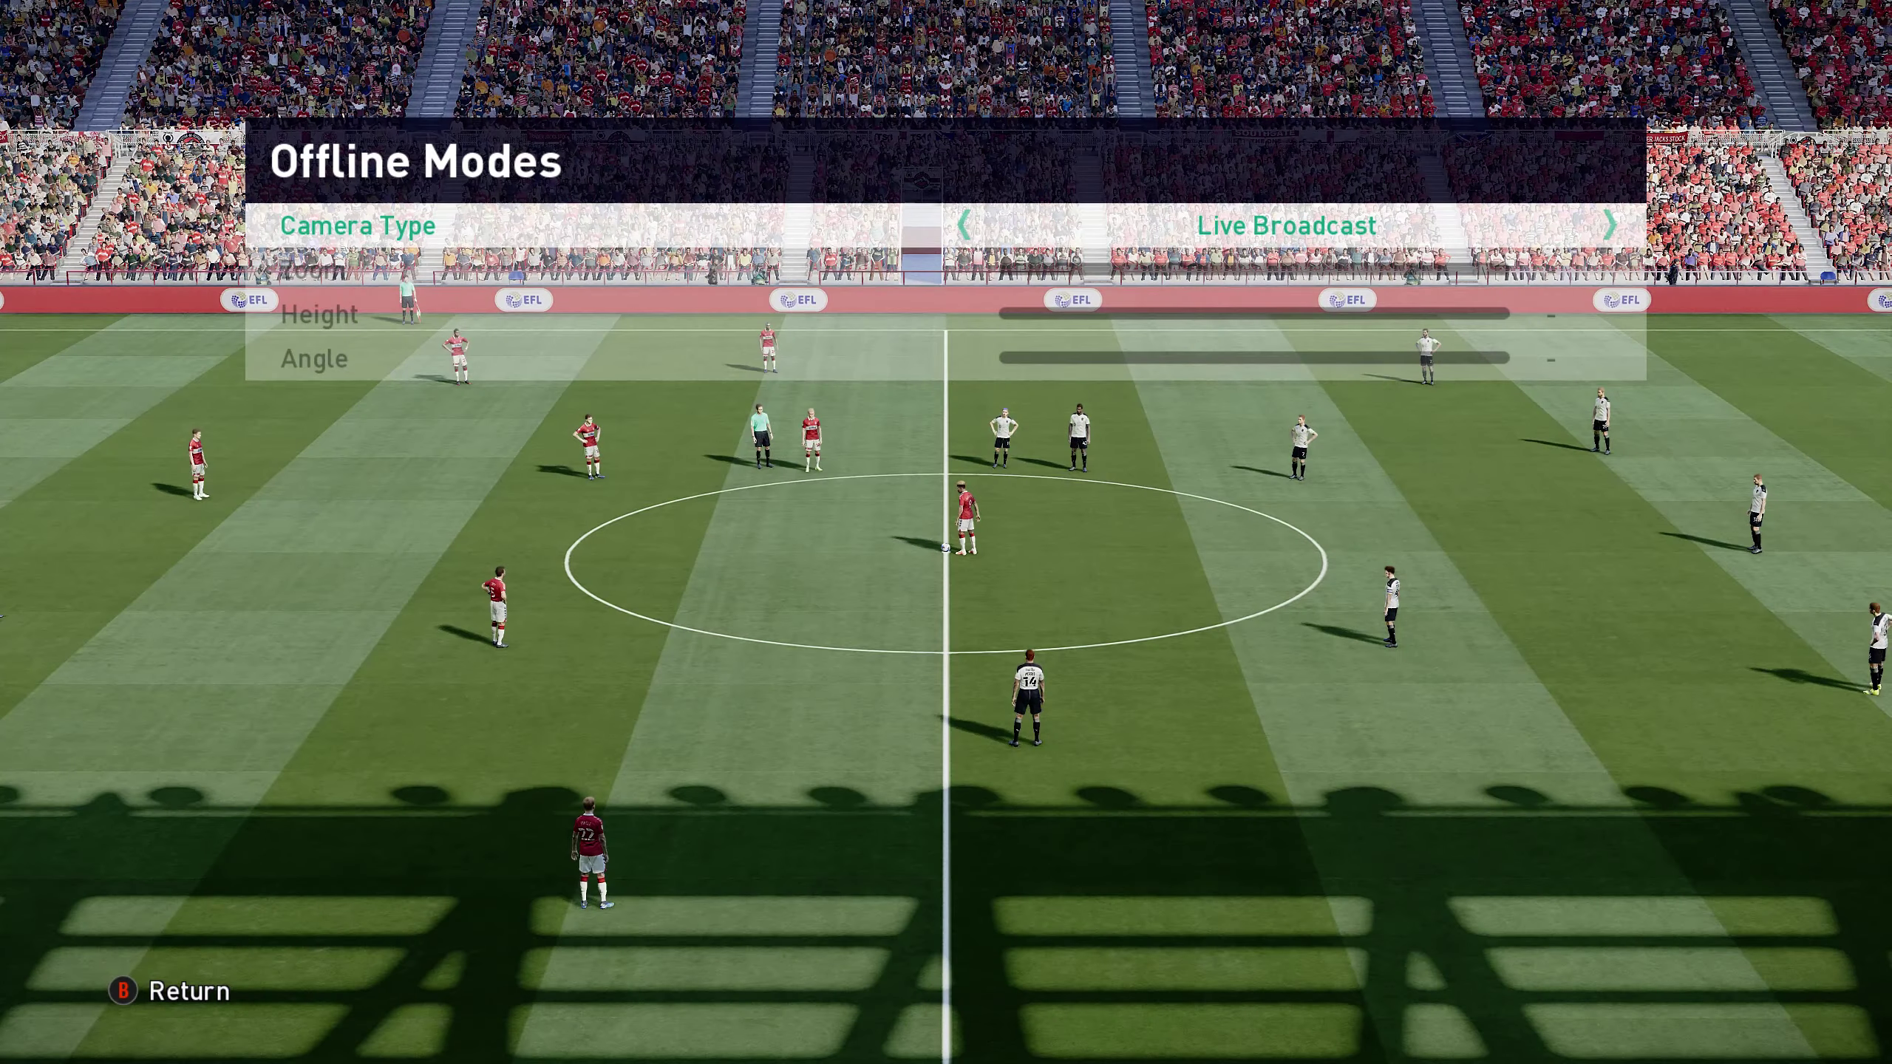
key("Right")
key("Escape")
key("Right")
key("Right")
key("Right")
- Leave the match by choosing Select Team and confirming Return to Team Select
key("Left")
key("Return")
key("Right")
key("Return")
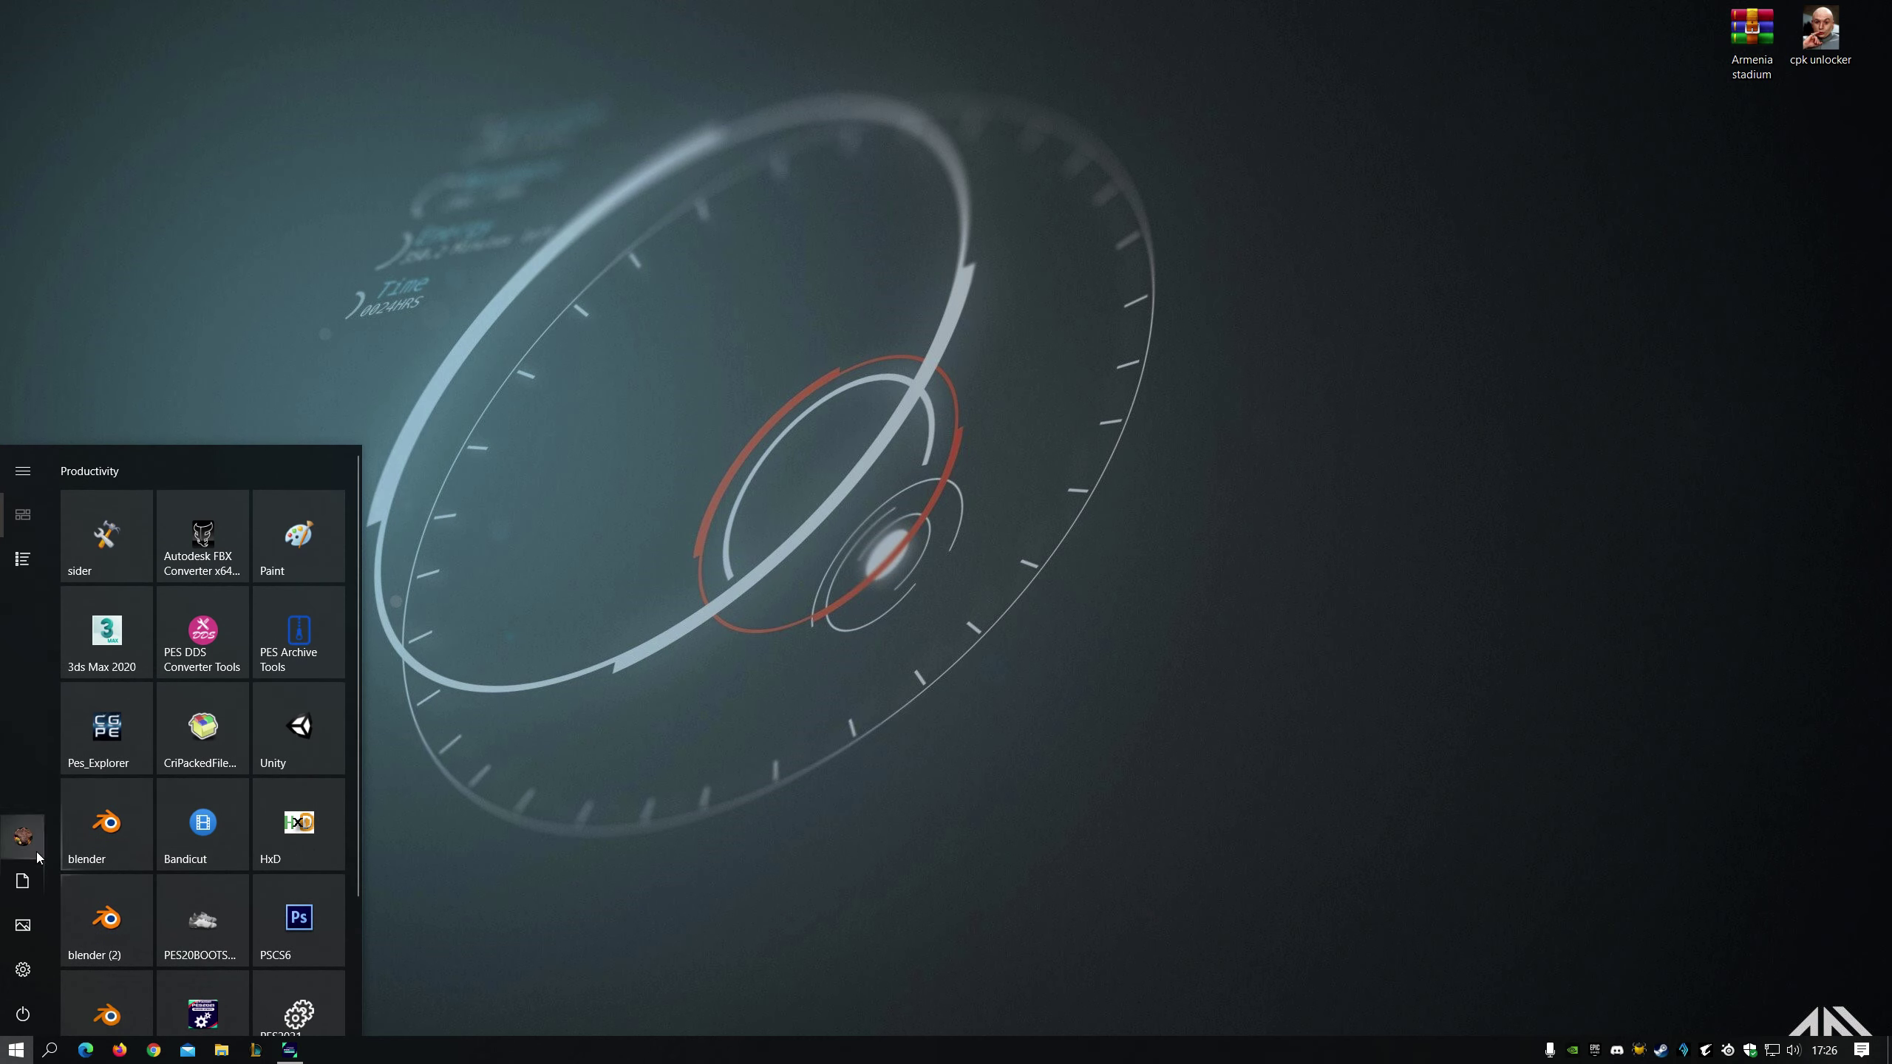
- Browse from This PC into Games (E:) > 2021 Sider > content > stadium-server > INGHILTERRA
left_click(22, 882)
left_click(796, 493)
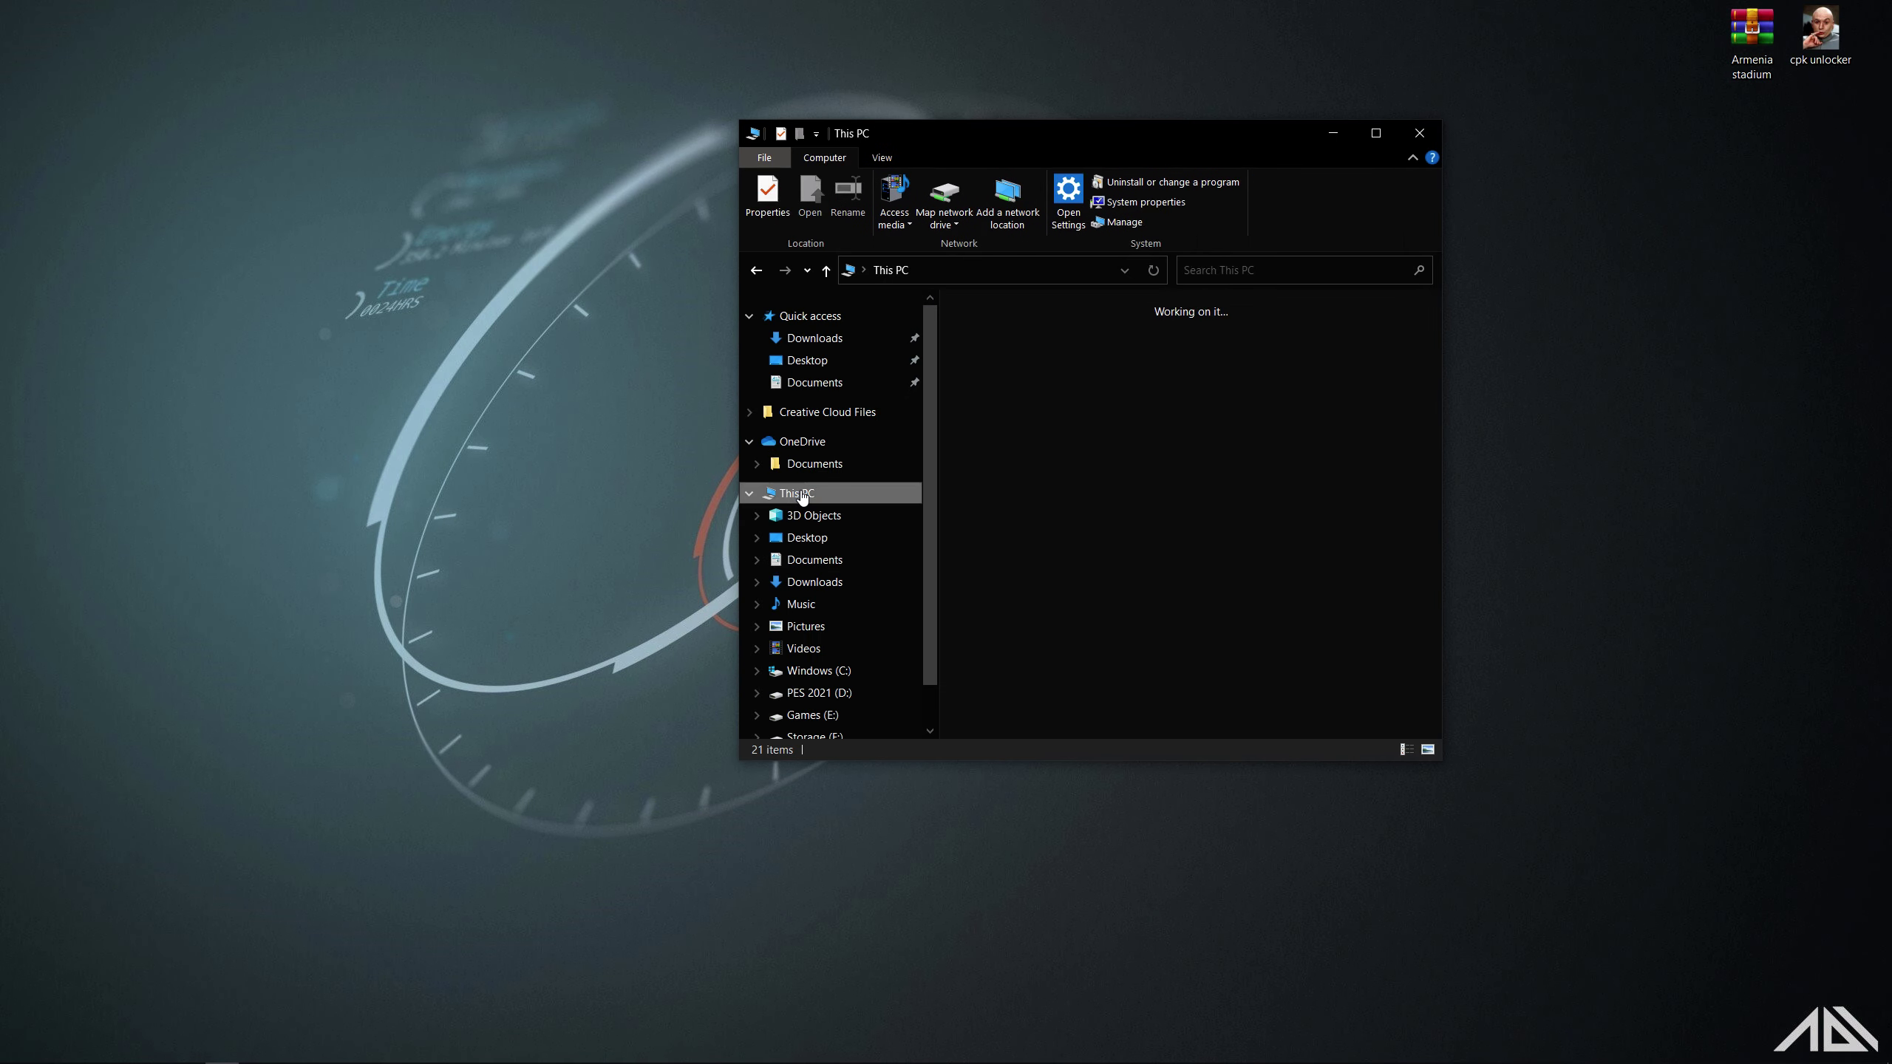
double_click(998, 628)
double_click(998, 430)
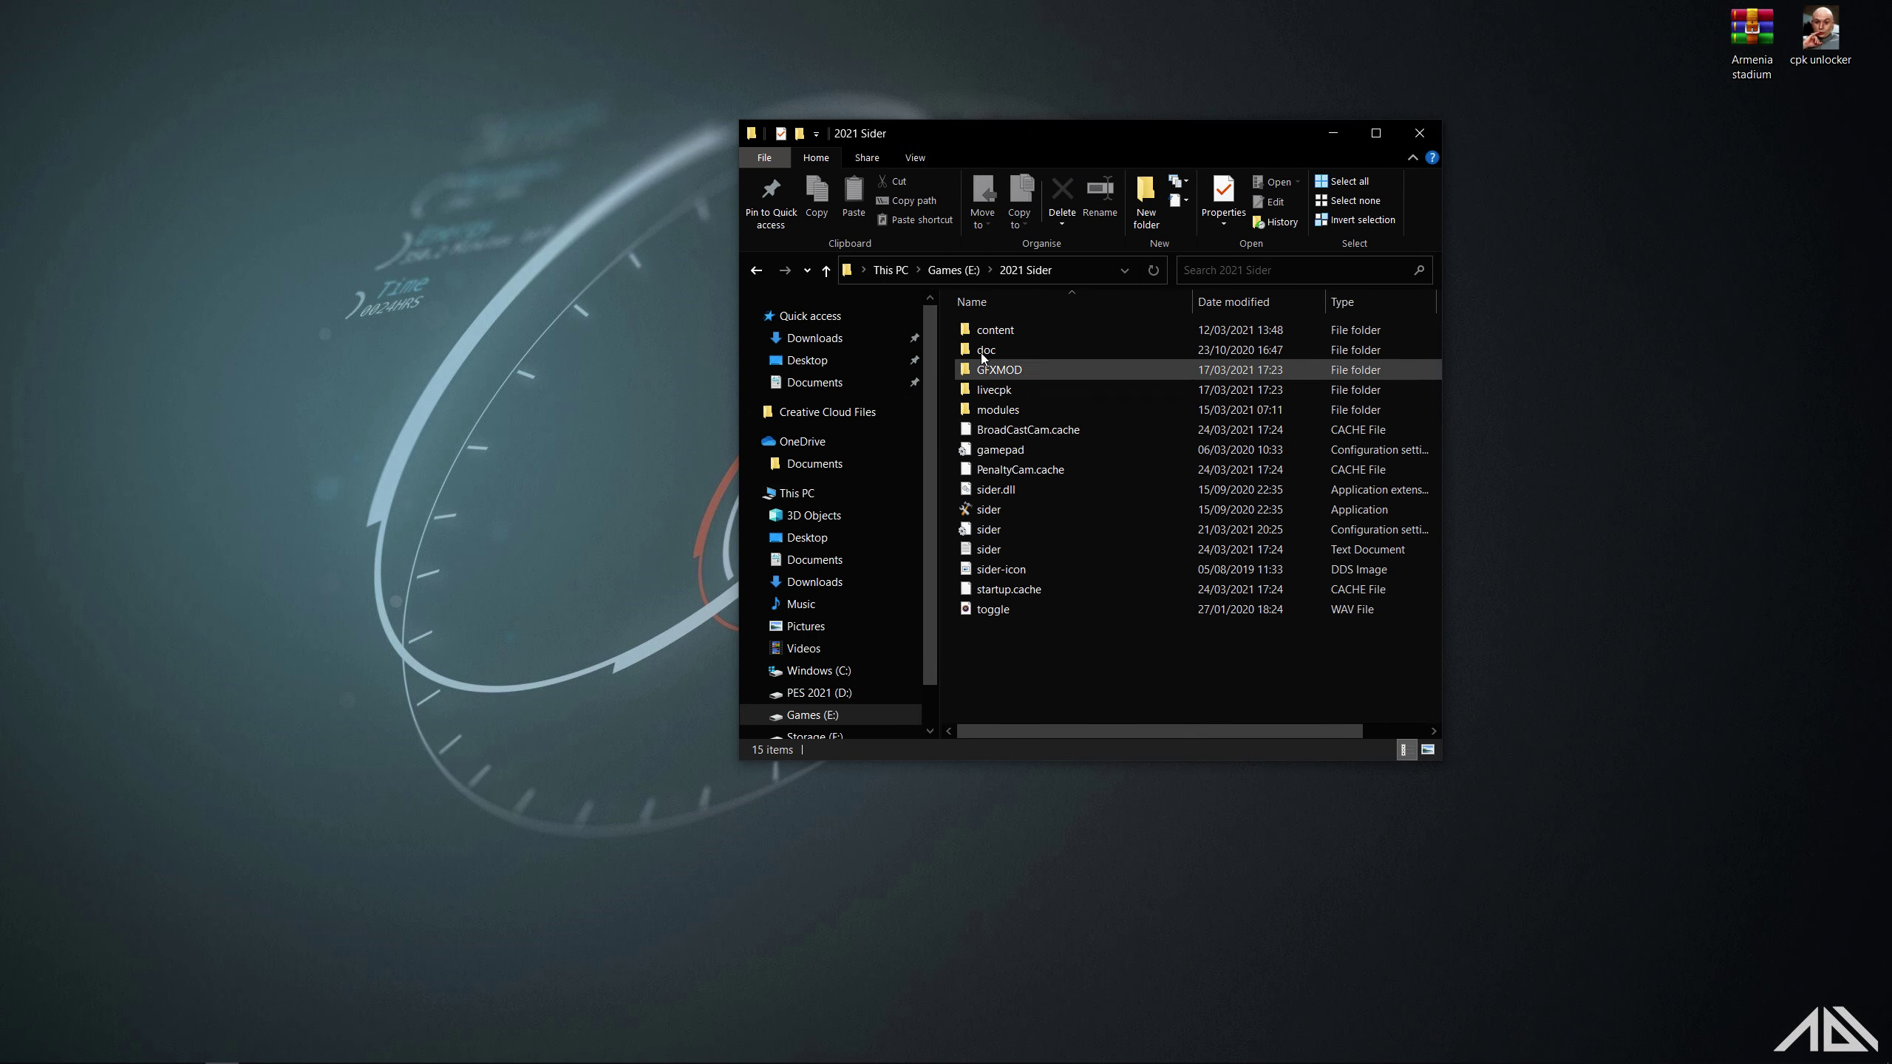
double_click(995, 331)
left_click(1005, 671)
double_click(1006, 670)
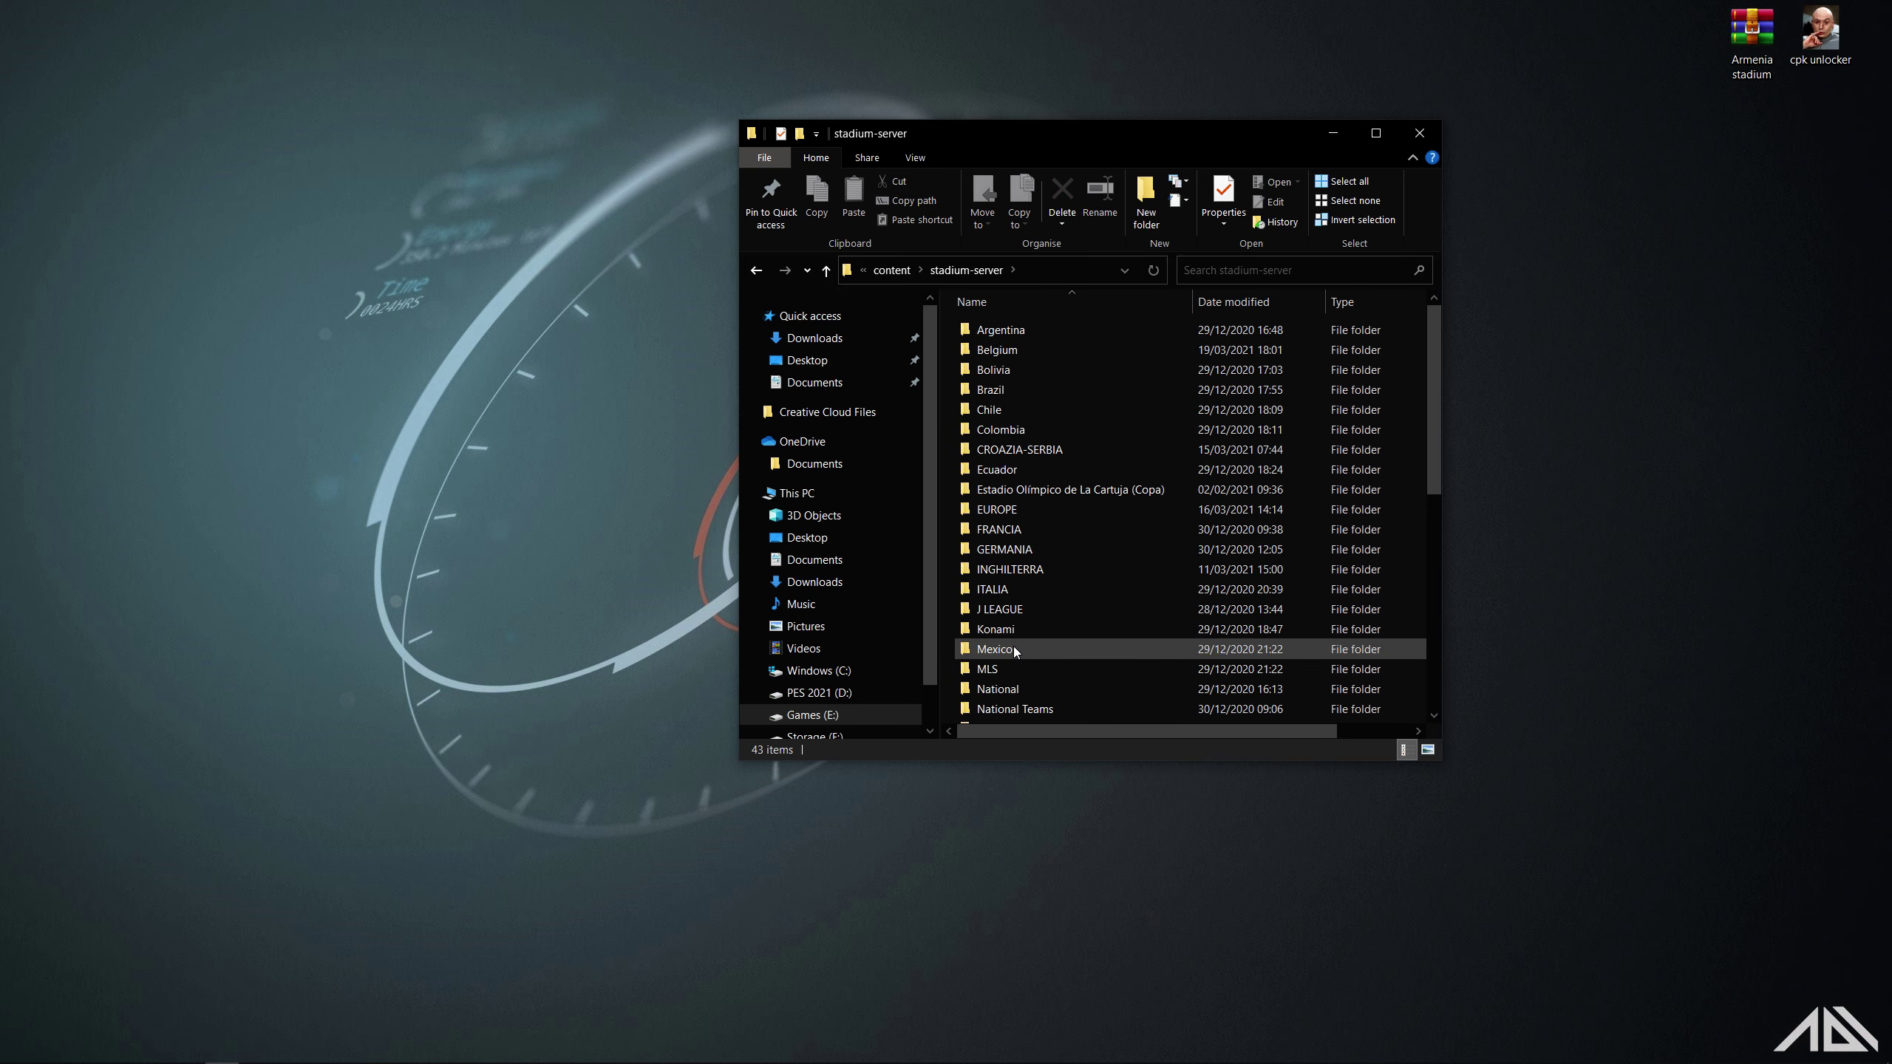
double_click(1006, 571)
- Open Riverside Stadium > Asset > model > bg > st009 > #Win
scroll(1008, 595, "down", 5)
scroll(1008, 604, "down", 3)
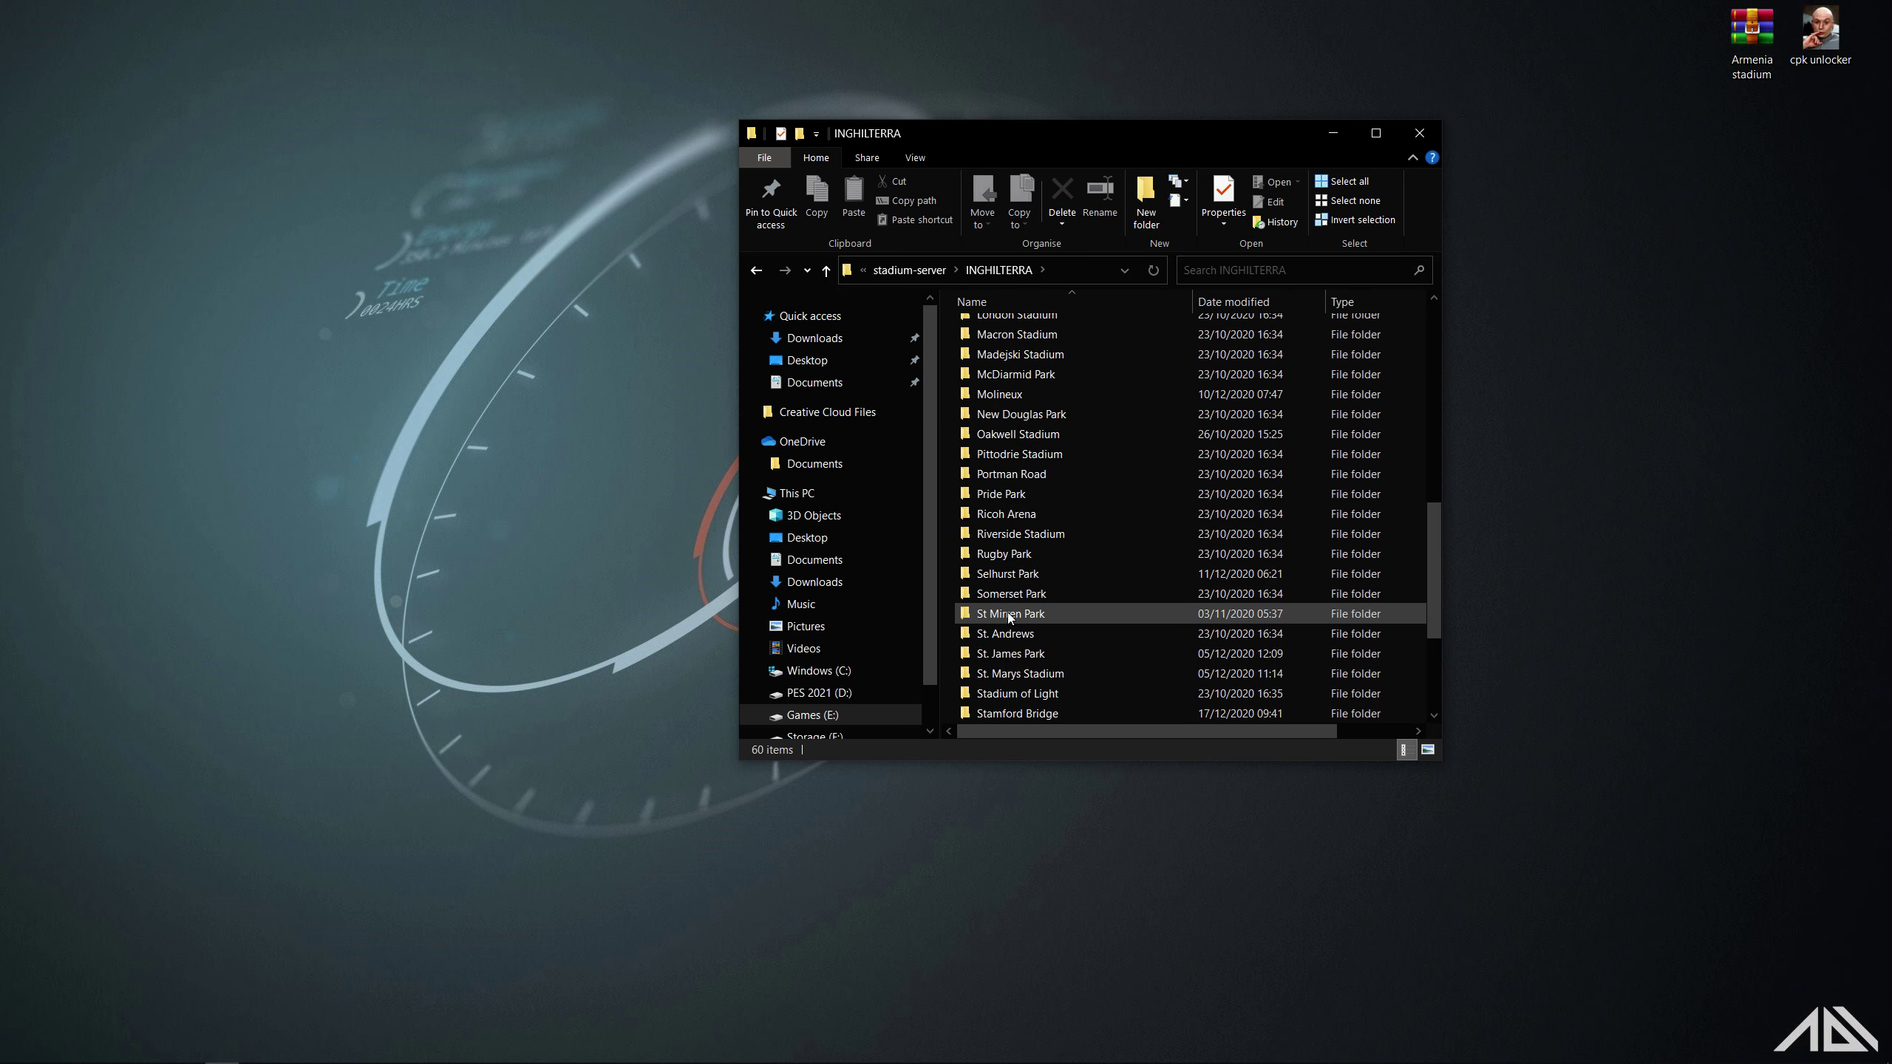
scroll(1006, 573, "down", 3)
left_click(1003, 524)
double_click(1003, 525)
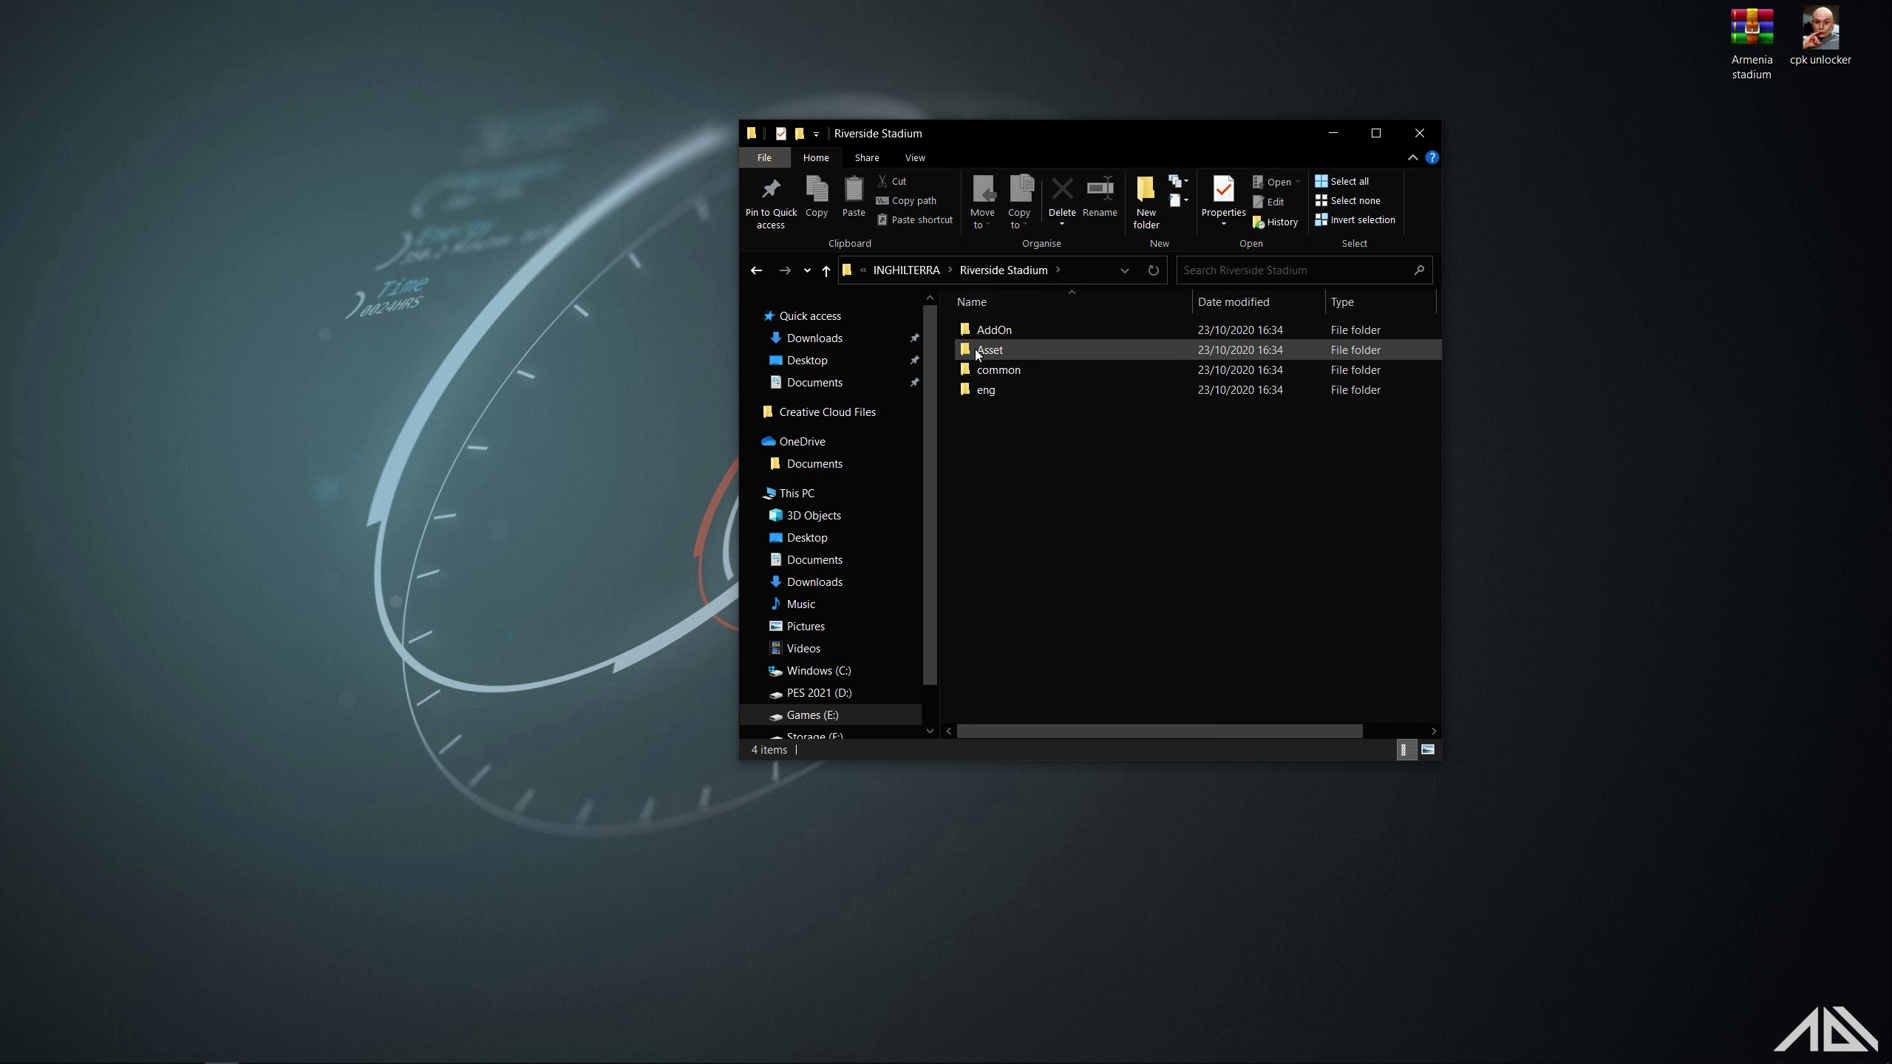
double_click(974, 347)
double_click(977, 328)
double_click(978, 329)
double_click(977, 347)
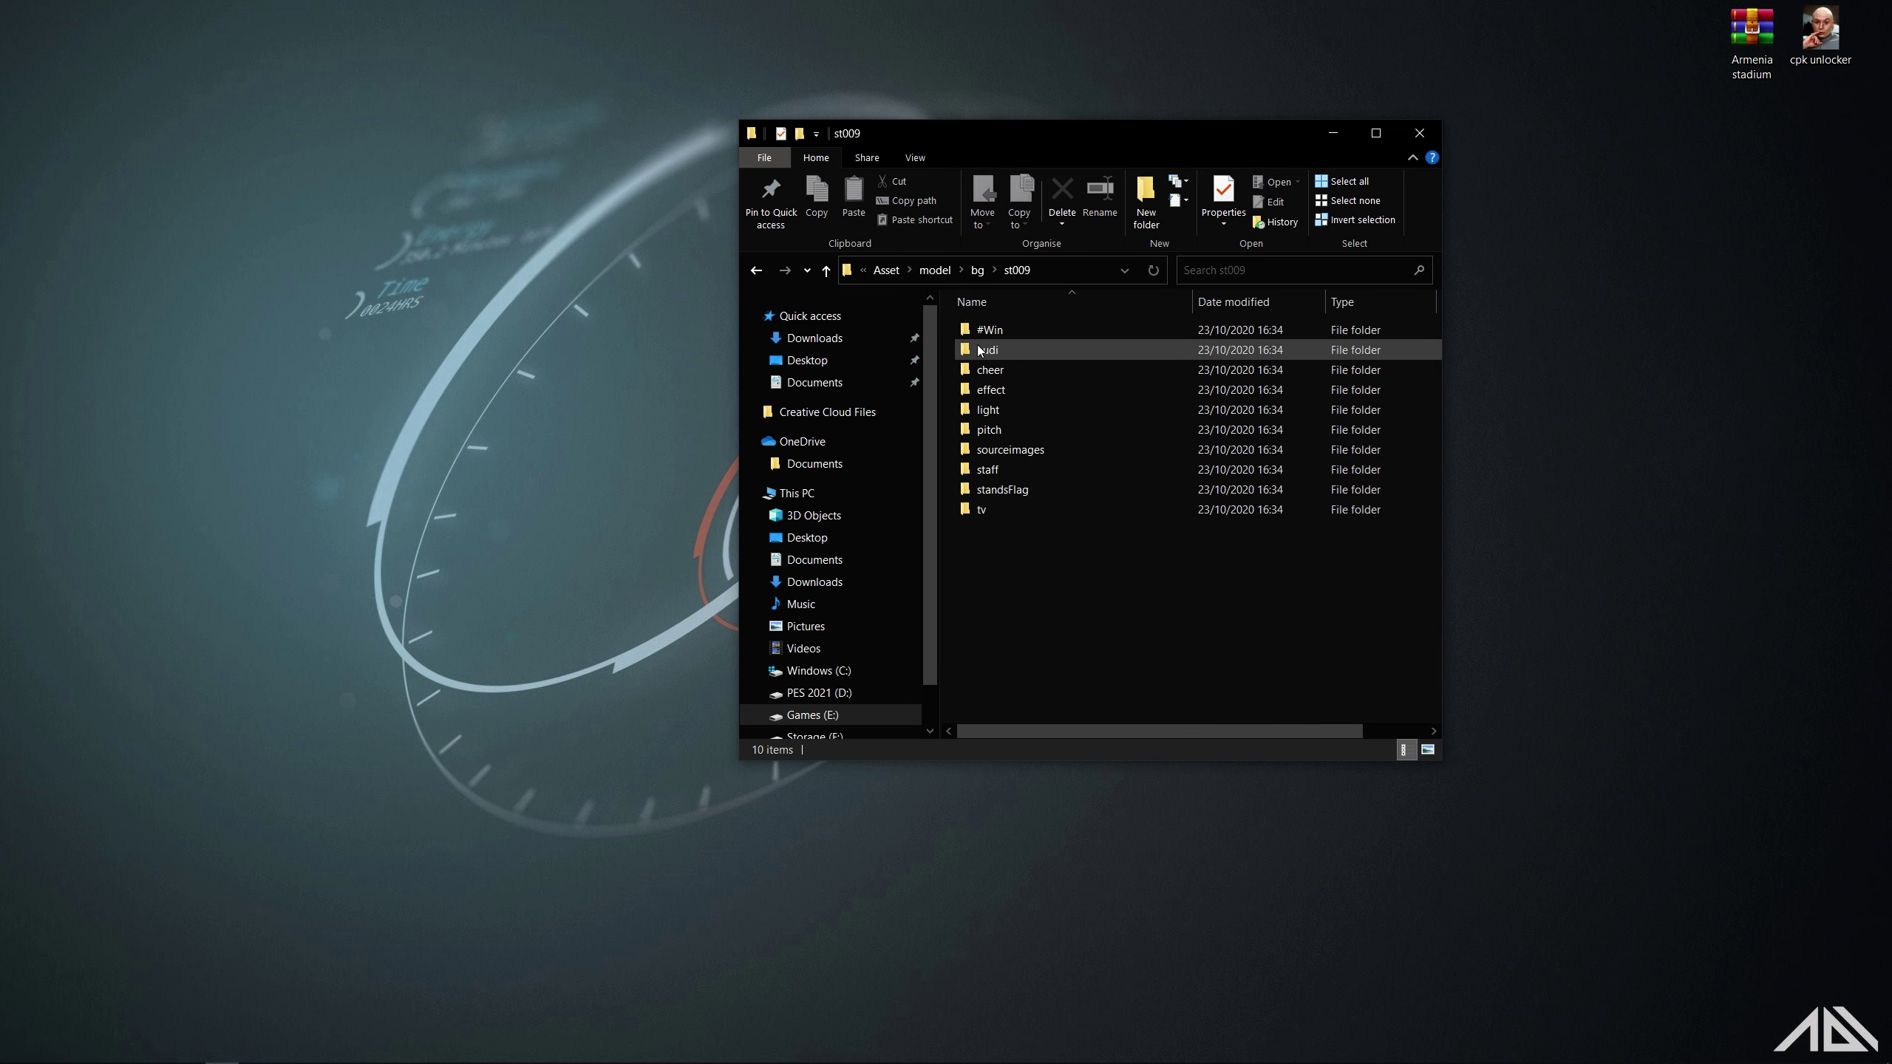
double_click(978, 329)
- Launch PES Archive Tools and unpack st009.fpk by dropping it onto the tool
key("super")
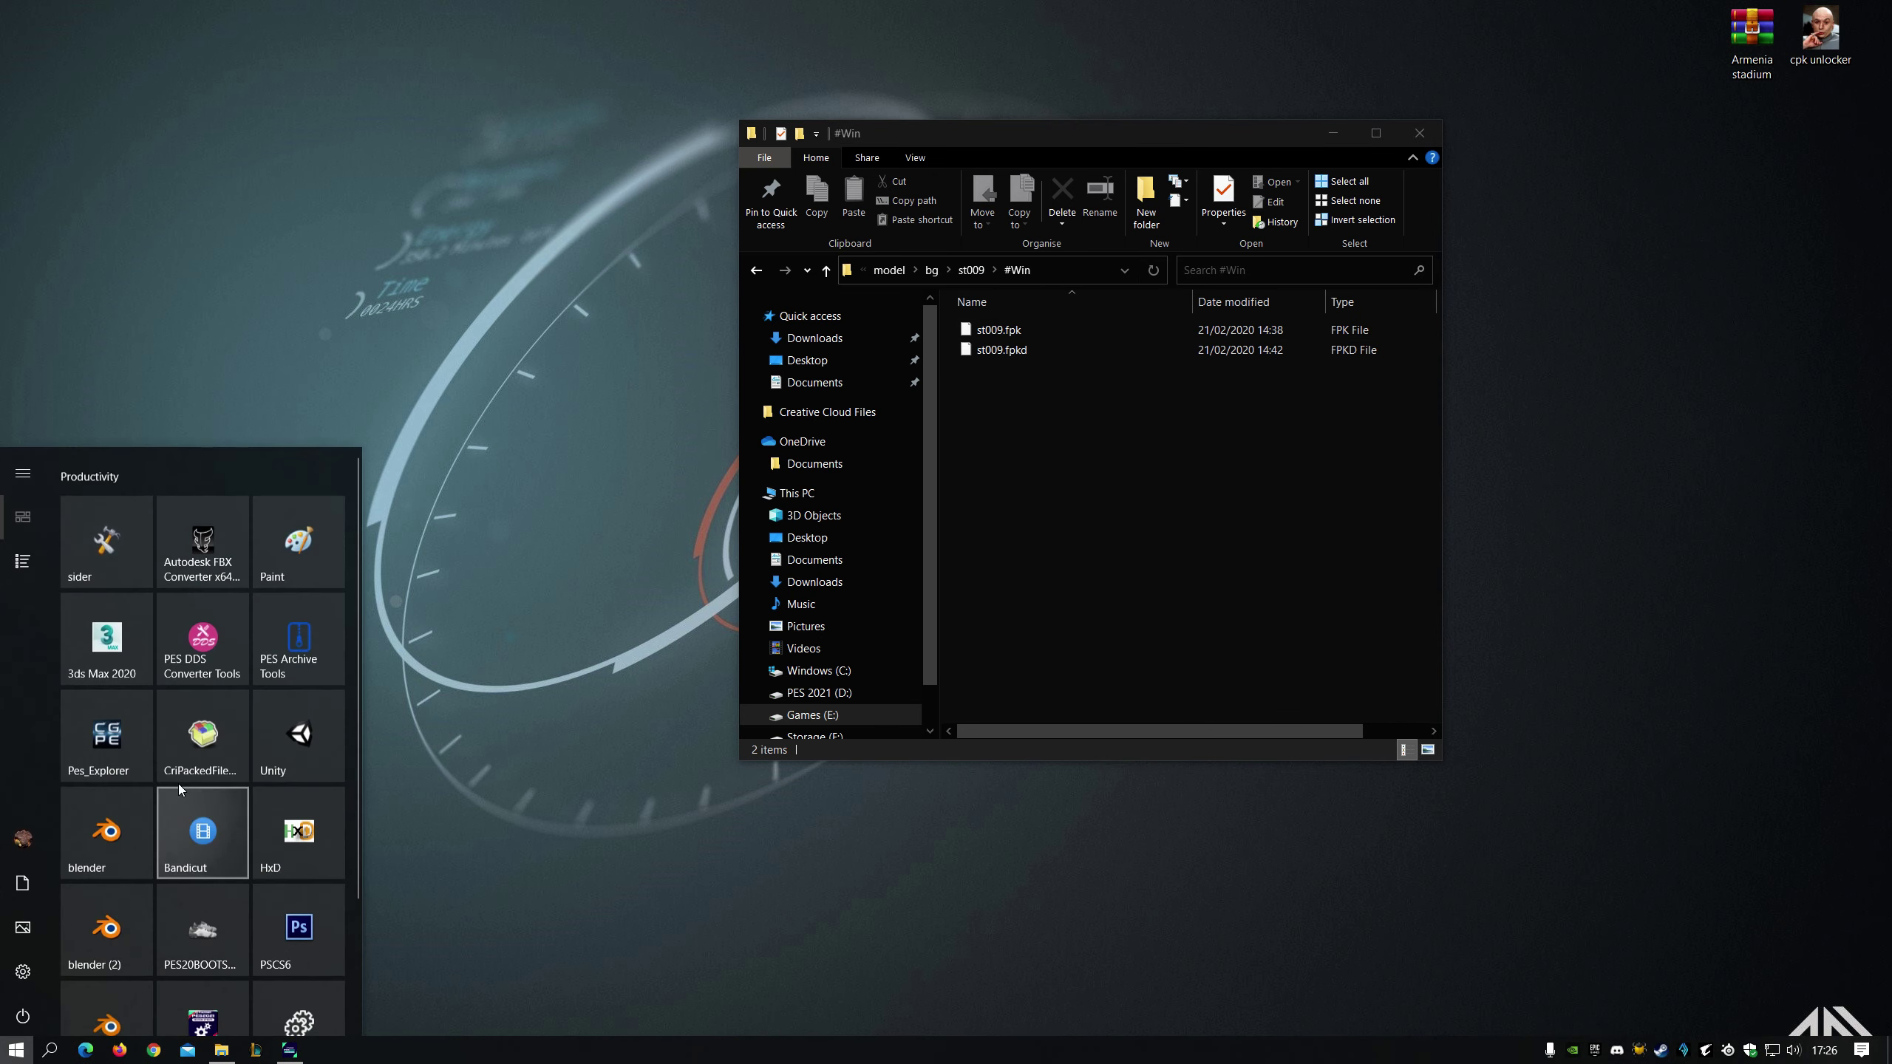
left_click(282, 649)
left_click(999, 329)
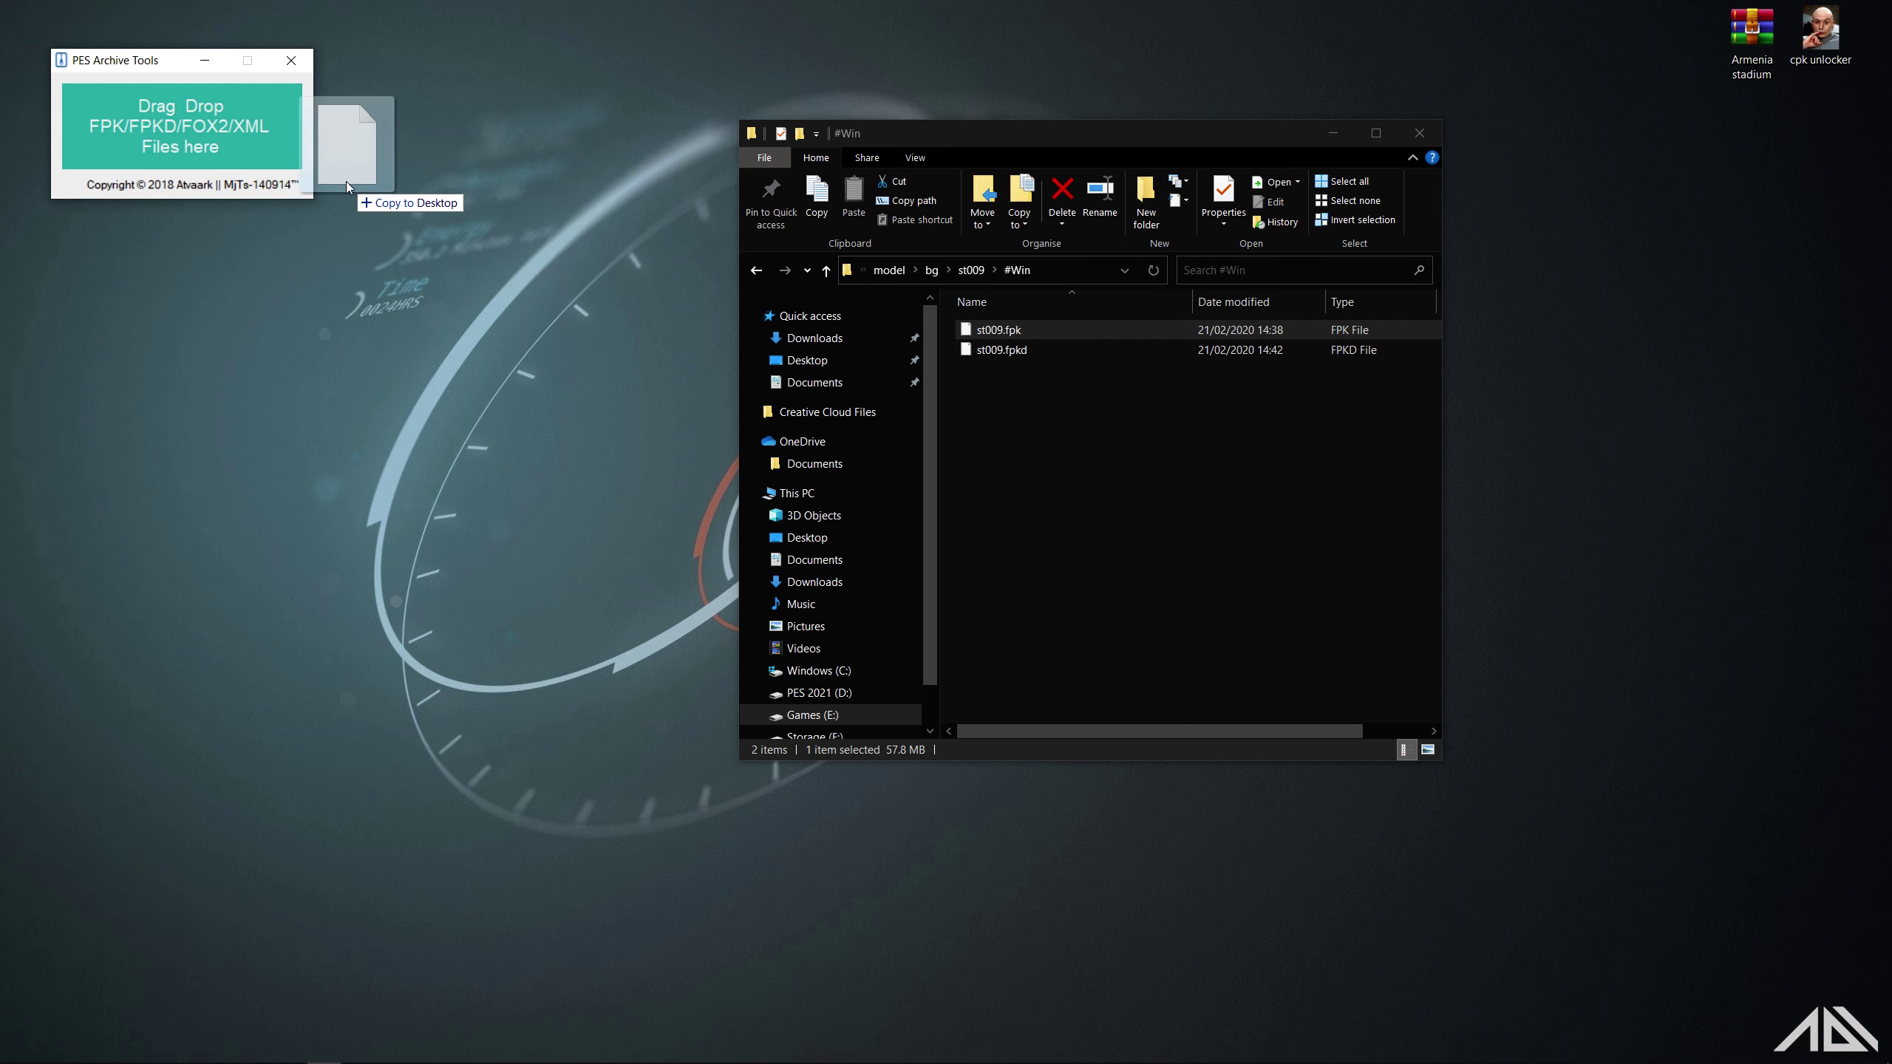
left_click_drag(938, 337, 255, 132)
left_click_drag(140, 61, 410, 100)
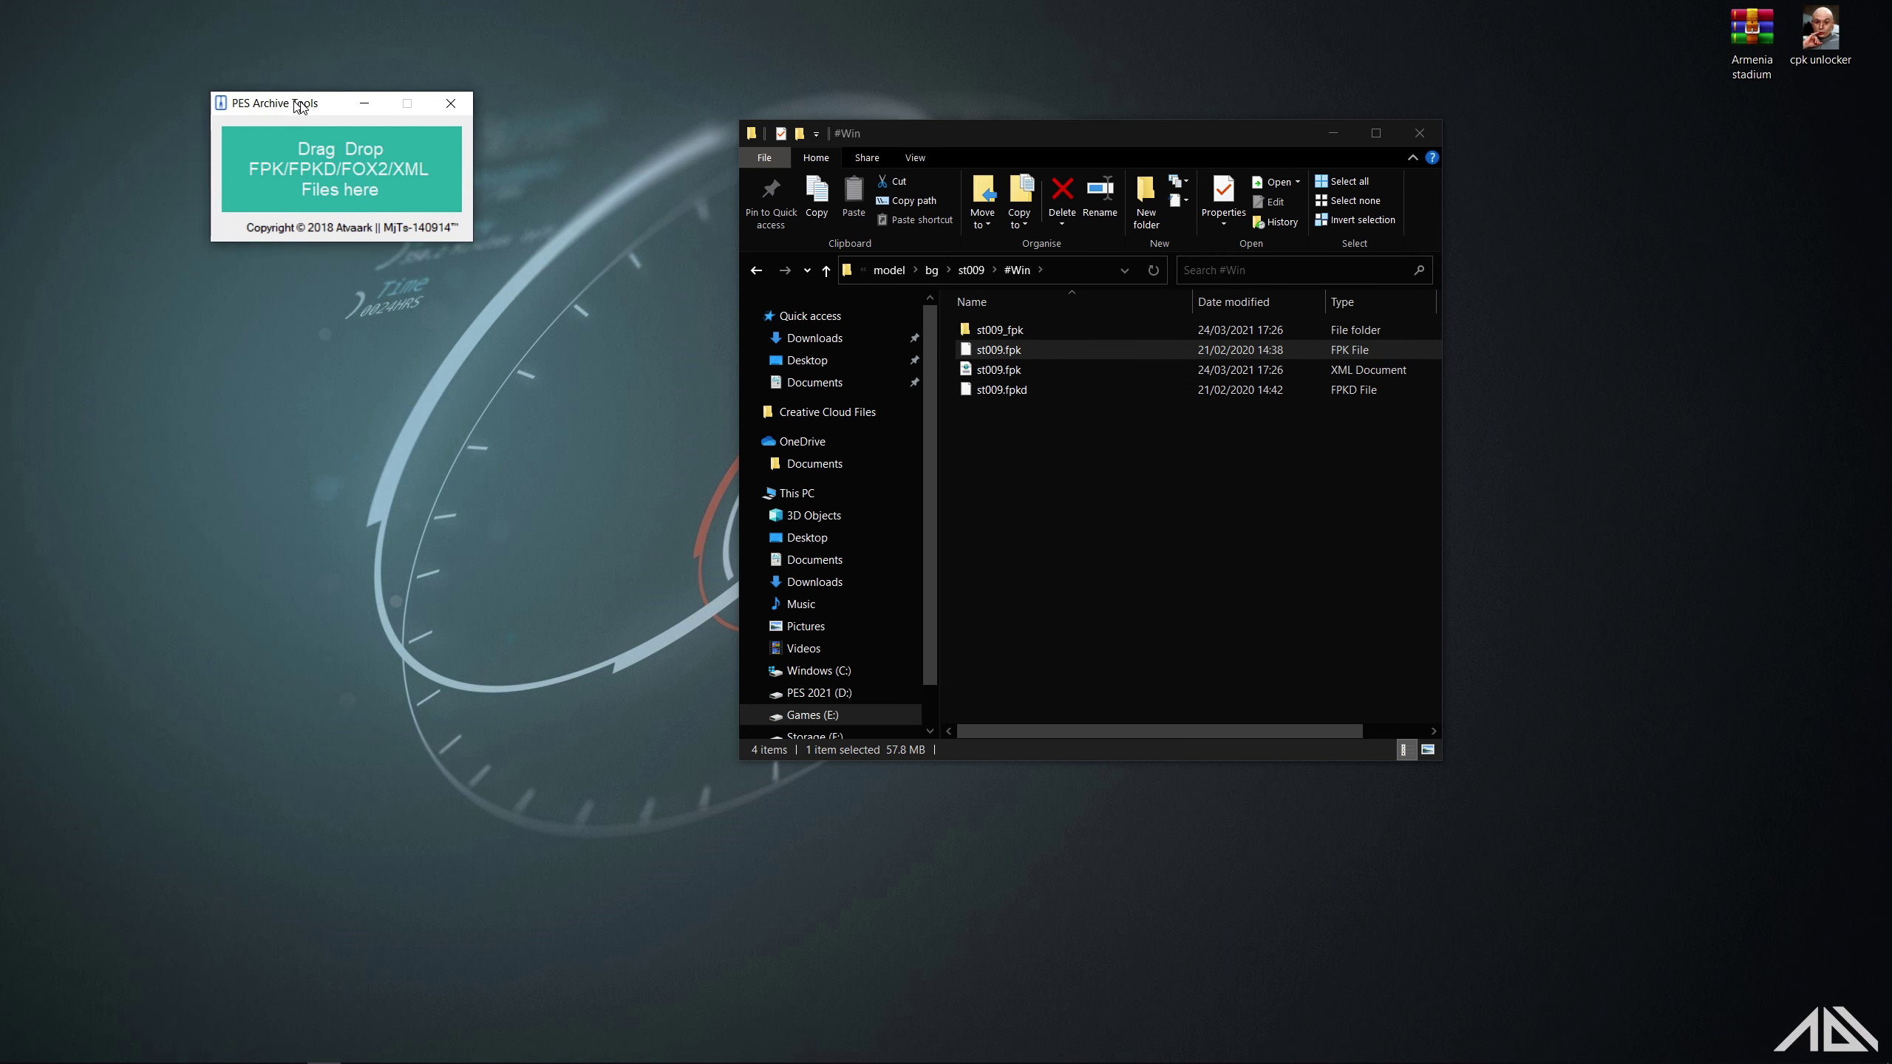
- Copy the three center .fmdl files from st009_fpk > Assets > pes16 > model > scenes to the desktop, then start Blender
double_click(952, 329)
double_click(990, 333)
double_click(990, 333)
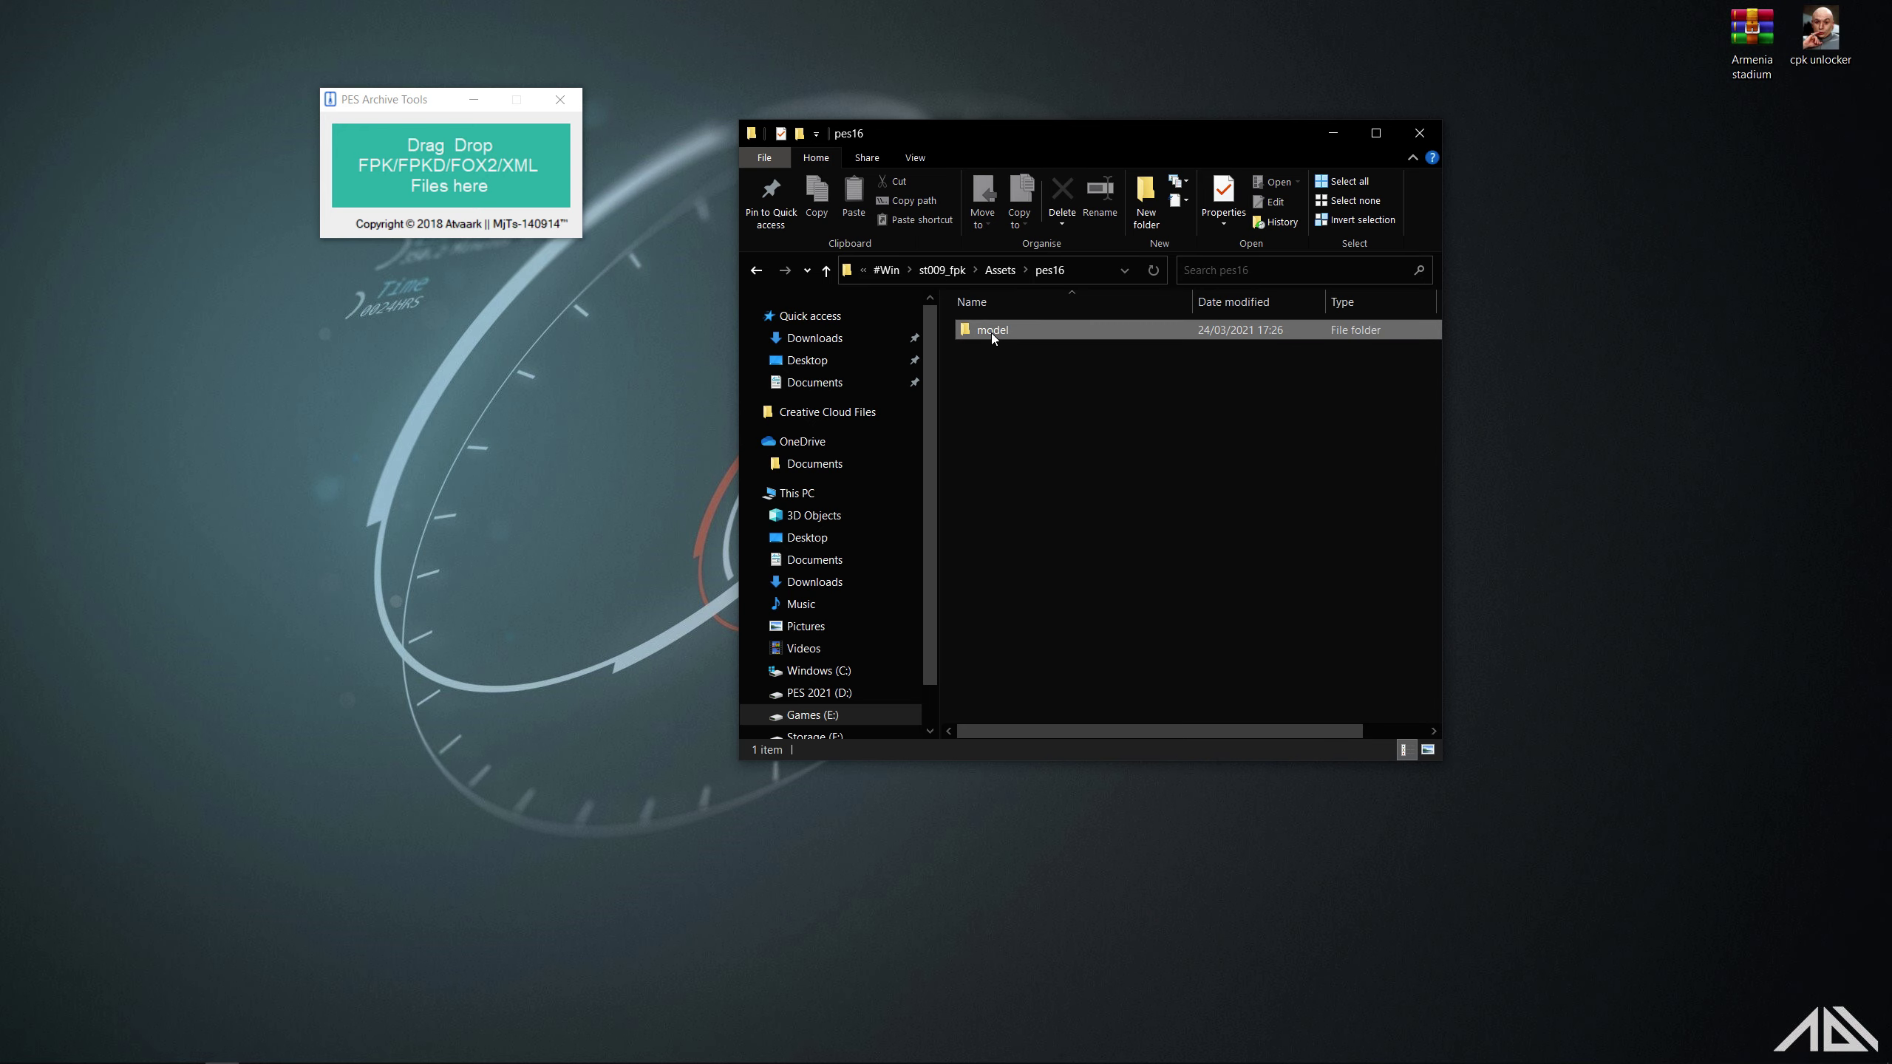
double_click(990, 333)
double_click(992, 331)
double_click(992, 331)
left_click(992, 348)
double_click(992, 349)
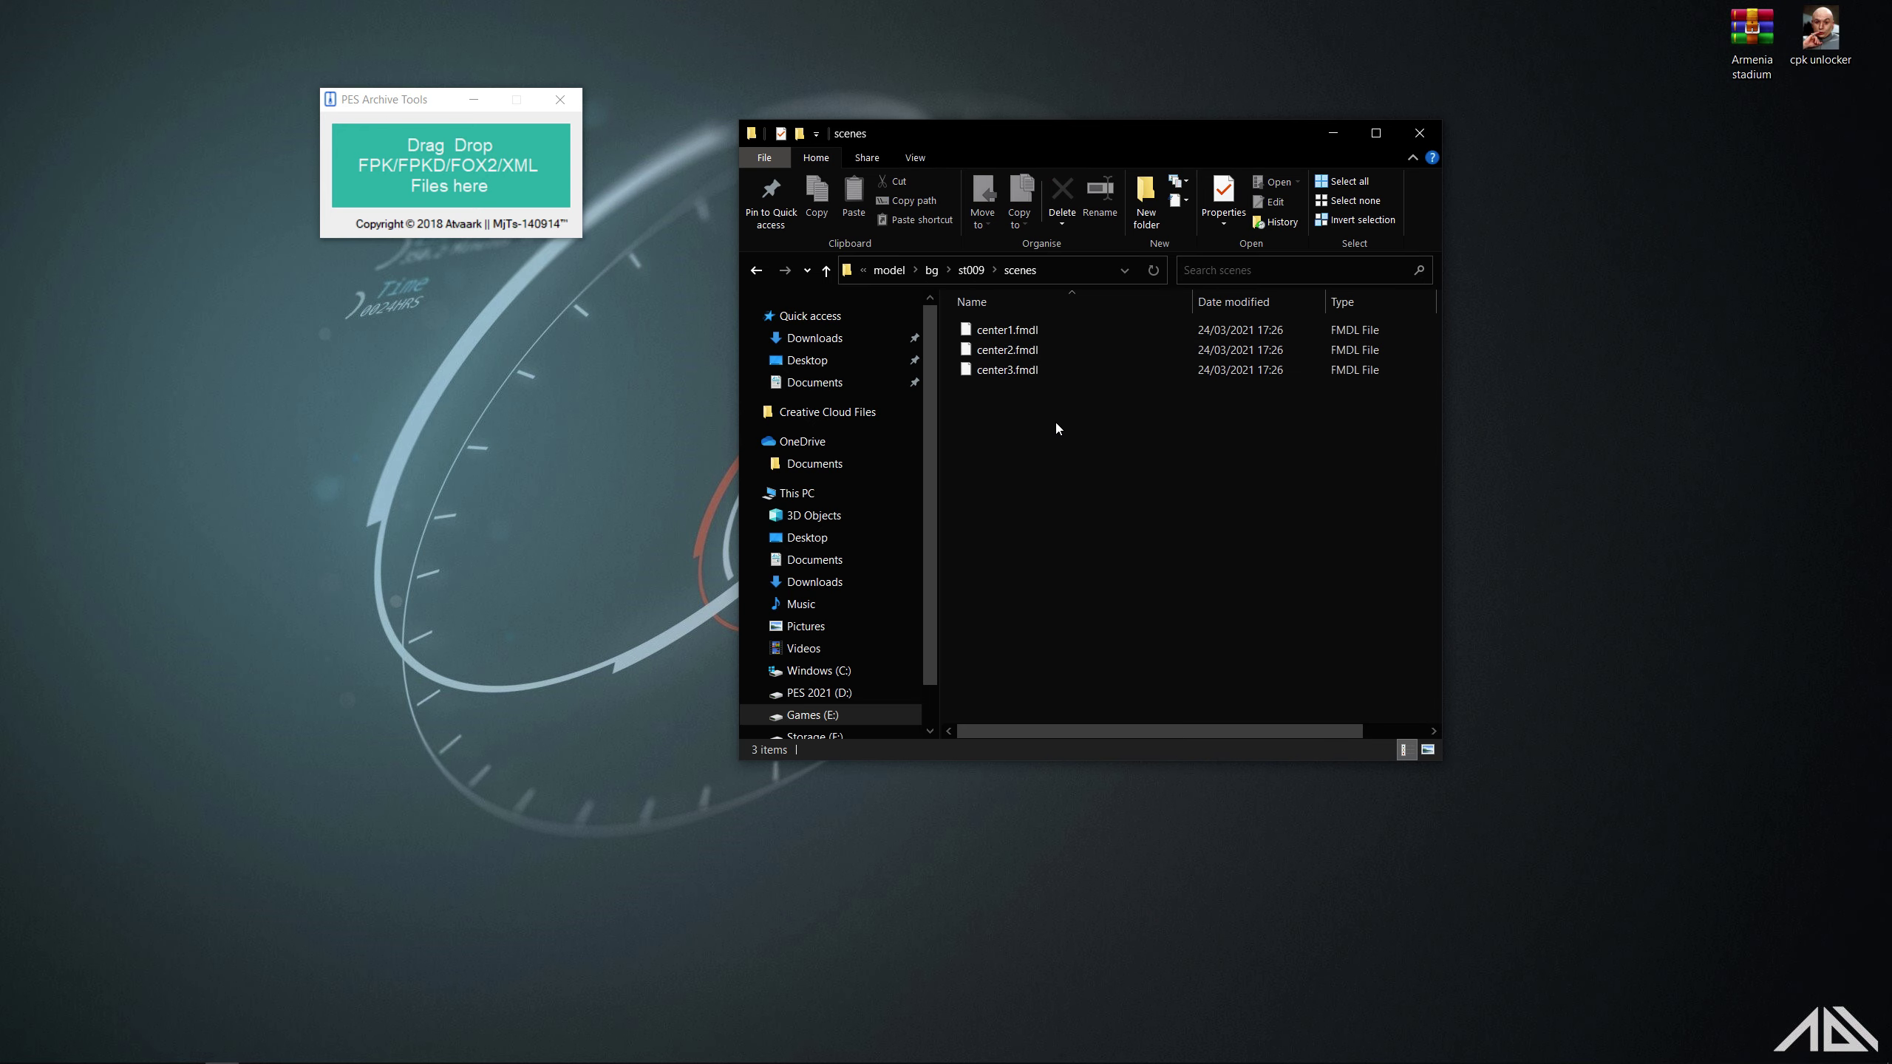
mouse_move(1056, 424)
left_mouse_down()
mouse_move(995, 328)
mouse_move(237, 551)
left_mouse_up()
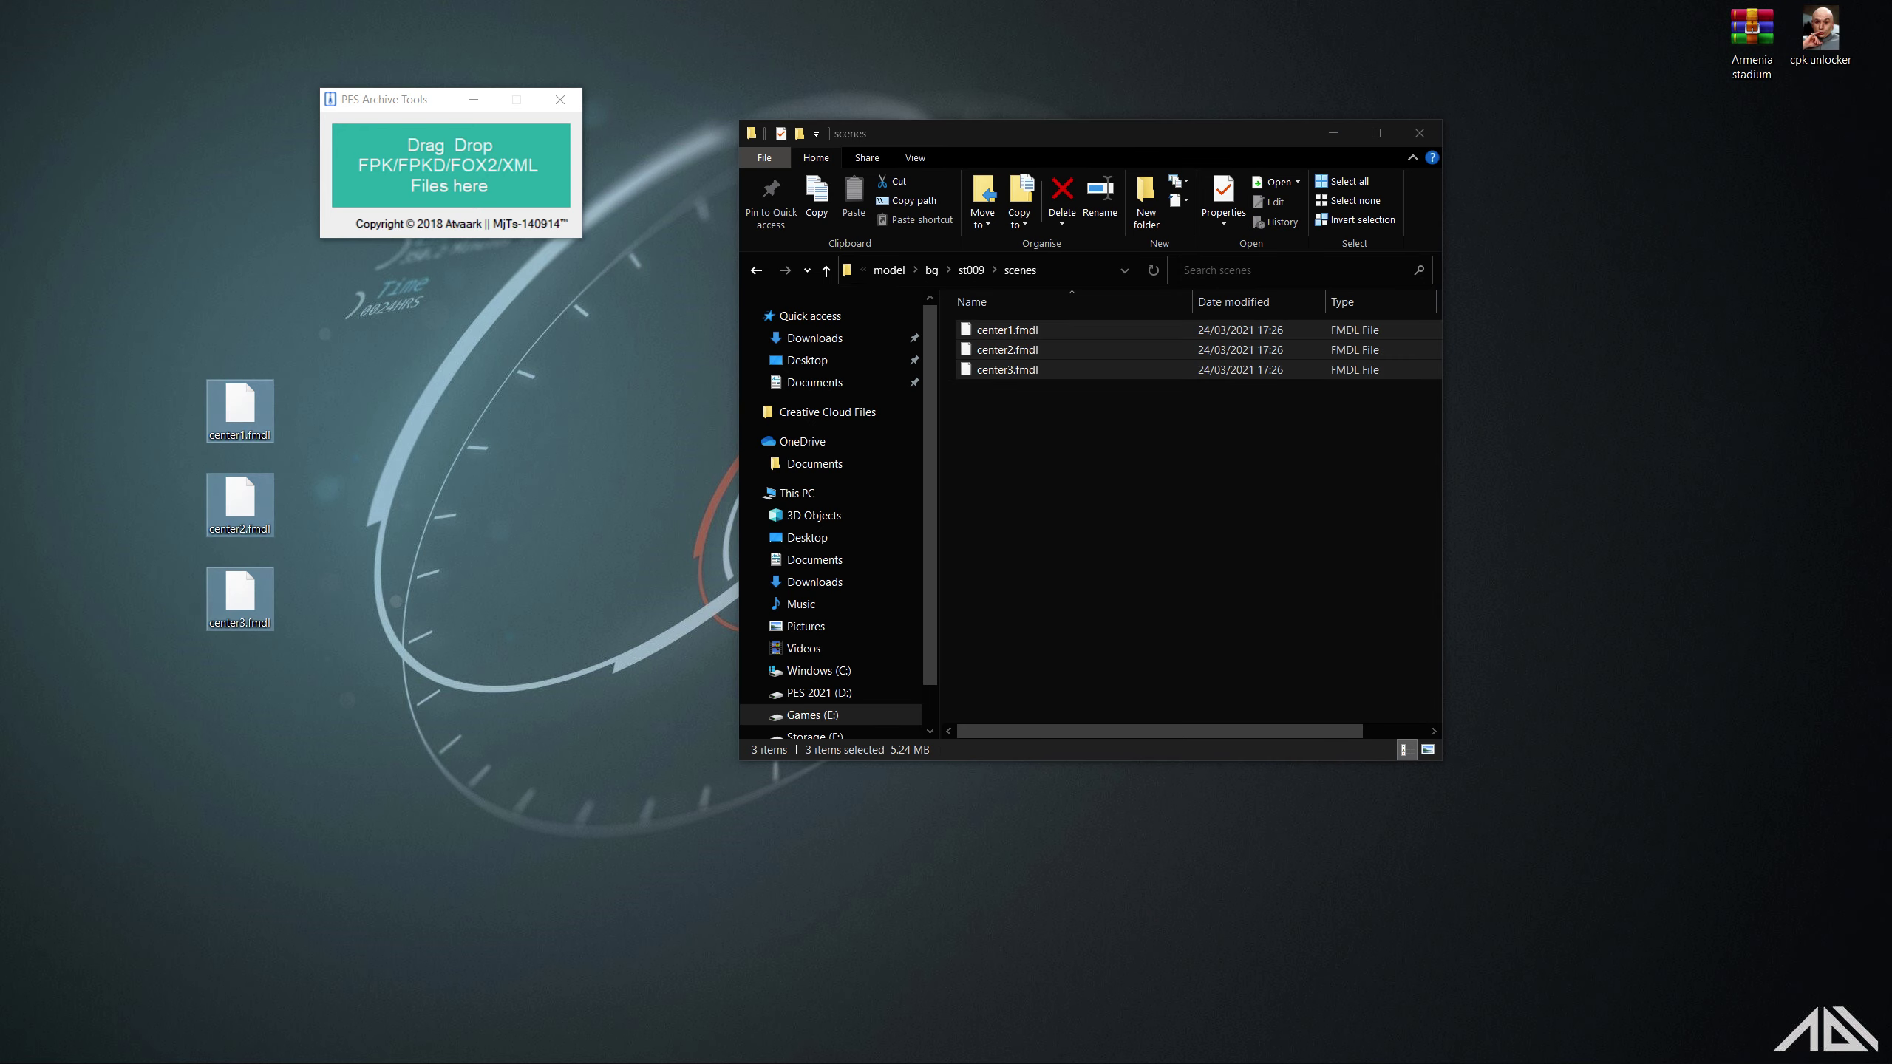
left_click(18, 1050)
left_click(127, 899)
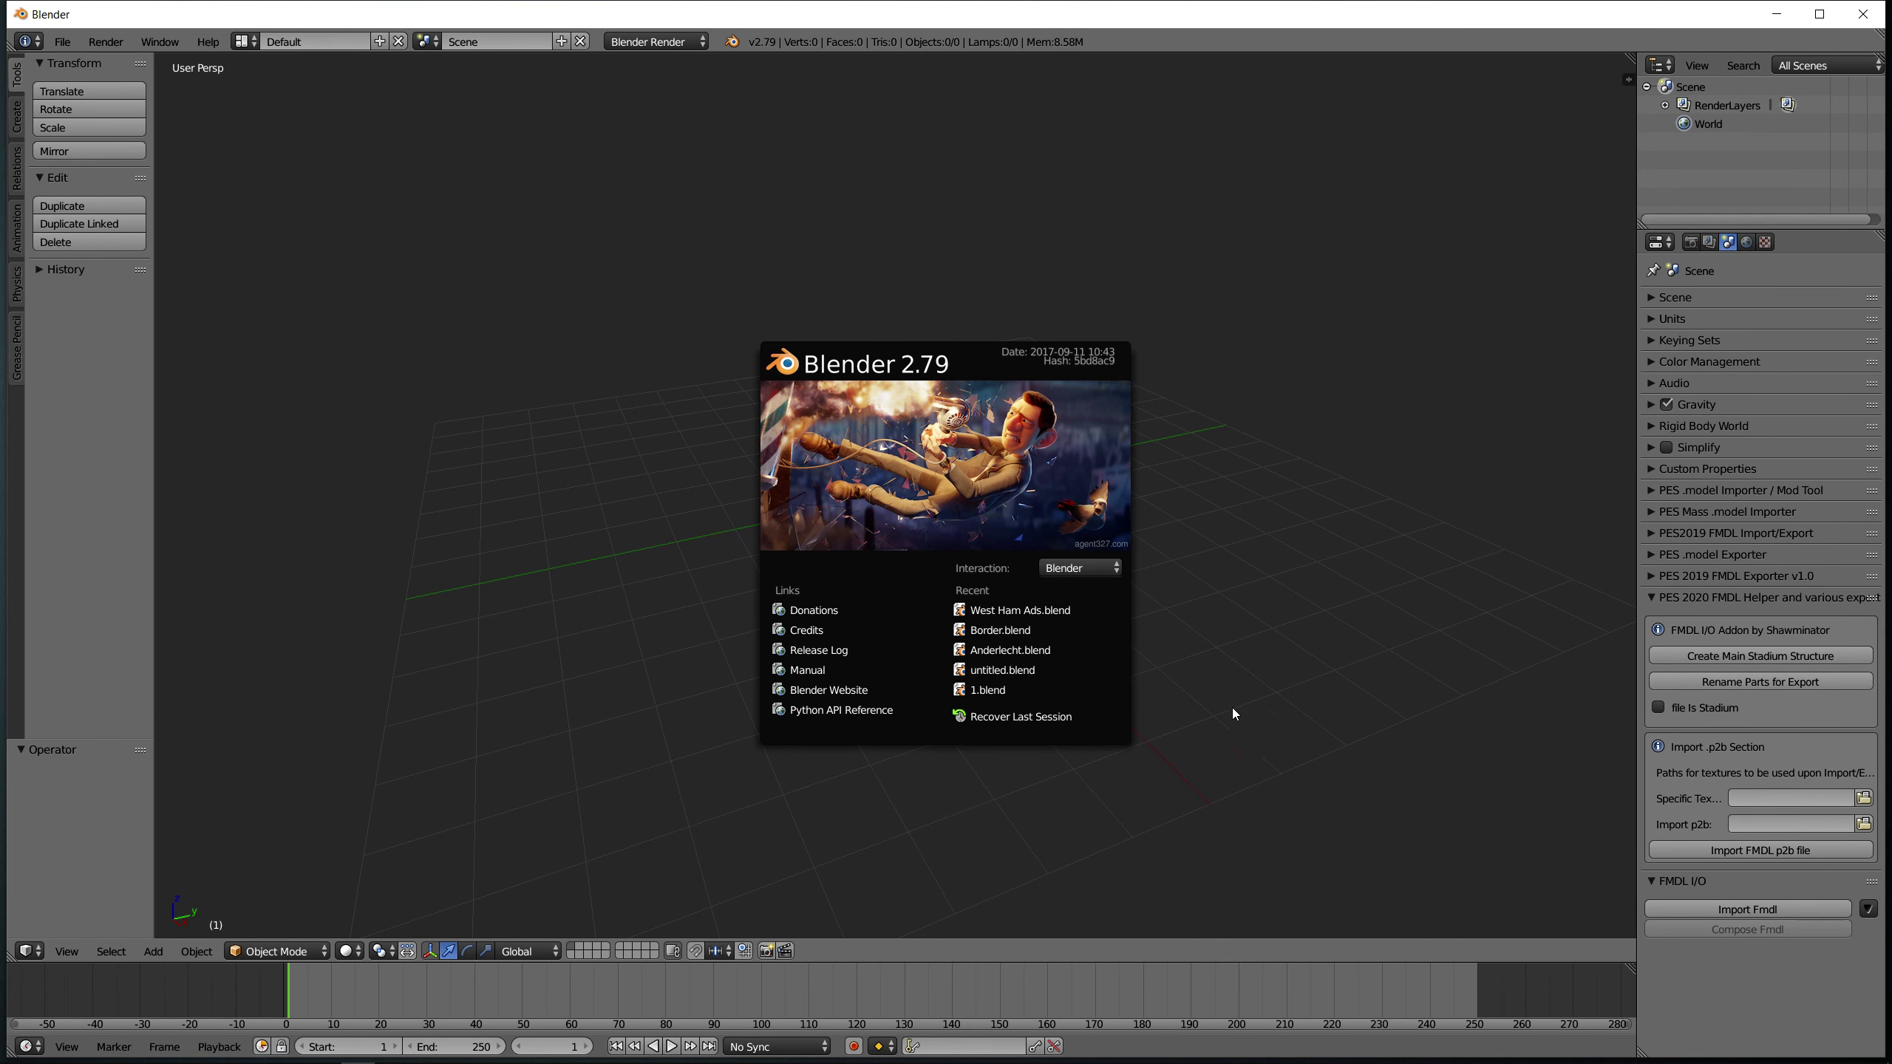
- Dismiss the Blender splash and enable Screencast Keys with font size 48
left_click(1669, 904)
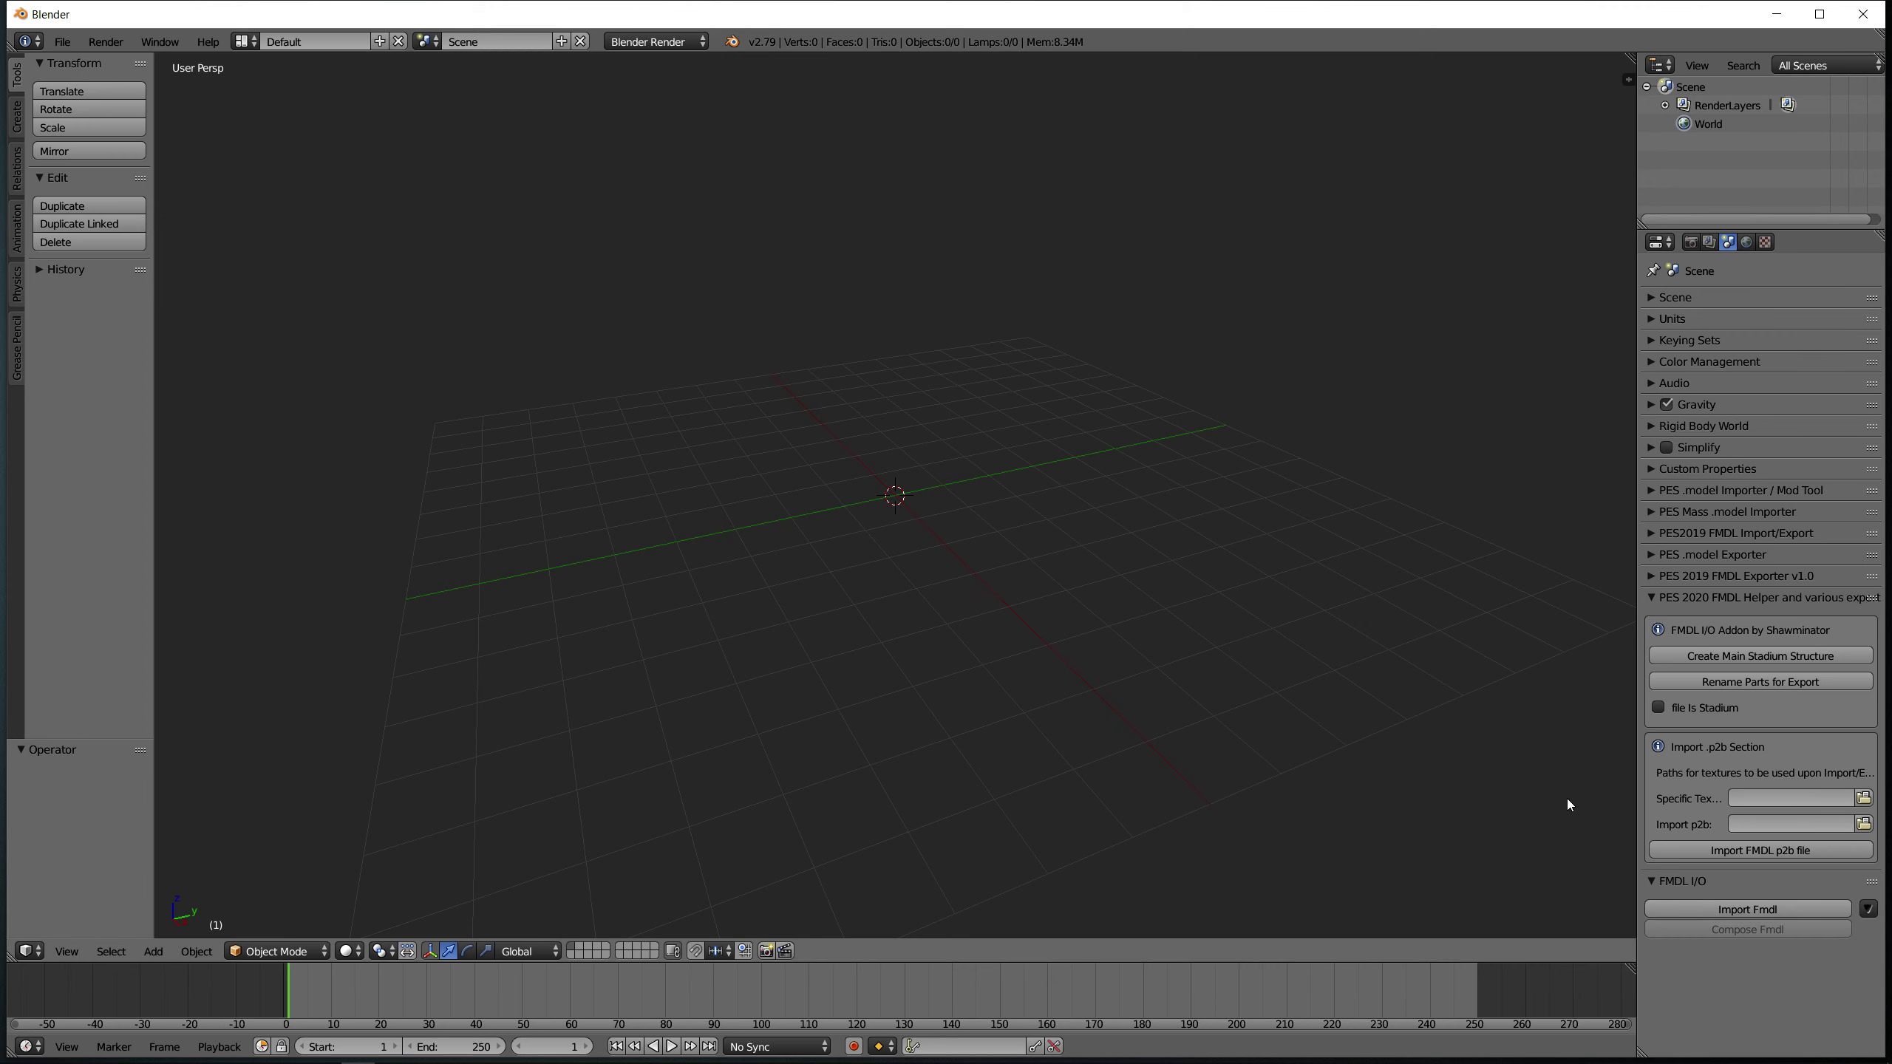
key("n")
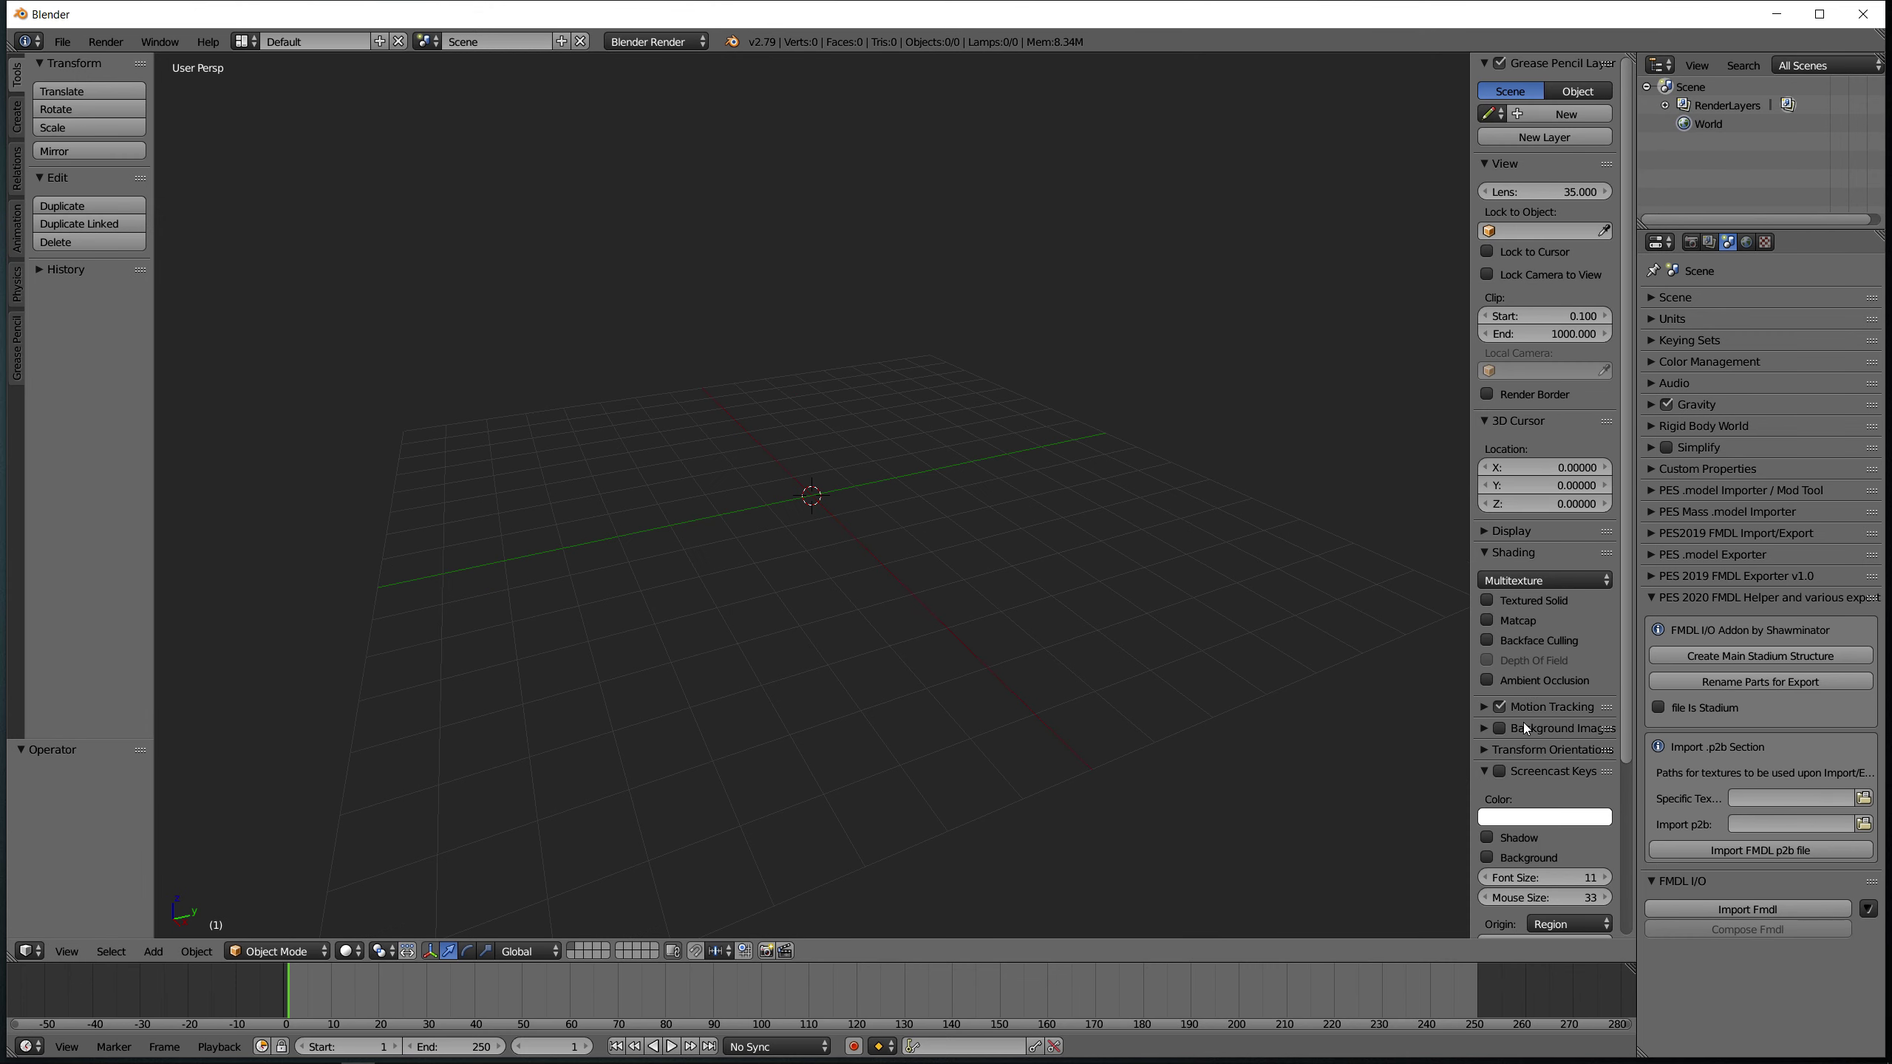
left_click(1502, 774)
scroll(1503, 776, "down", 5)
left_click(1565, 729)
type("48")
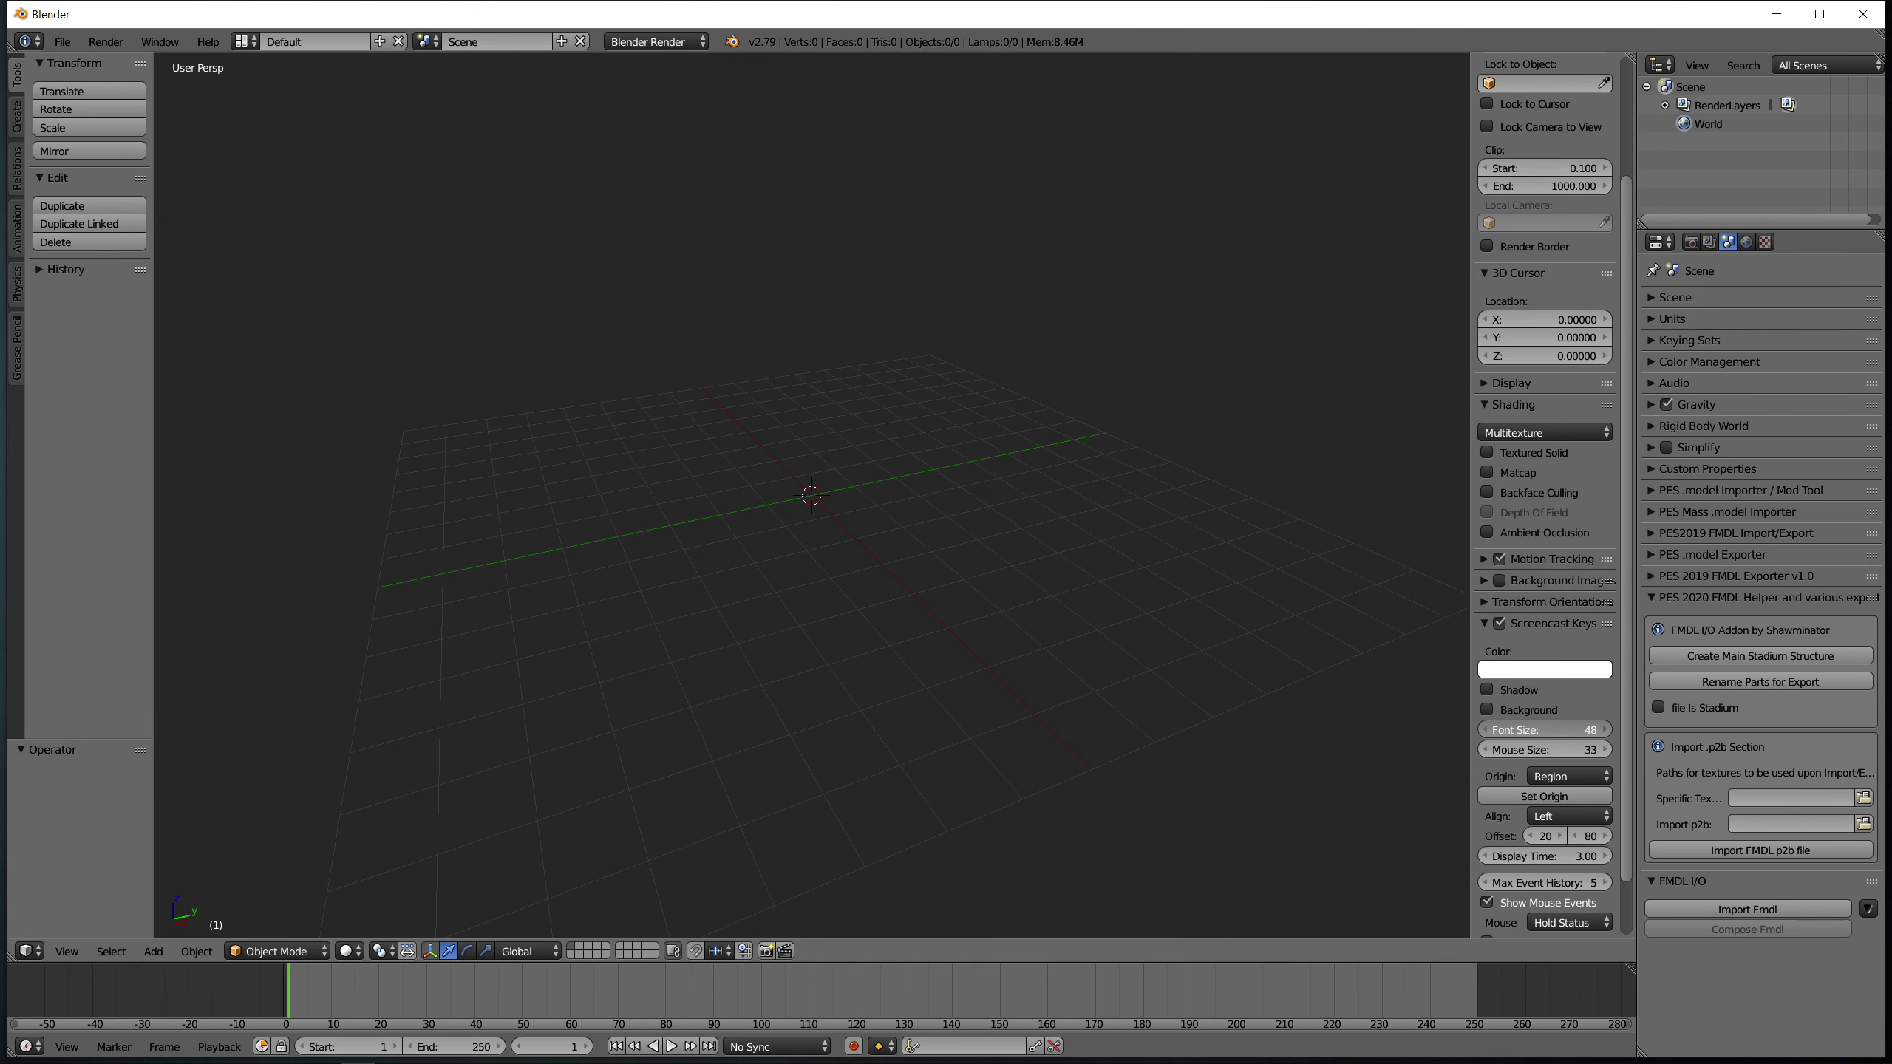
key("Return")
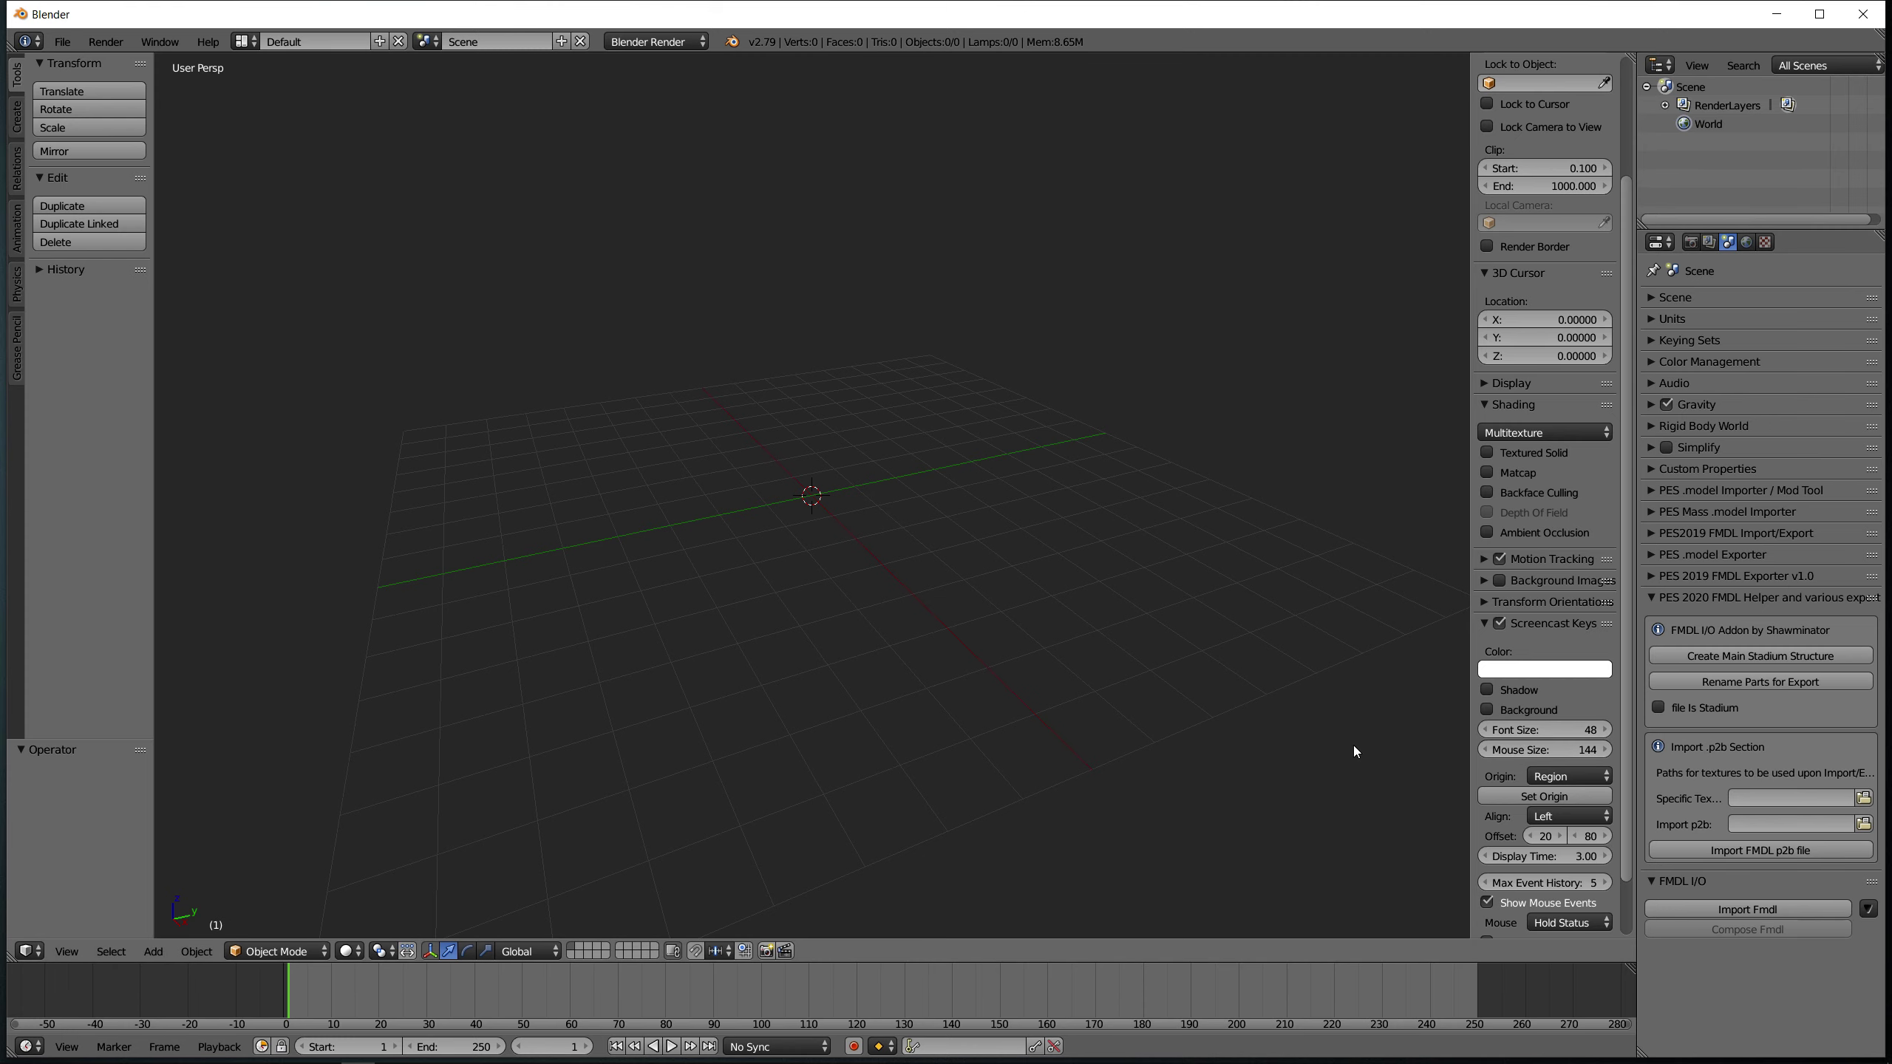
- Import center1.fmdl from the Desktop with Import Fmdl
key("n")
left_click(1747, 909)
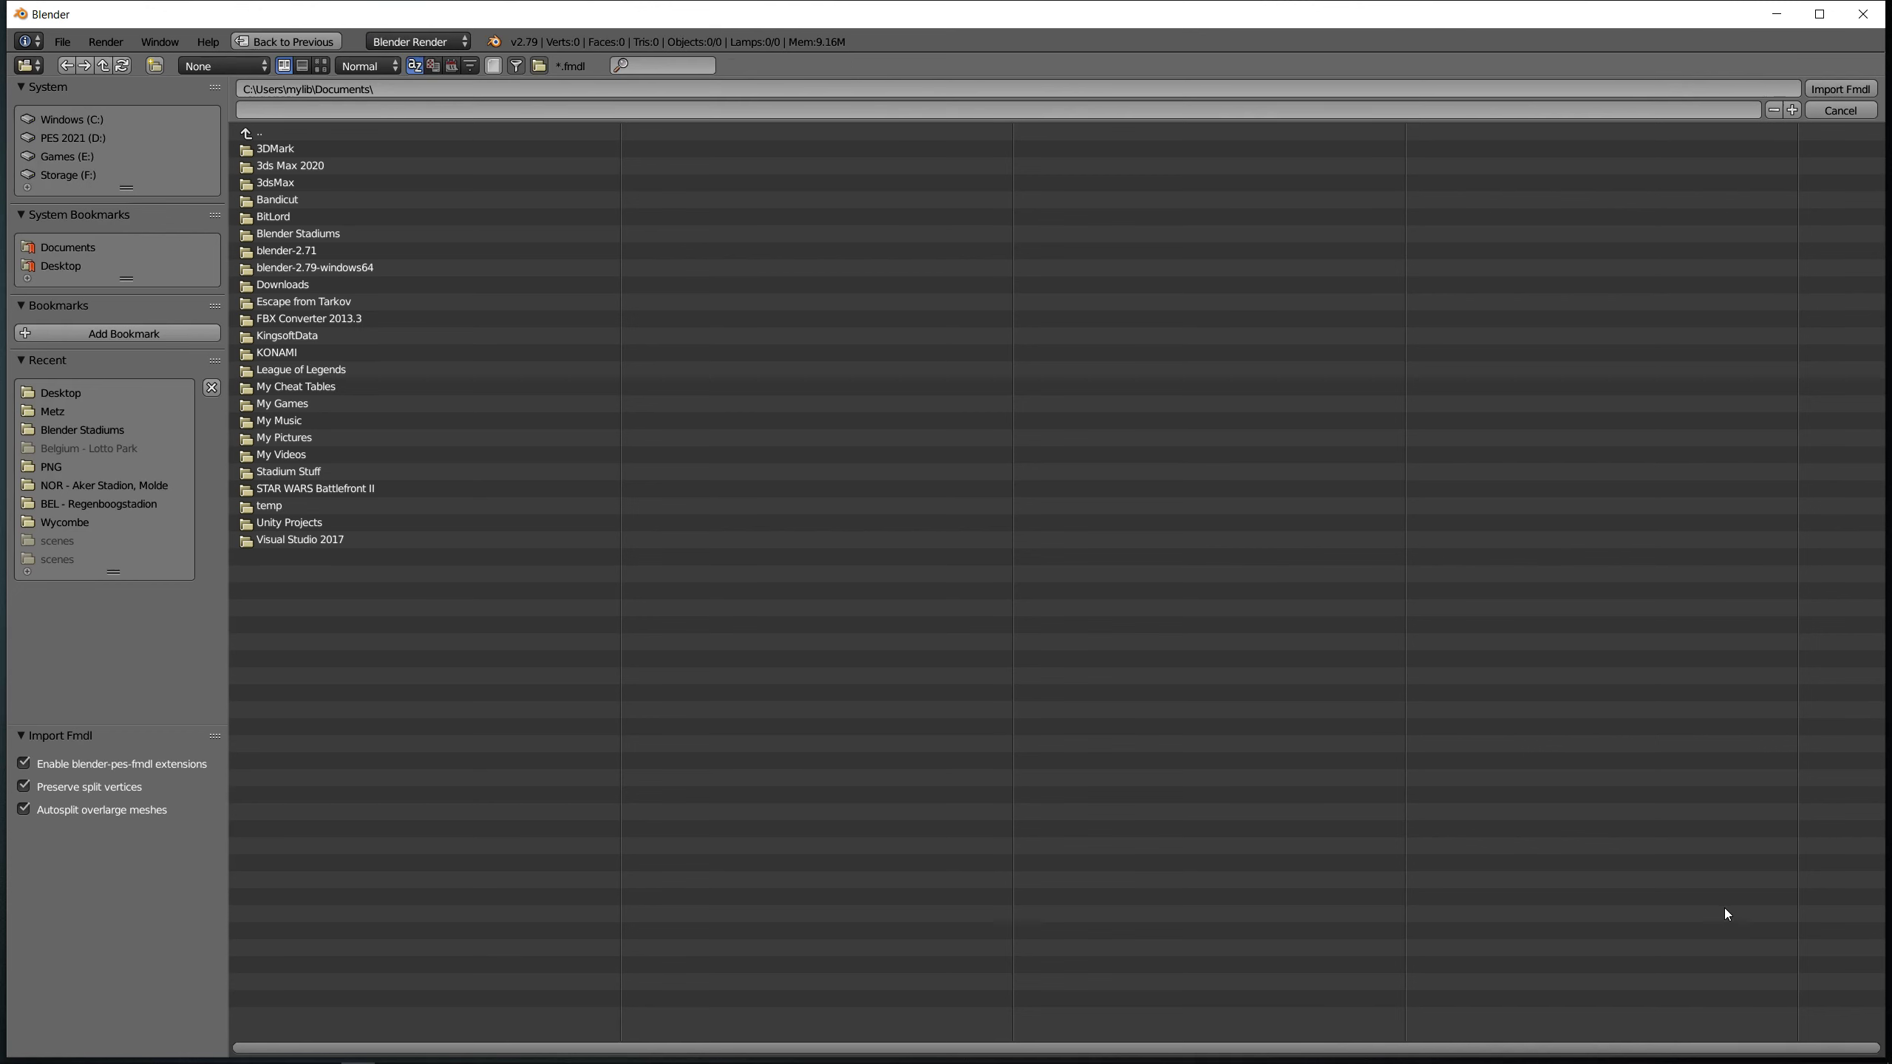
left_click(74, 266)
left_click(281, 149)
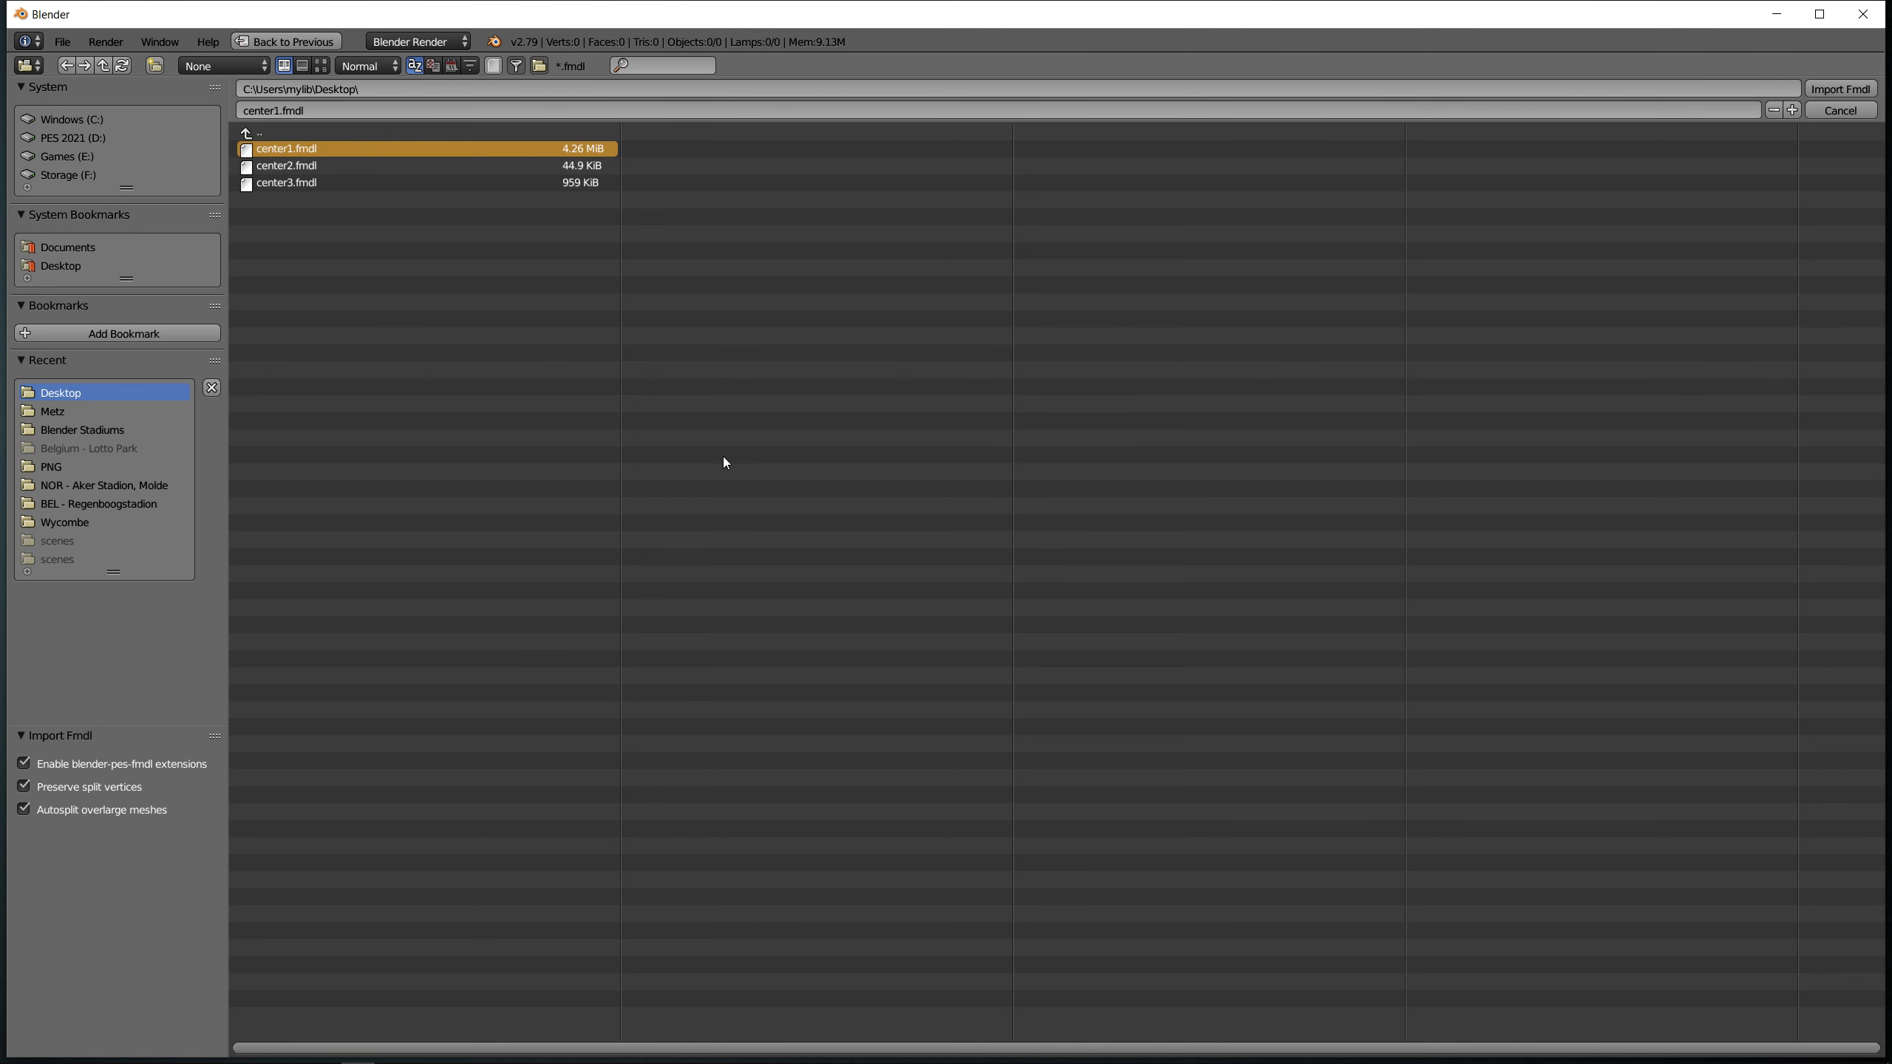
key("Return")
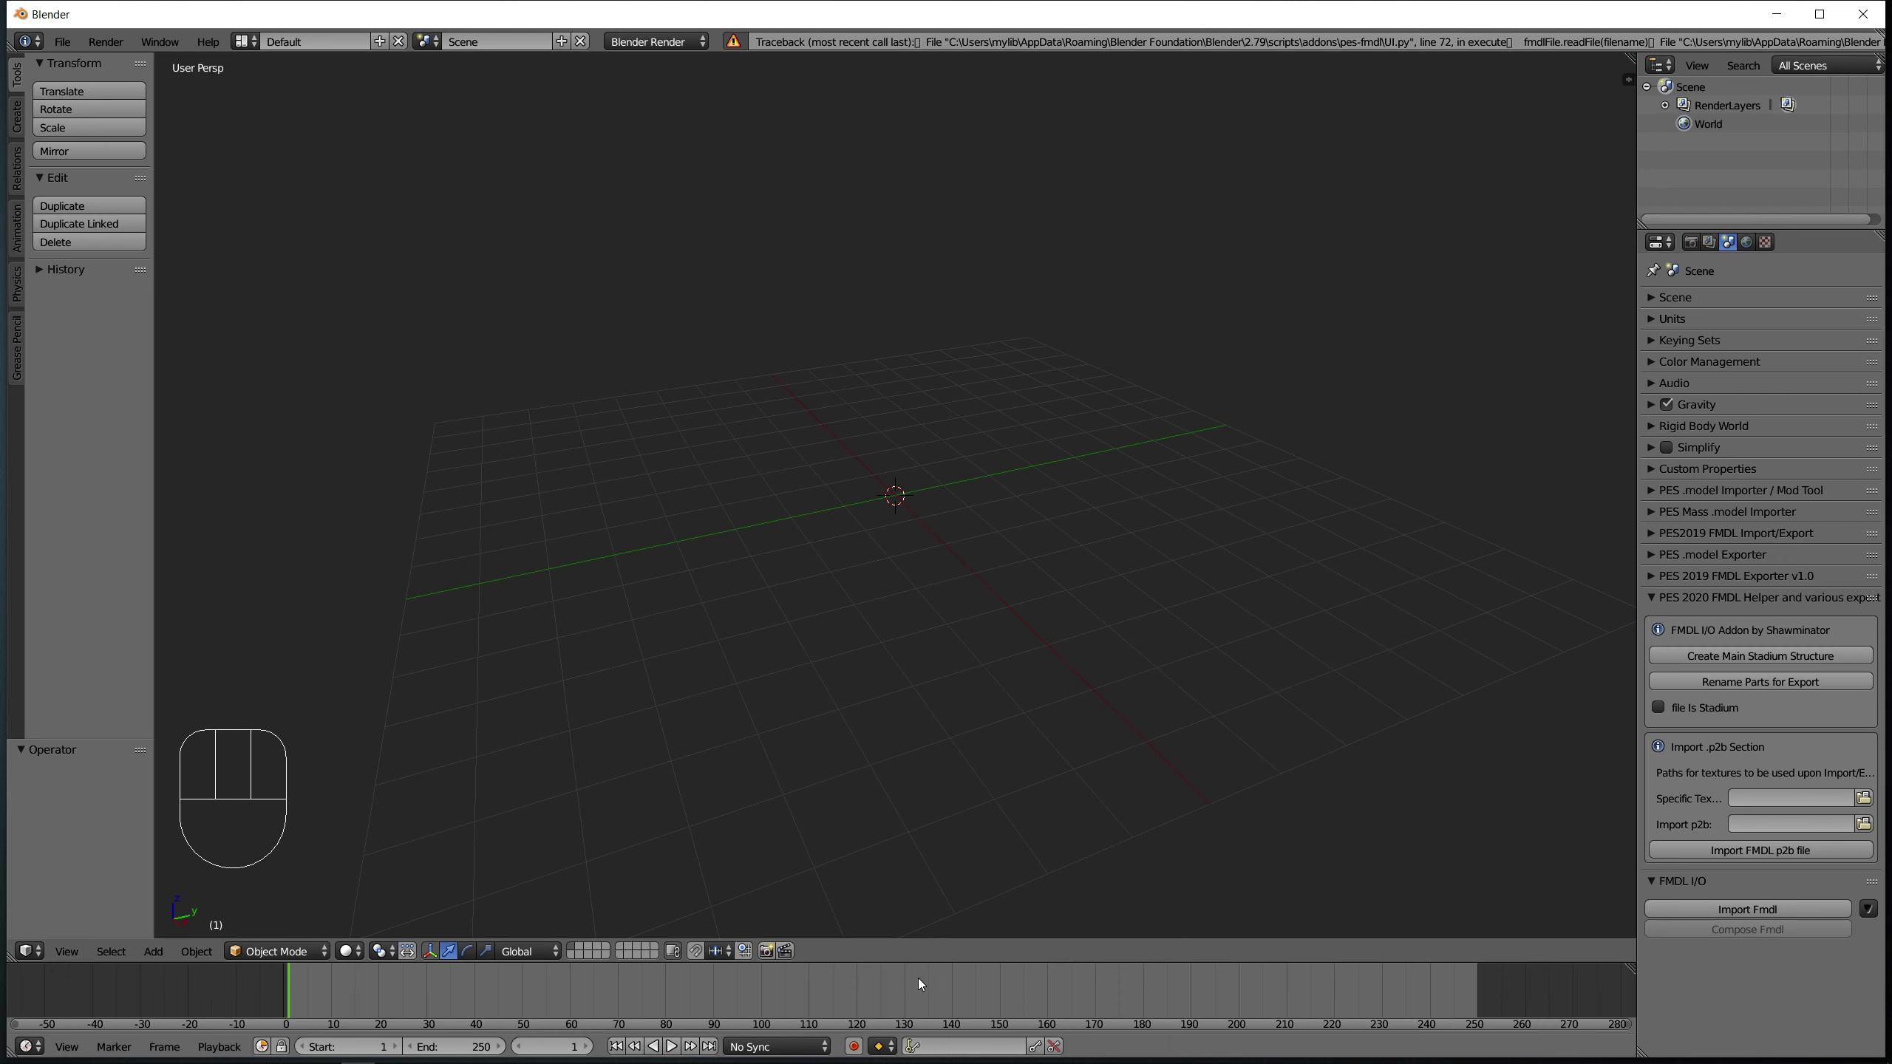
- Show the system console to read the invalid bounding box error, then close Blender
left_click(942, 42)
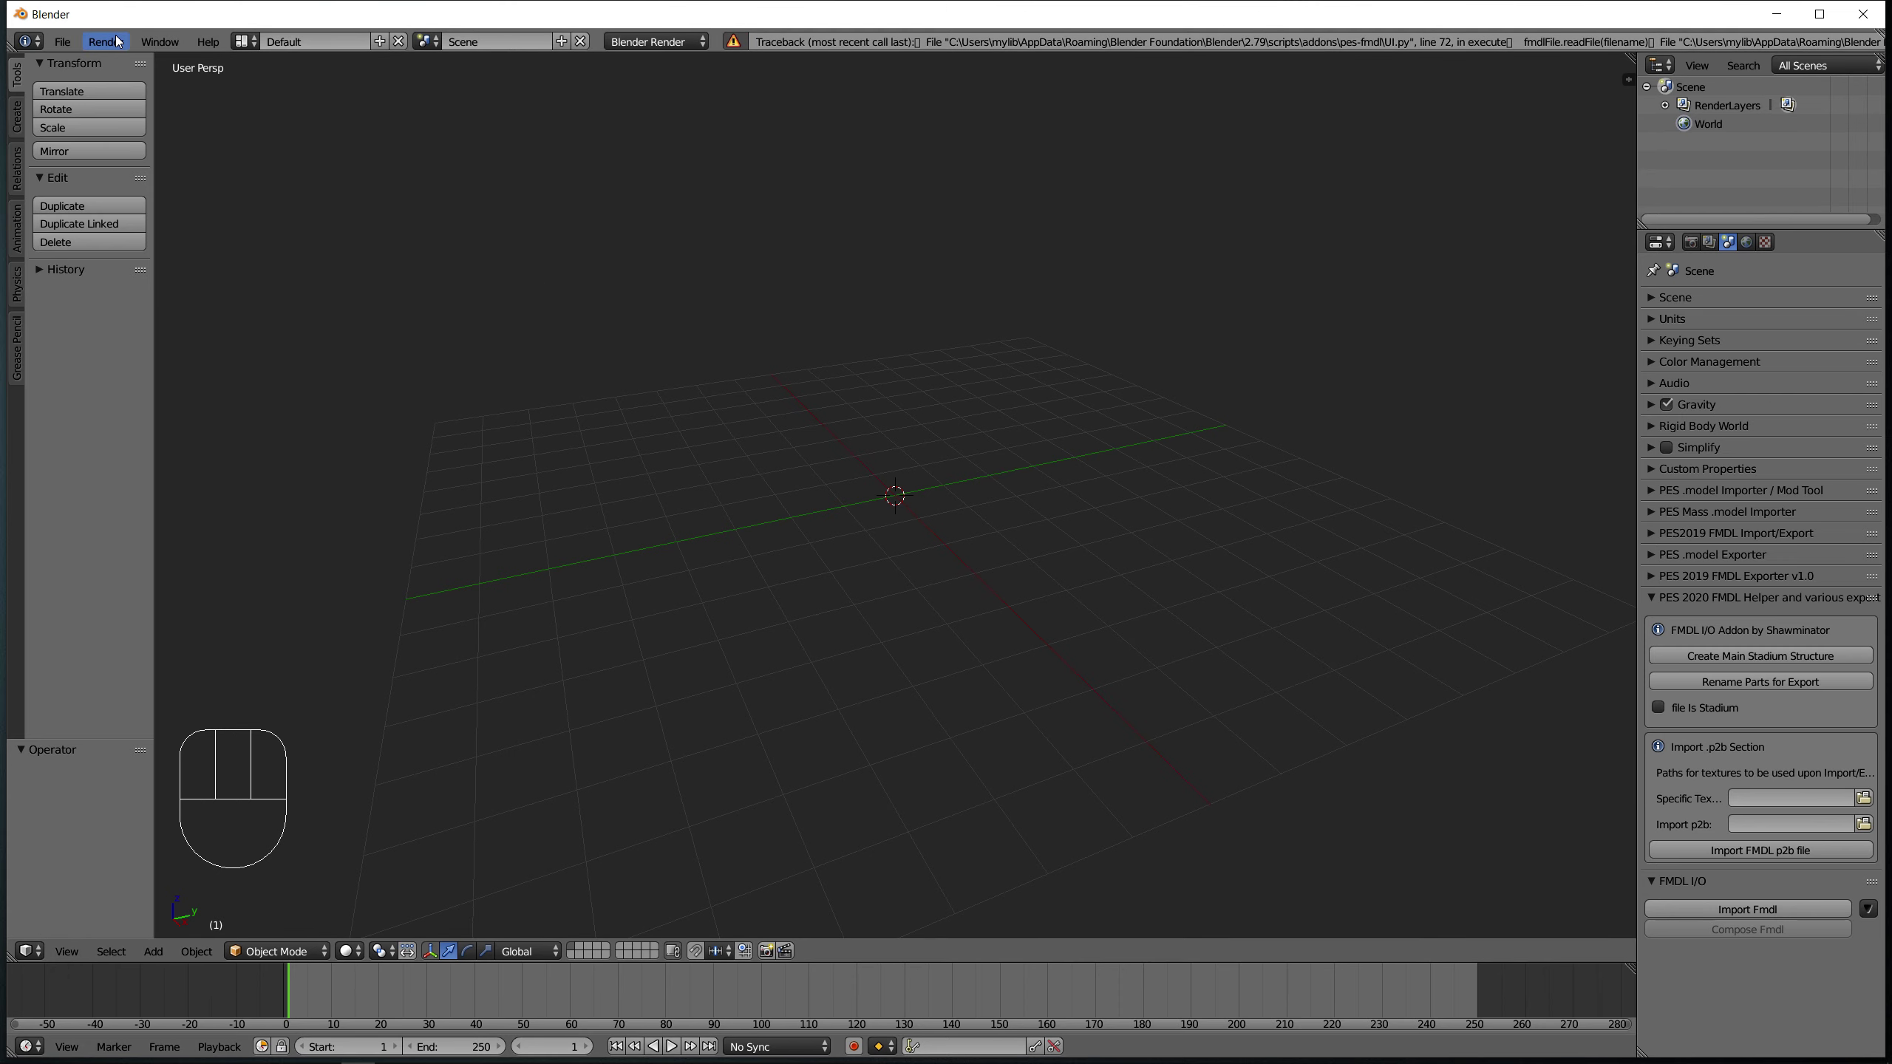
left_click_drag(160, 42, 206, 162)
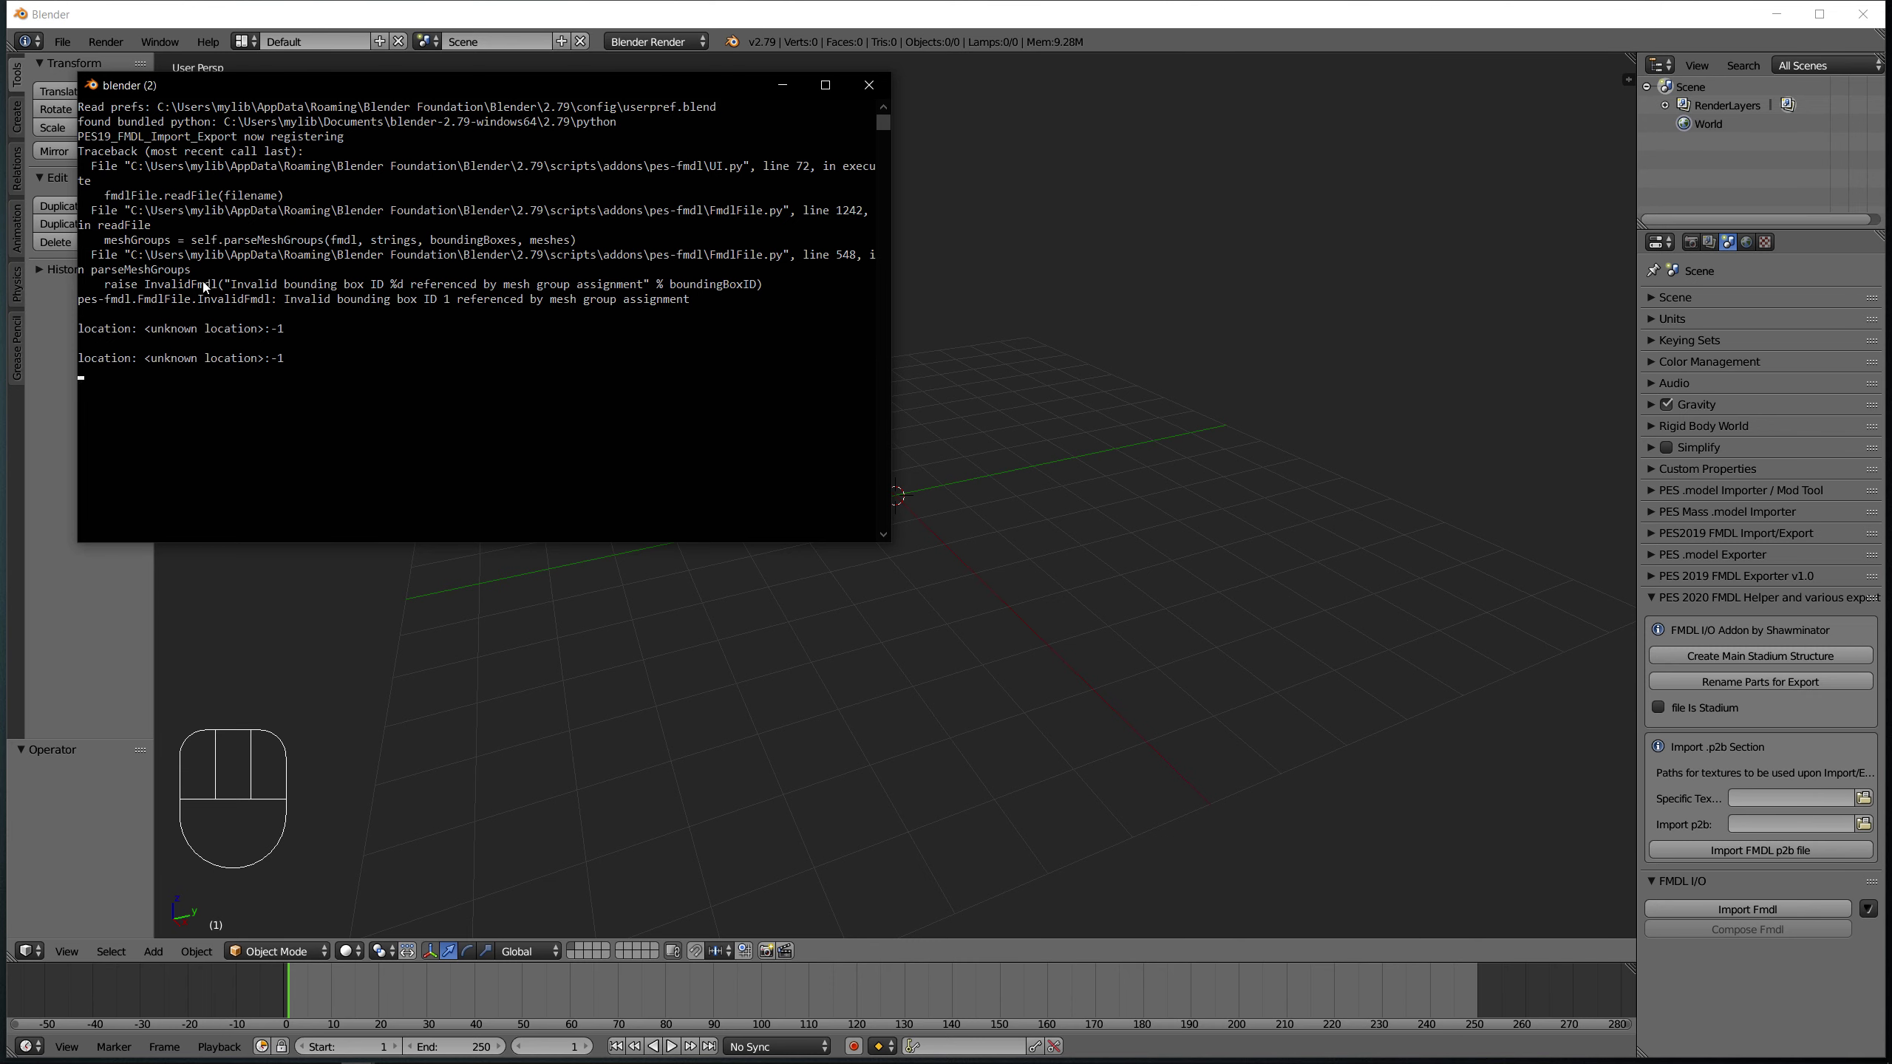
left_click(868, 85)
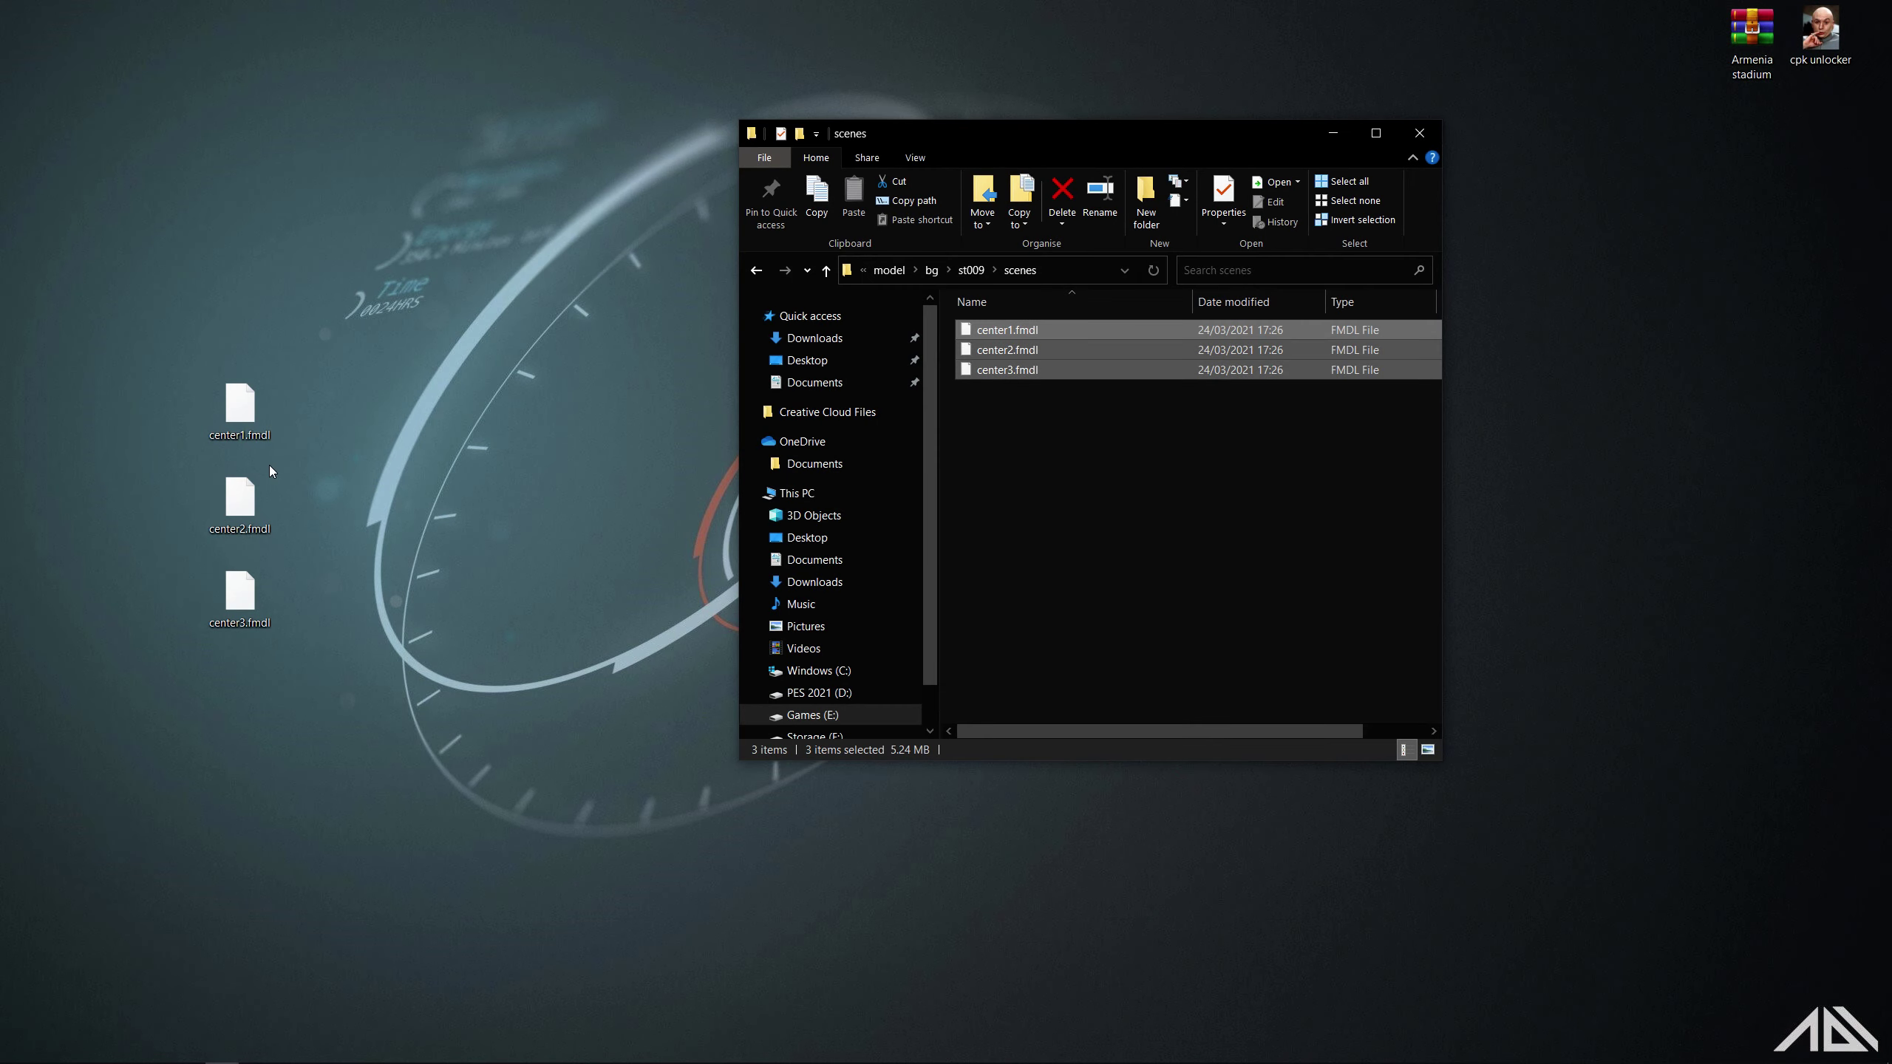
- Relaunch Blender and import center2.fmdl from the Desktop
left_click(17, 1051)
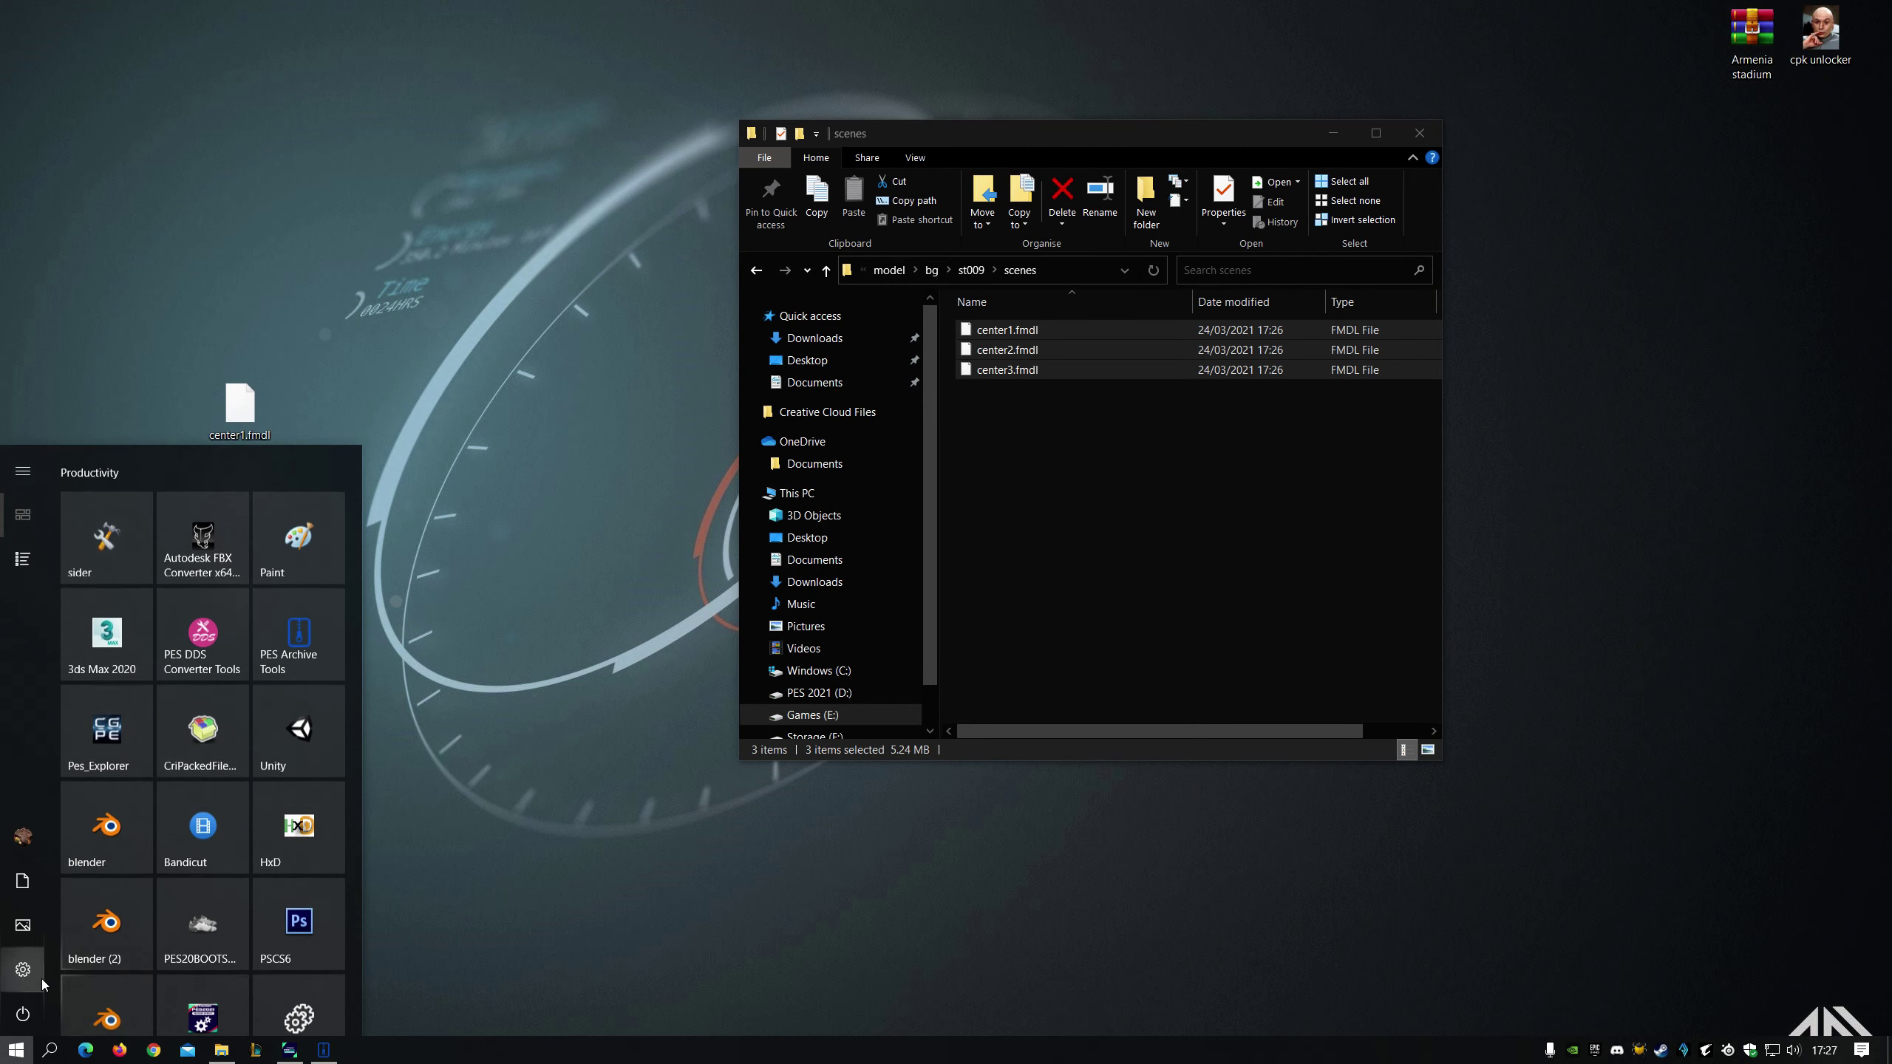
left_click(98, 932)
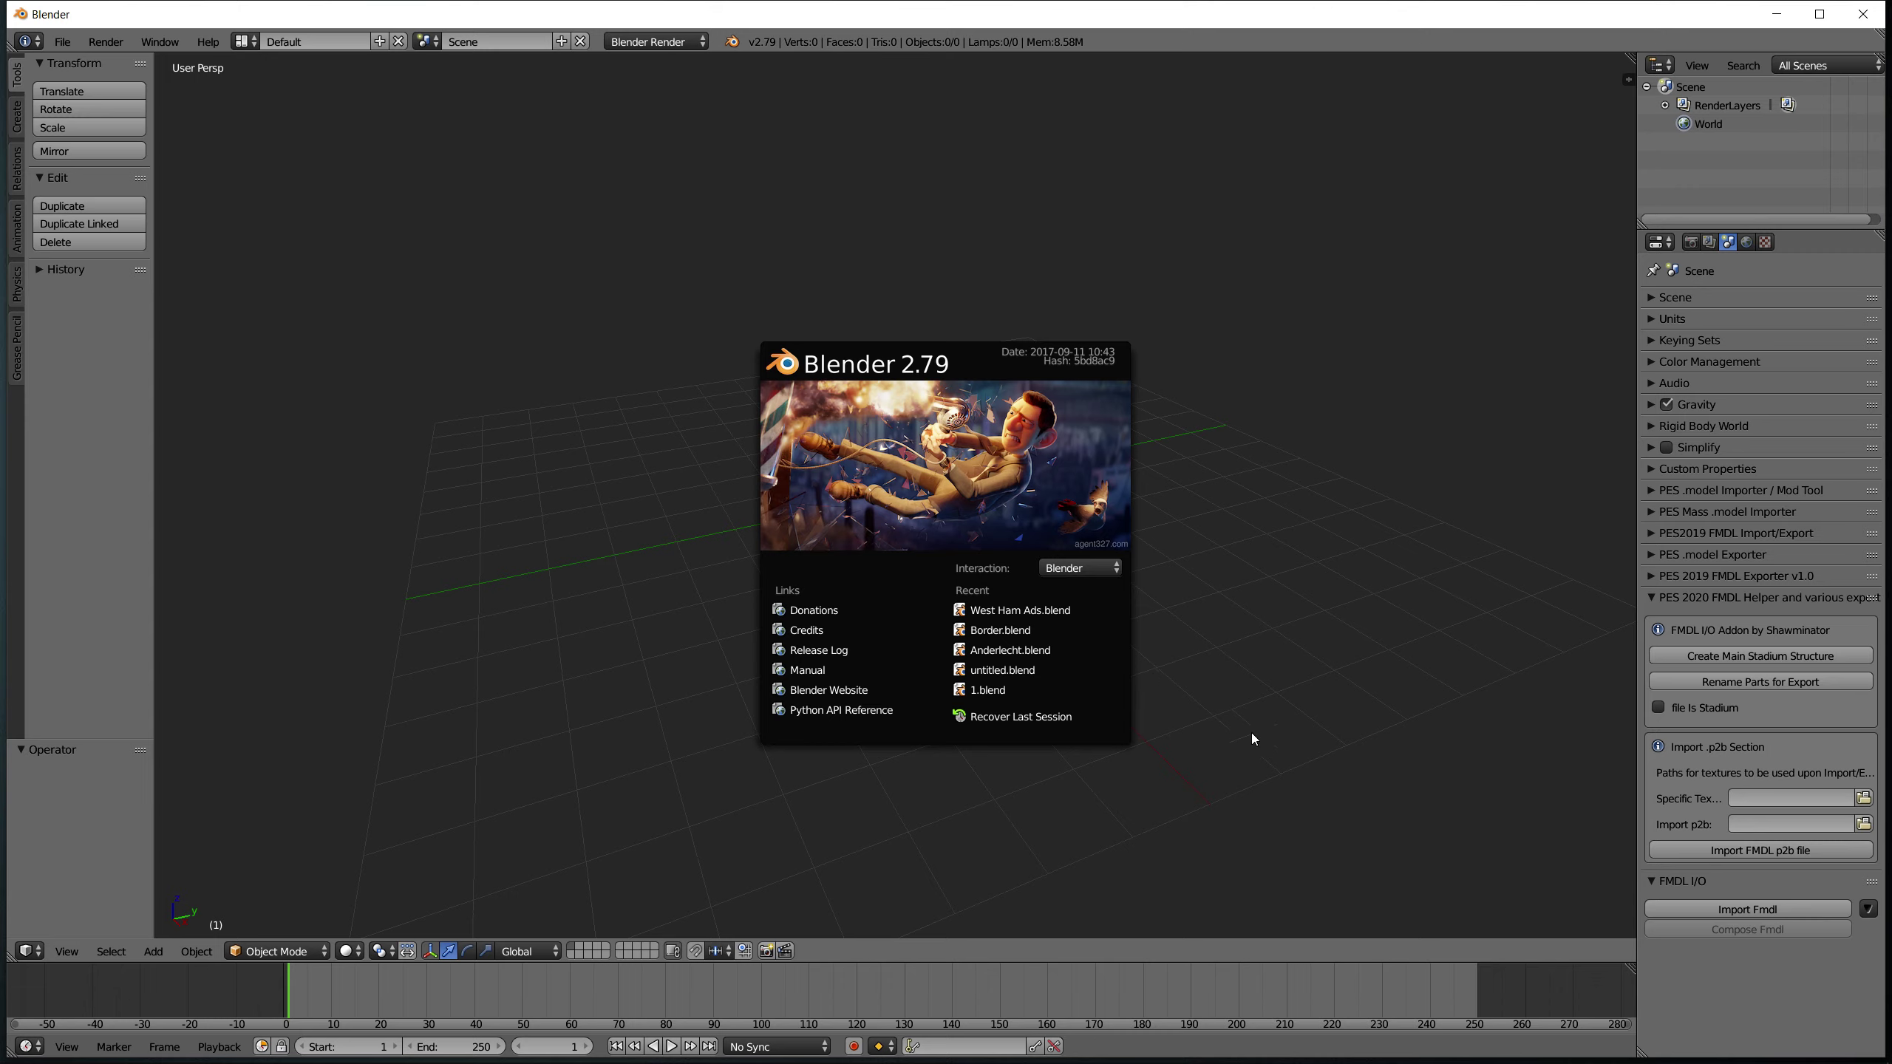
left_click(1683, 908)
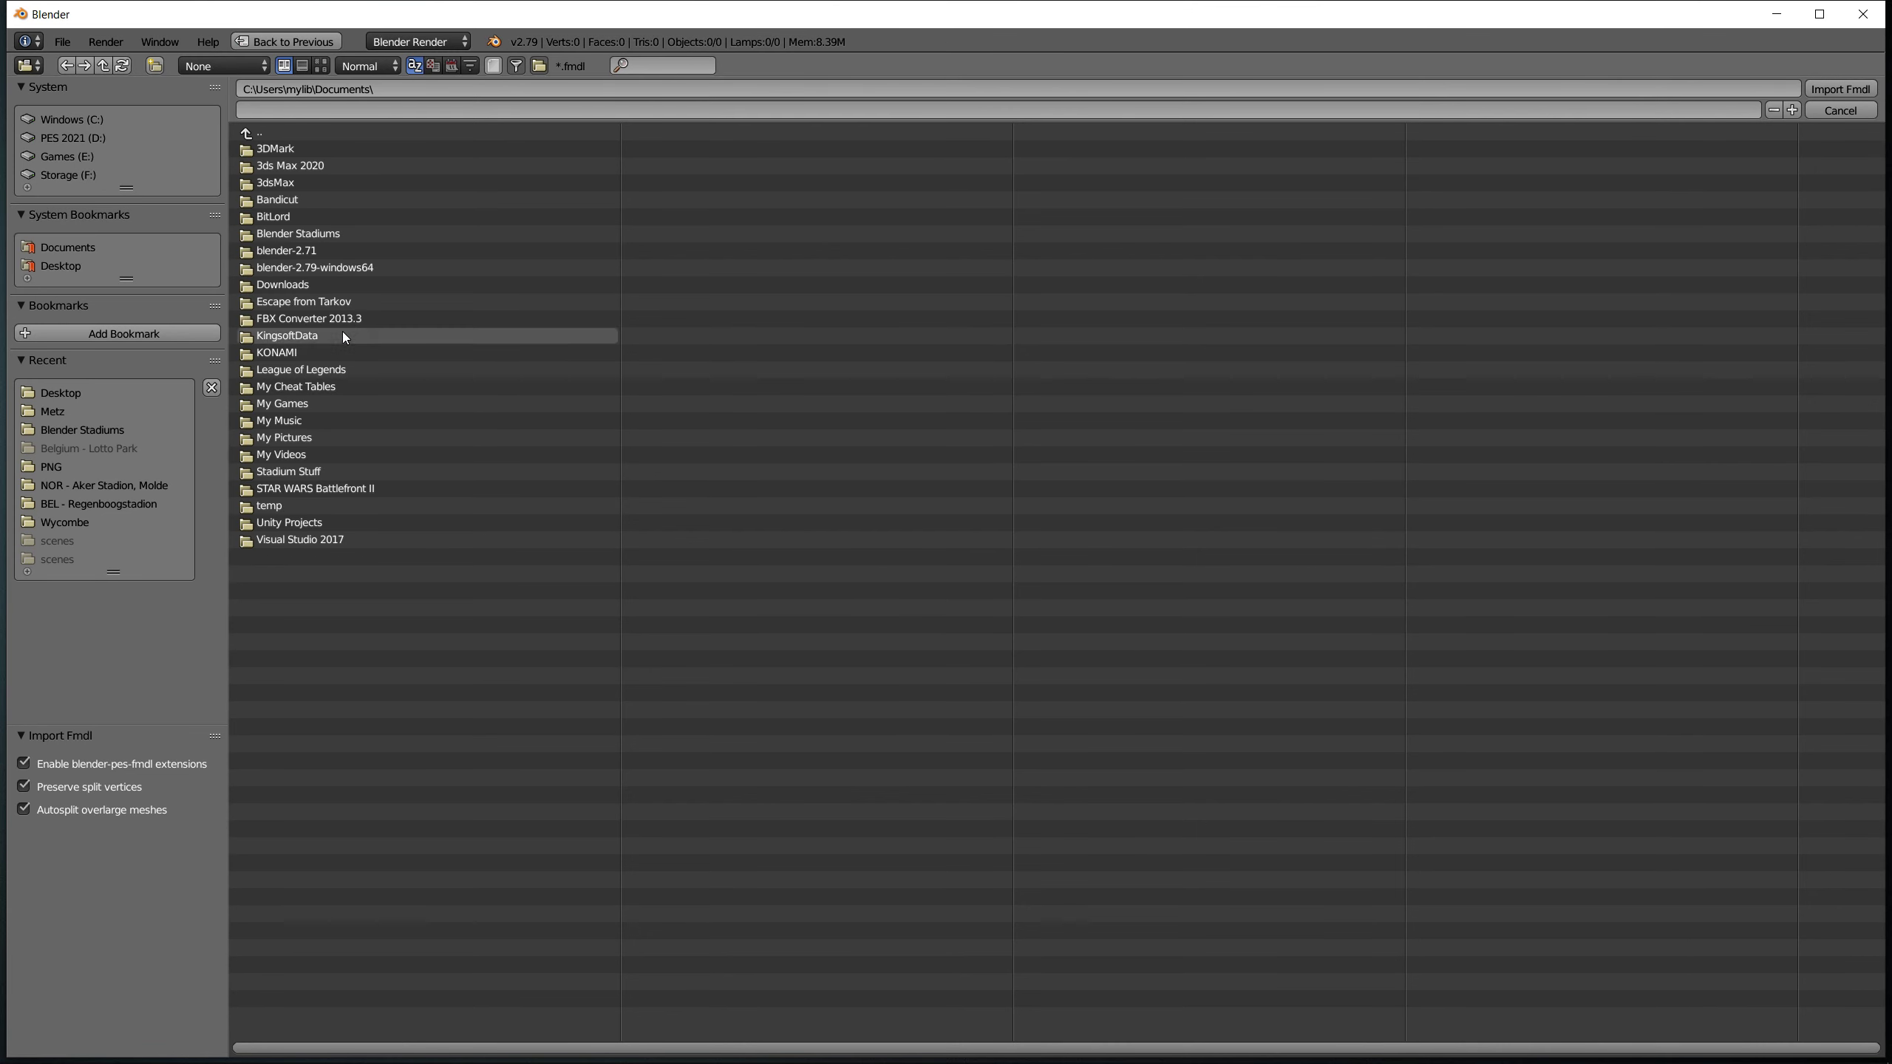
left_click(50, 258)
double_click(287, 176)
- Attempt to import center3.fmdl, which fails, then minimize Blender to the desktop
scroll(829, 541, "down", 10)
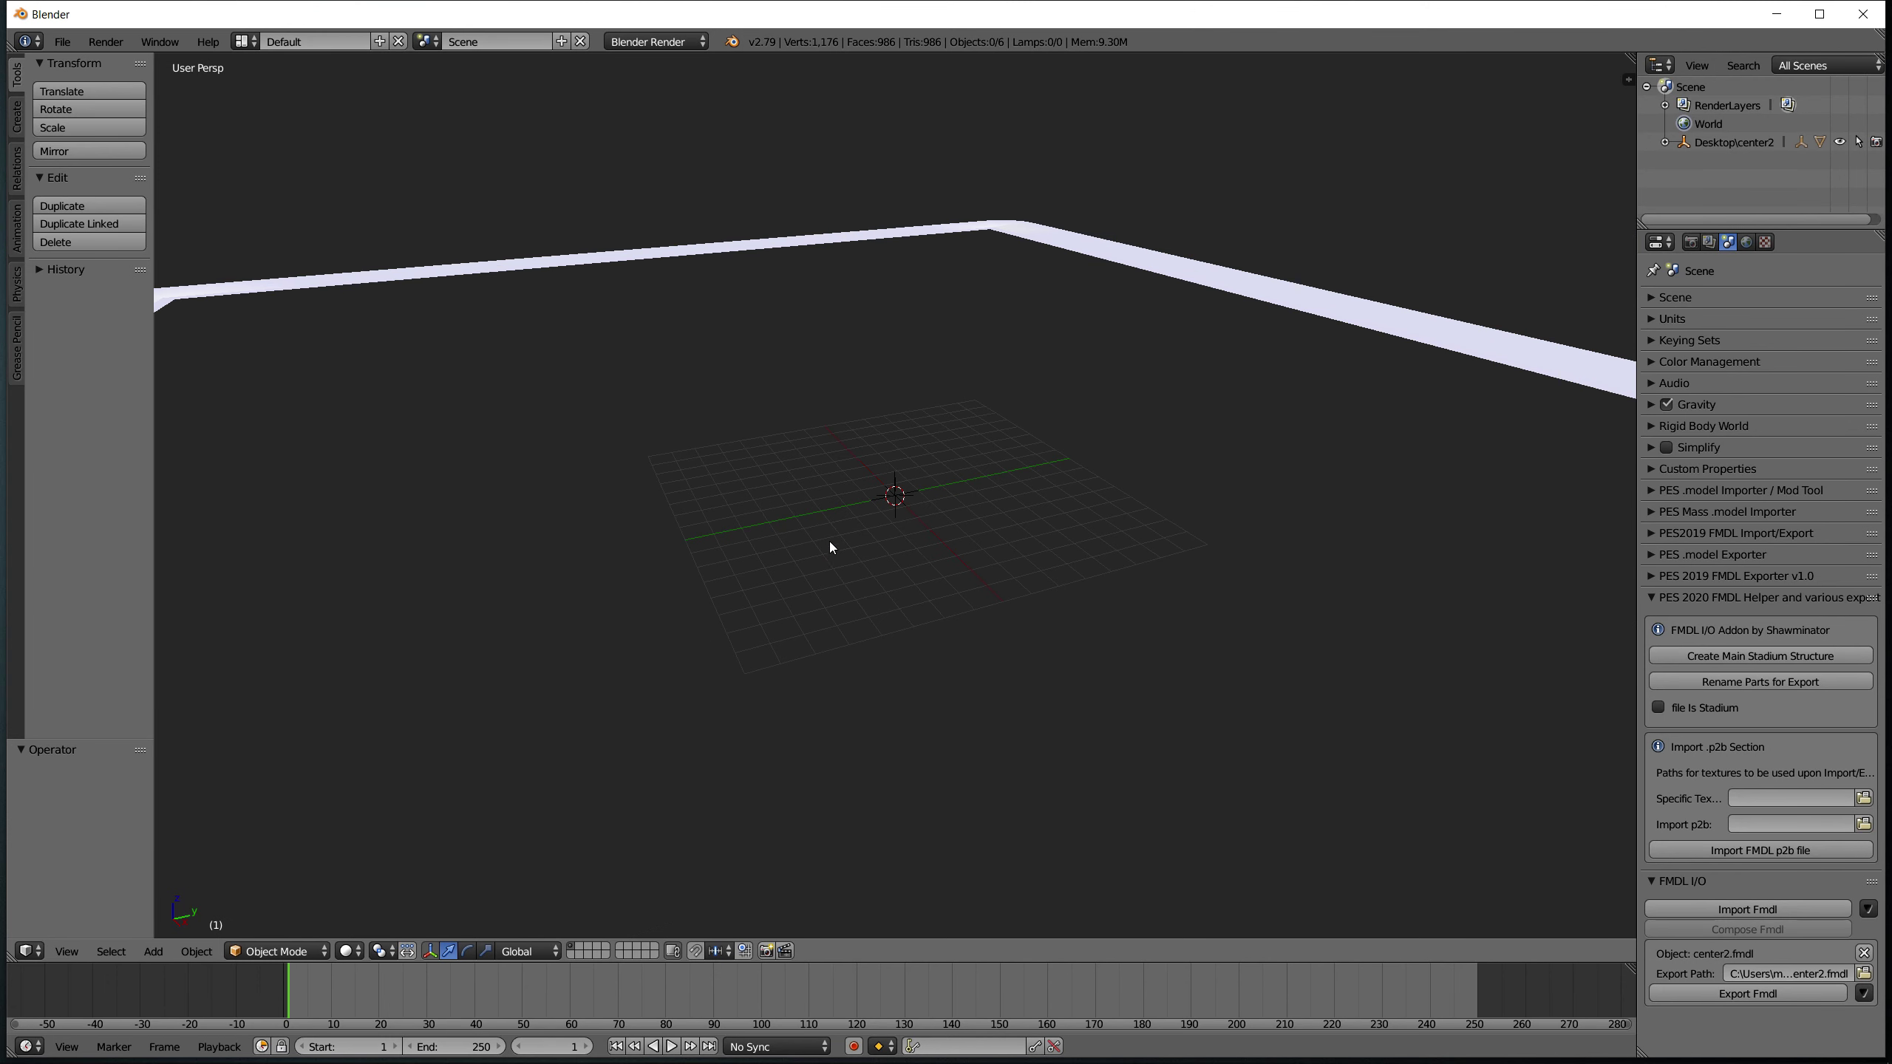
left_click(1728, 907)
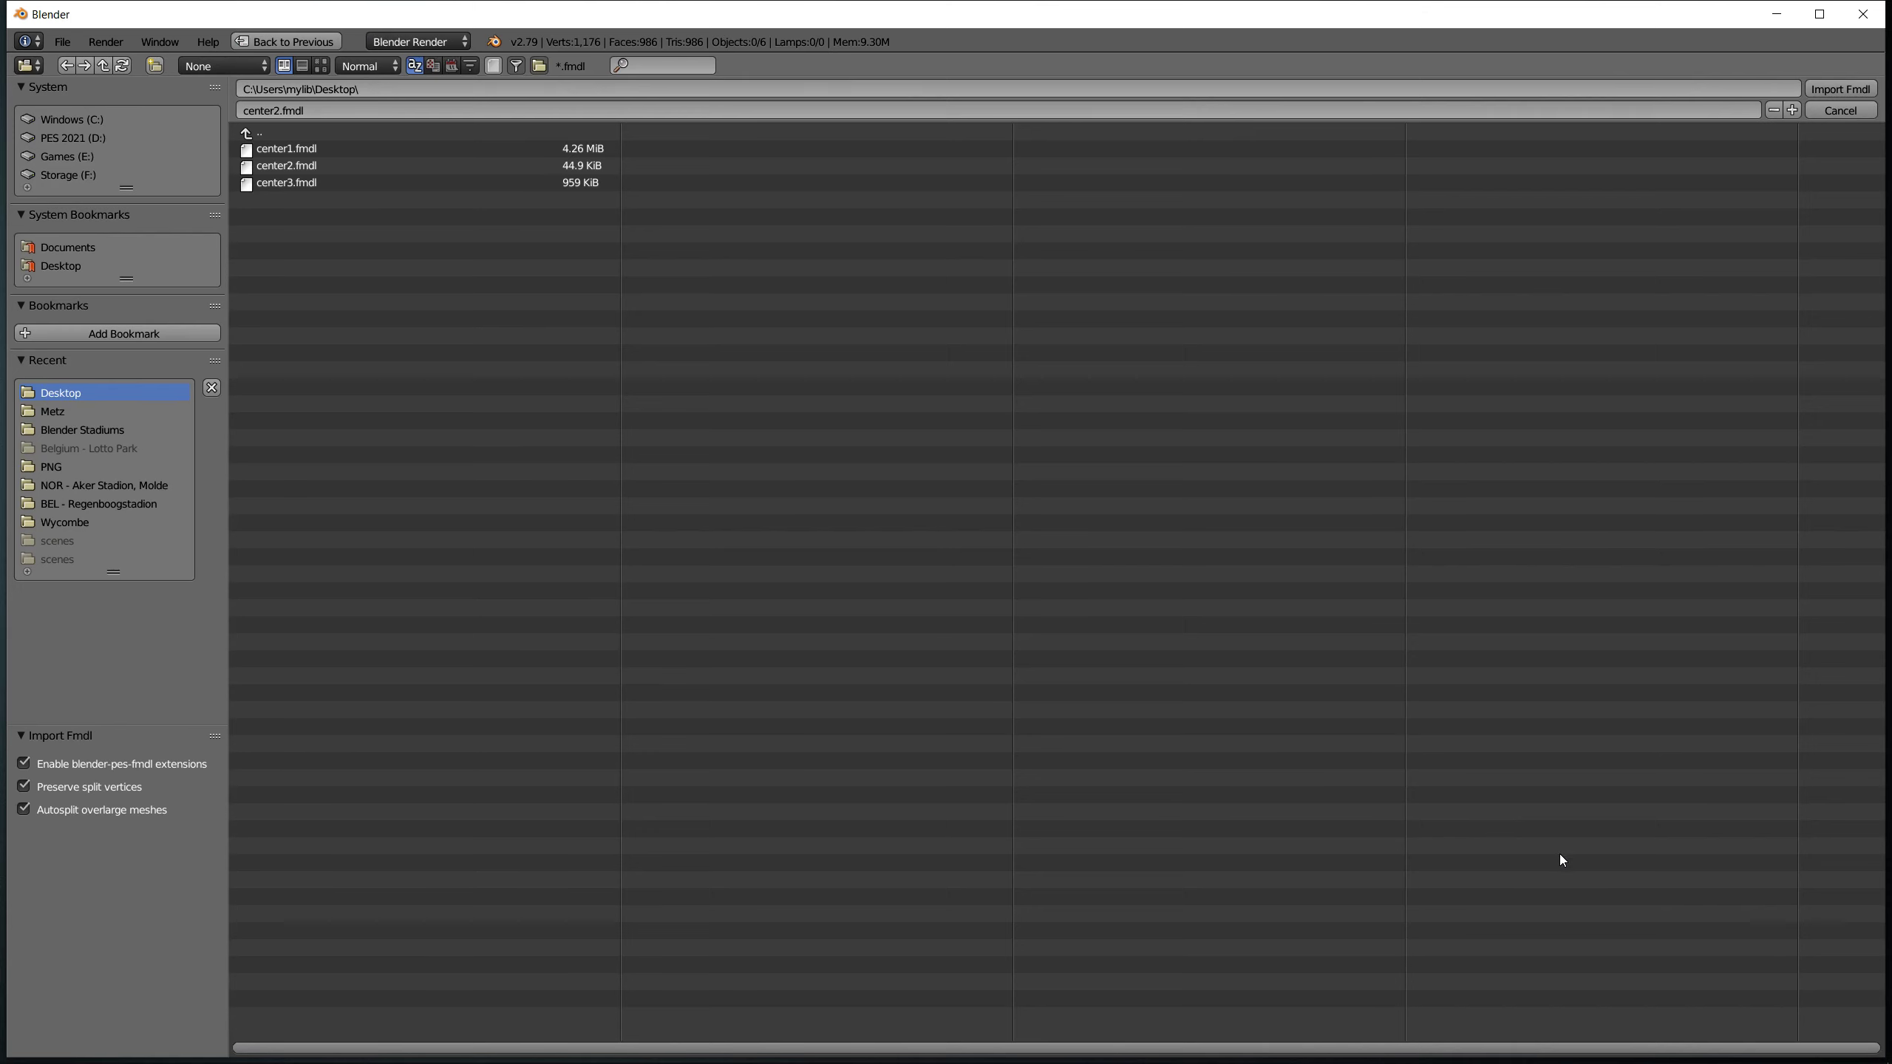
double_click(268, 187)
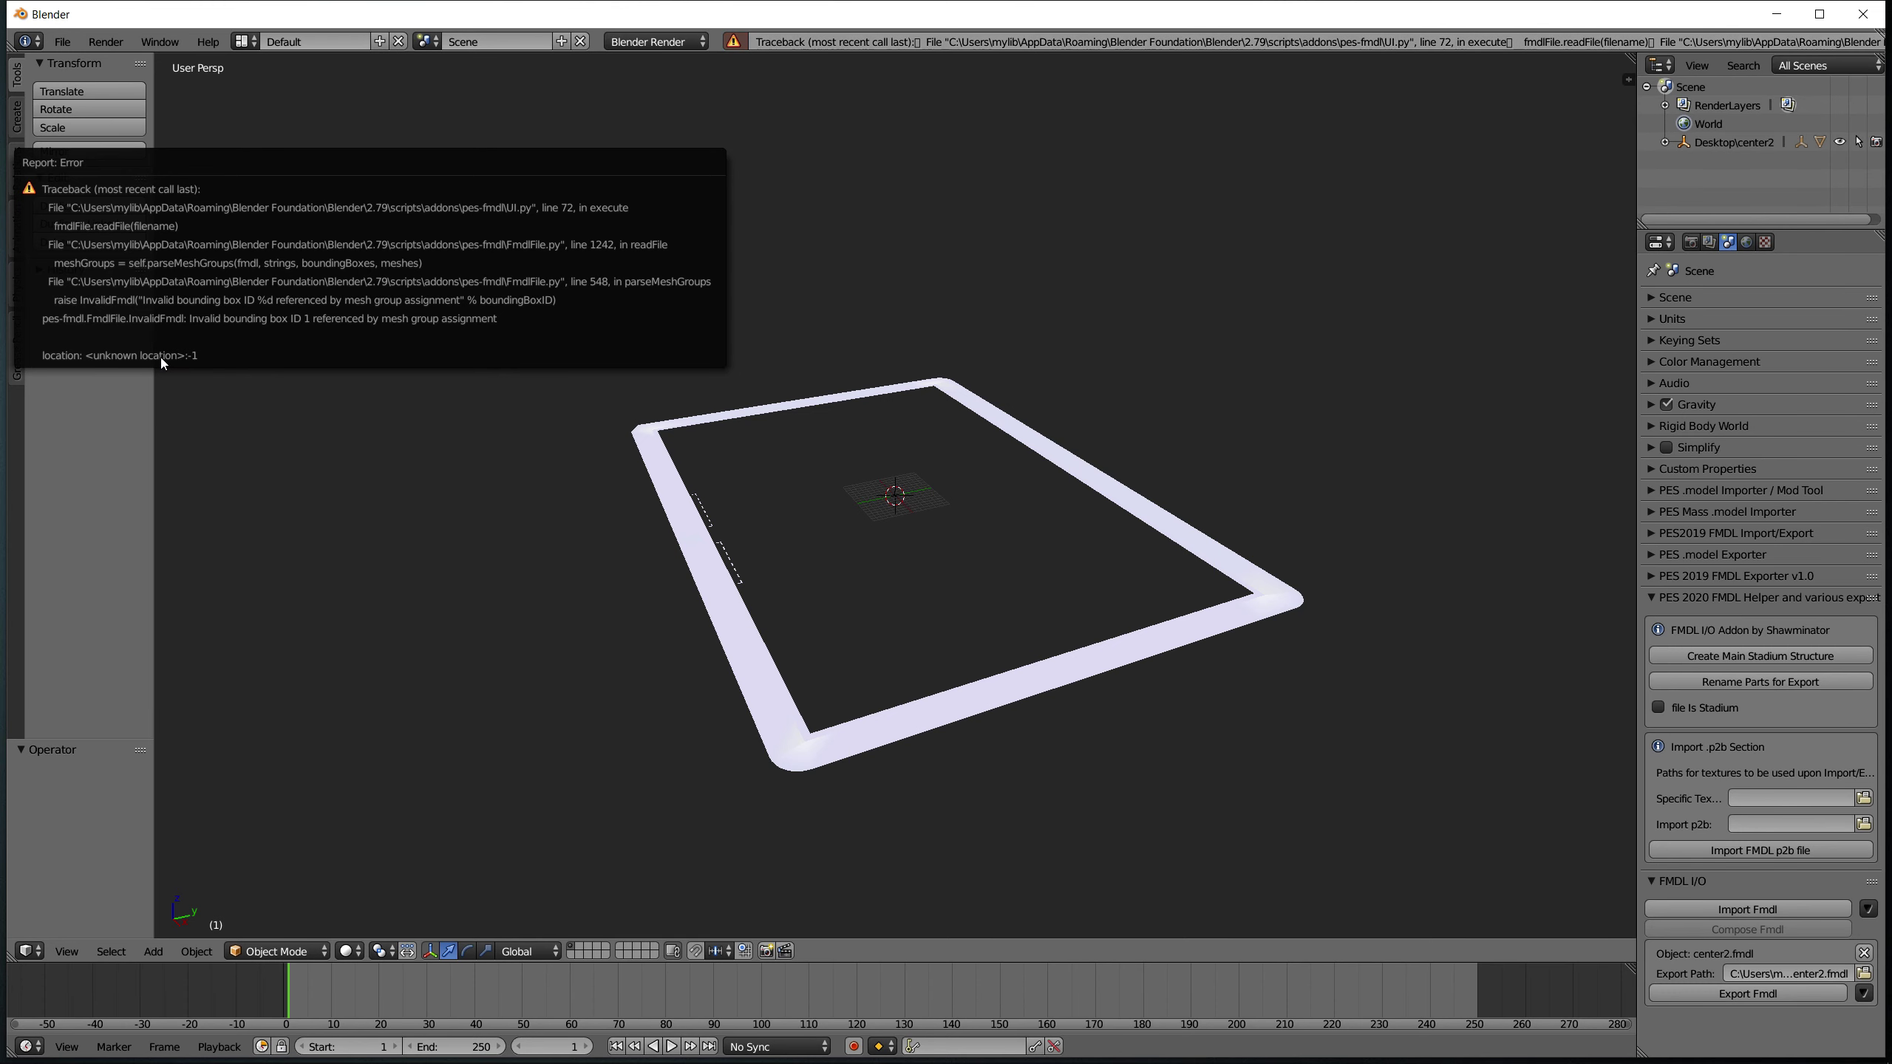
left_click(1777, 13)
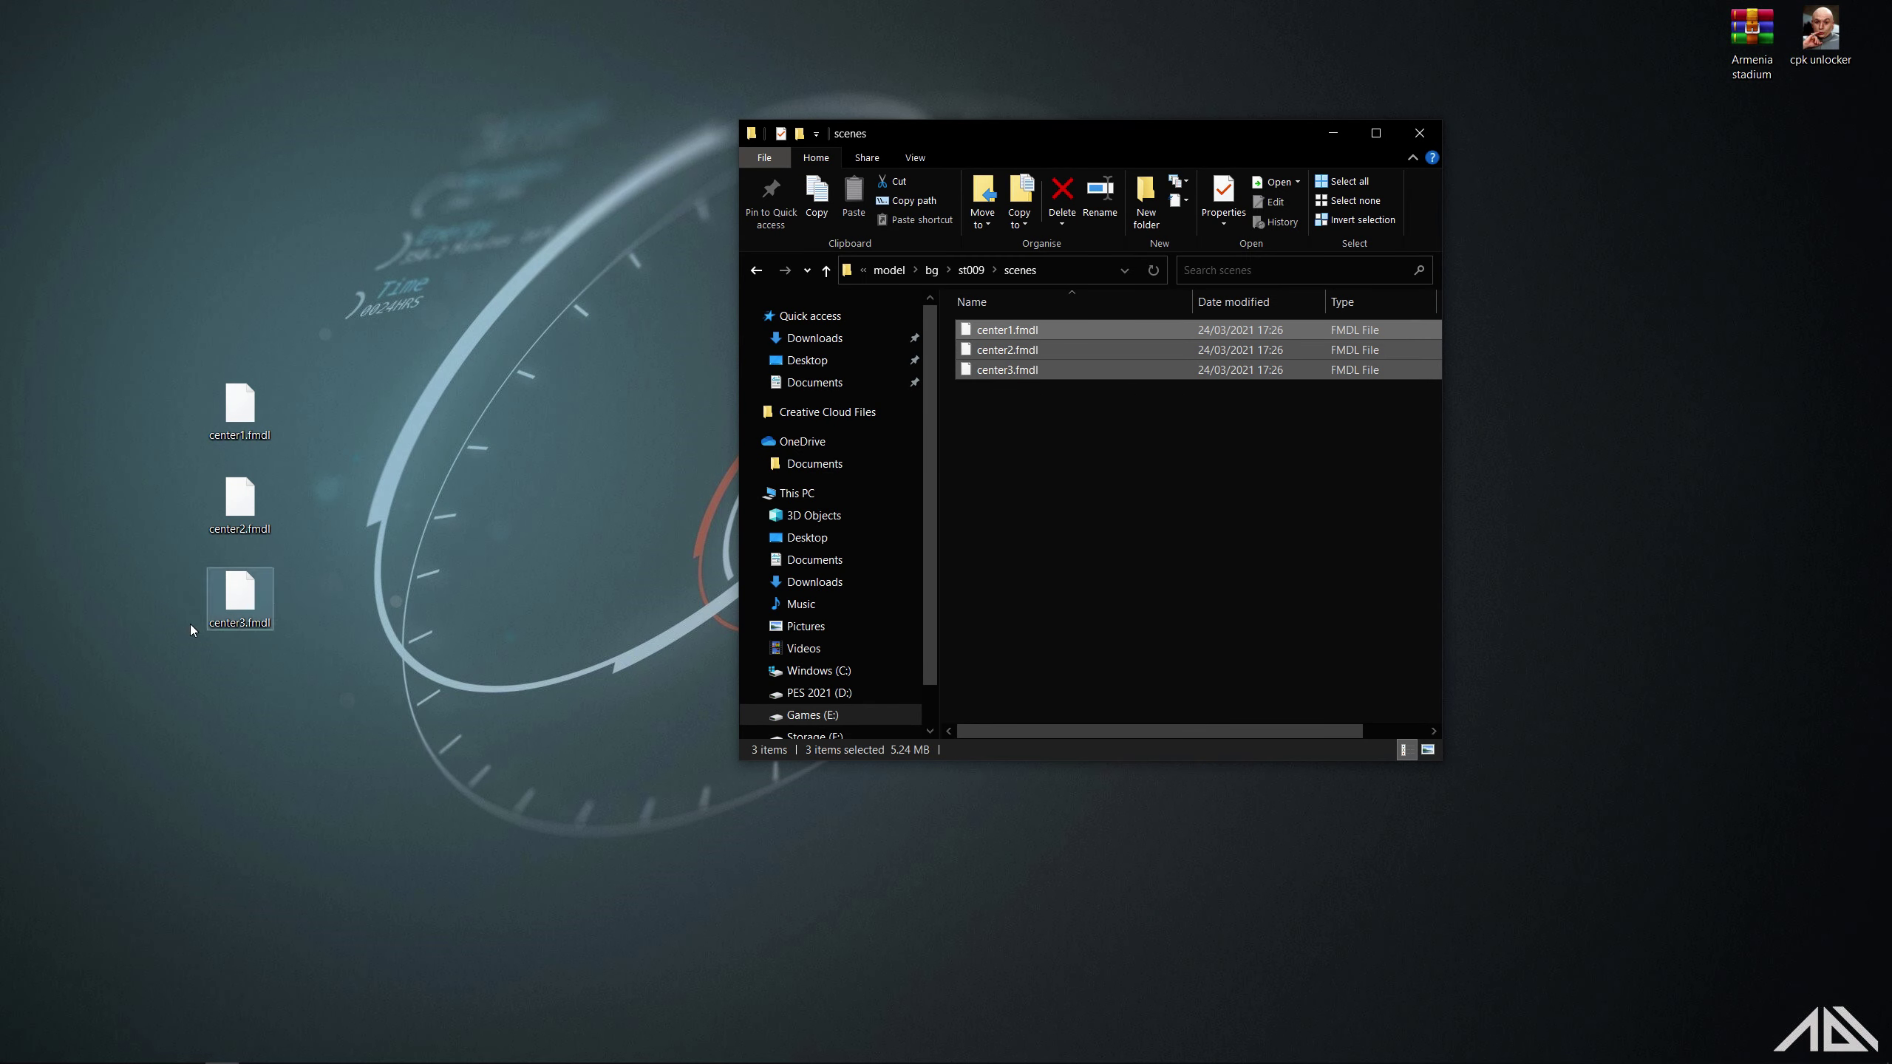
key("super")
- Launch Unity 2018.2.7f1 and open the Template project from the Projects list
left_click(307, 756)
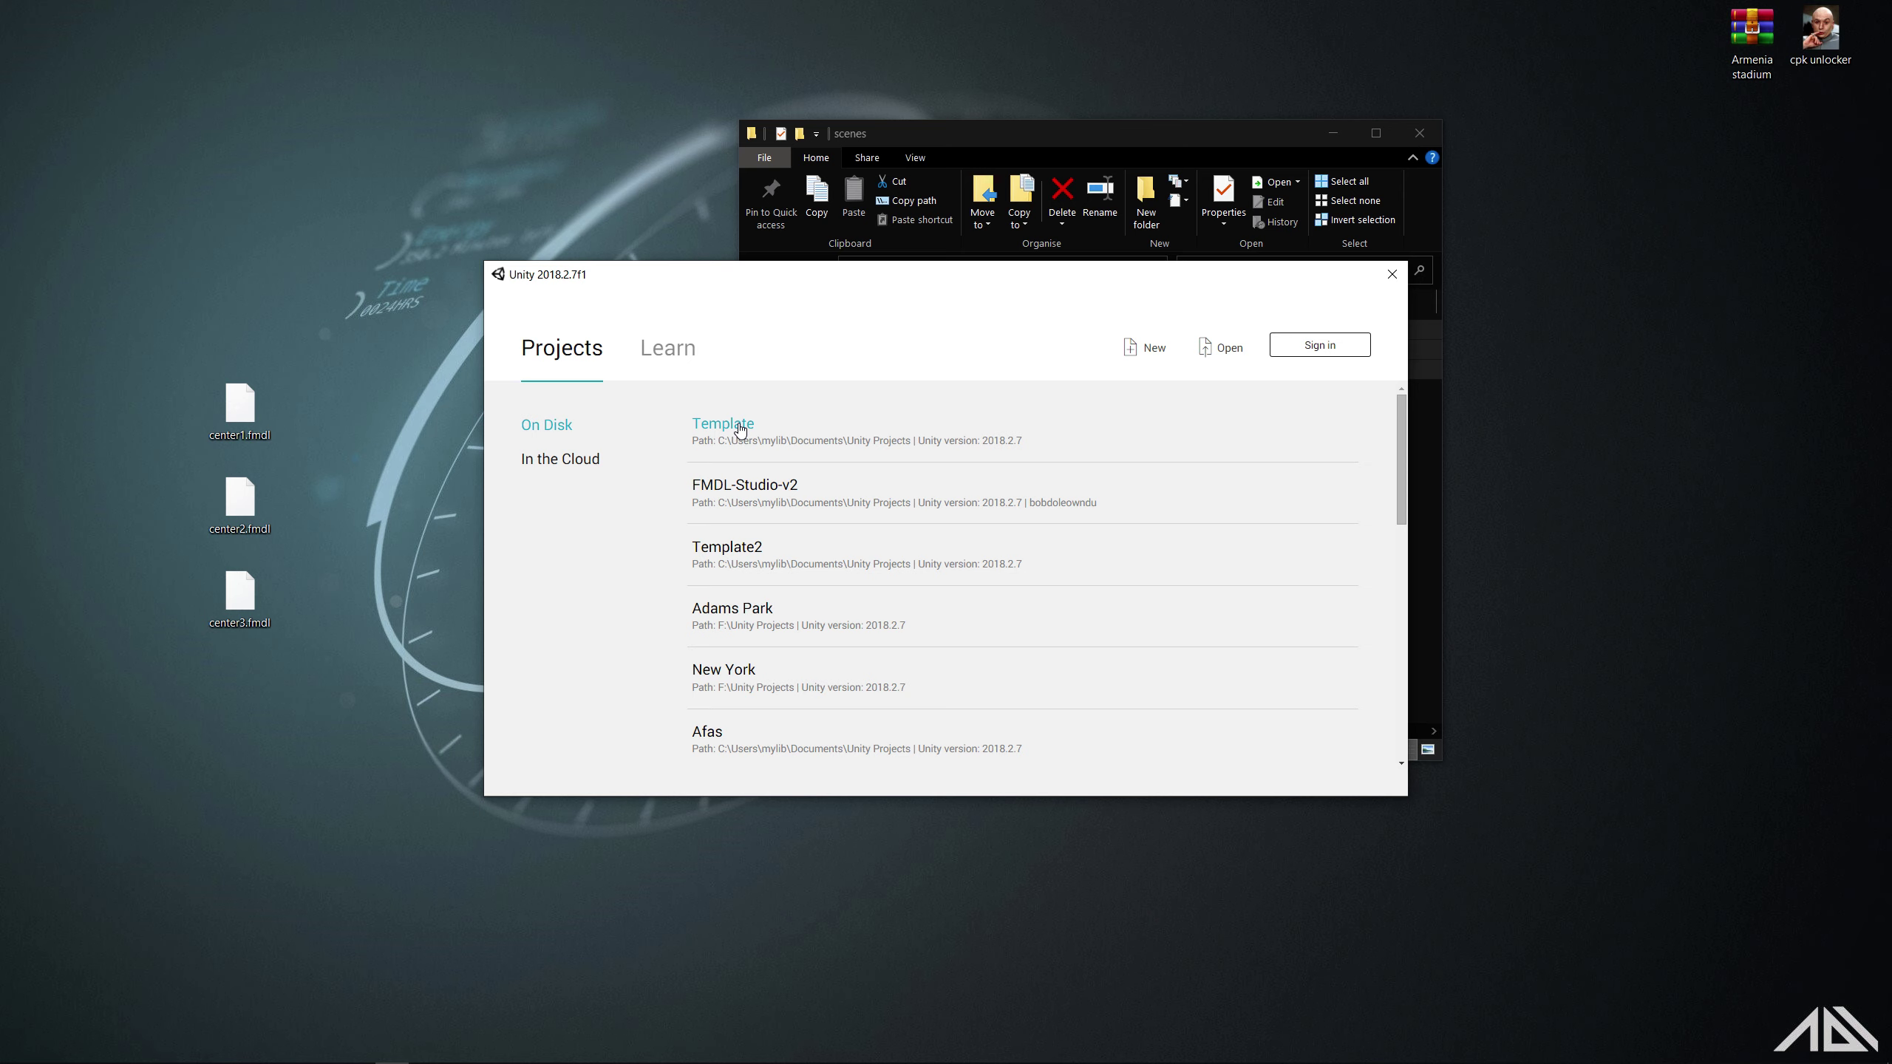
left_click(740, 431)
mouse_move(780, 1062)
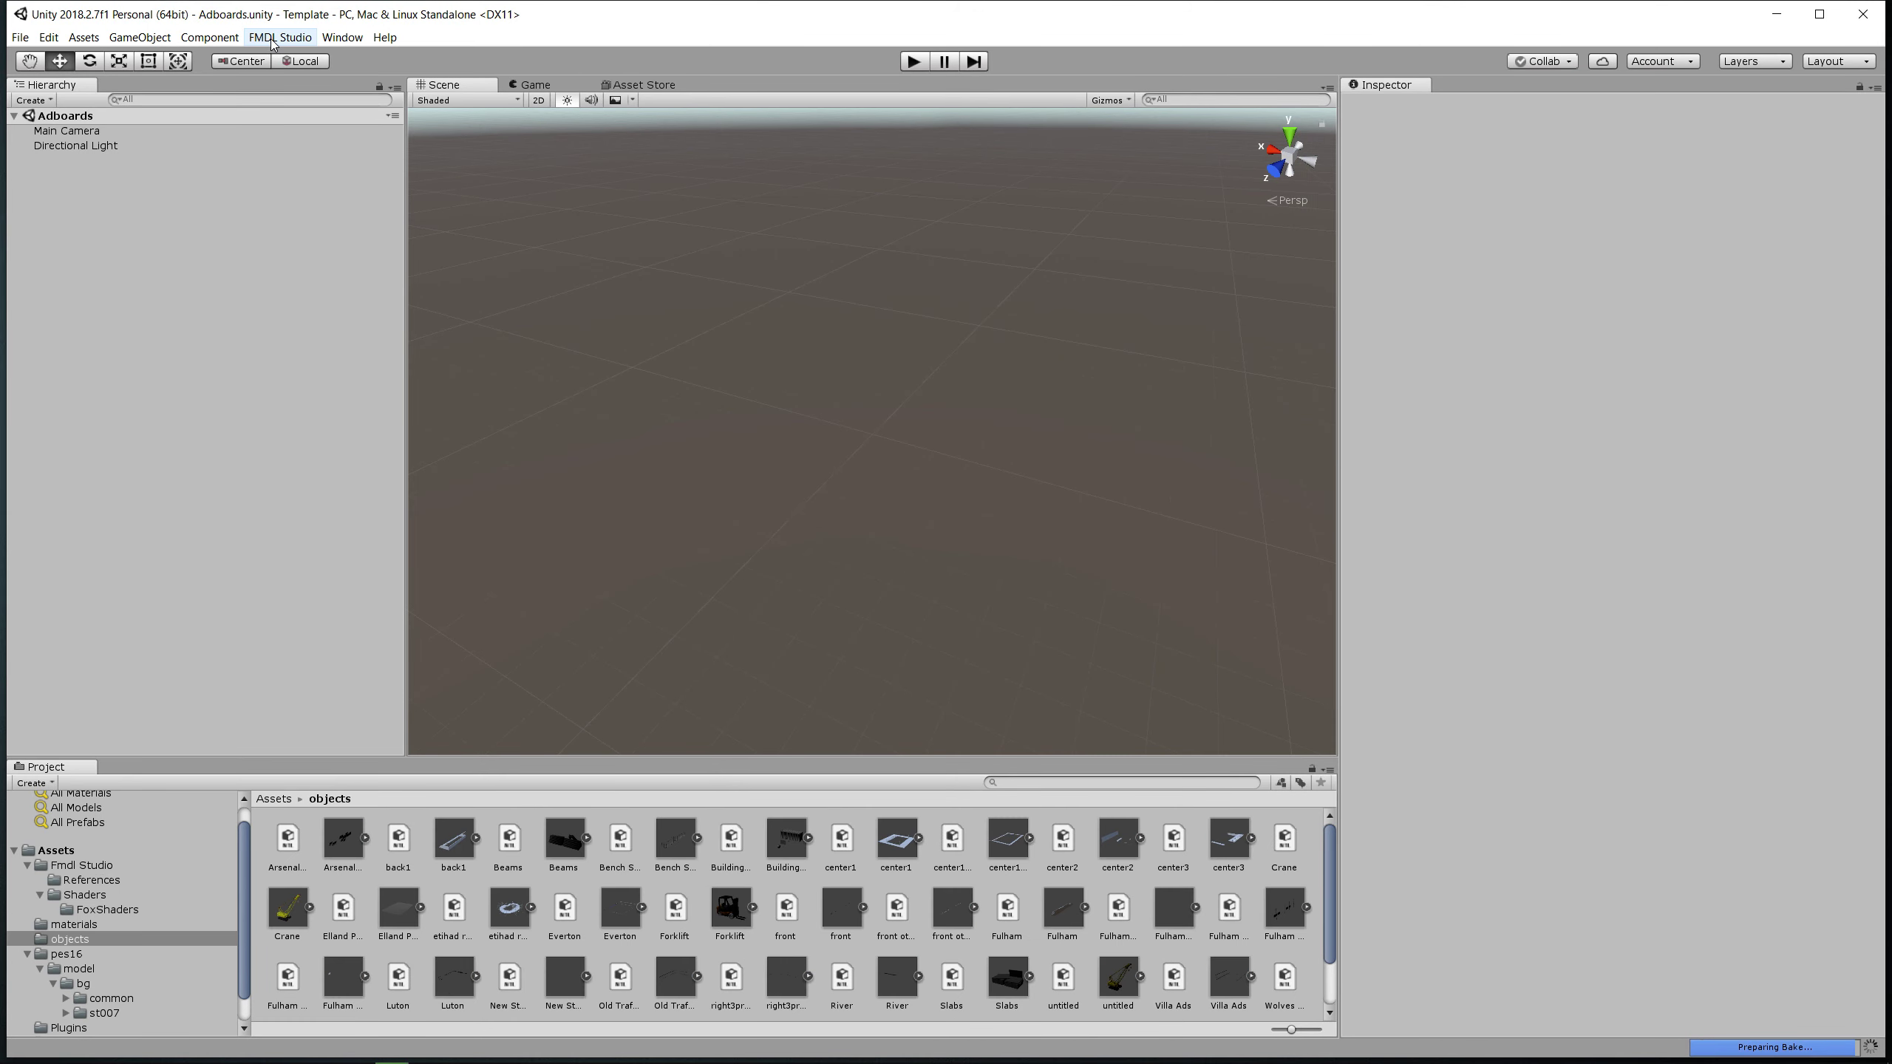
- Import center1.fmdl through the FMDL Studio menu
left_click(273, 37)
left_click(287, 56)
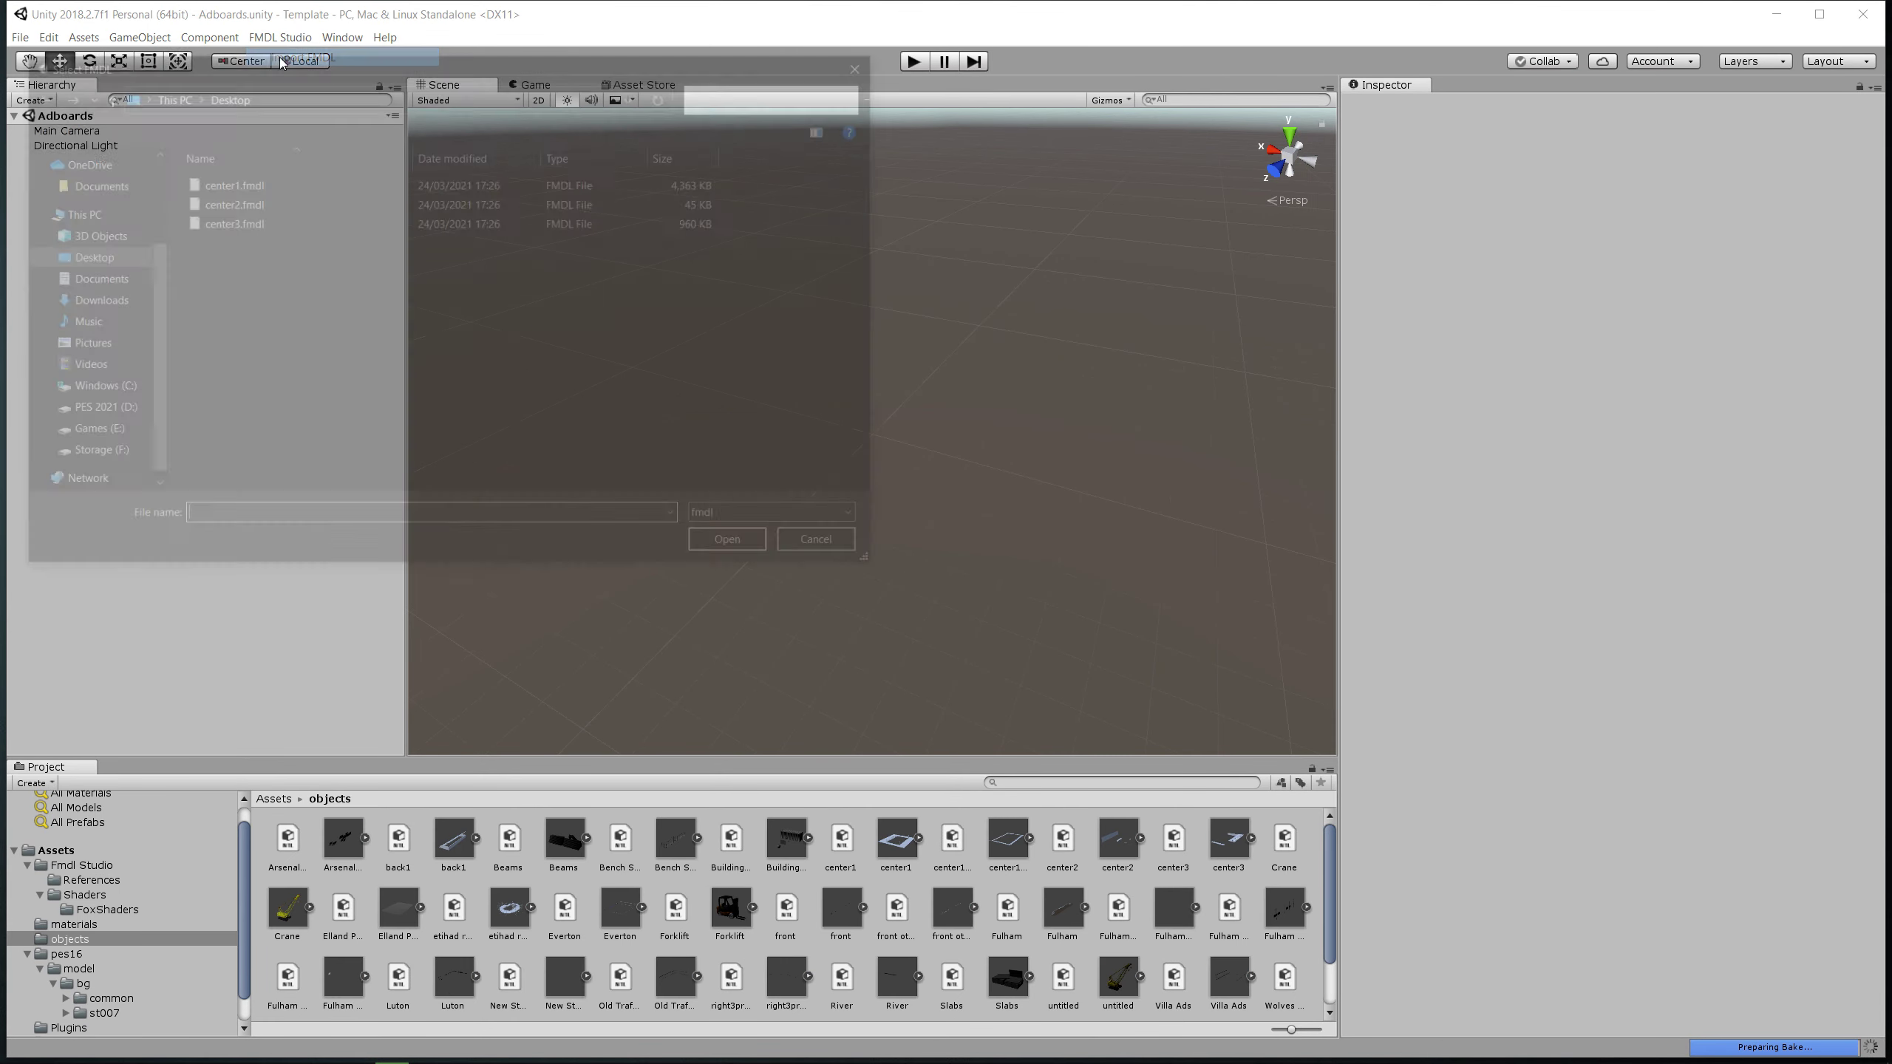
double_click(252, 187)
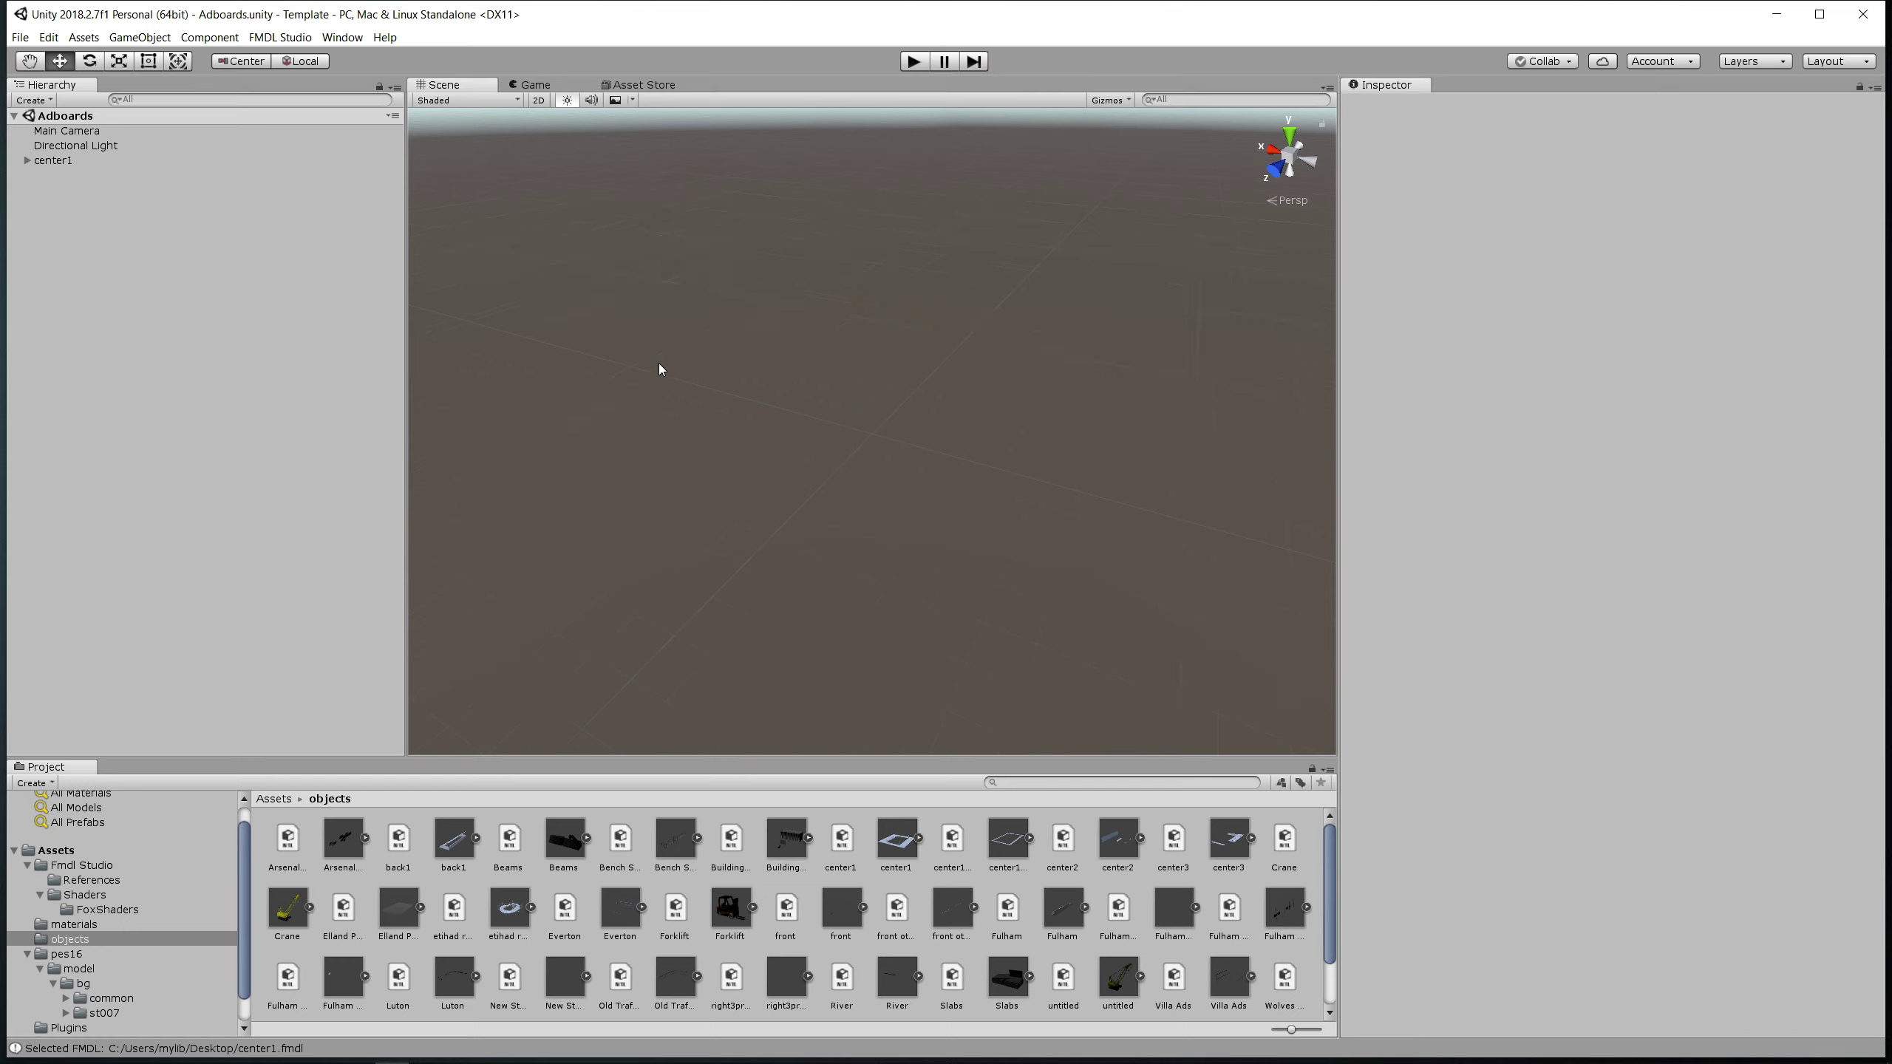
- Expand center1 in the Hierarchy and select the center1 object to show its 105 mesh groups
left_click(27, 161)
scroll(201, 346, "down", 10)
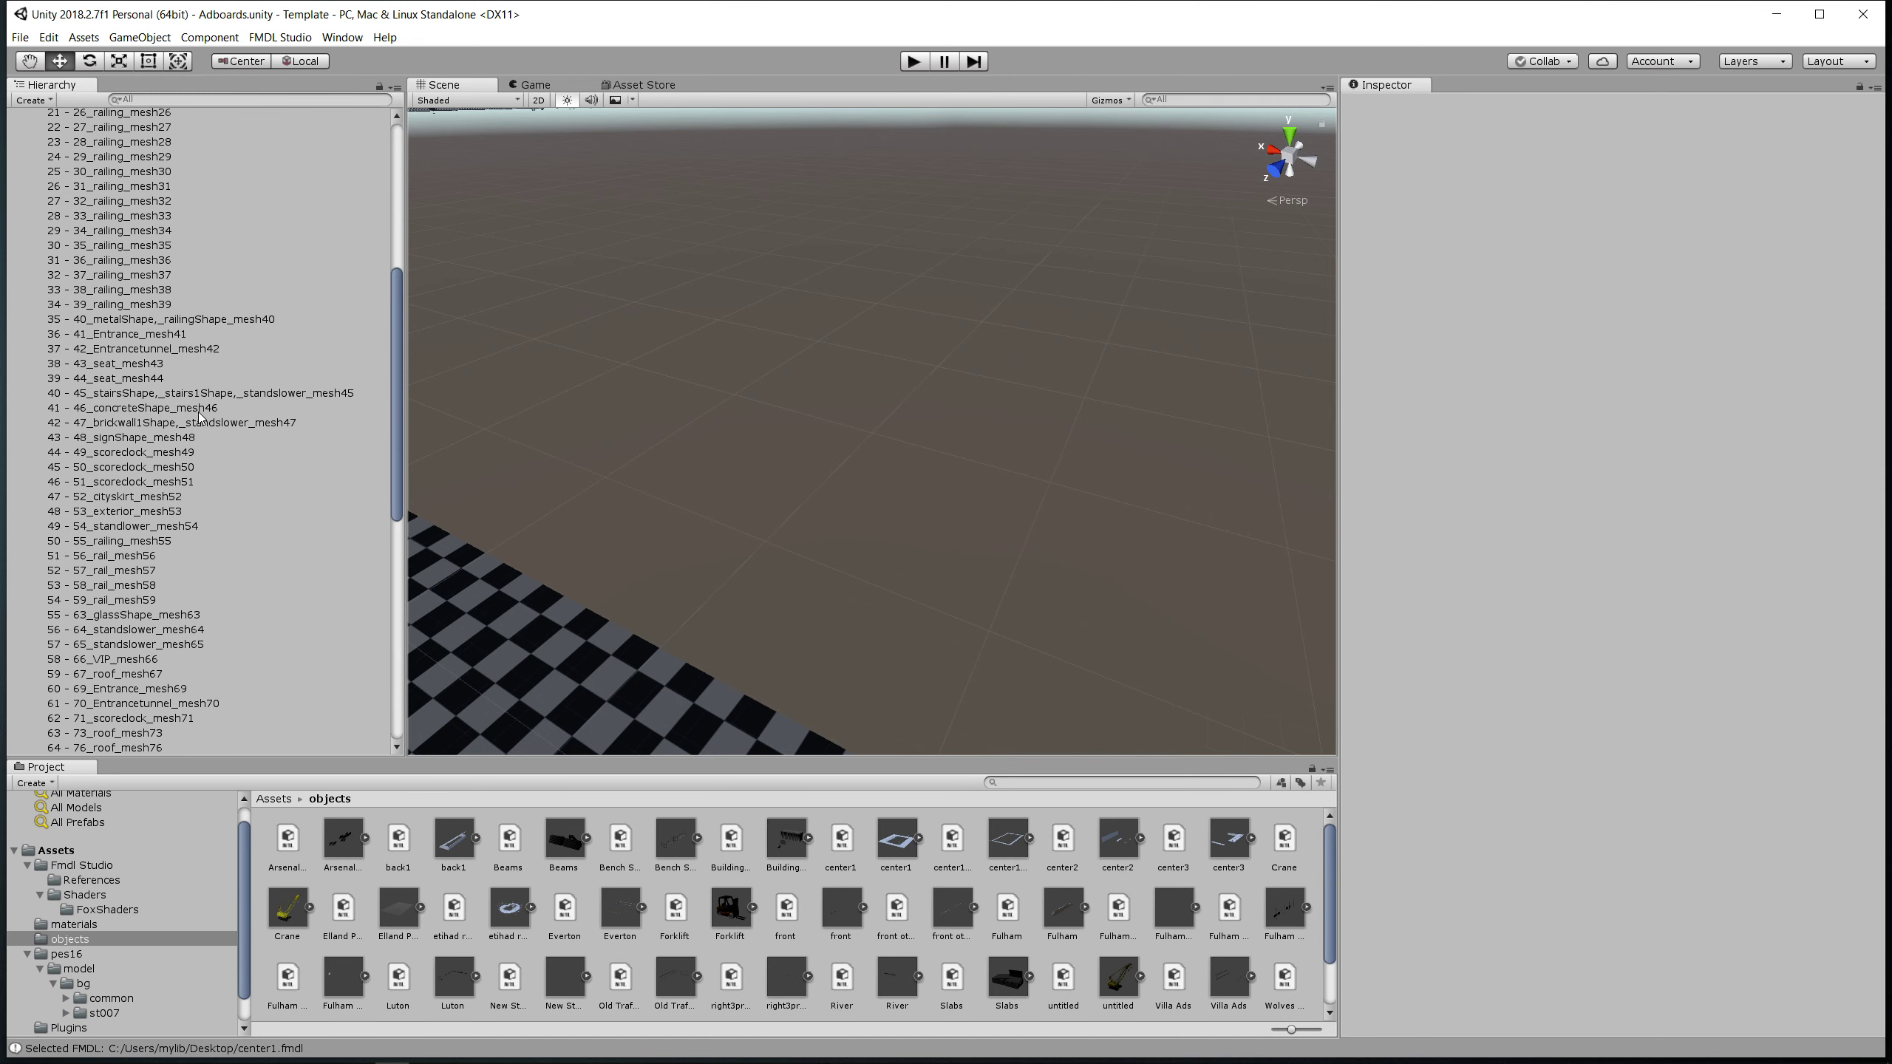
scroll(197, 426, "down", 10)
scroll(181, 252, "up", 10)
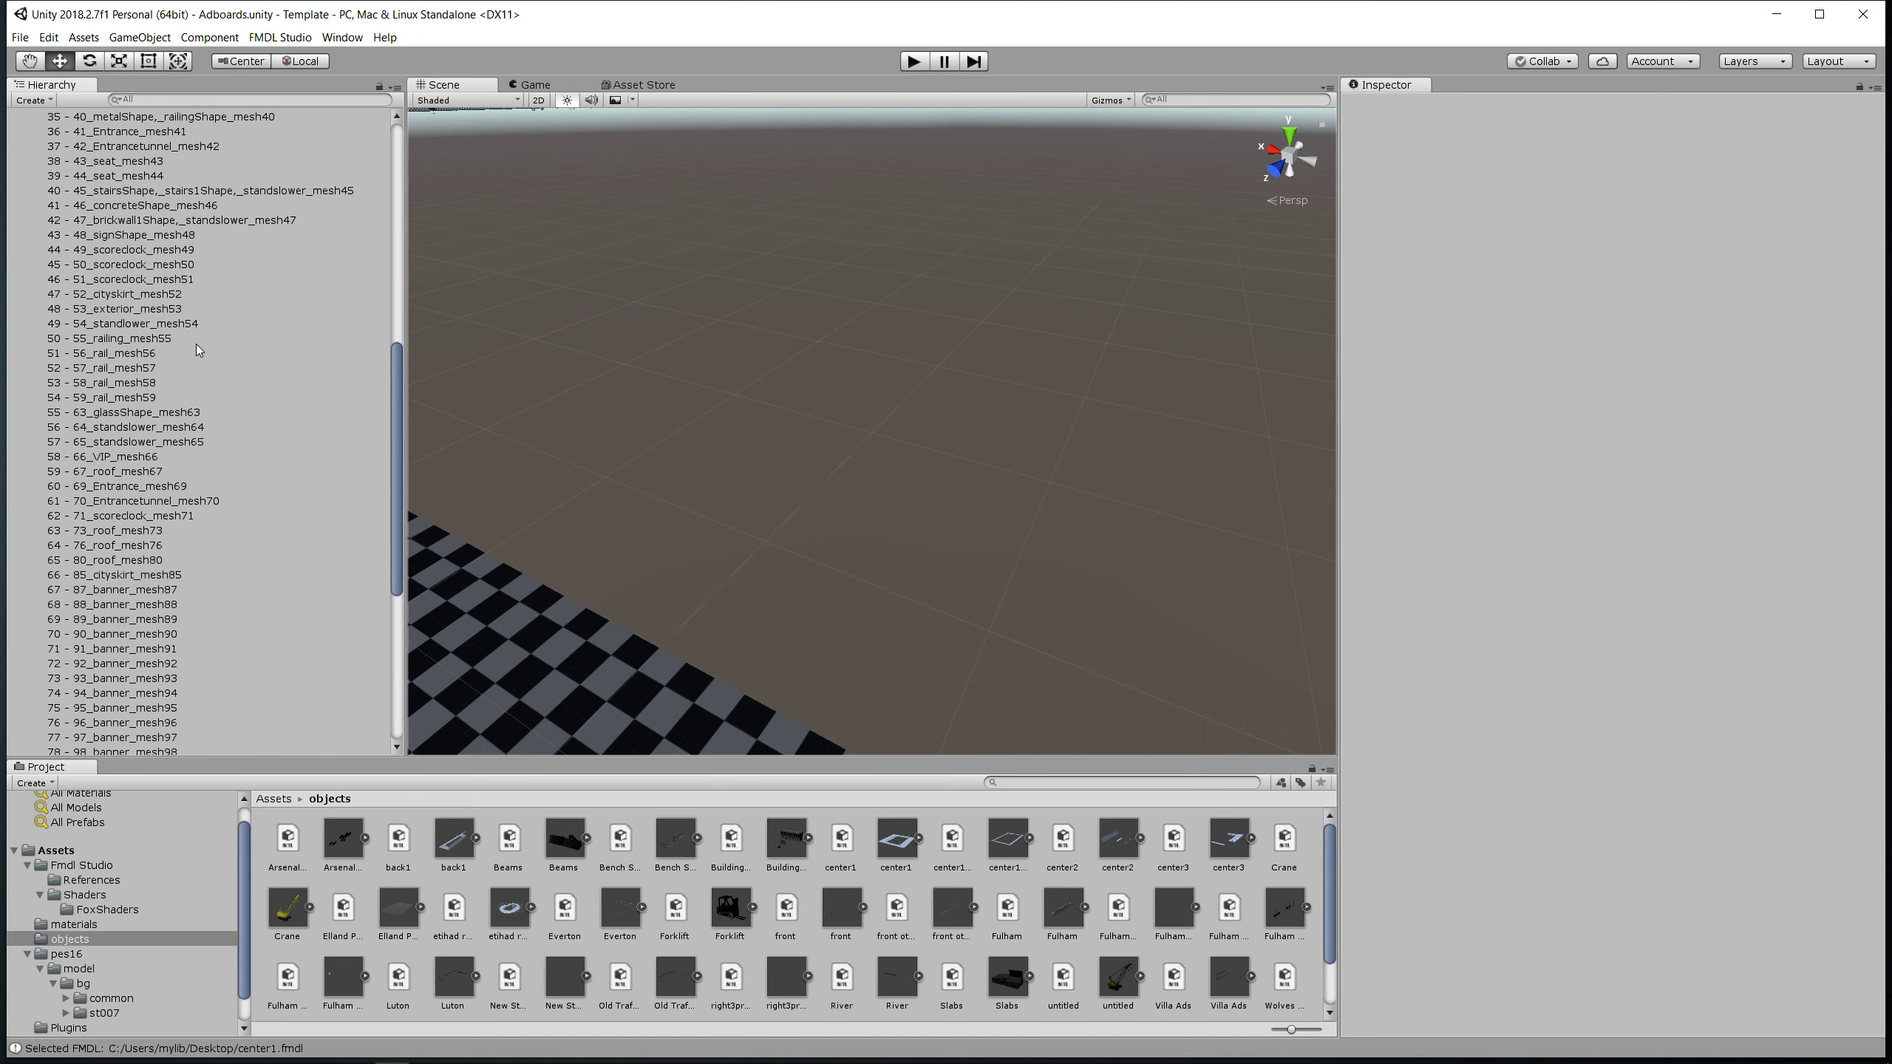
scroll(192, 337, "up", 10)
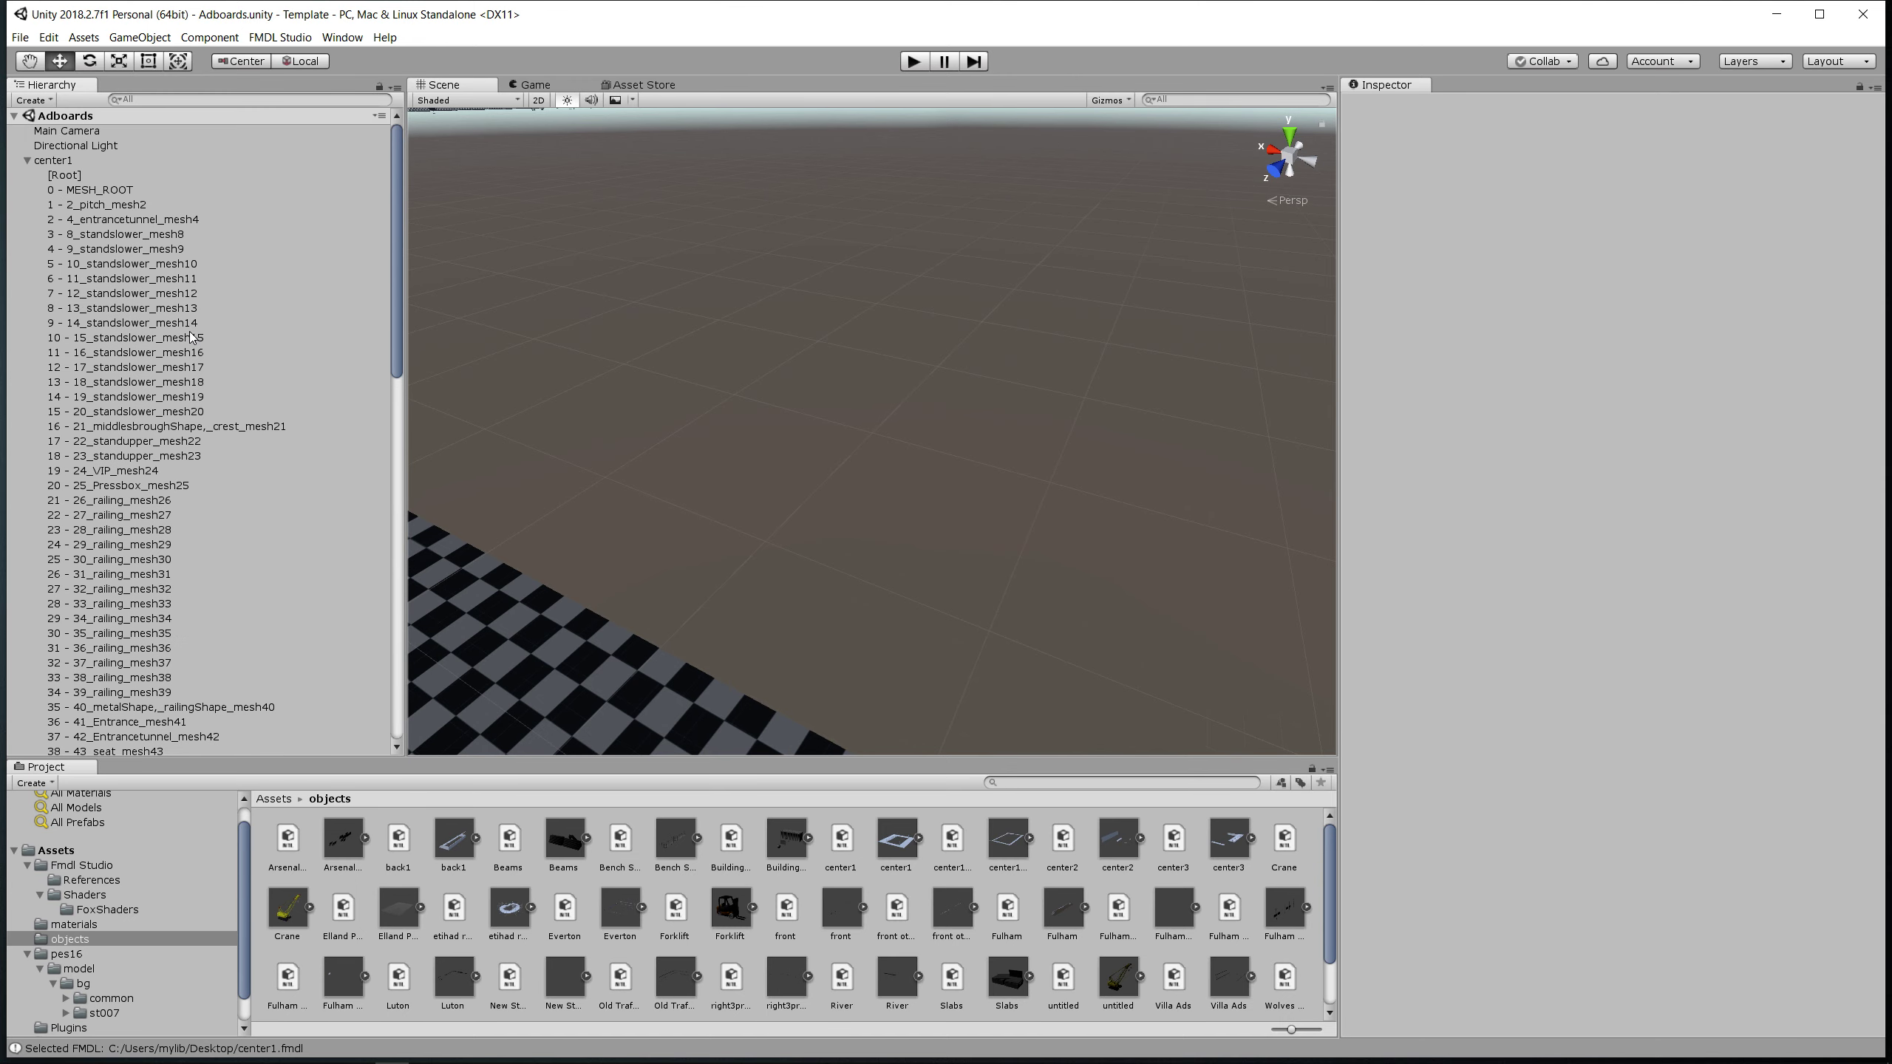
left_click(69, 176)
key("Up")
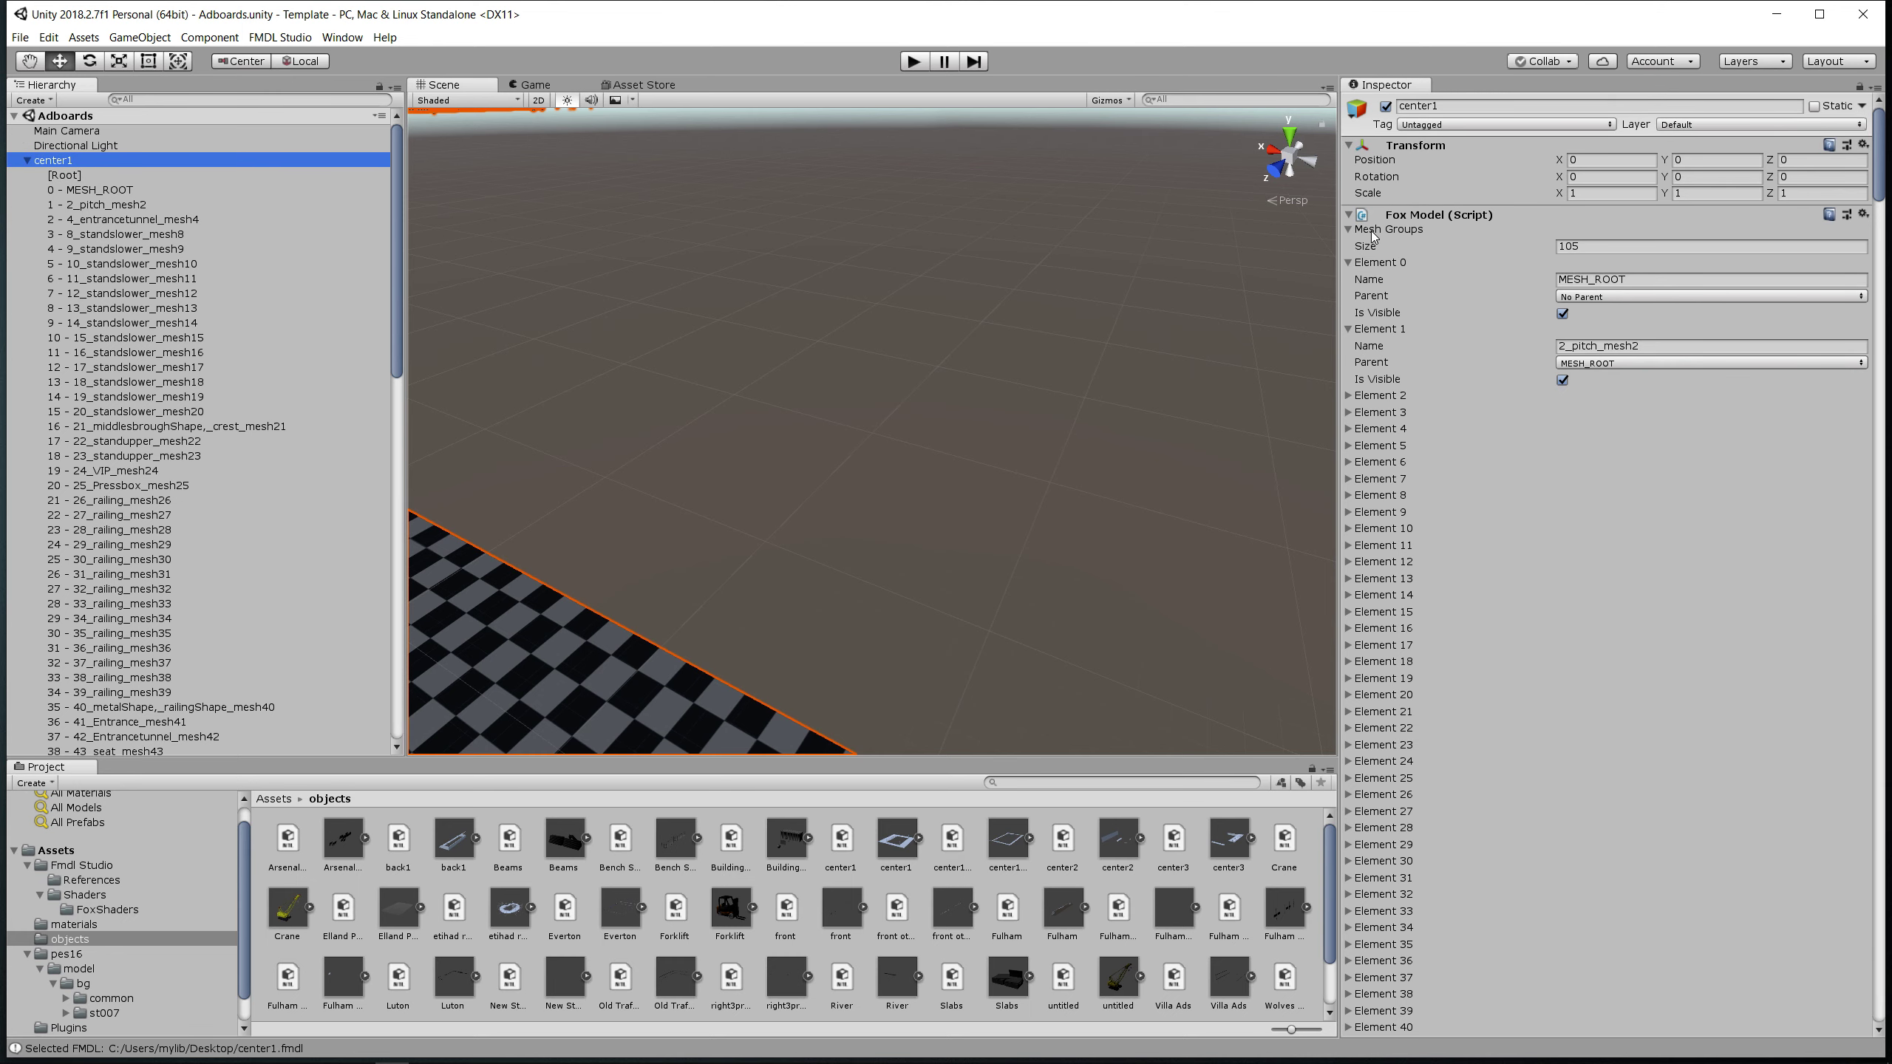
- Change center1's Fox Model Mesh Groups Size from 105 to 1, leaving only MESH_ROOT
left_click(1612, 249)
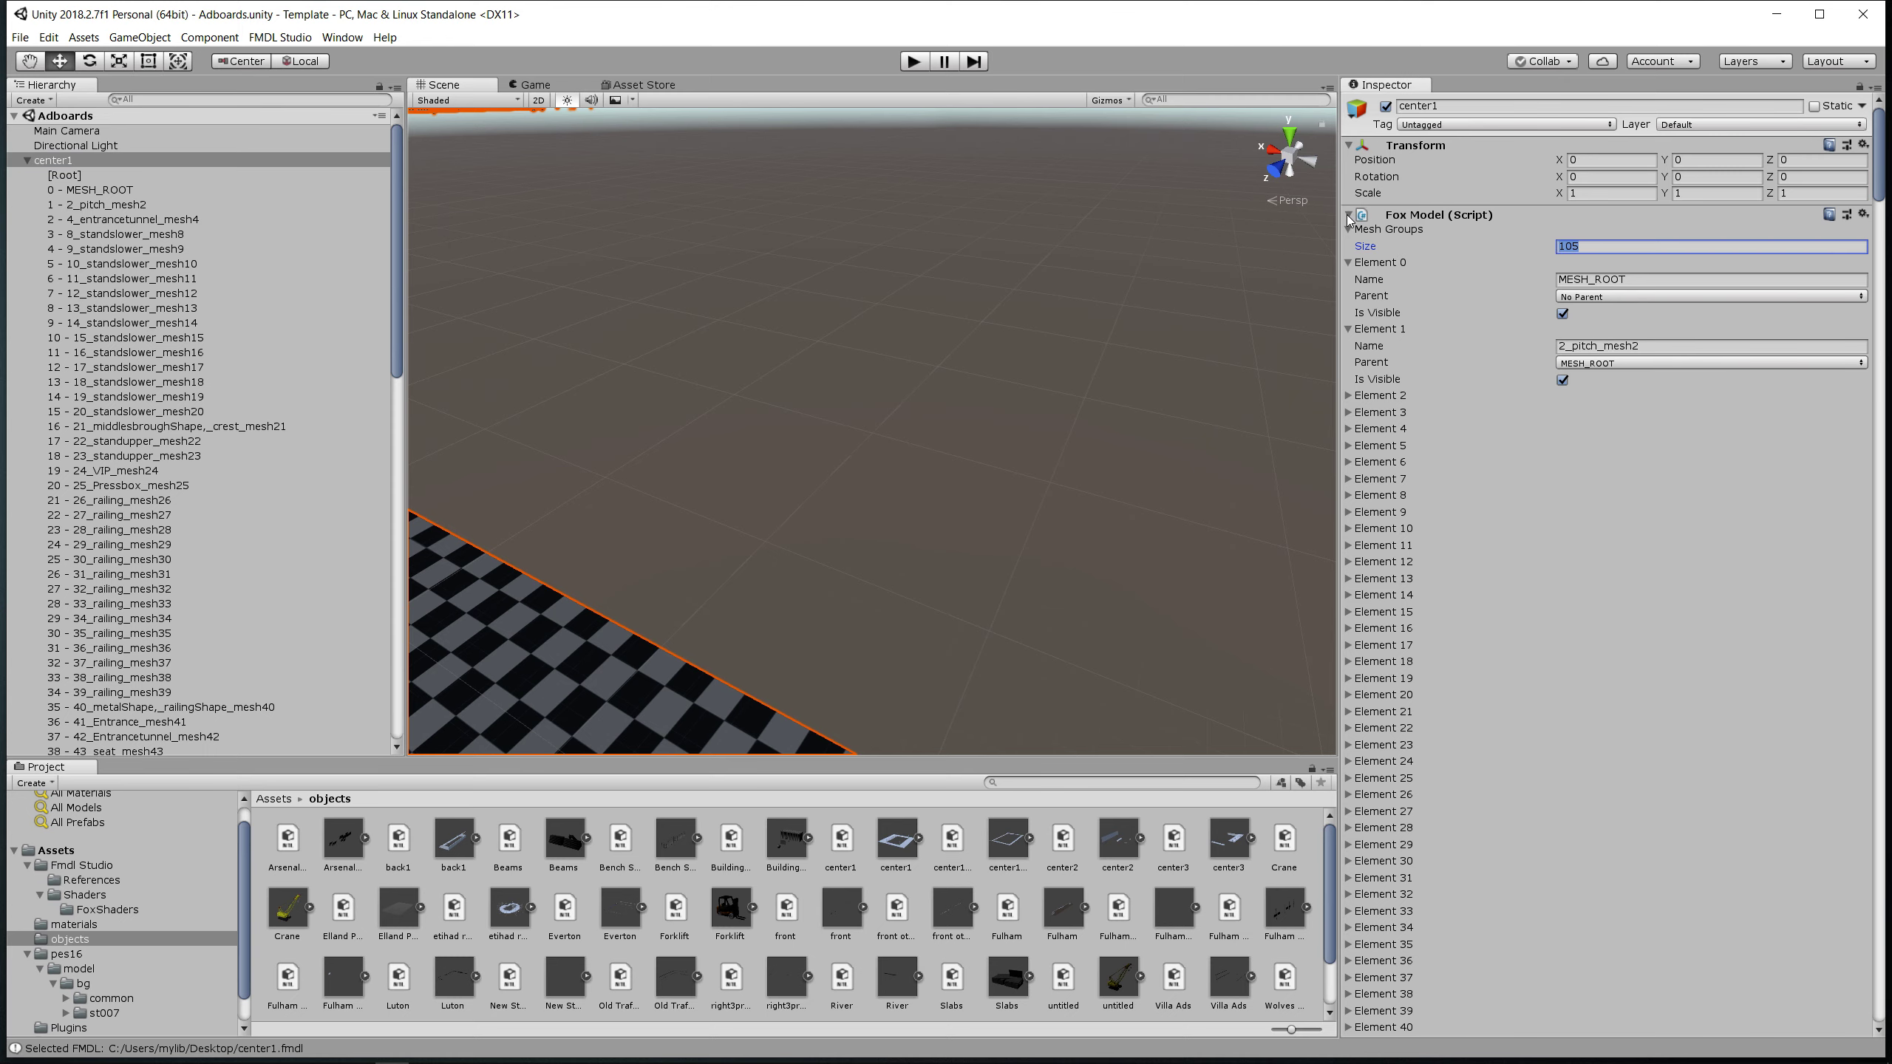
scroll(1502, 281, "down", 10)
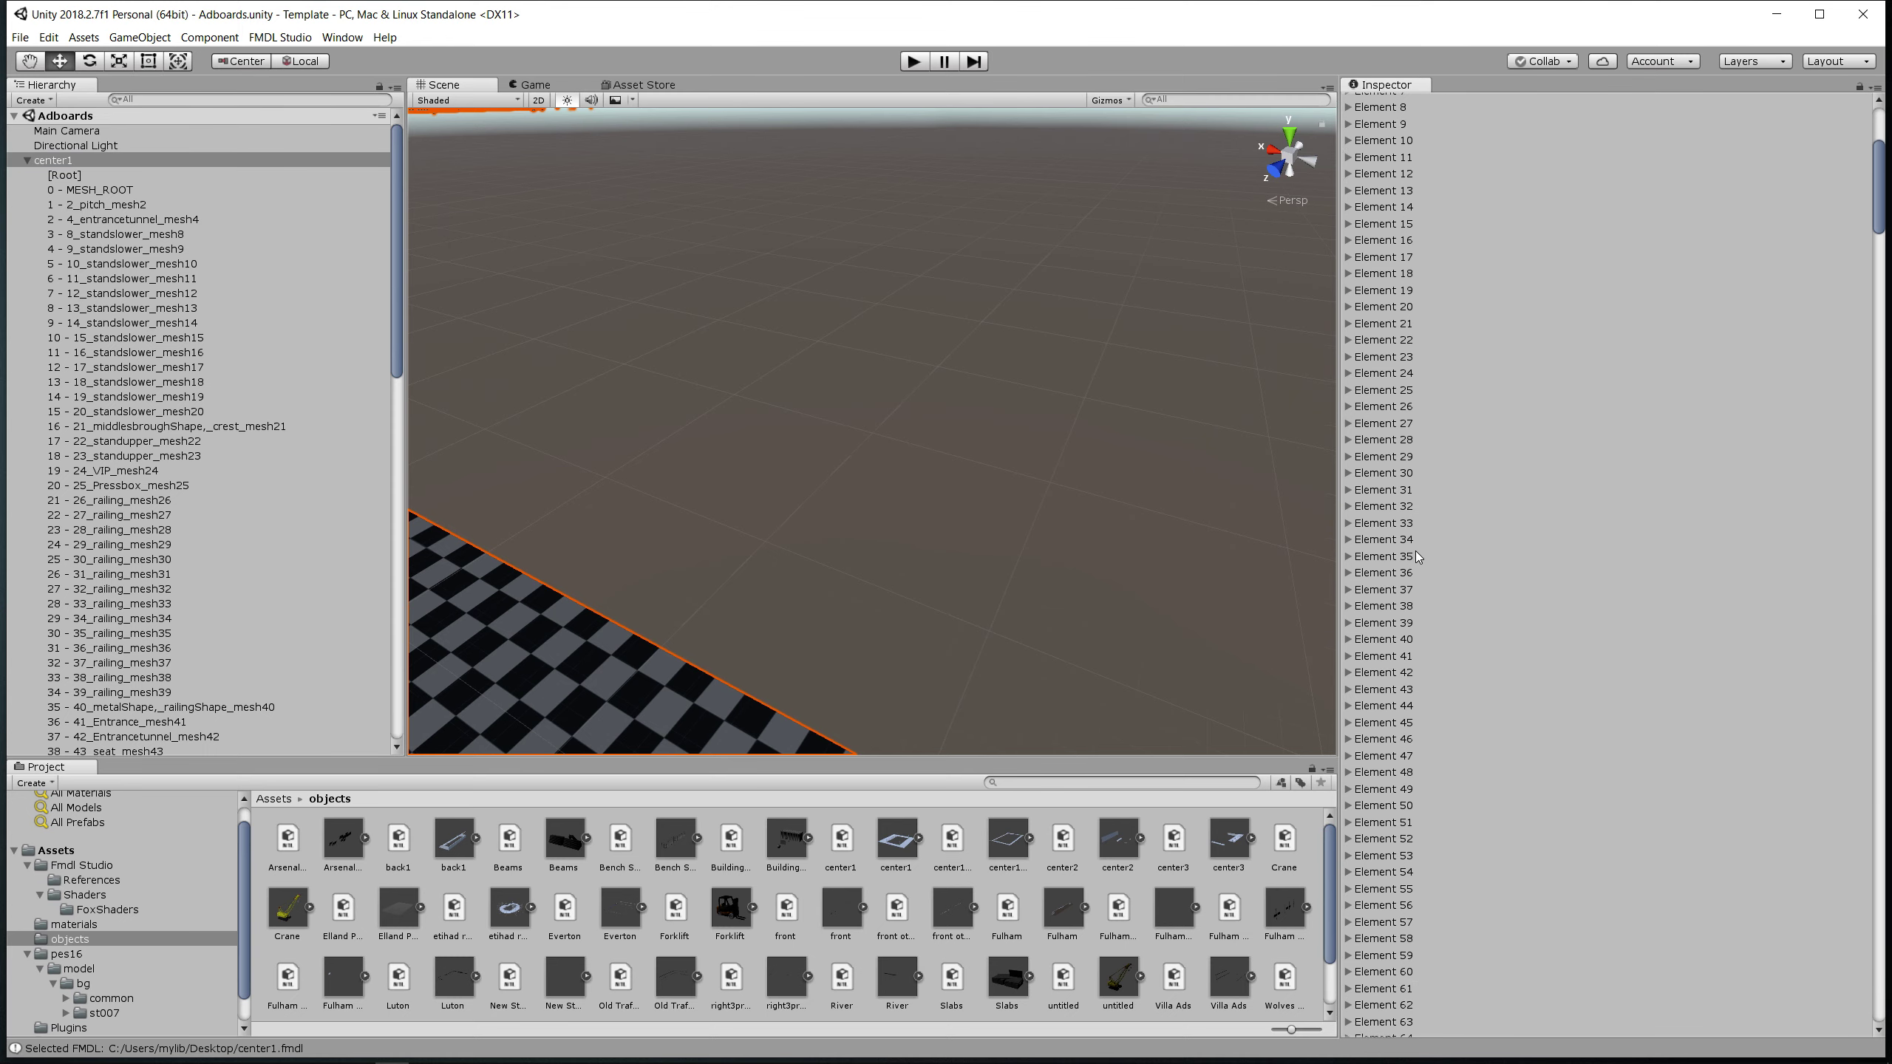
left_click_drag(1880, 253, 1853, 1043)
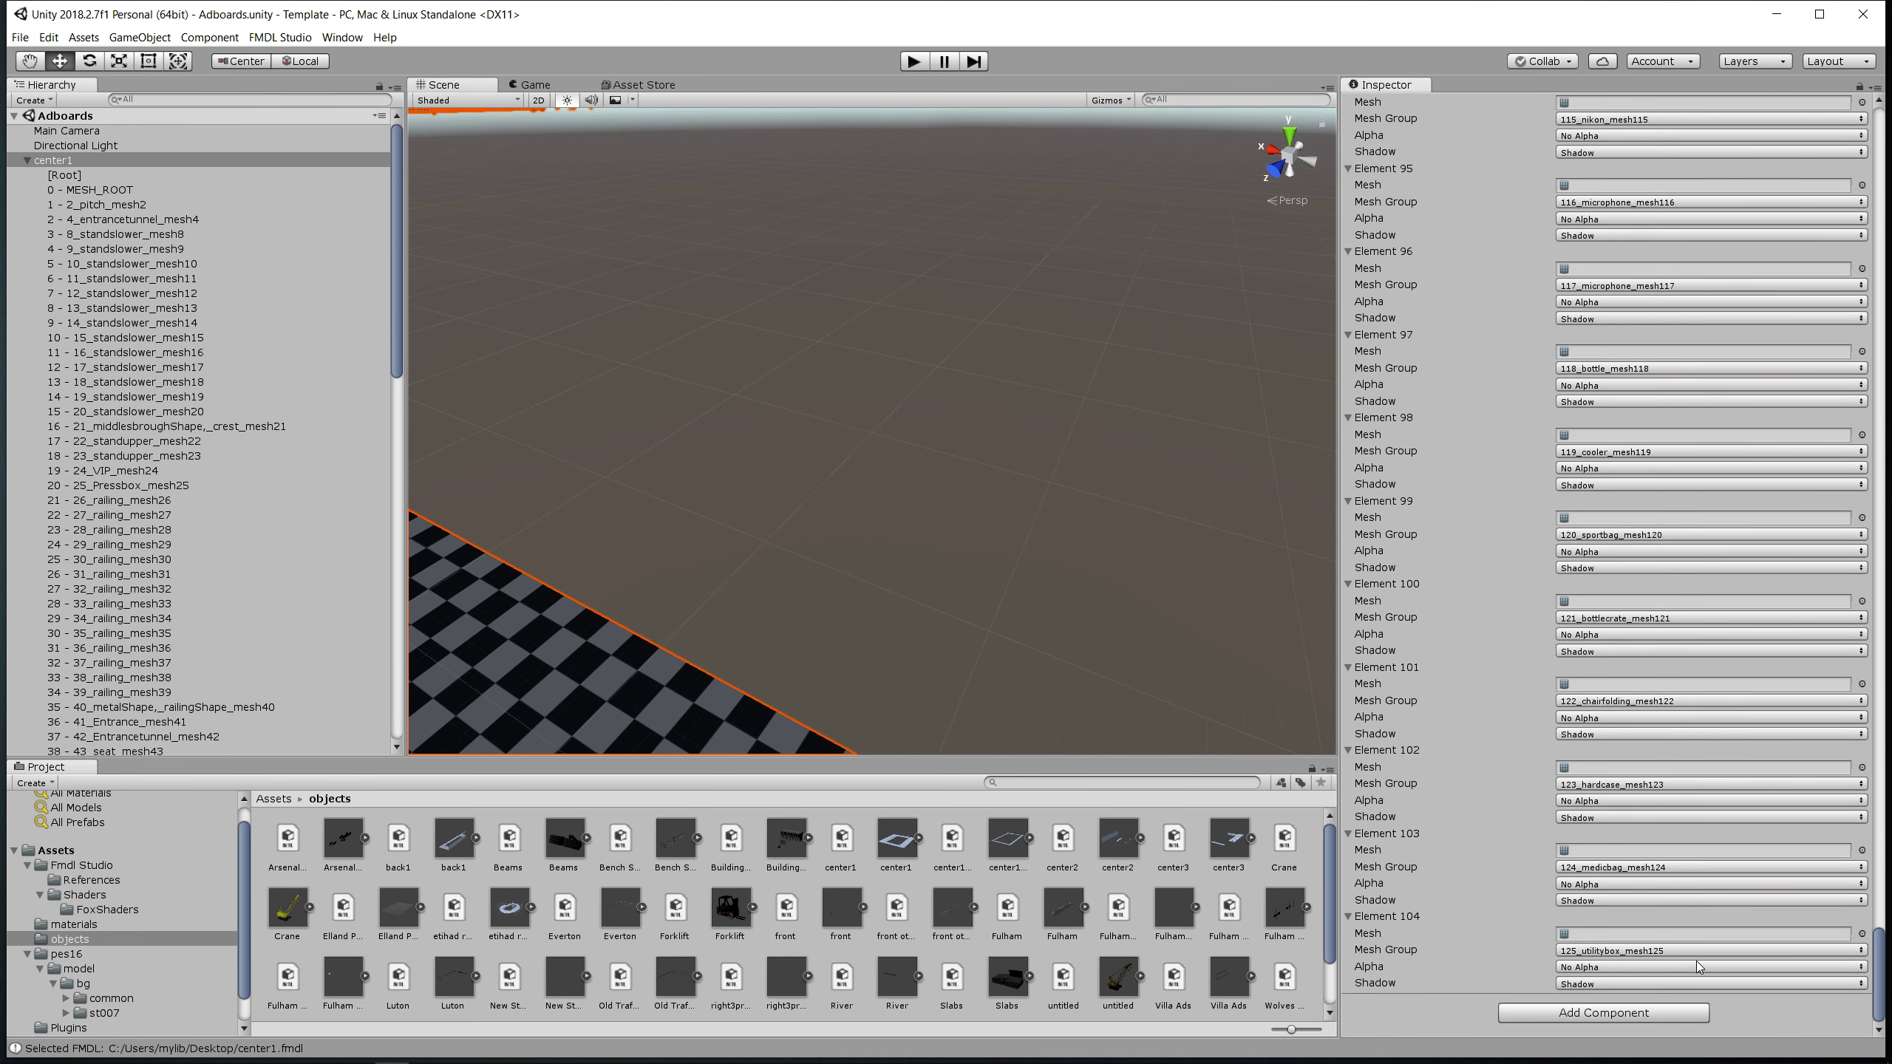
scroll(1639, 956, "up", 6)
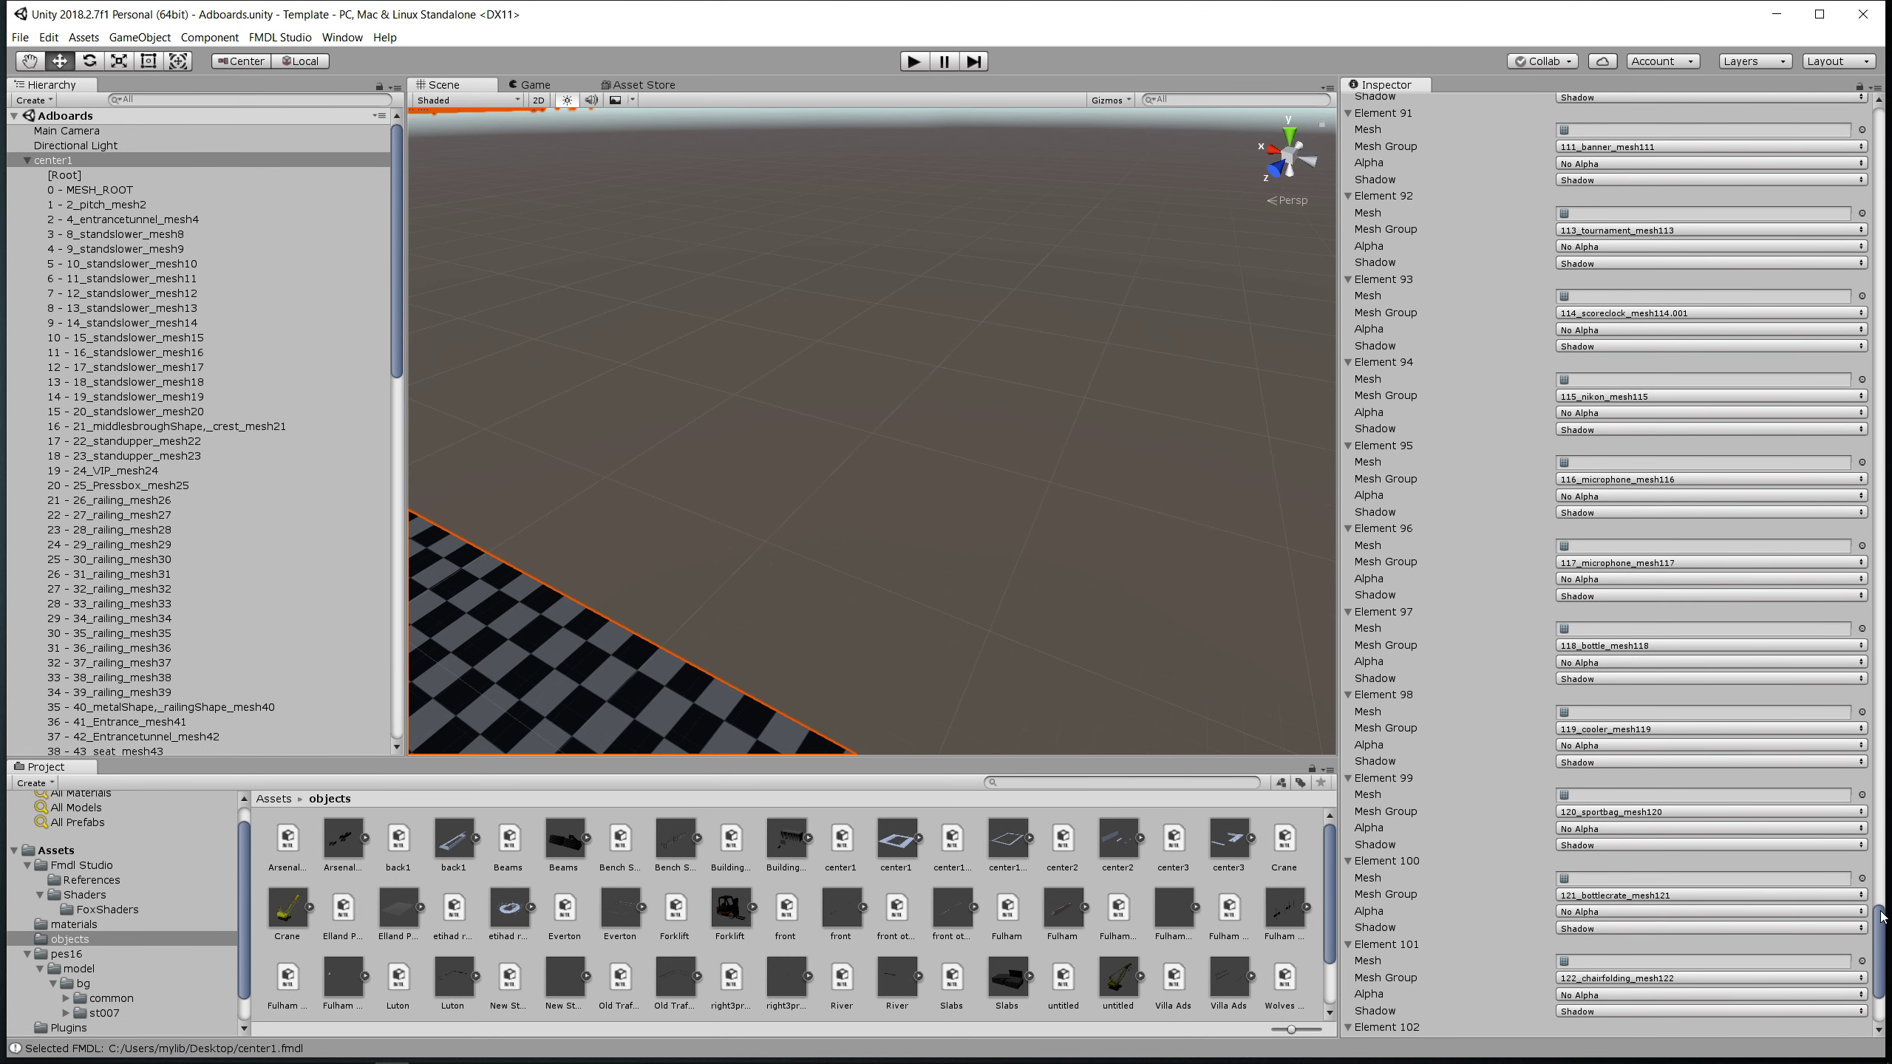
left_click_drag(1881, 916, 1888, 107)
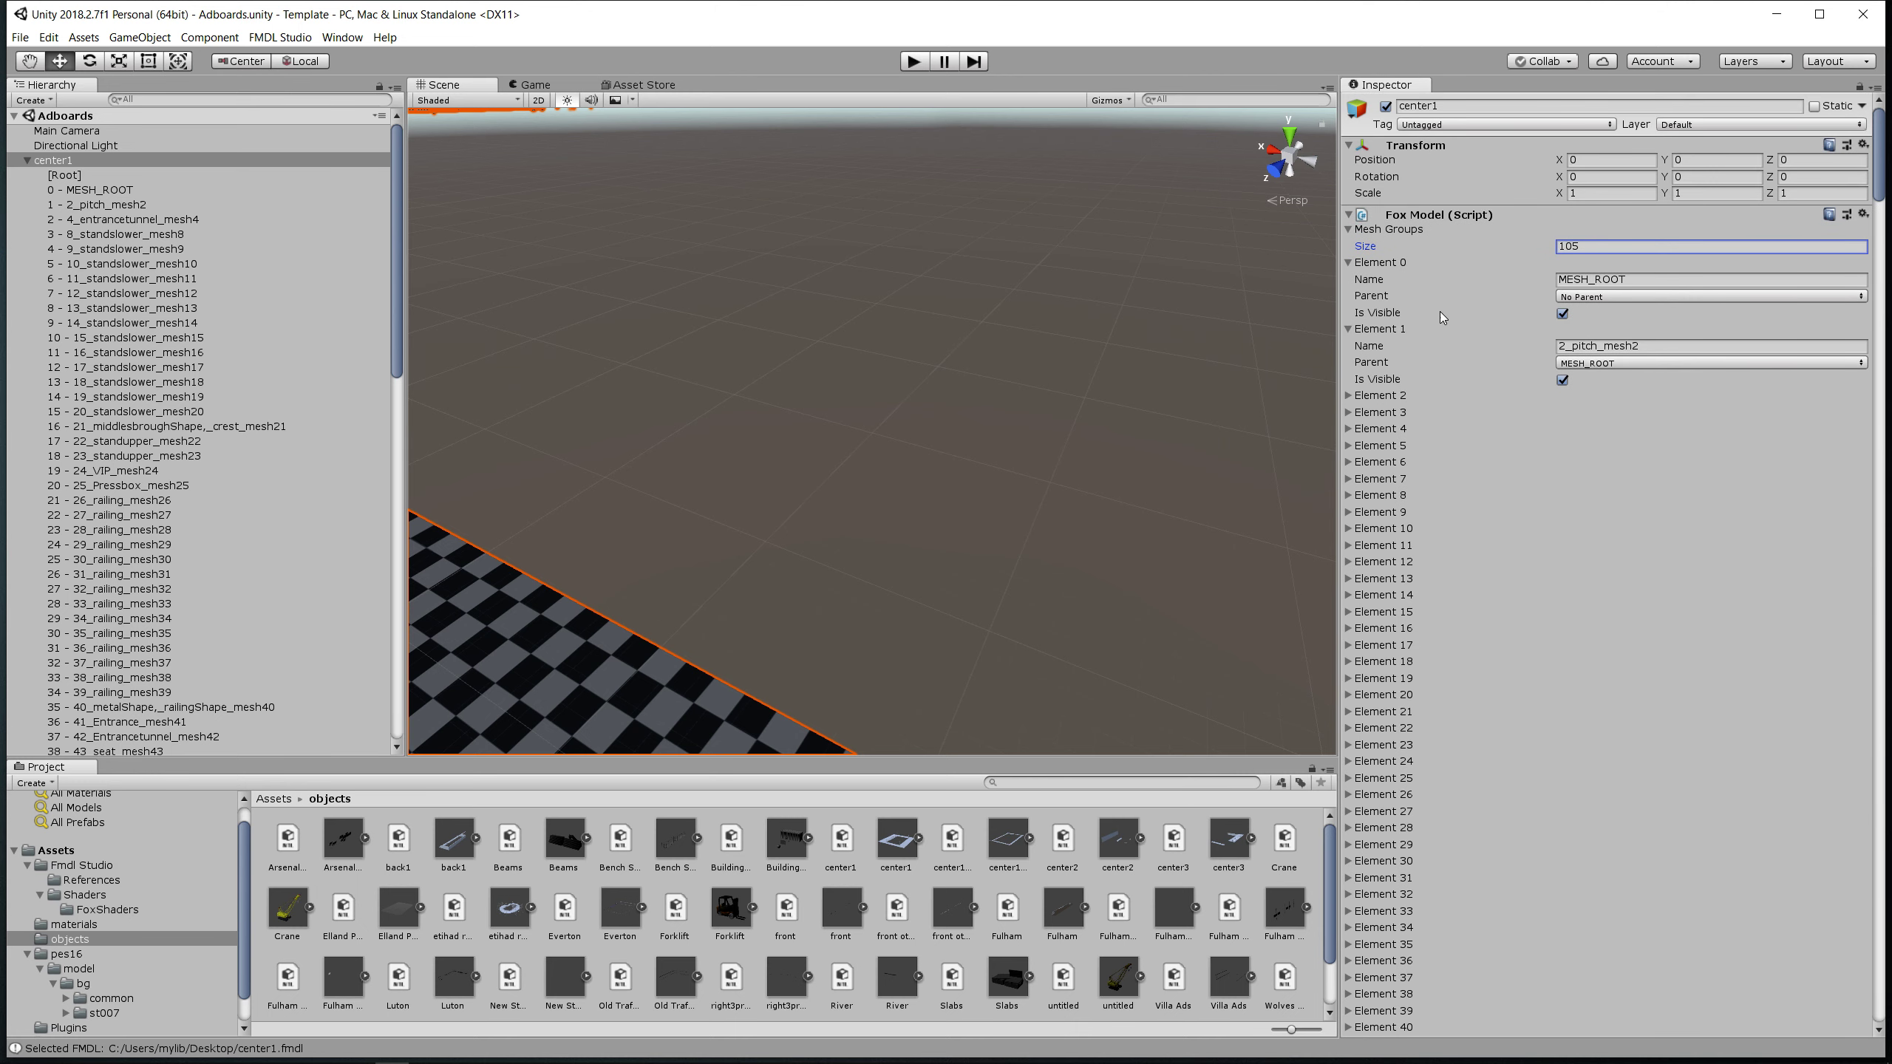
left_click(1579, 245)
type("1")
key("Return")
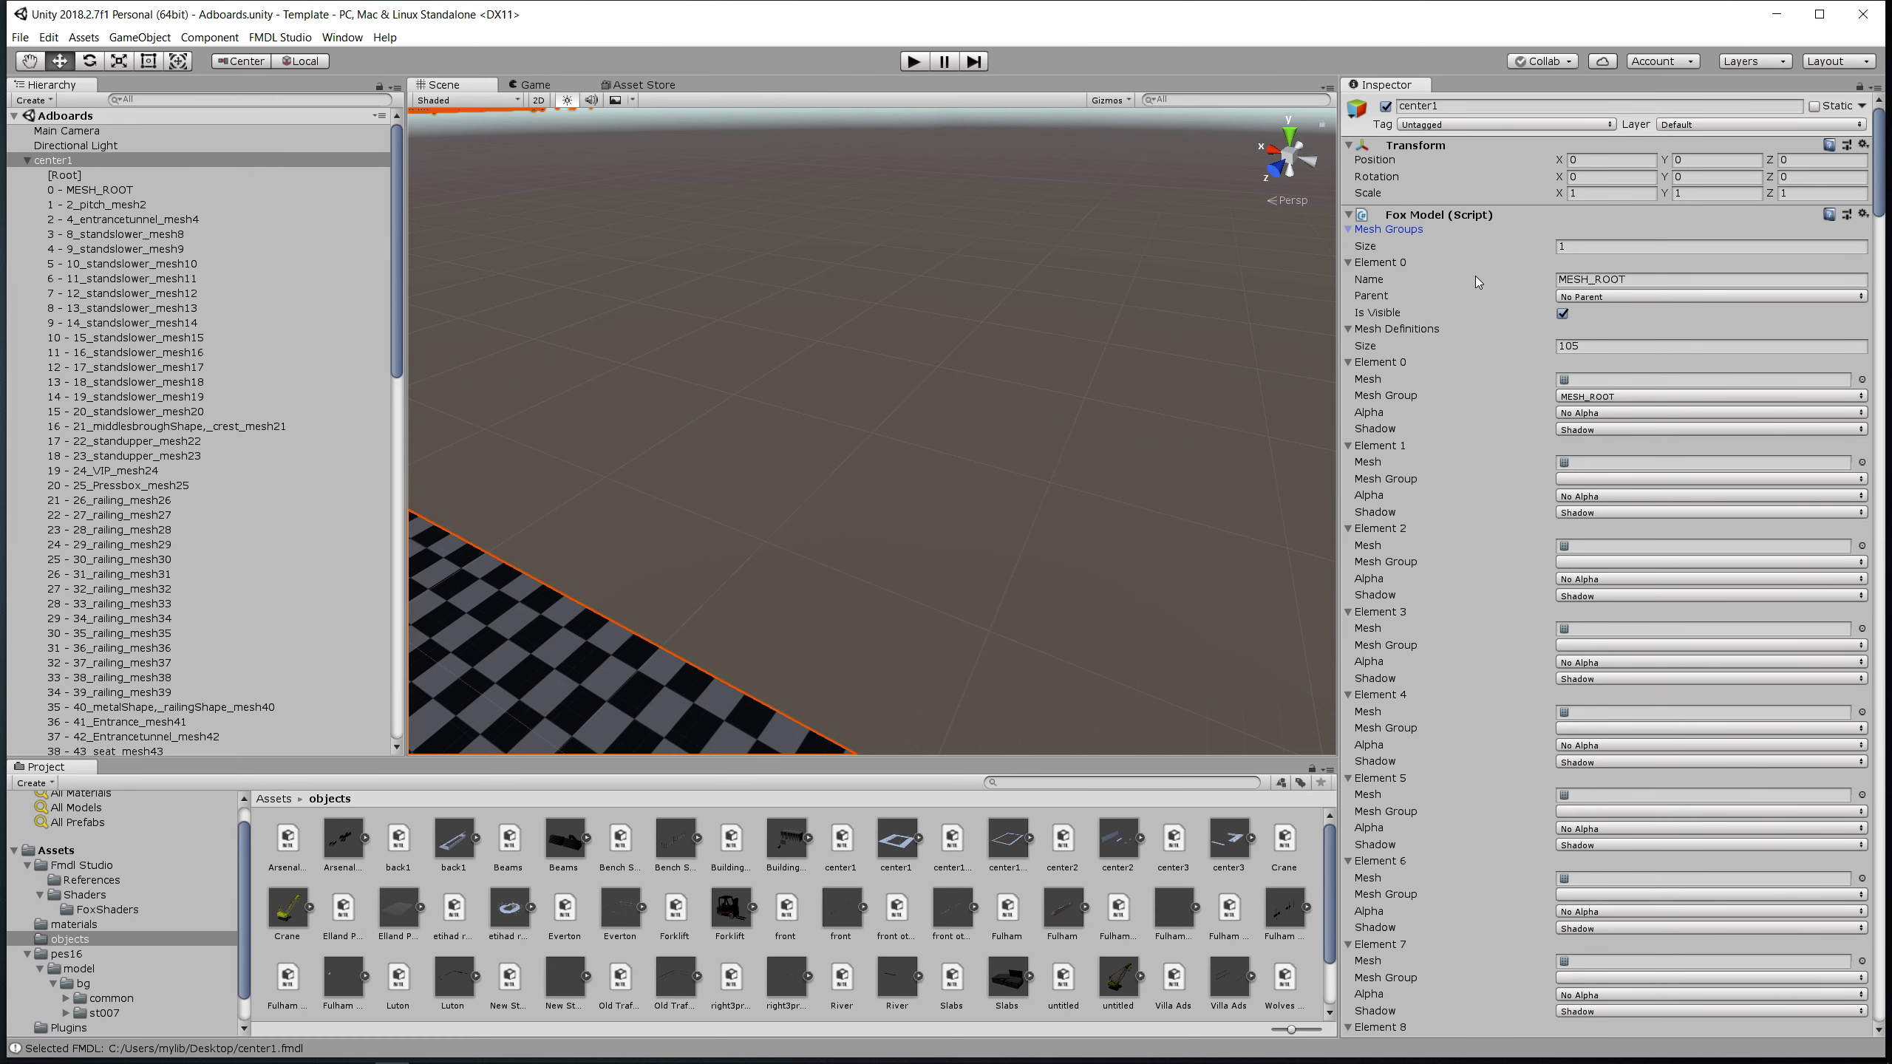
- Set the Mesh Group of center1 Elements 1 through 7 to MESH_ROOT
left_click(1579, 479)
left_click(1610, 496)
left_click(1580, 562)
left_click(1609, 579)
left_click(1577, 646)
left_click(1609, 664)
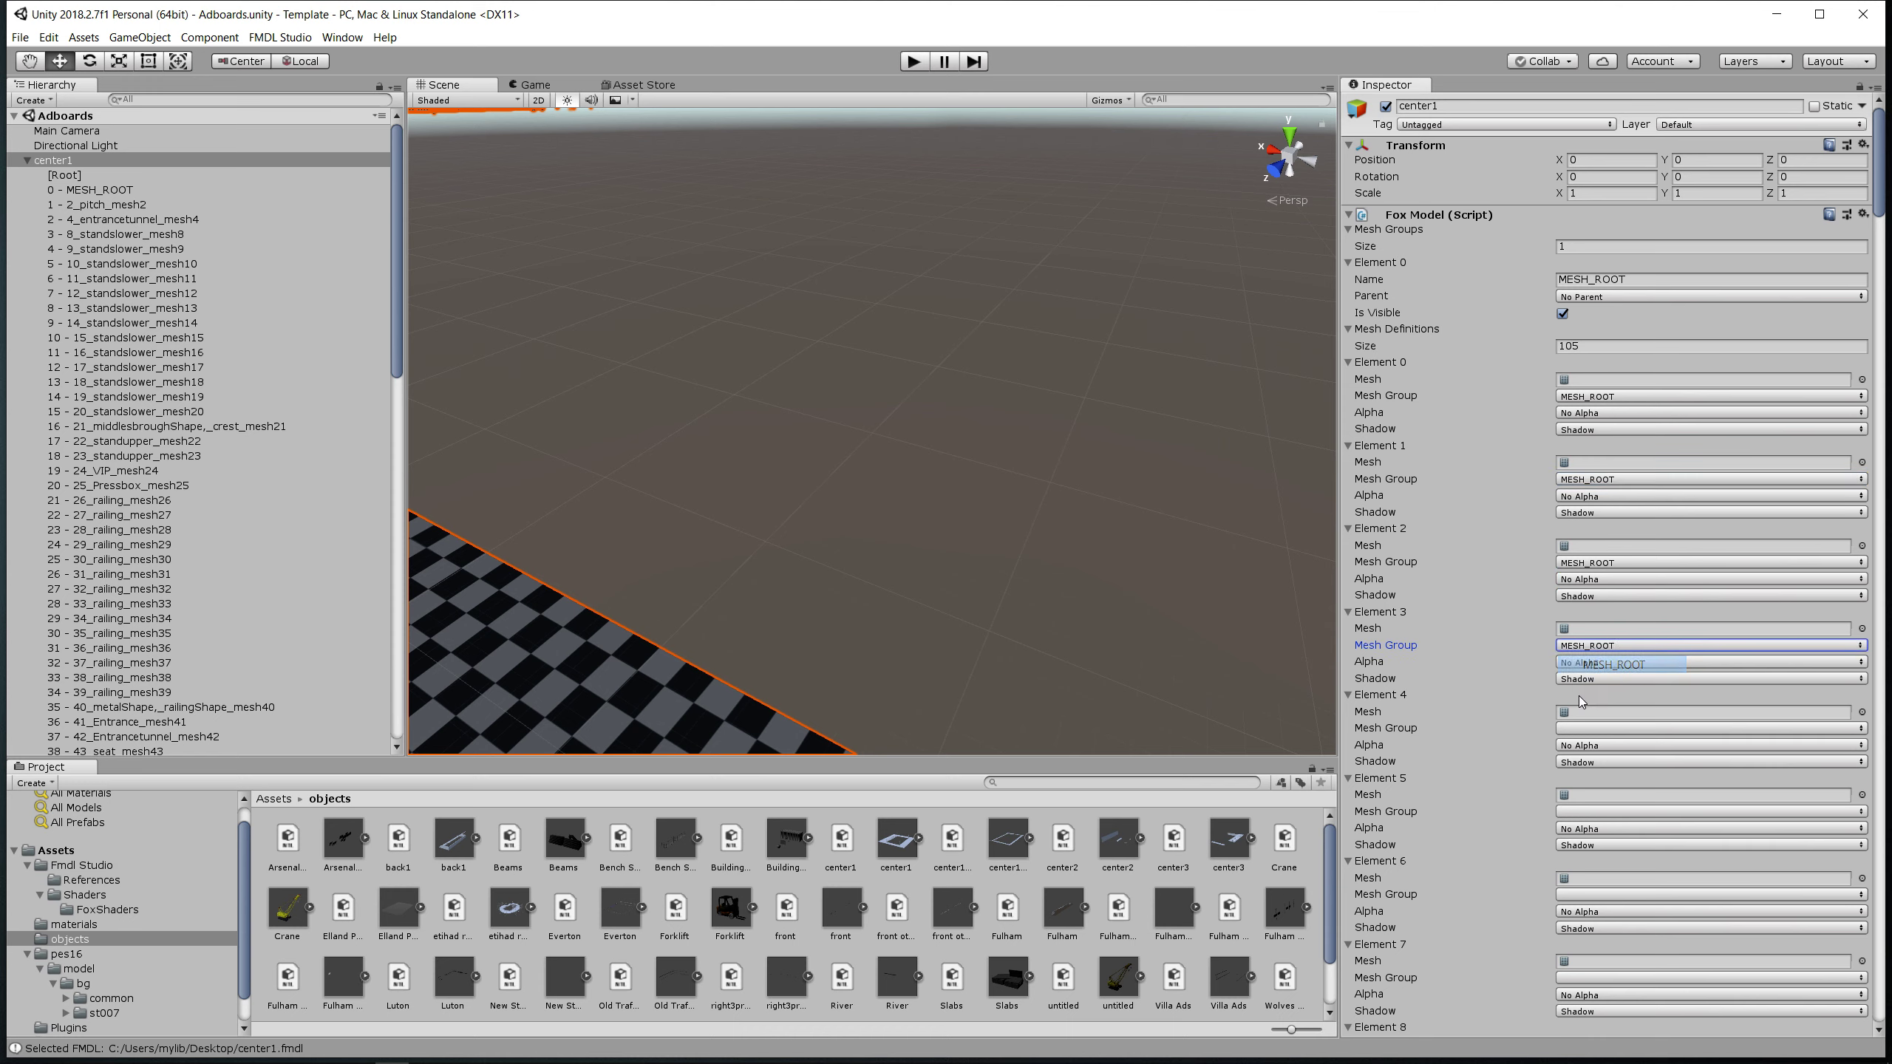
left_click(1578, 728)
left_click(1609, 746)
left_click(1577, 812)
left_click(1609, 830)
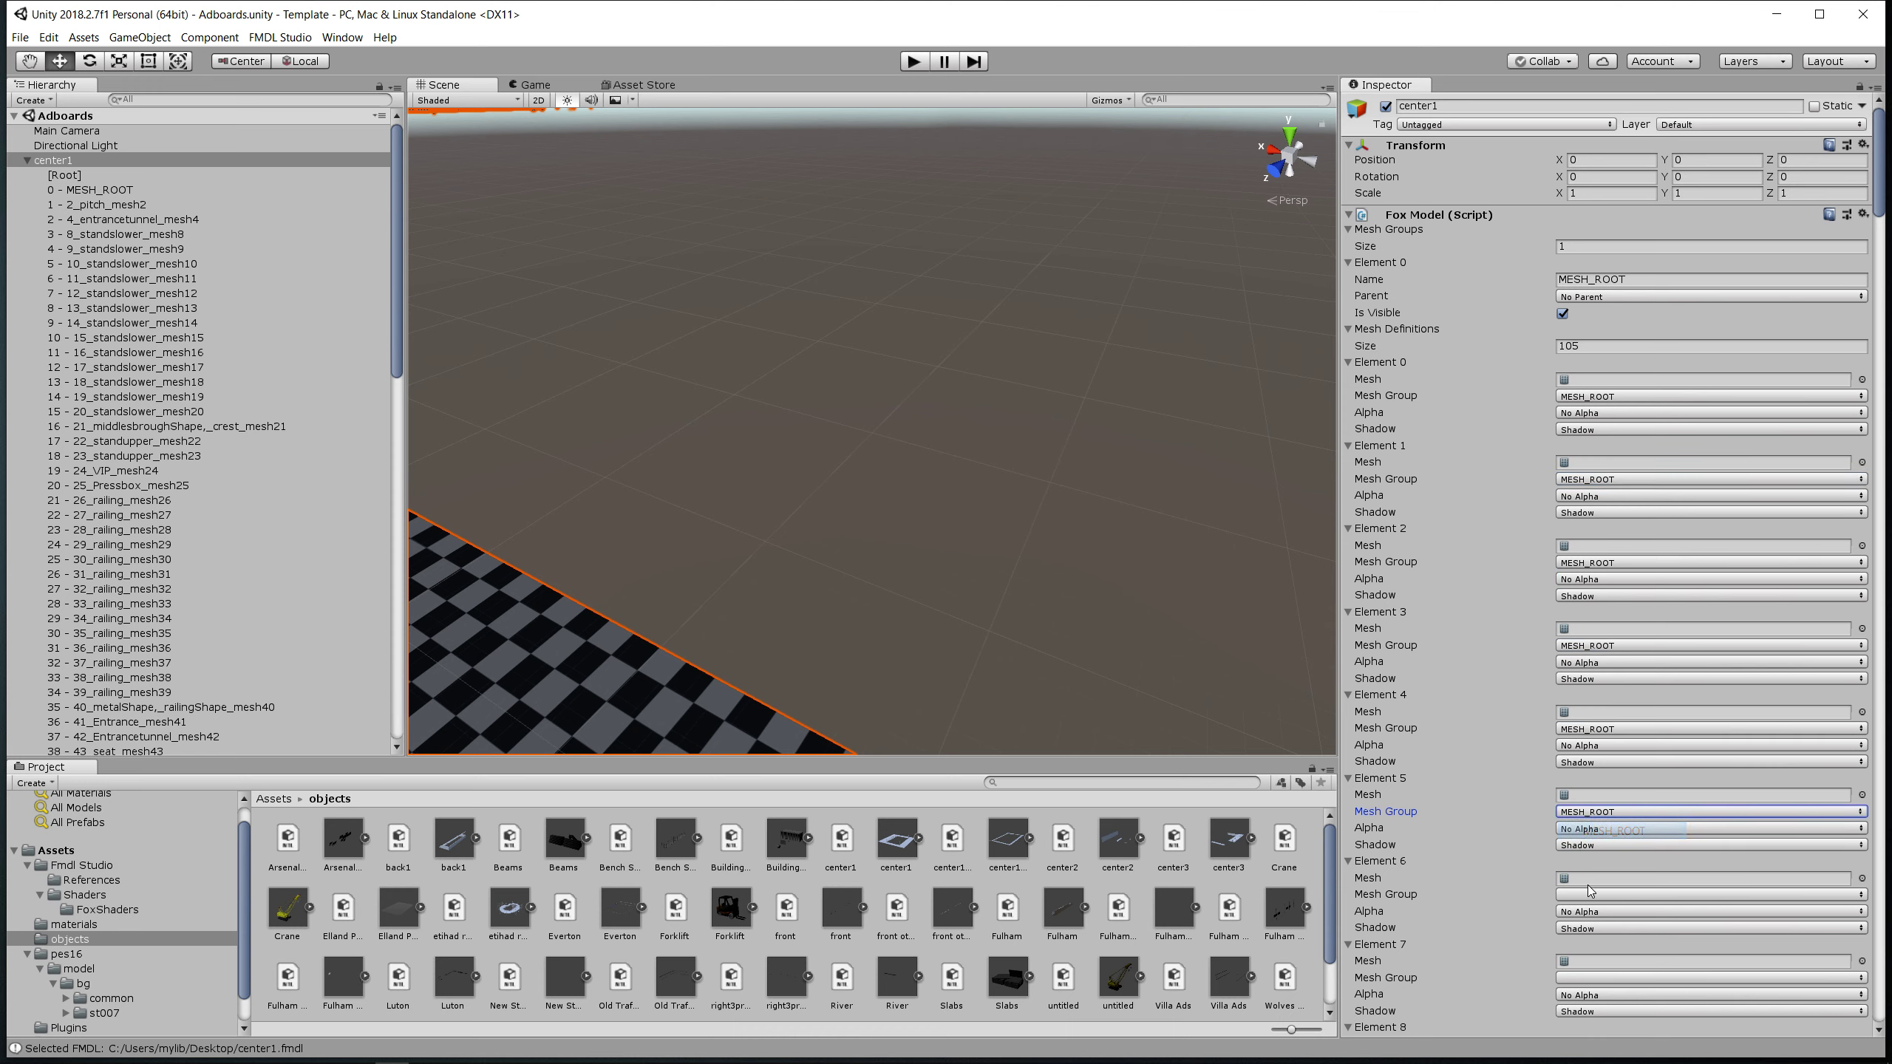
left_click(1578, 894)
left_click(1609, 912)
left_click(1577, 978)
left_click(1579, 996)
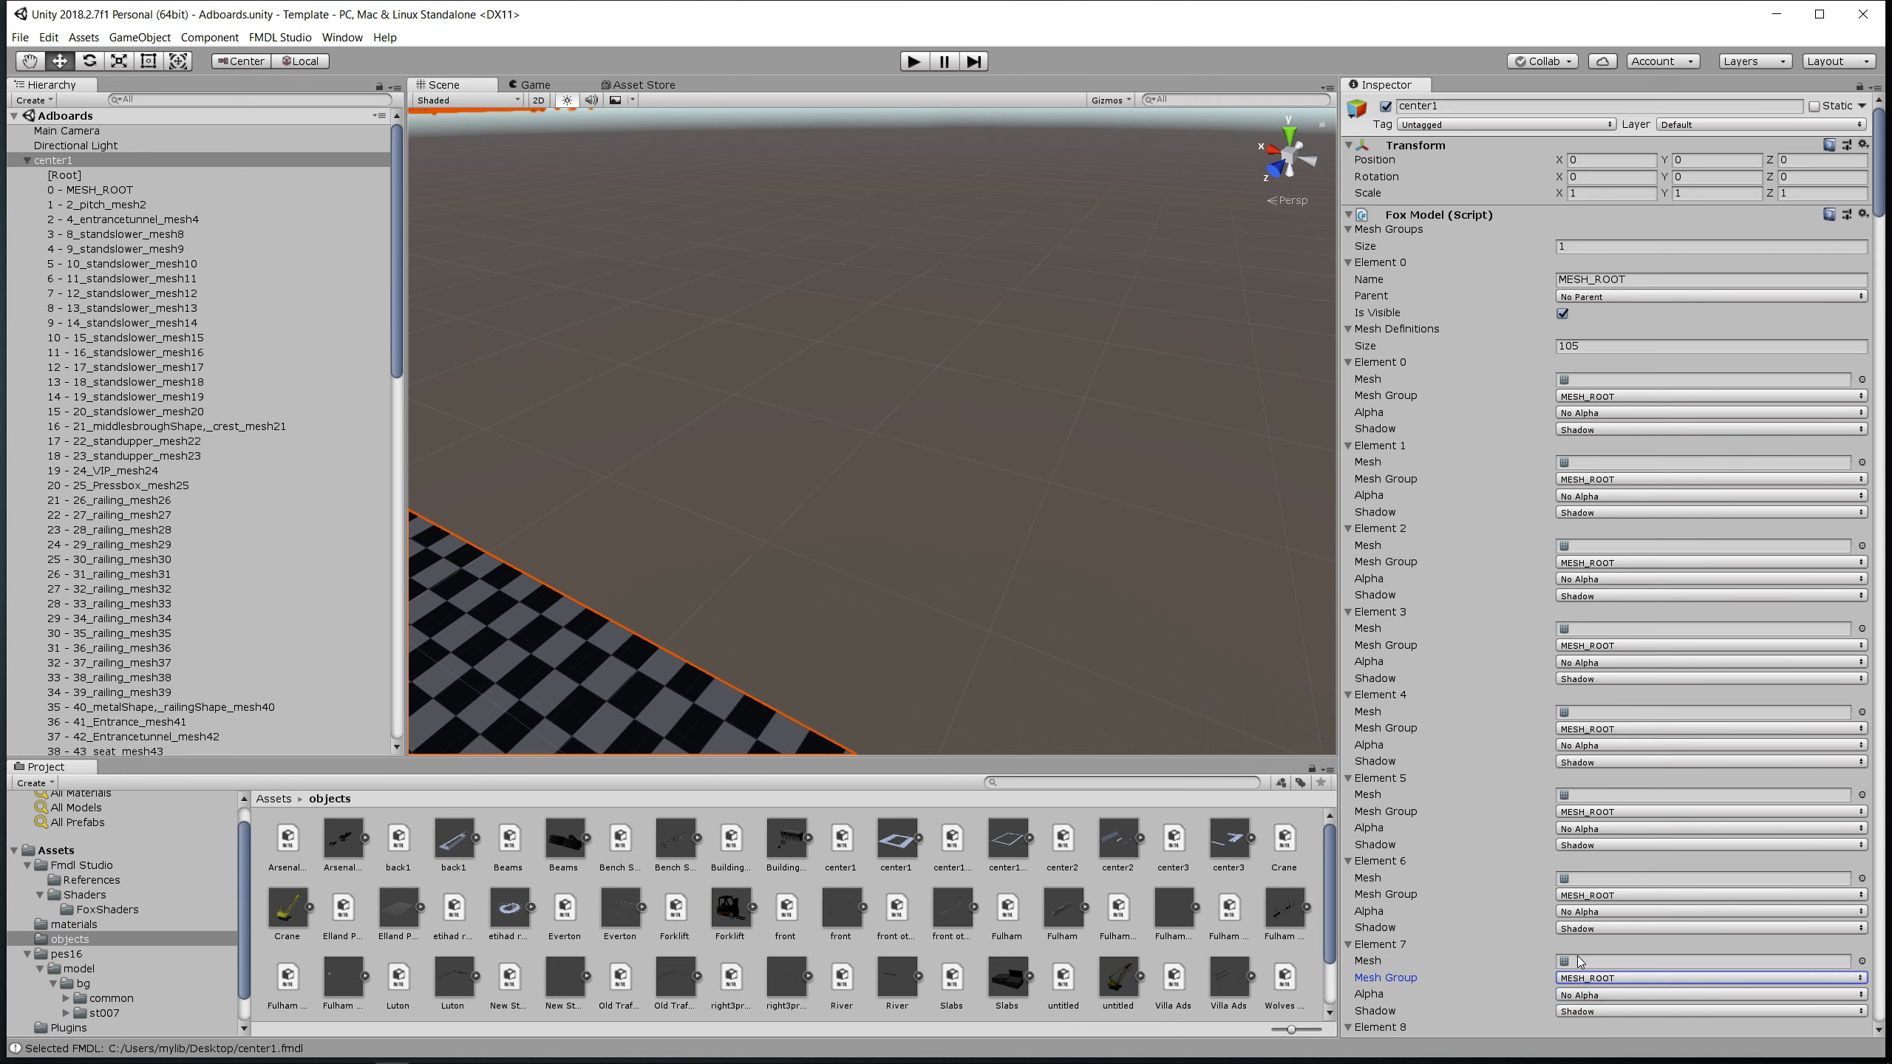
- Assign MESH_ROOT as the mesh group for Elements 8 through 12
scroll(1585, 717, "down", 10)
left_click(1573, 617)
left_click(1580, 635)
left_click(1574, 701)
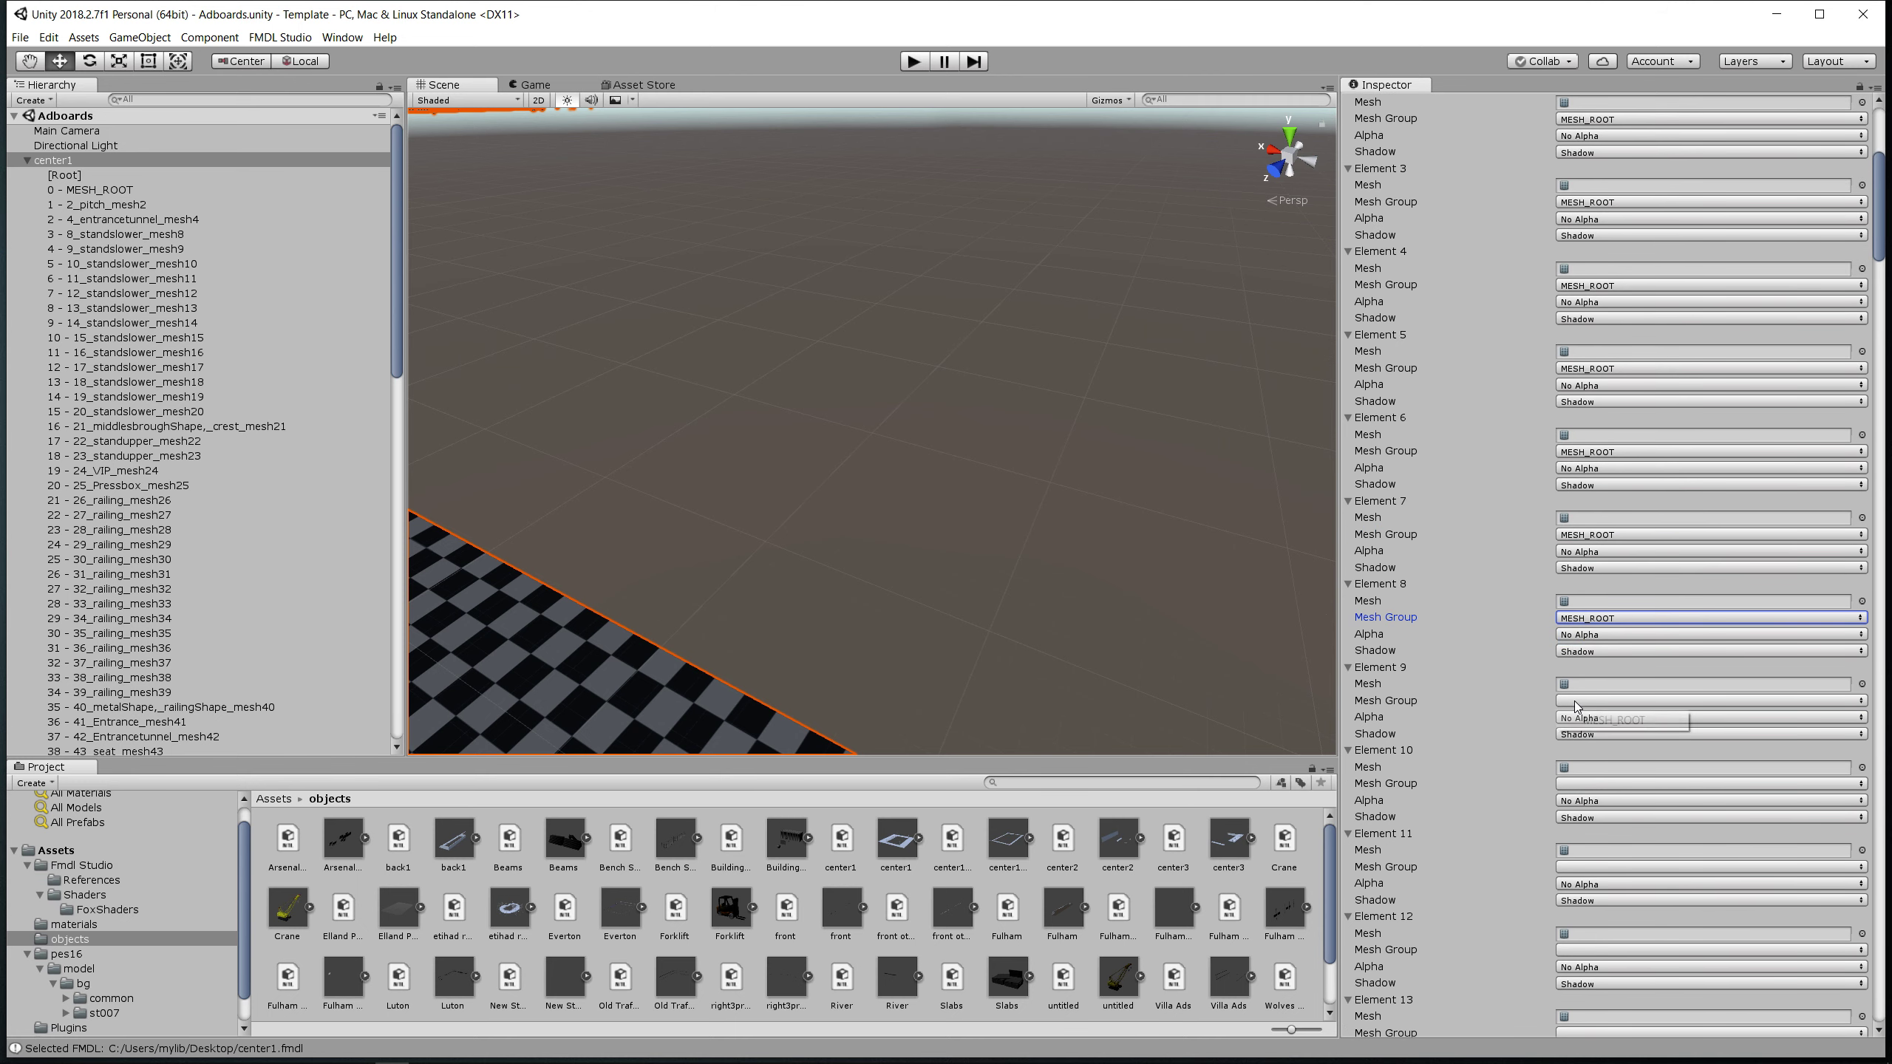
left_click(1580, 720)
left_click(1574, 783)
left_click(1578, 803)
left_click(1574, 867)
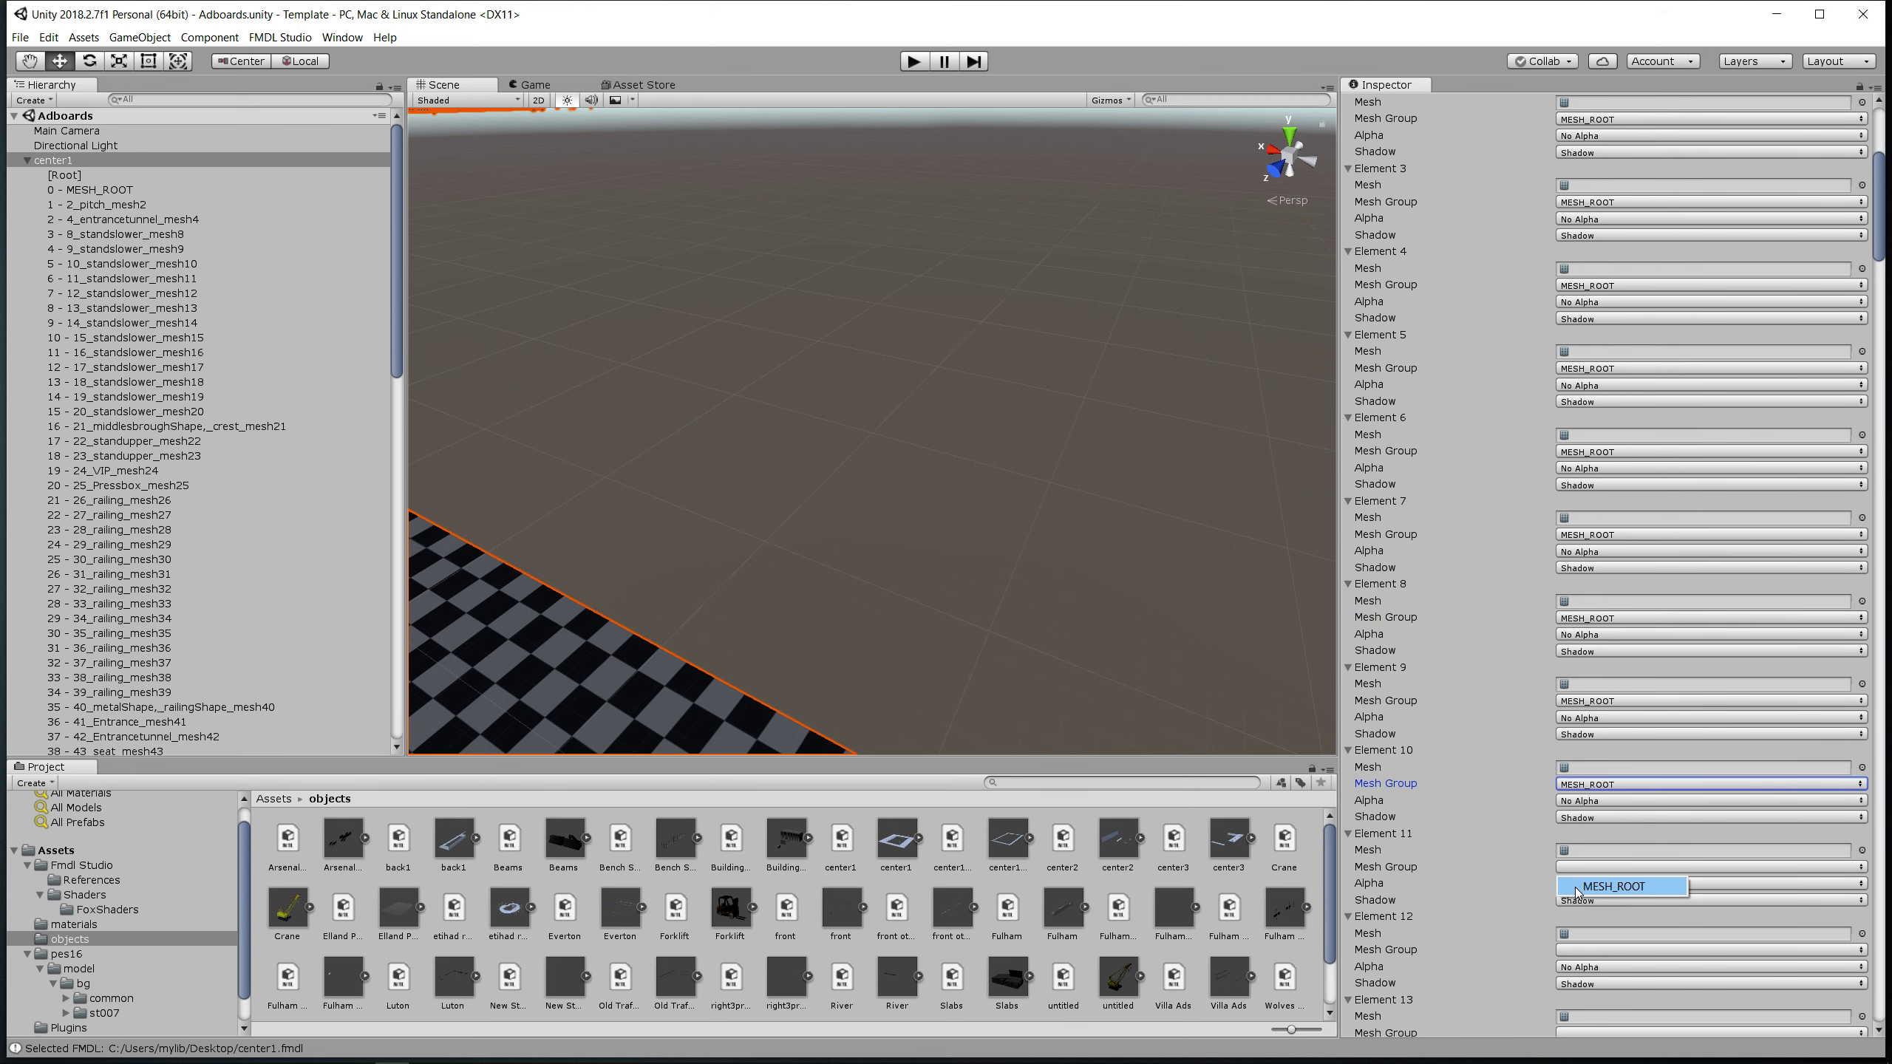
left_click(1580, 886)
left_click(1574, 950)
left_click(1578, 969)
- Assign MESH_ROOT as the mesh group for Elements 13 through 18
scroll(1592, 917, "down", 6)
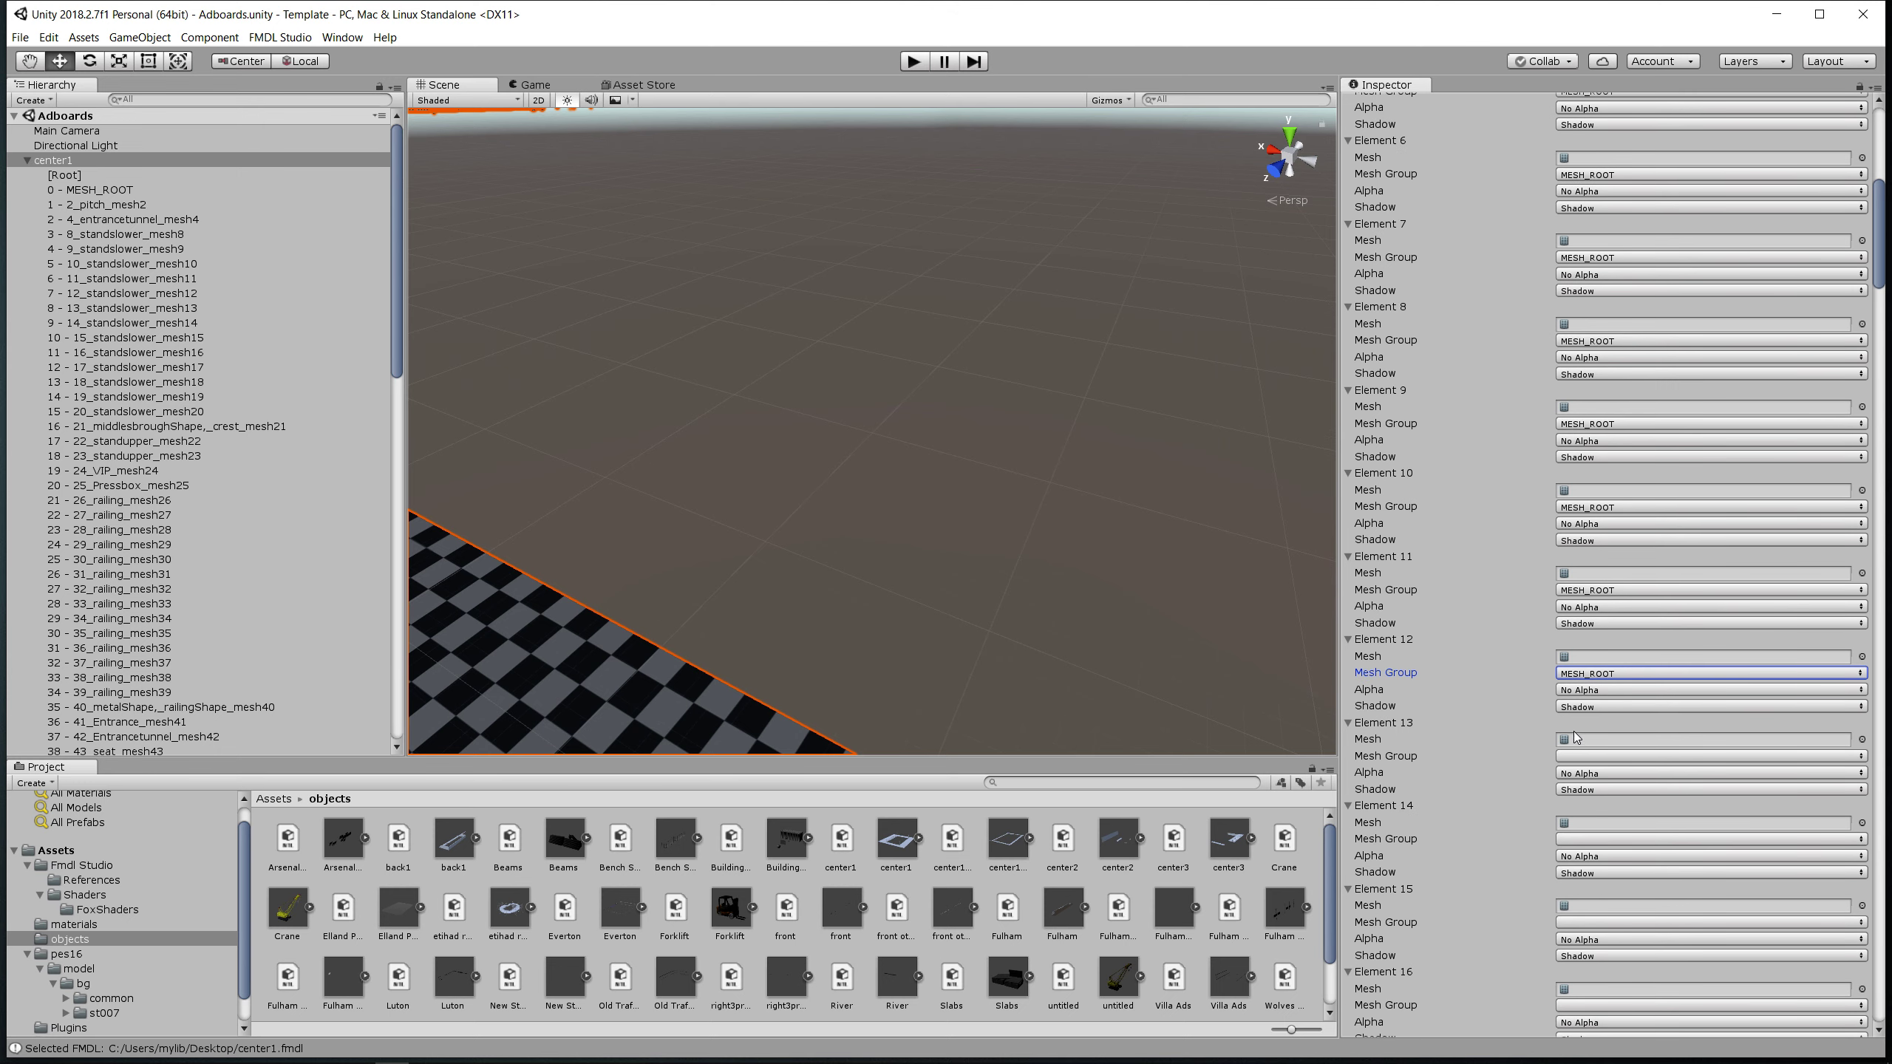
left_click(1574, 756)
left_click(1580, 774)
left_click(1573, 839)
left_click(1580, 857)
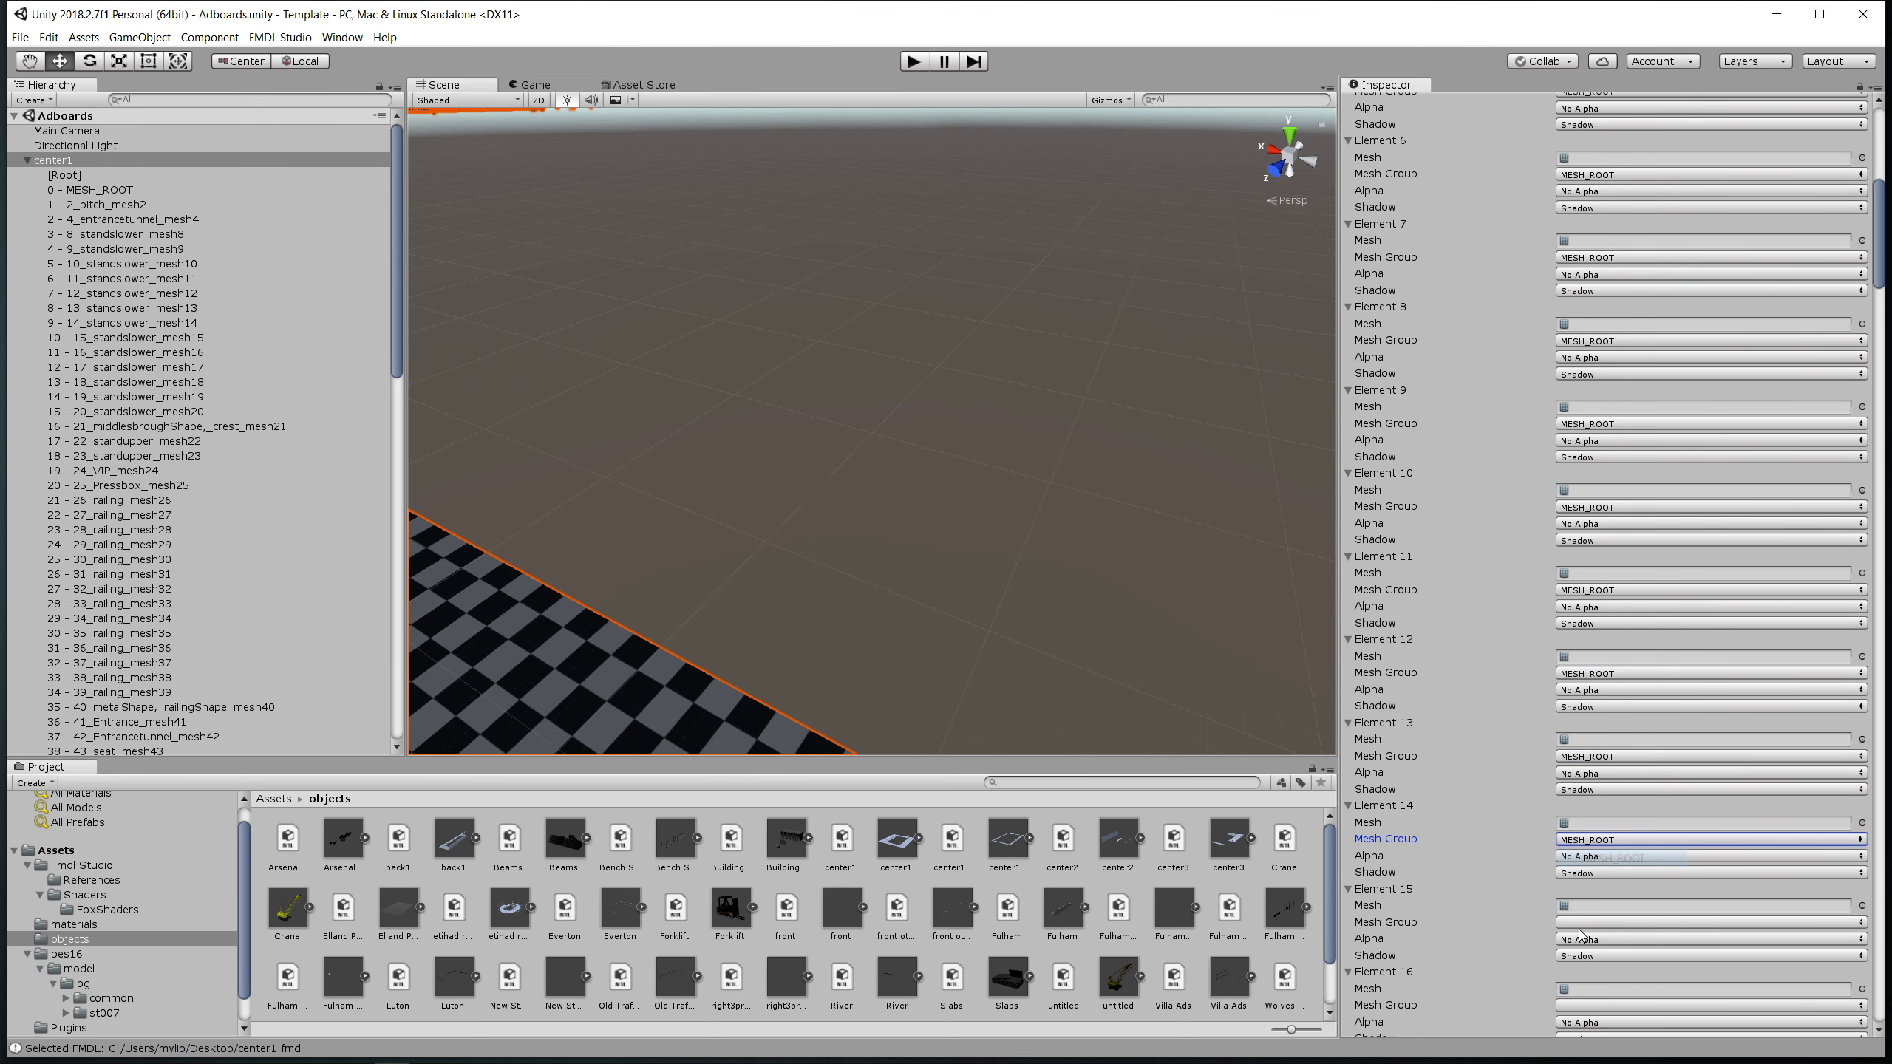
left_click(1574, 924)
left_click(1579, 941)
scroll(1583, 910, "down", 4)
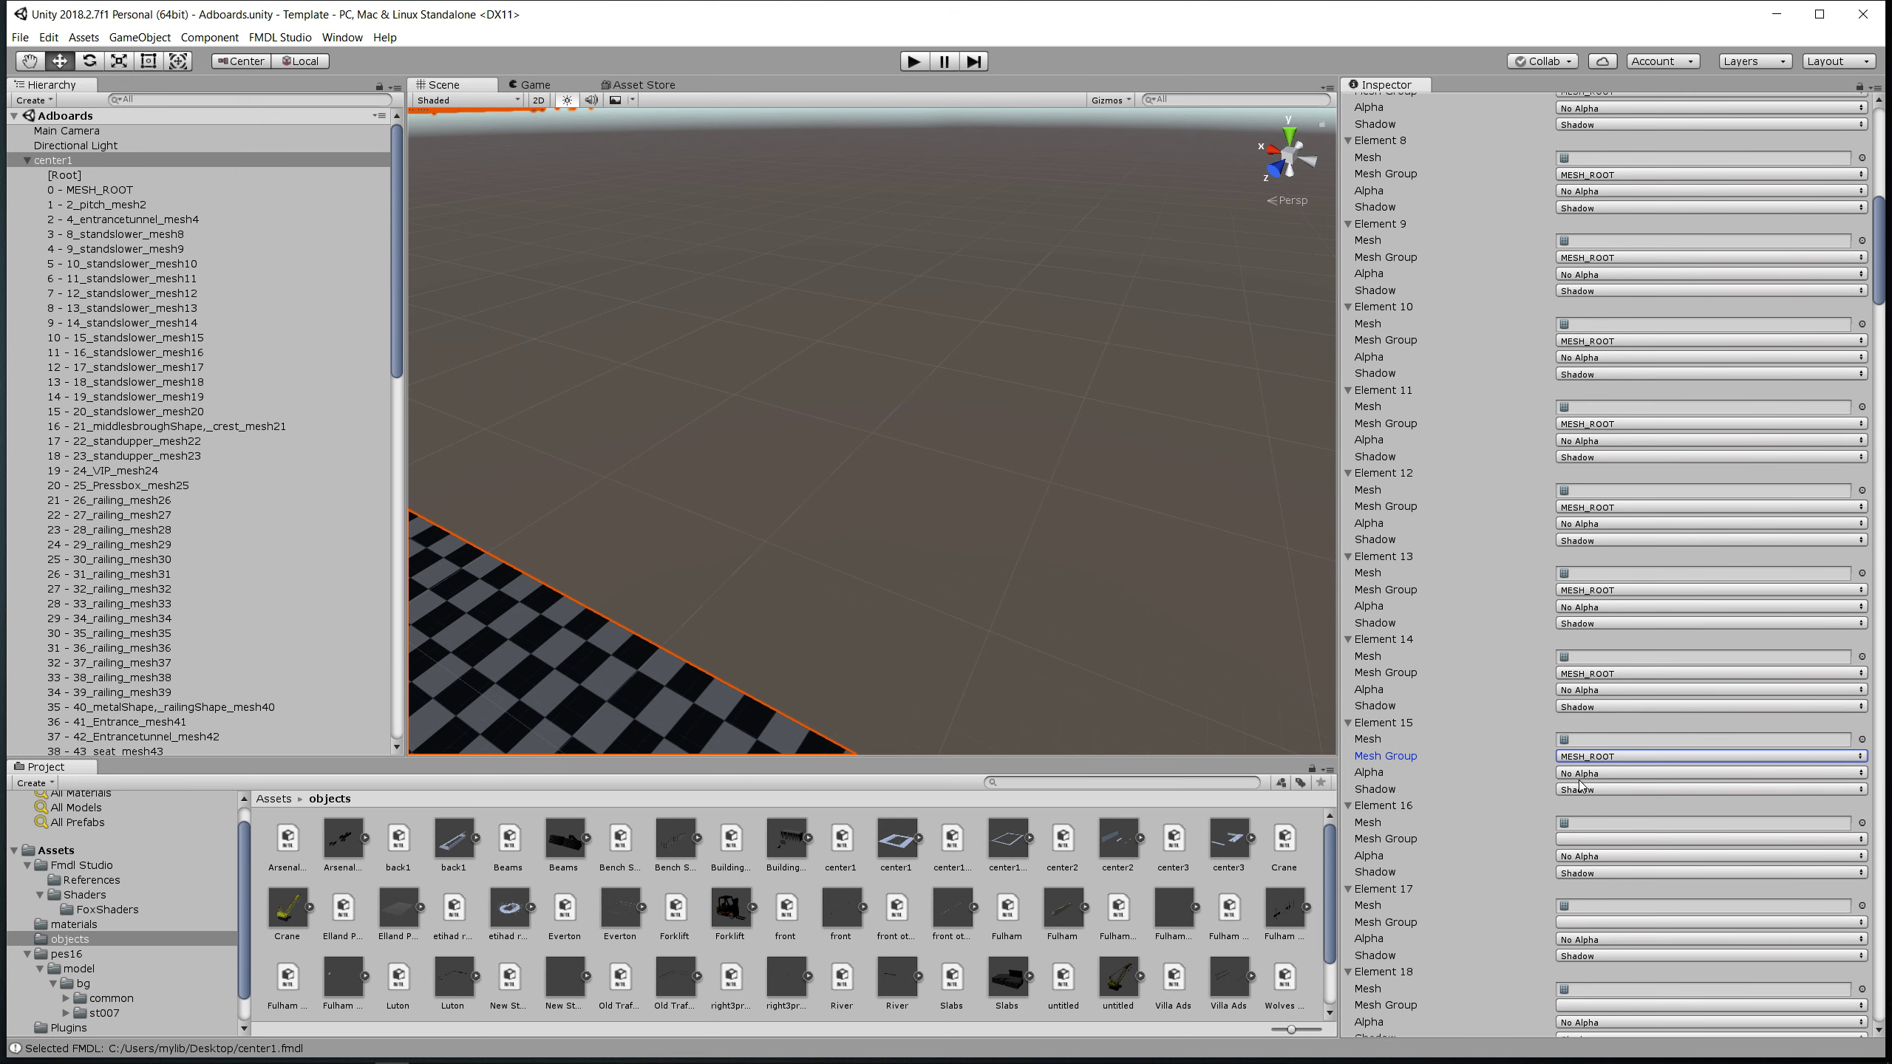
left_click(1580, 839)
left_click(1579, 856)
left_click(1579, 922)
left_click(1579, 939)
left_click(1584, 1005)
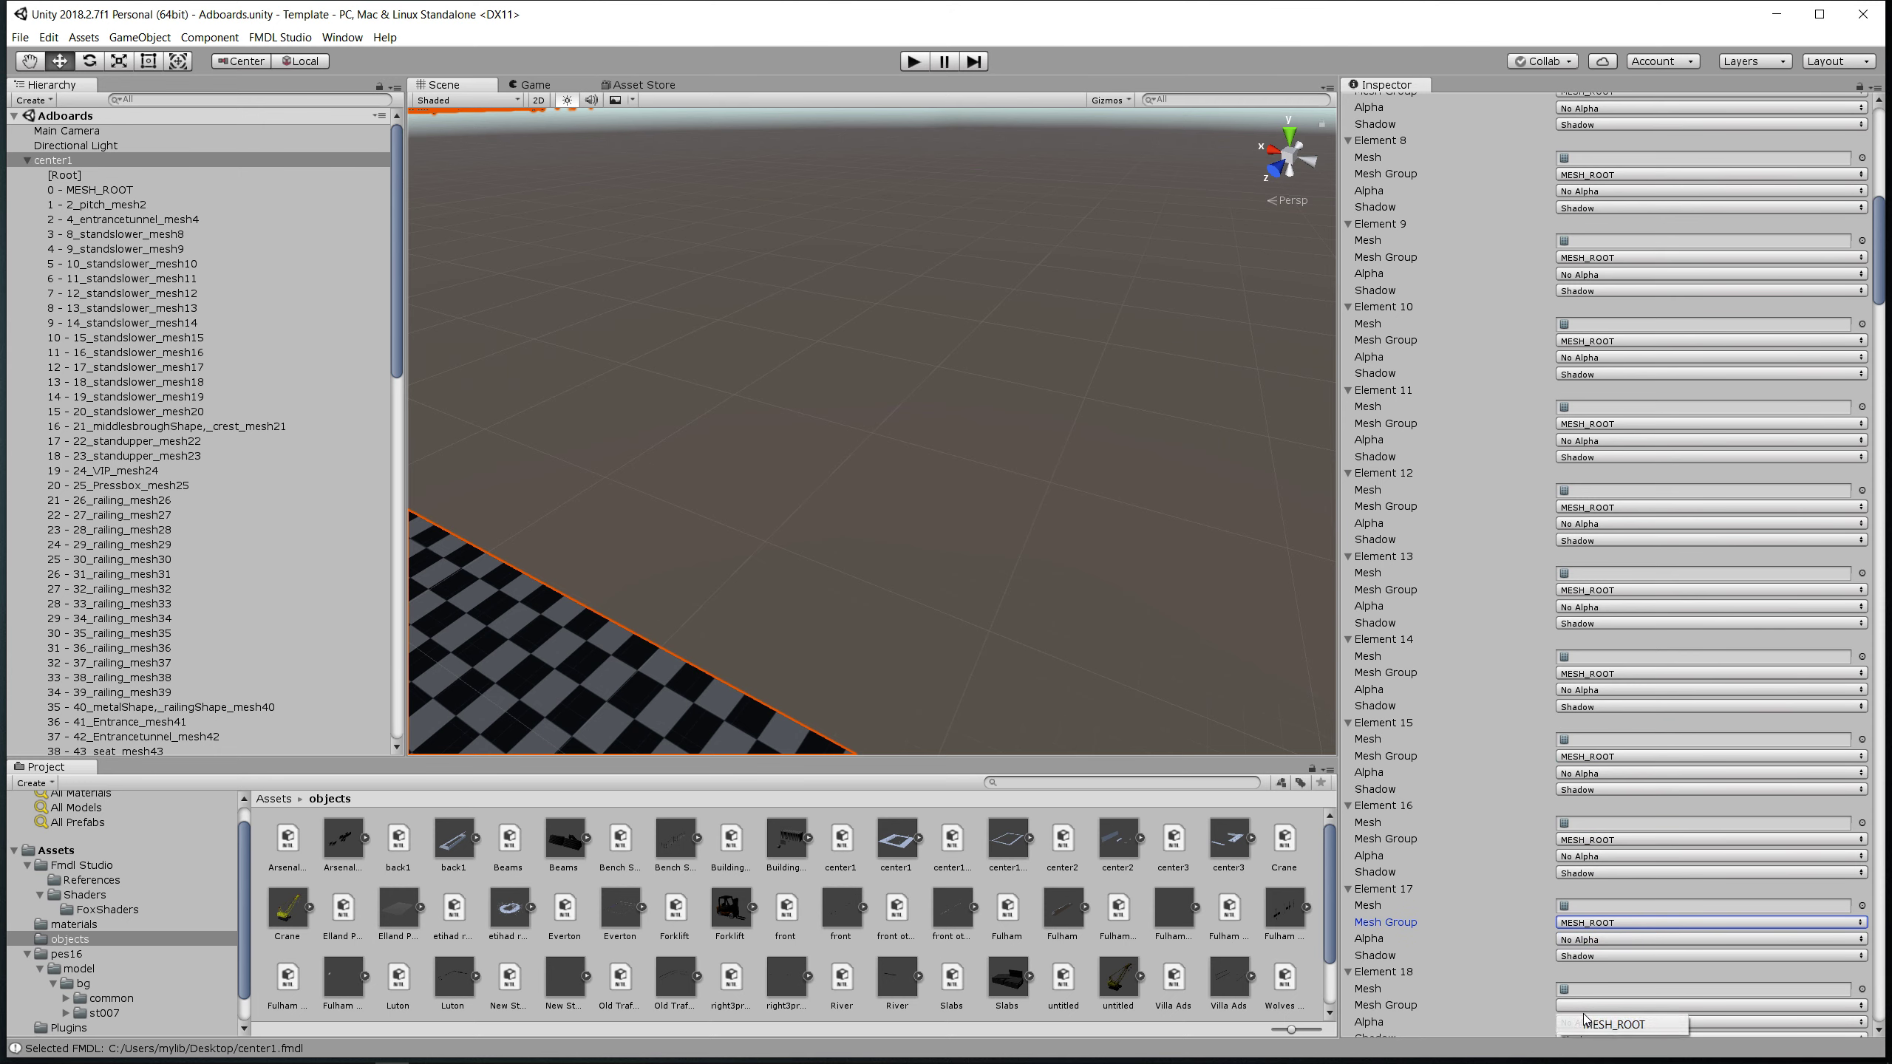
left_click(1585, 1023)
- Assign MESH_ROOT as the mesh group for Elements 19 through 24
scroll(1607, 902, "down", 12)
left_click(1570, 590)
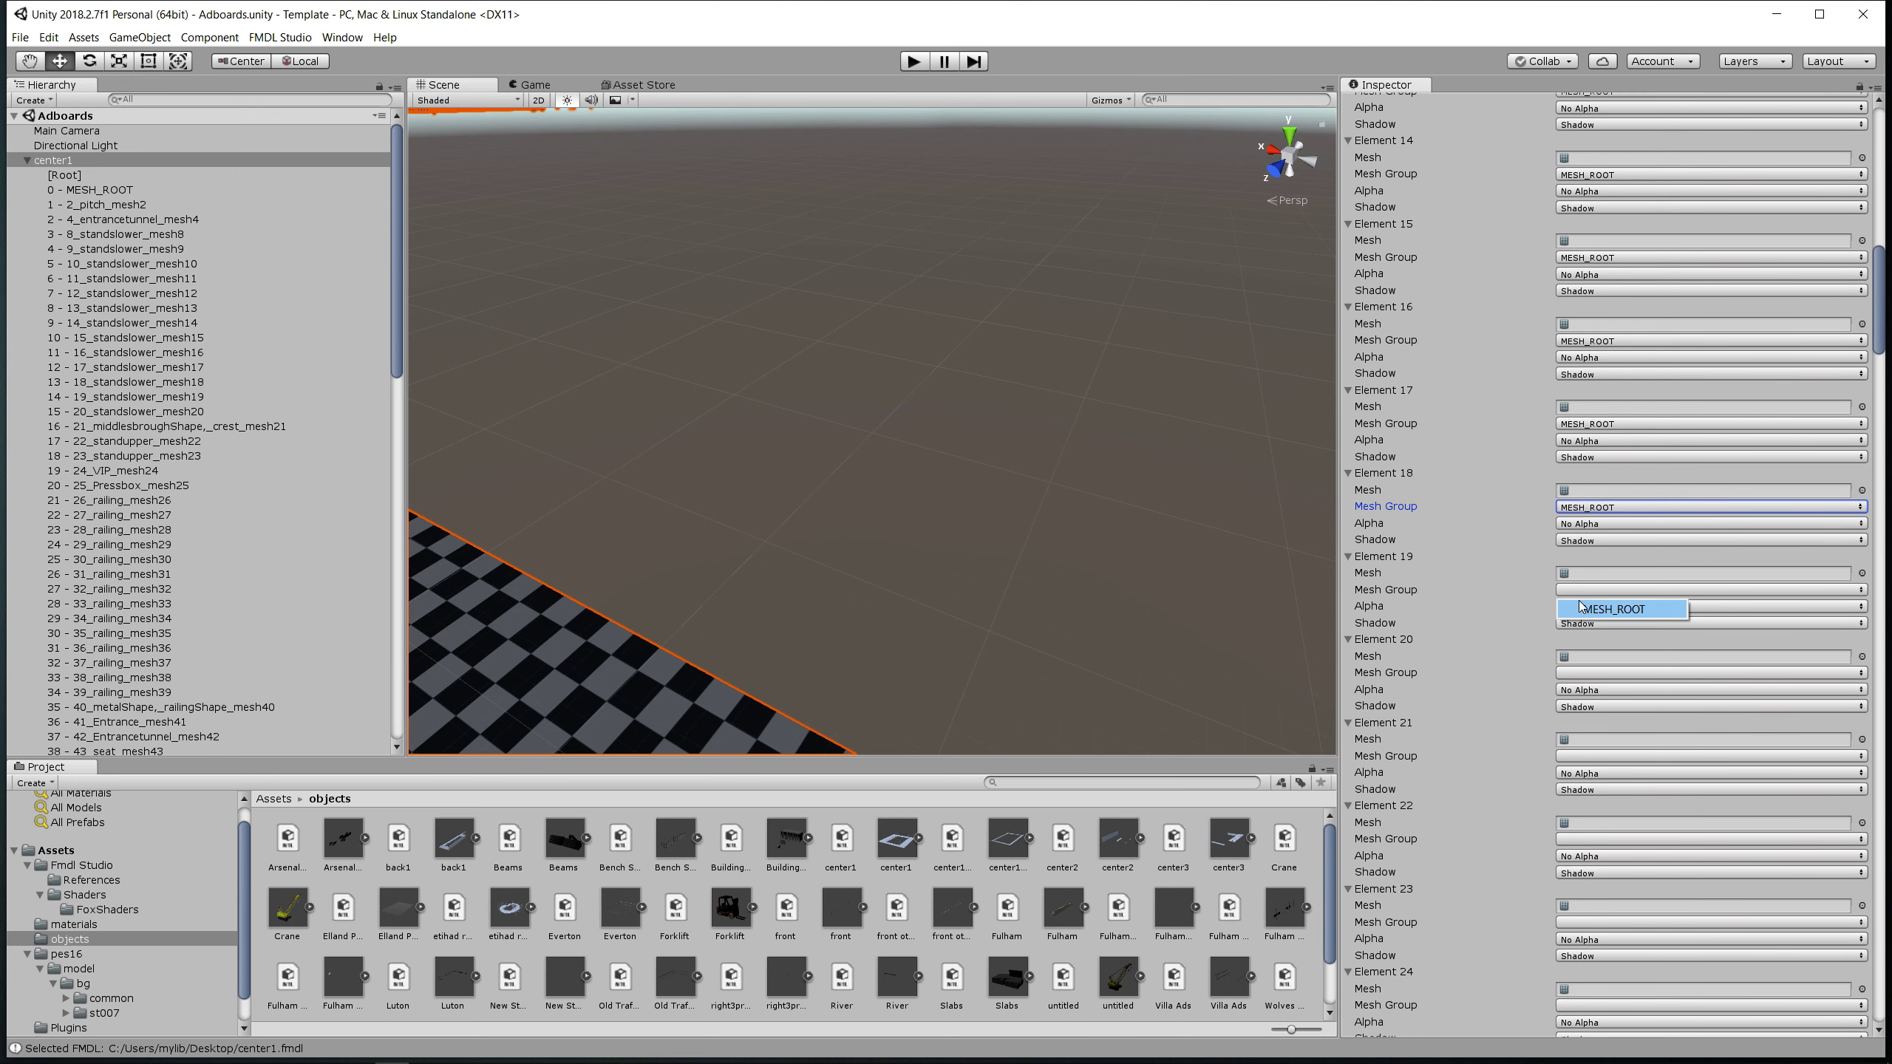
left_click(1573, 607)
left_click(1576, 674)
left_click(1576, 690)
left_click(1577, 756)
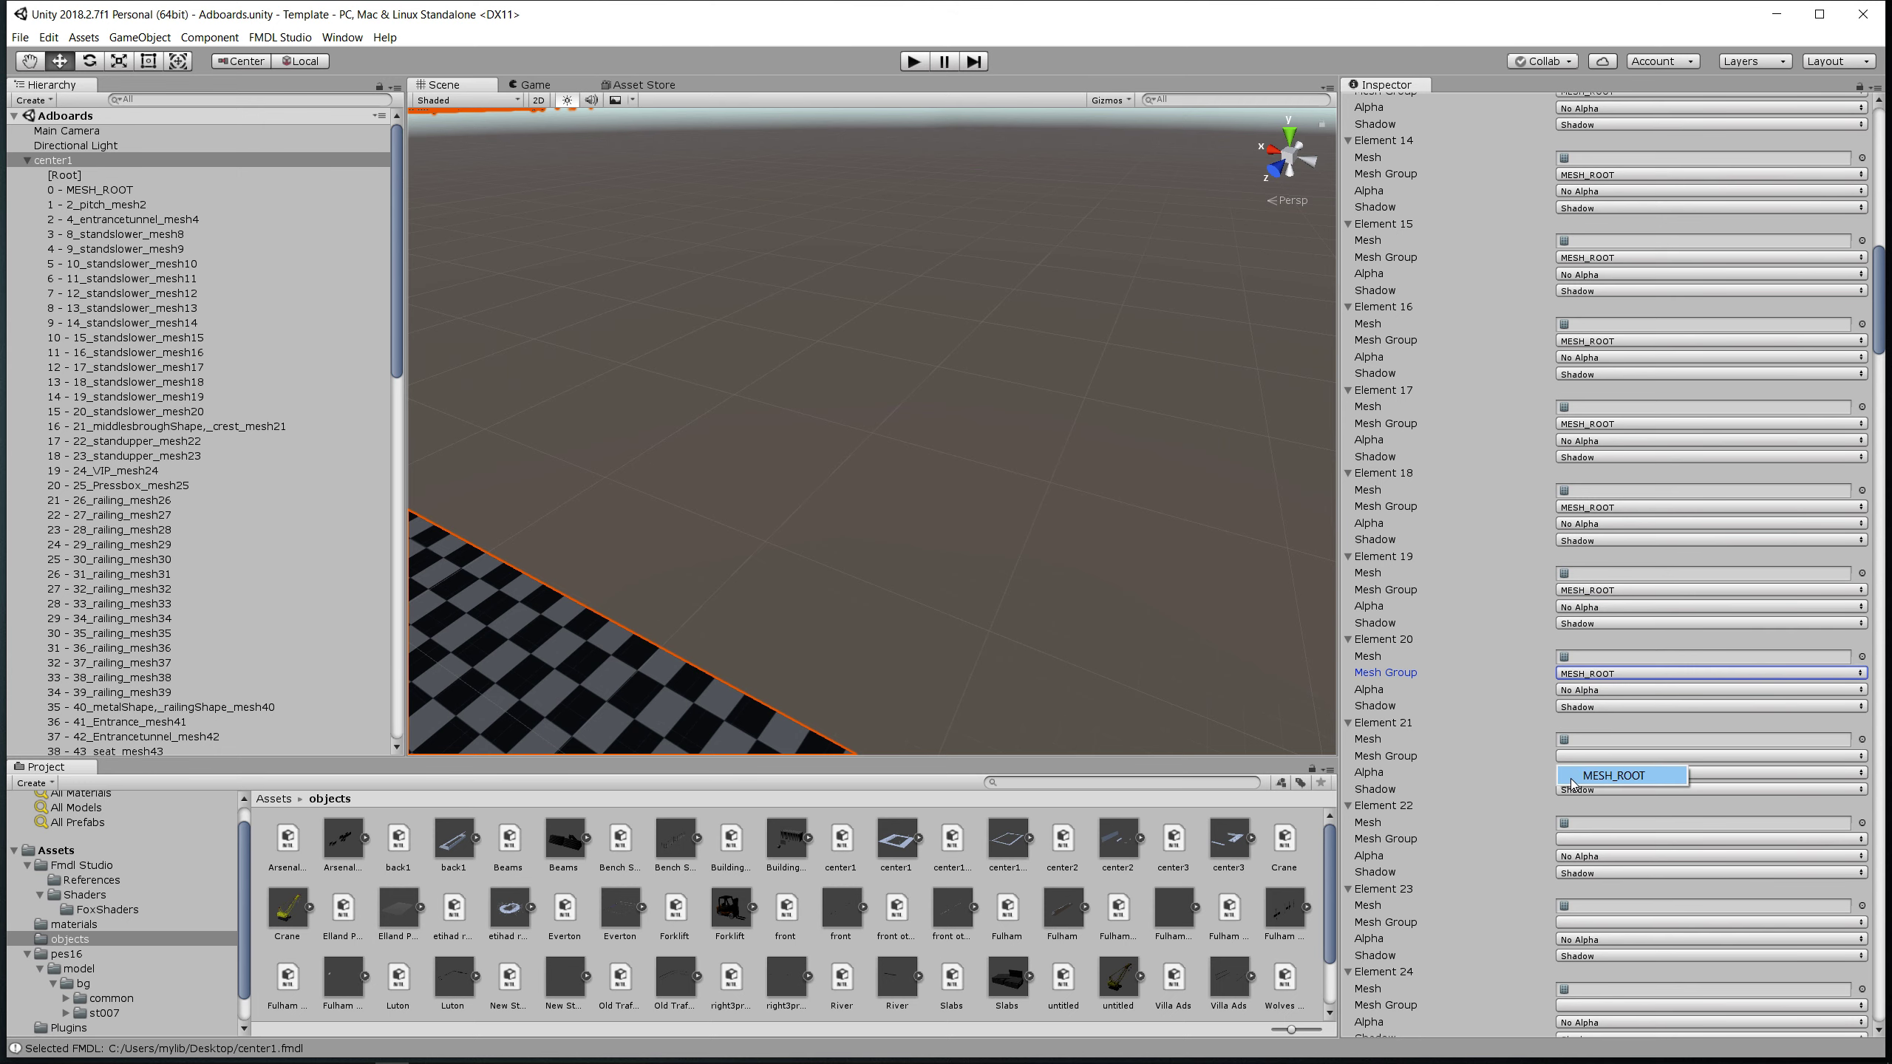
left_click(1580, 774)
left_click(1579, 839)
left_click(1592, 924)
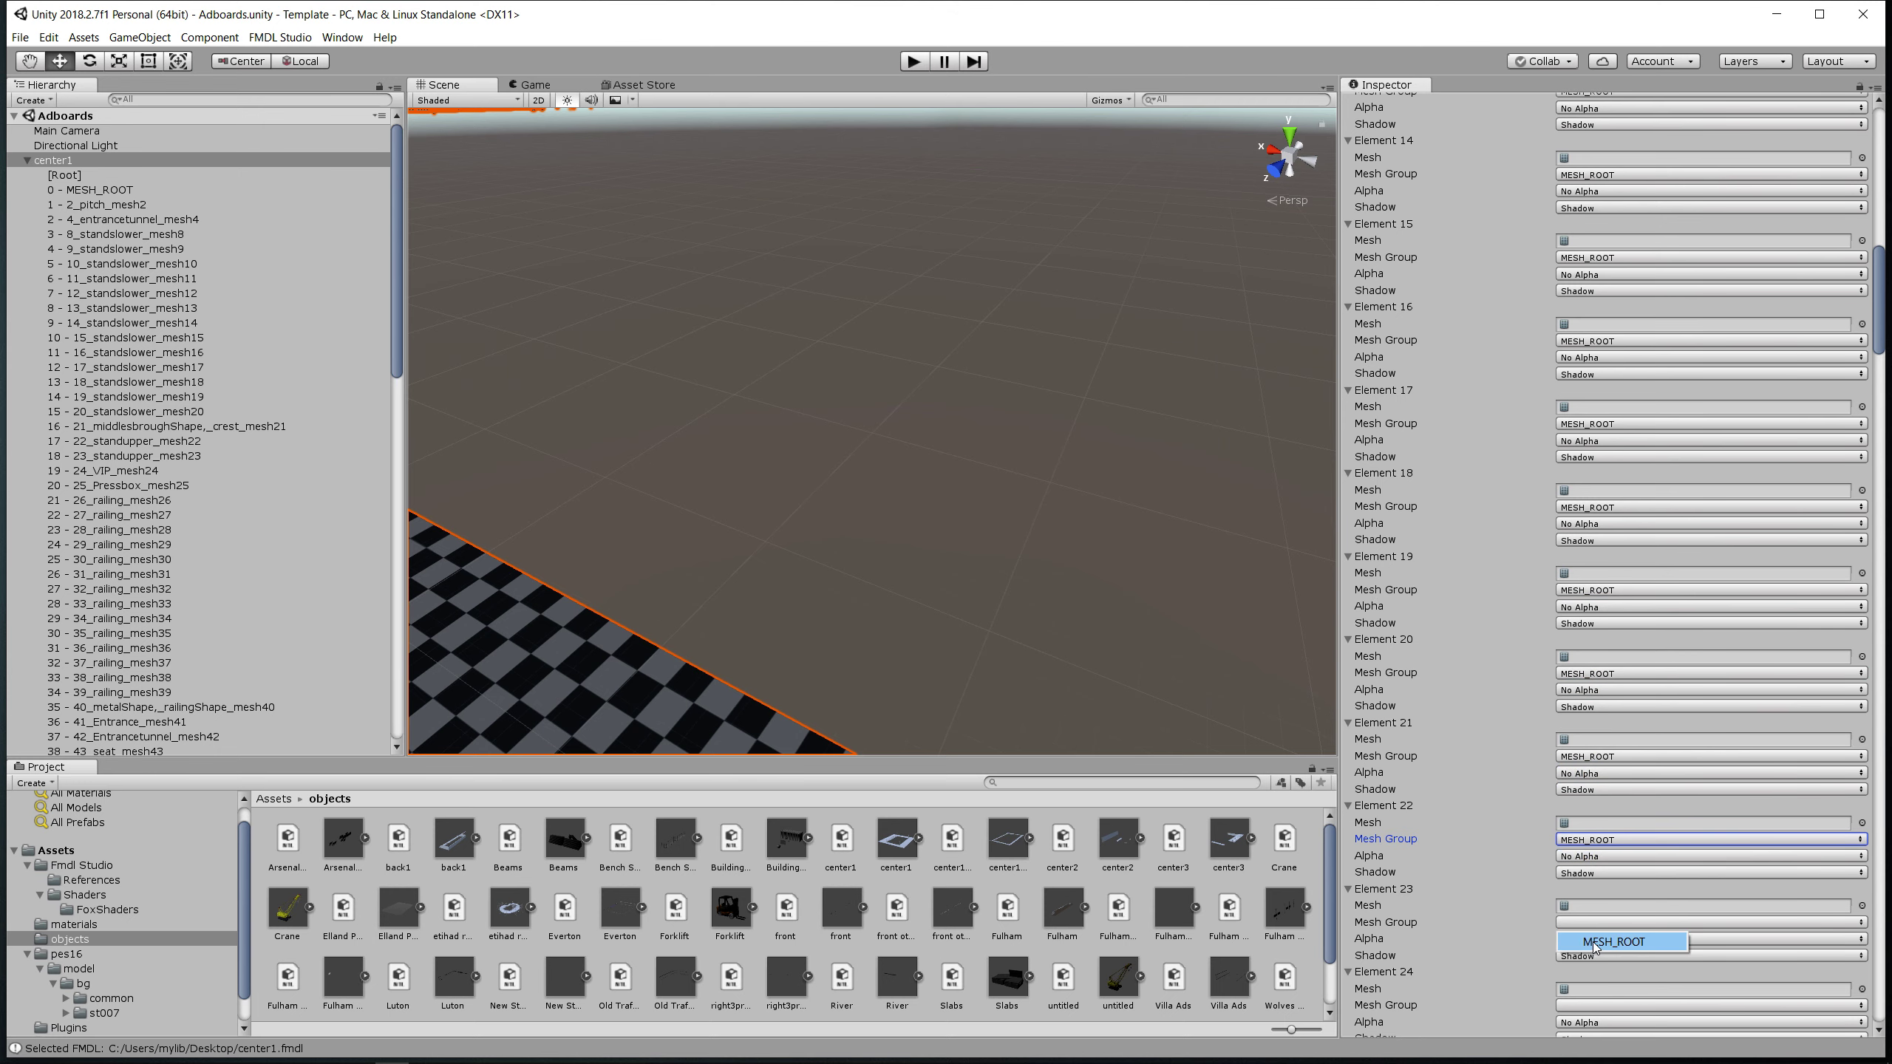
left_click(1594, 943)
left_click(1582, 1006)
left_click(1583, 1025)
- Assign MESH_ROOT as the mesh group for Elements 25 through 29
scroll(1591, 974, "down", 5)
scroll(1591, 974, "down", 3)
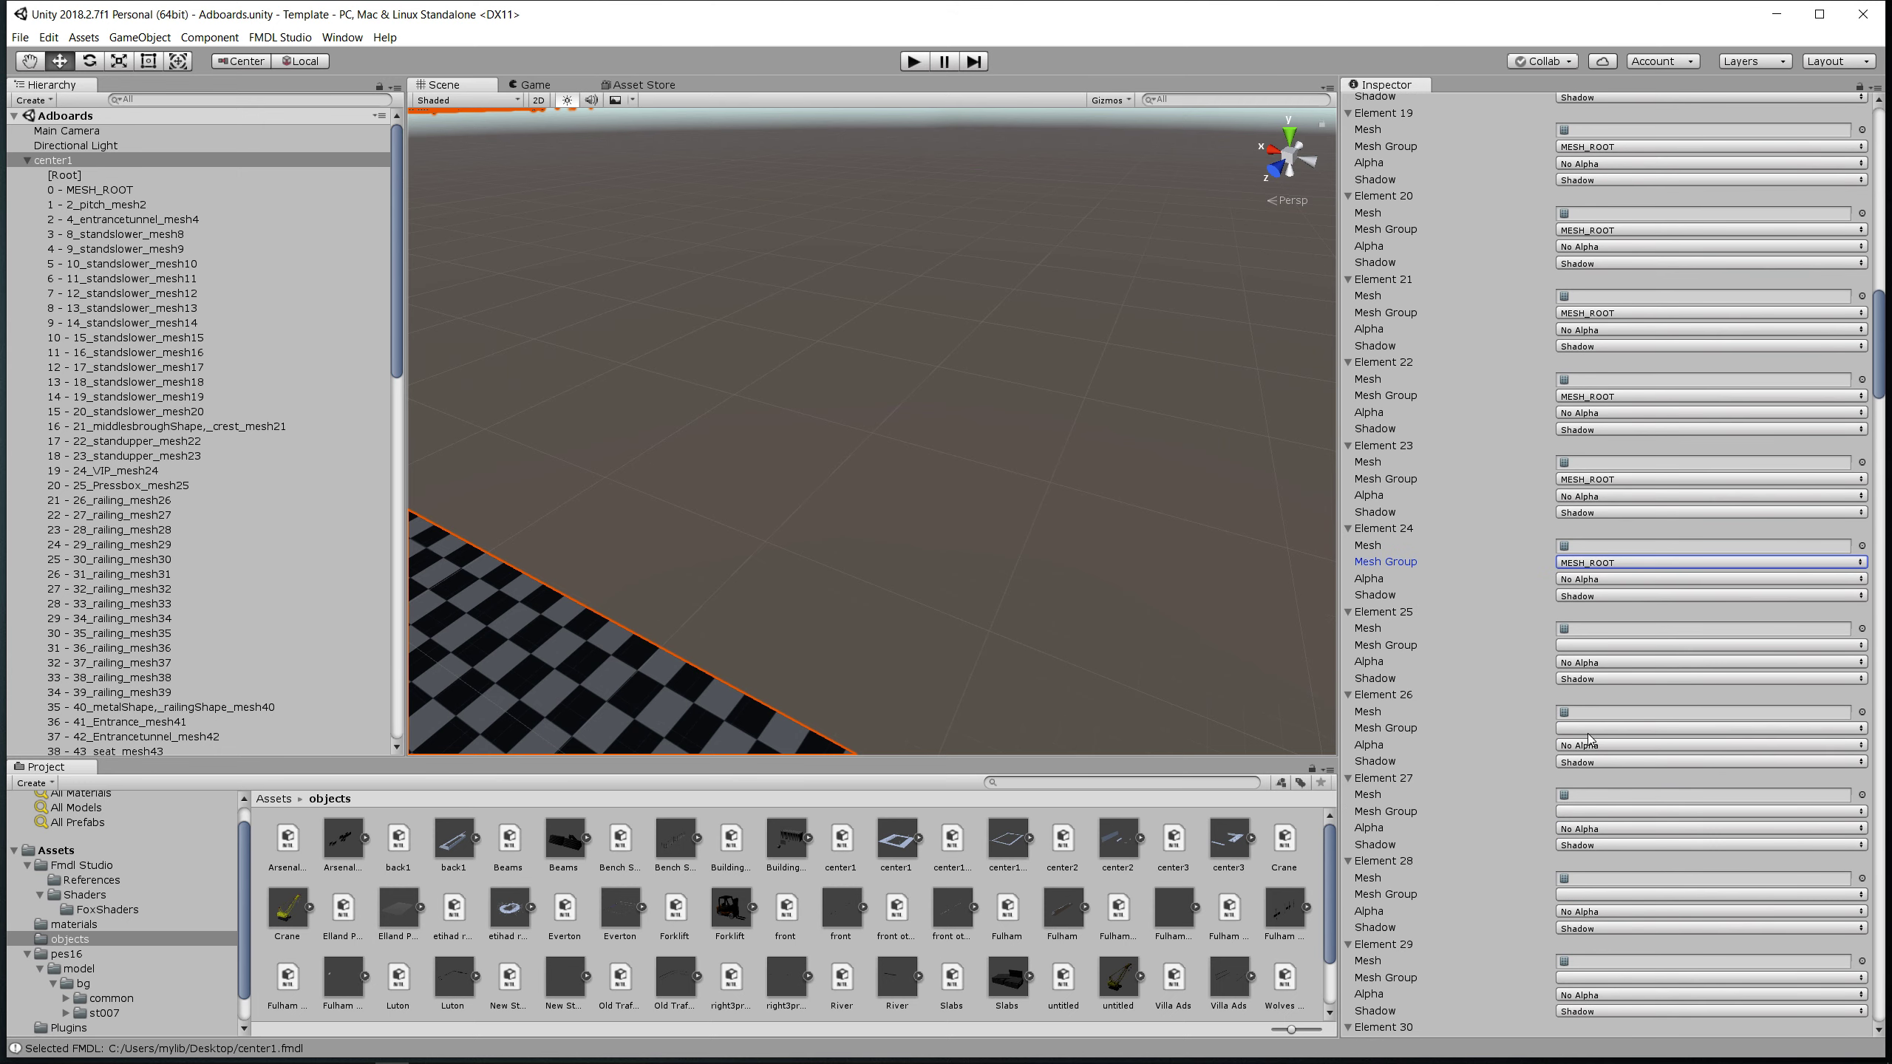
left_click(1585, 645)
left_click(1579, 656)
left_click(1579, 727)
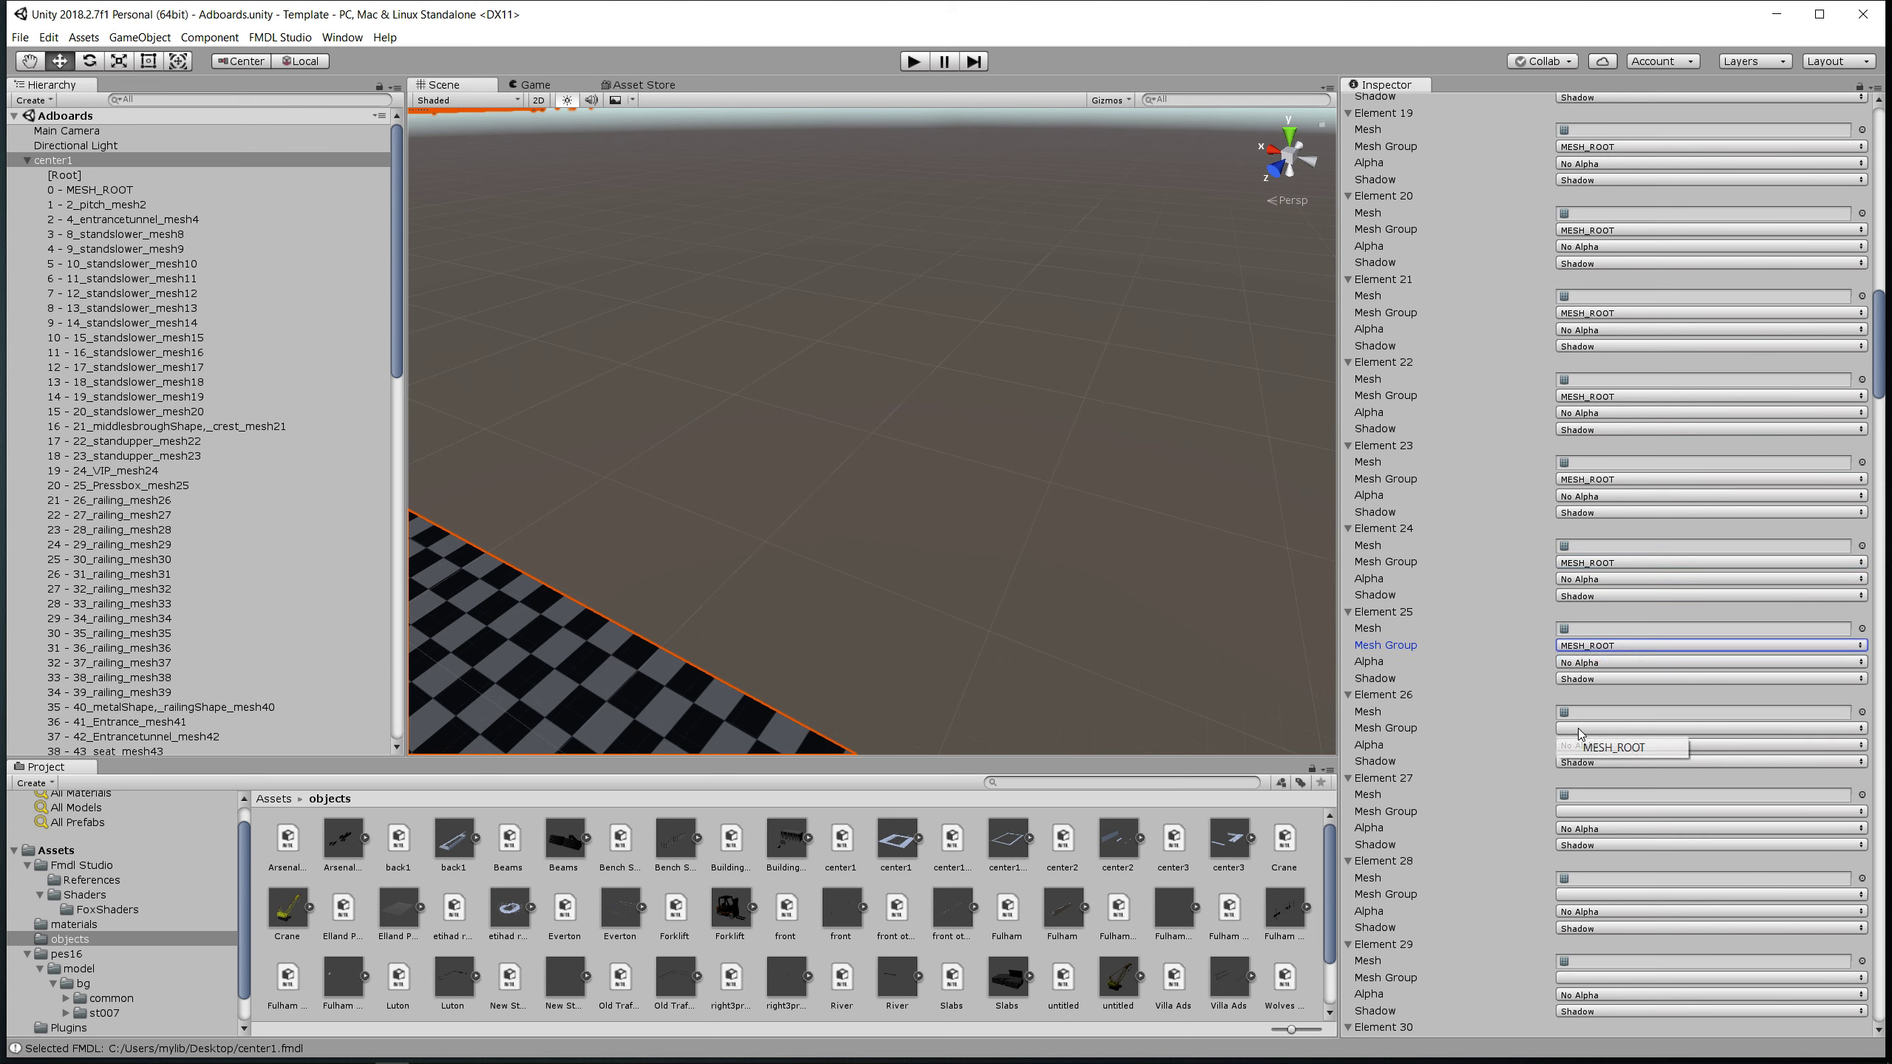
left_click(1584, 746)
left_click(1588, 811)
left_click(1590, 829)
left_click(1591, 894)
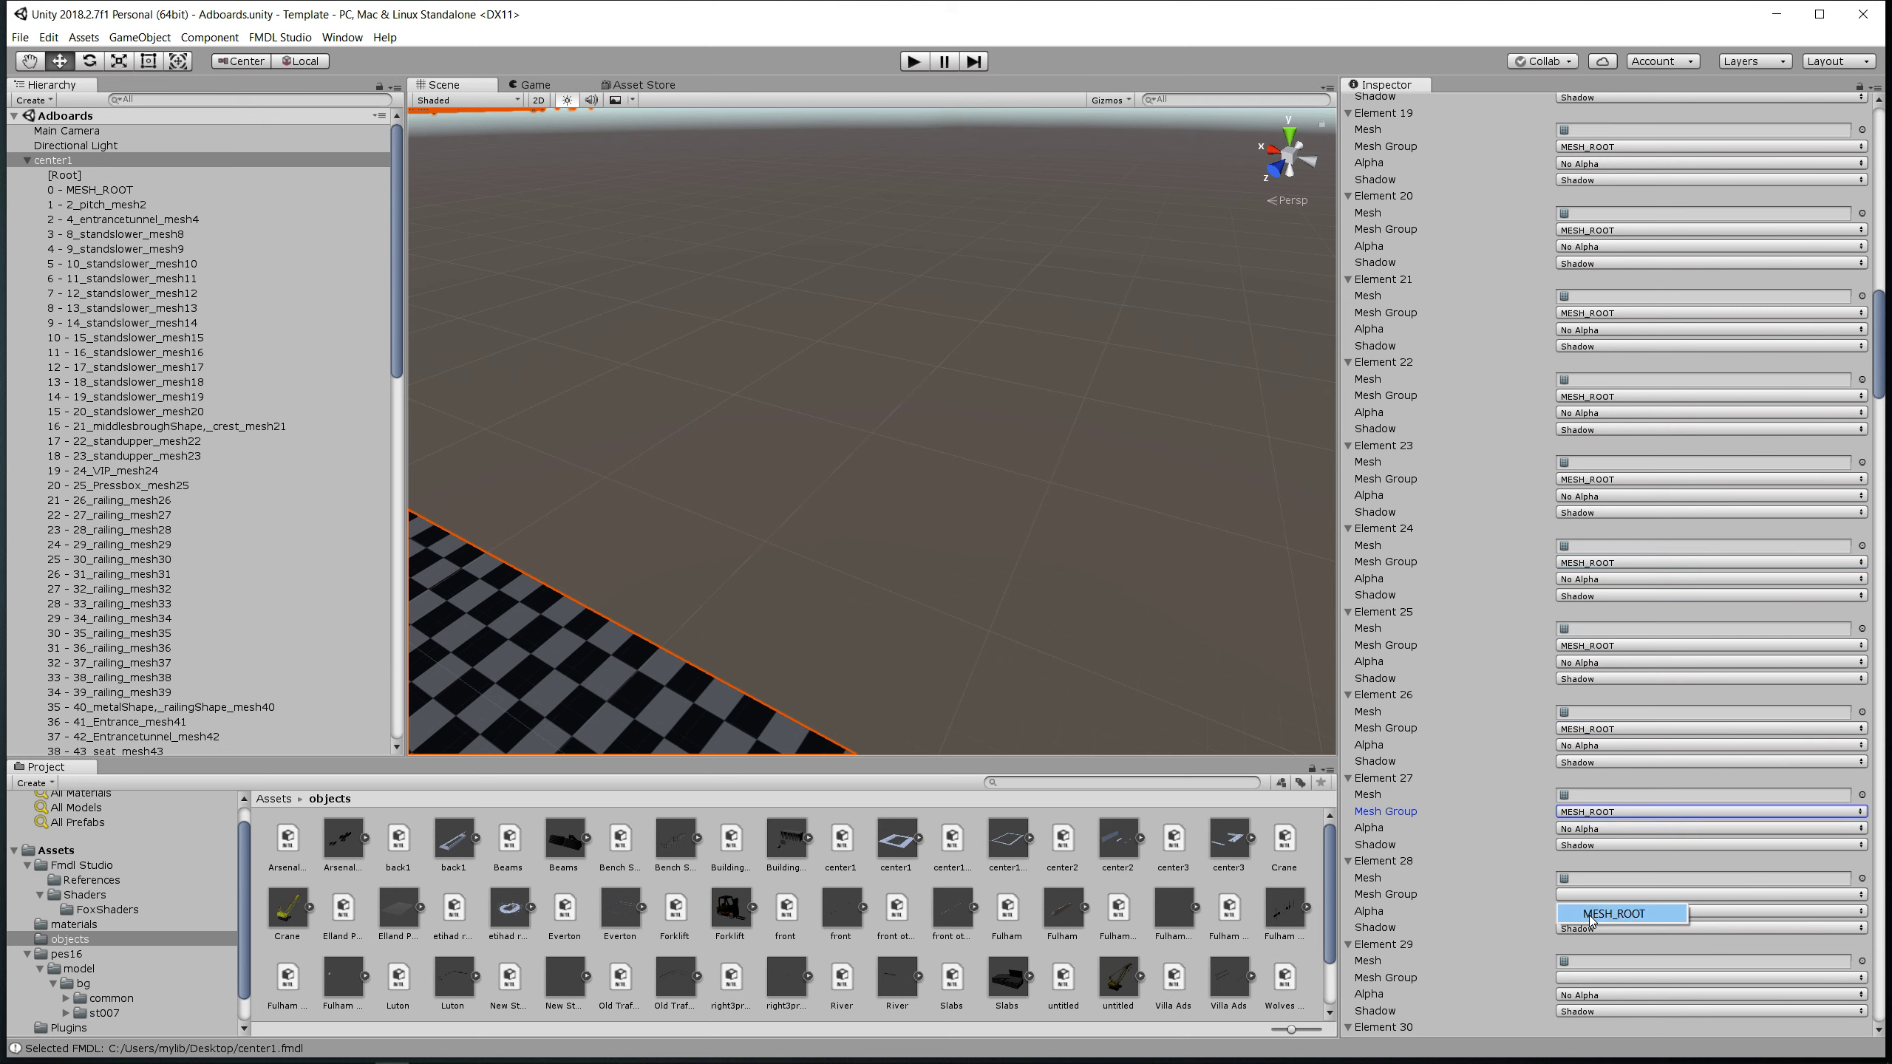
left_click(1591, 912)
left_click(1585, 977)
left_click(1585, 997)
scroll(1608, 941, "down", 5)
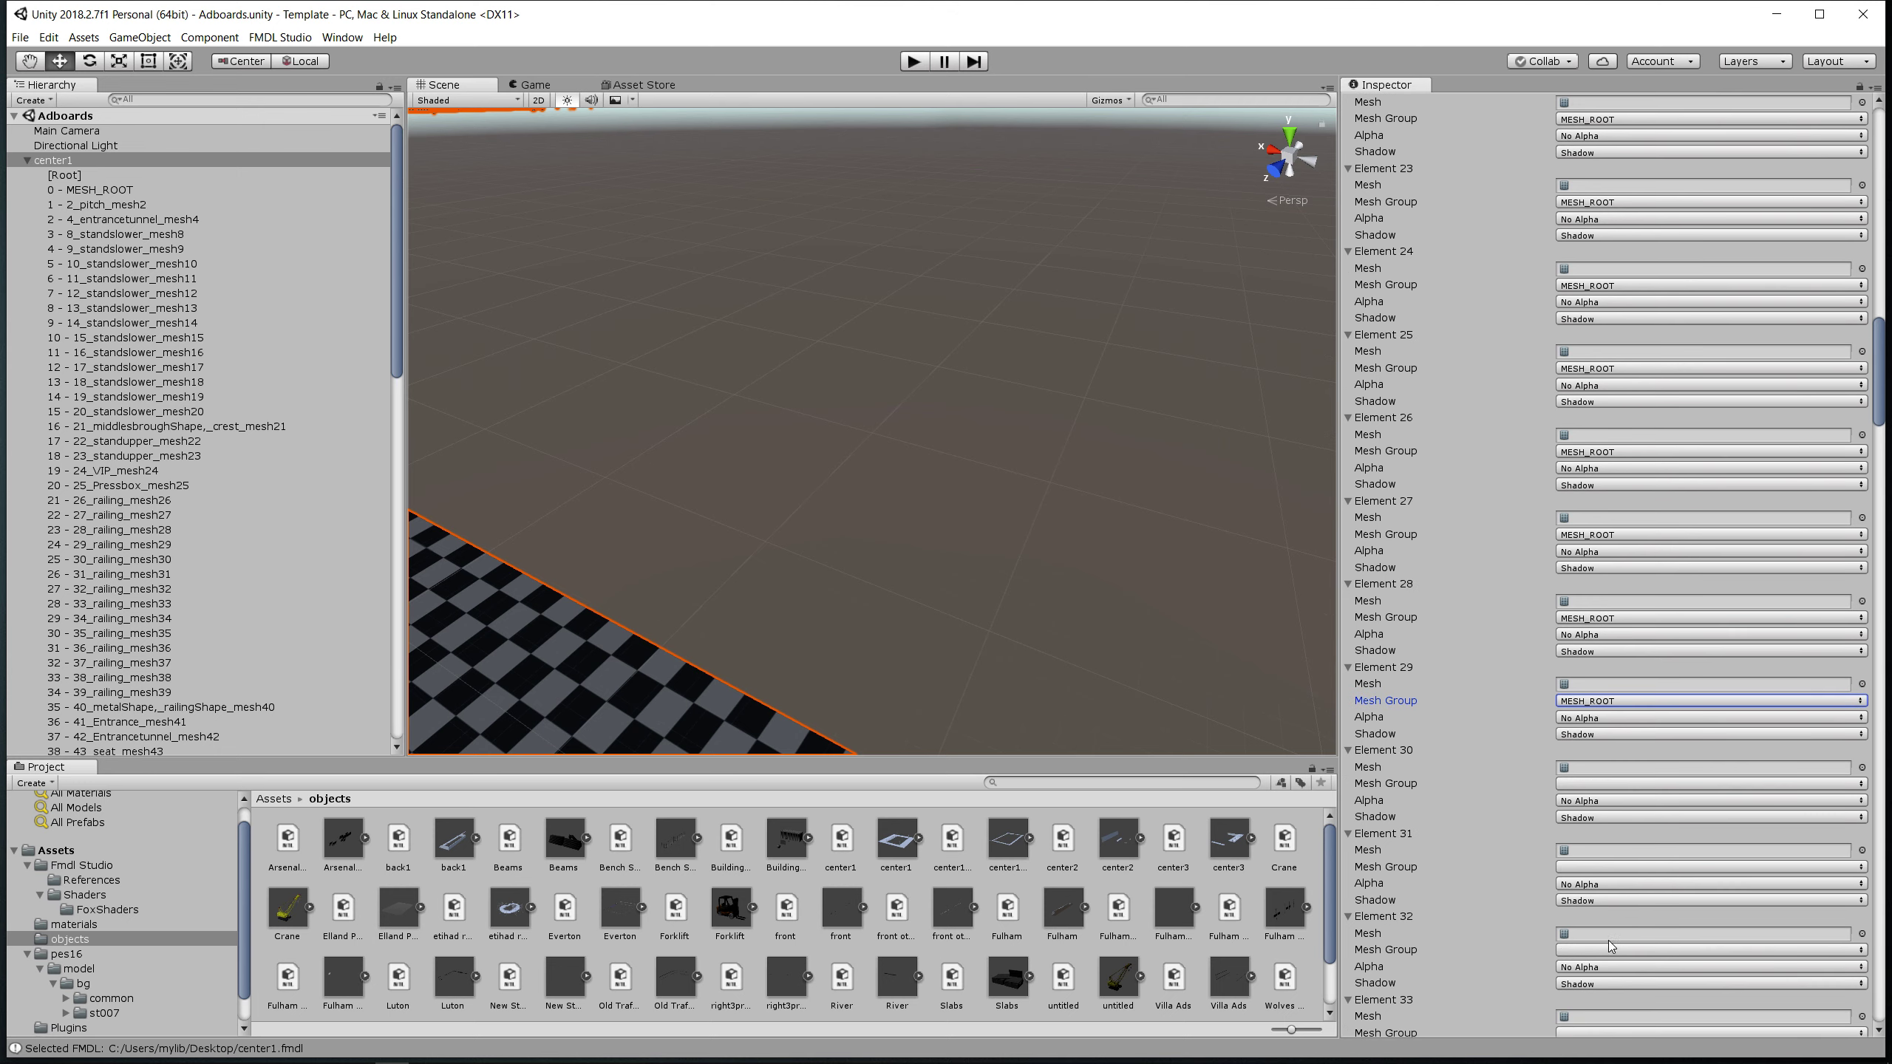
- Set the Mesh Group of Elements 30 through 42 to MESH_ROOT
left_click(1592, 783)
left_click(1592, 802)
left_click(1585, 867)
left_click(1585, 886)
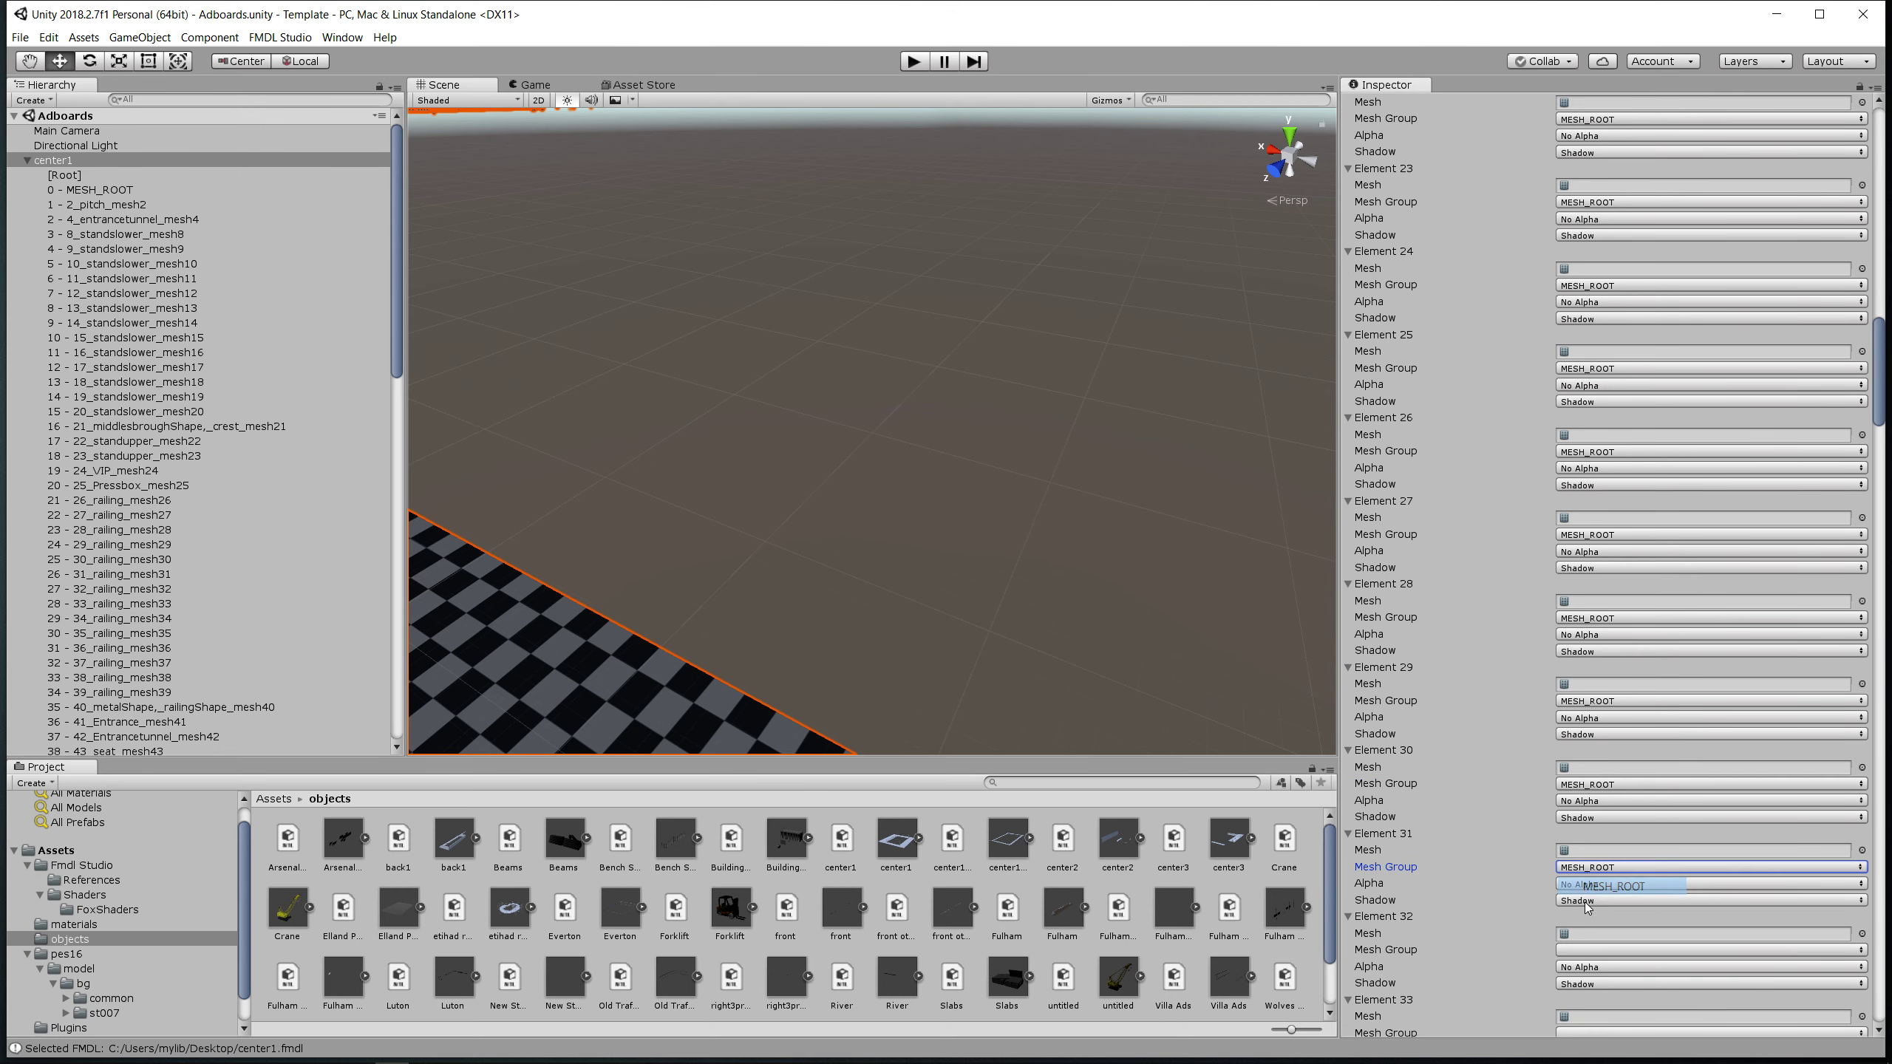
left_click(1588, 950)
left_click(1589, 969)
scroll(1593, 965, "down", 5)
left_click(1585, 756)
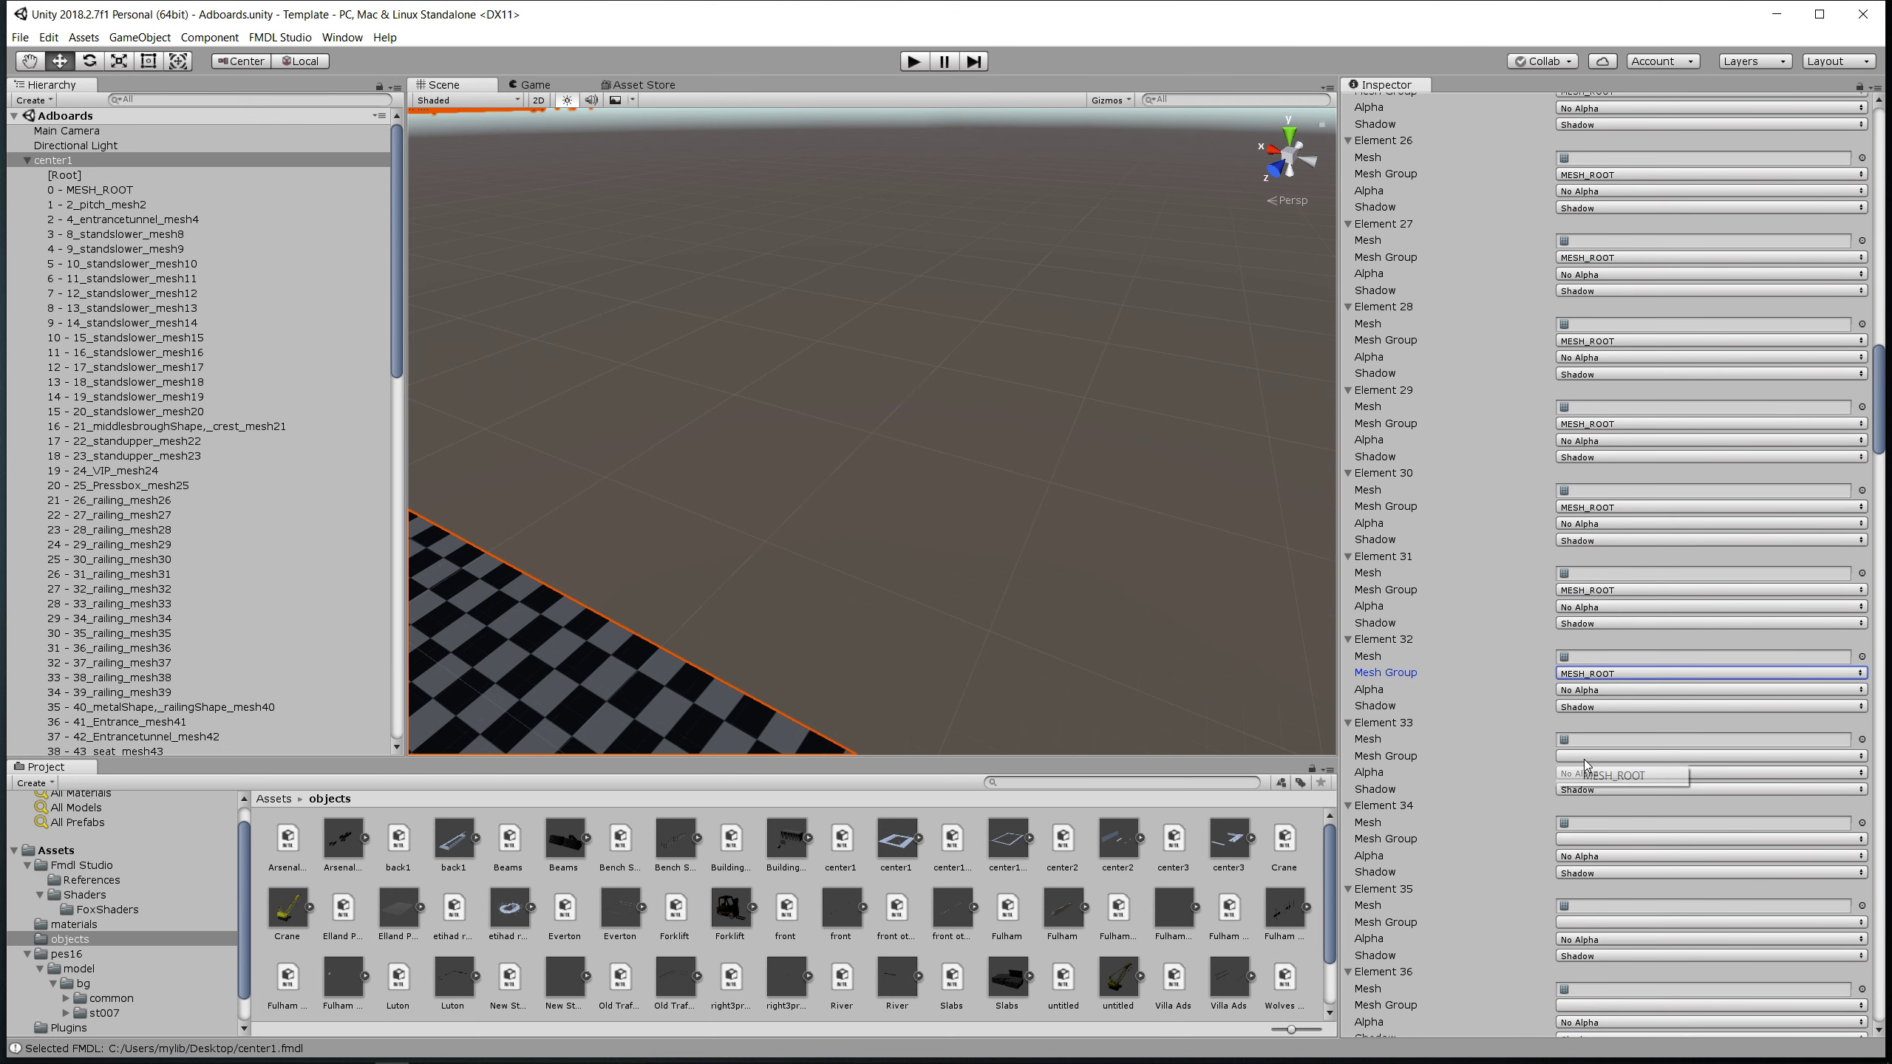
left_click(1586, 776)
left_click(1588, 839)
left_click(1591, 857)
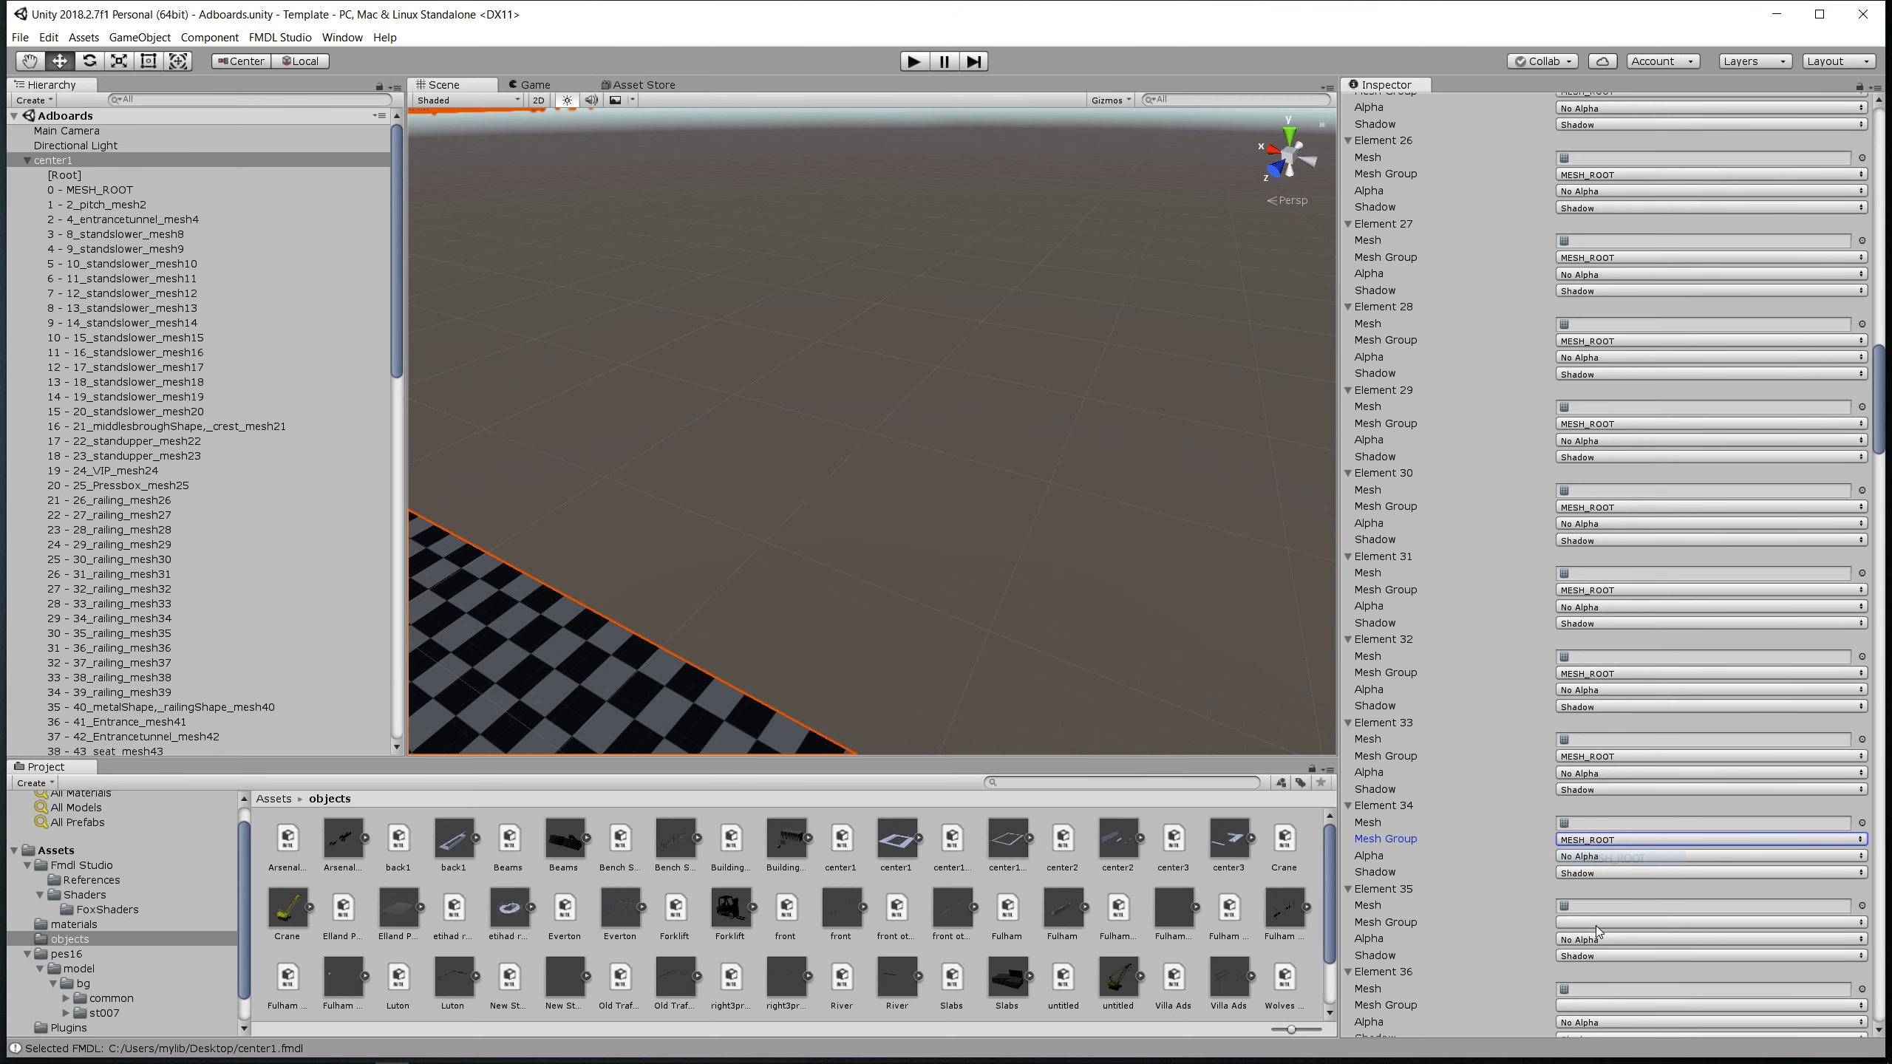
left_click(1596, 925)
left_click(1600, 941)
left_click(1589, 1005)
left_click(1590, 1024)
scroll(1588, 998, "down", 3)
scroll(1590, 1006, "down", 7)
left_click(1579, 535)
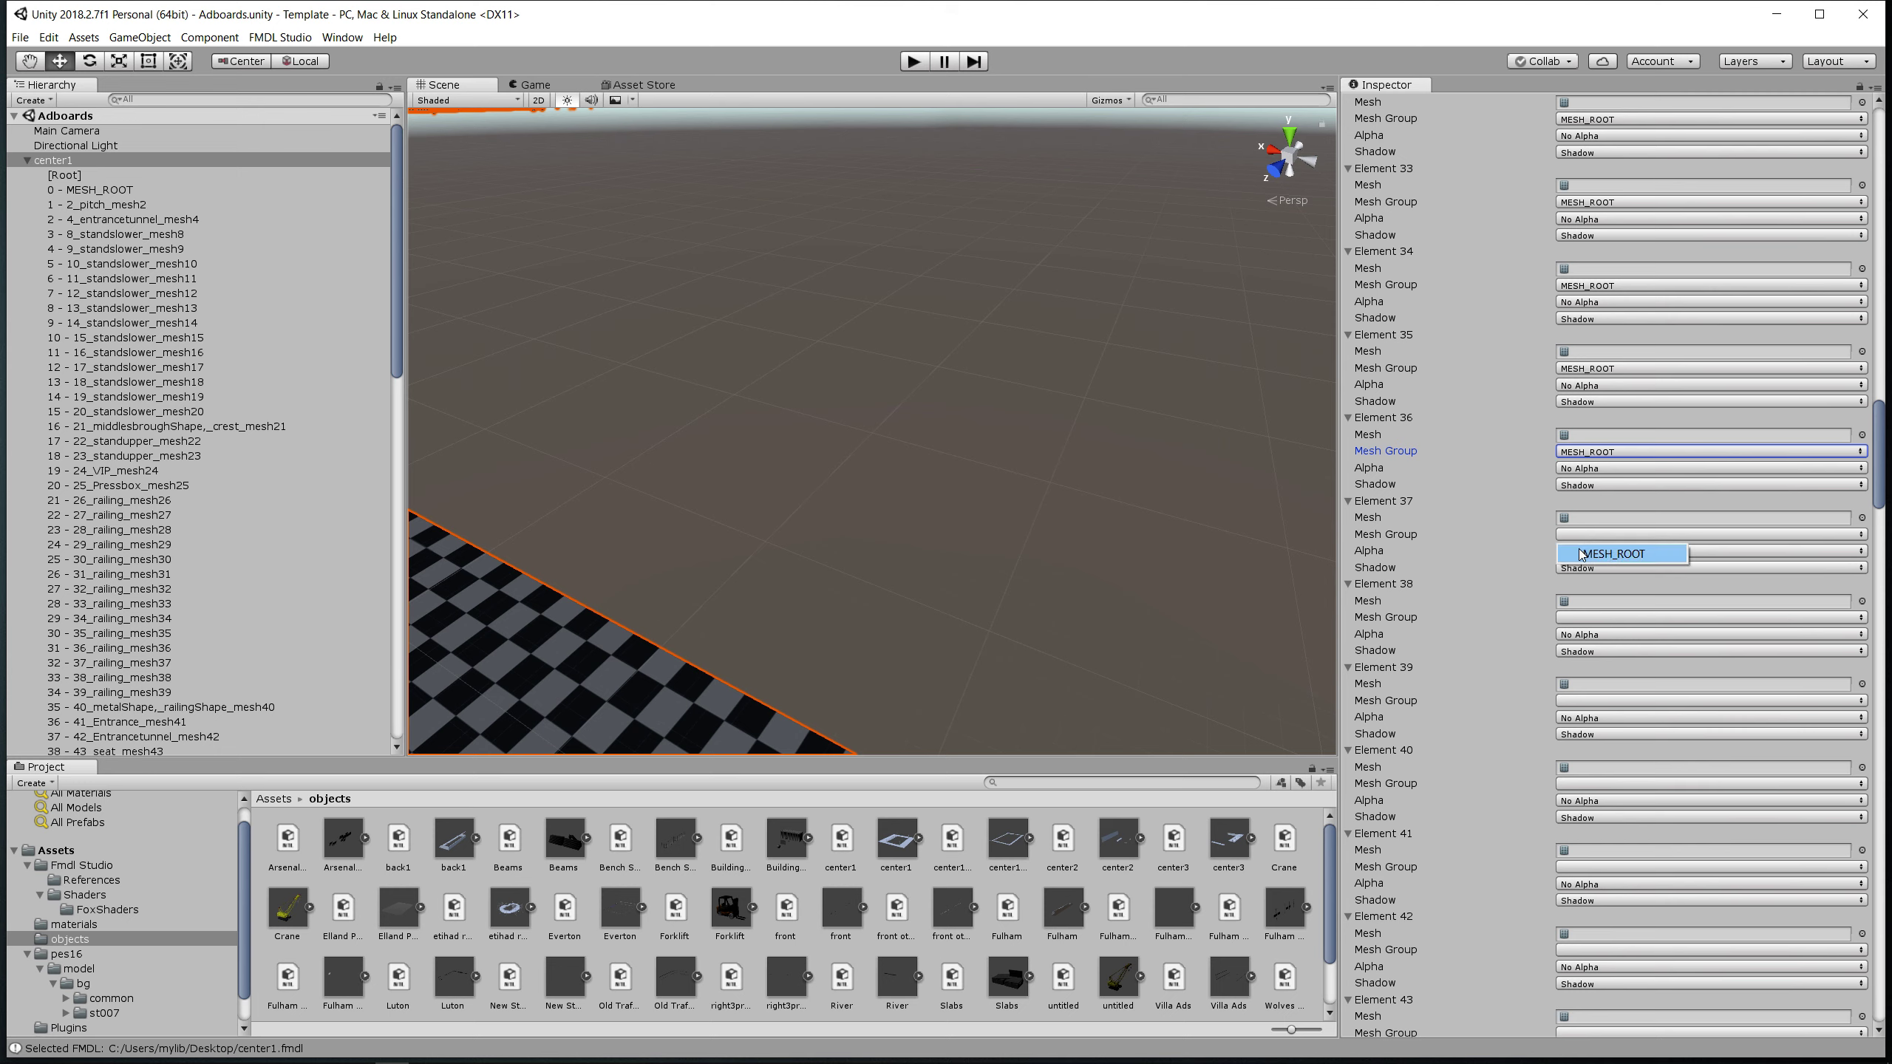
left_click(1581, 554)
left_click(1576, 618)
left_click(1579, 637)
left_click(1587, 700)
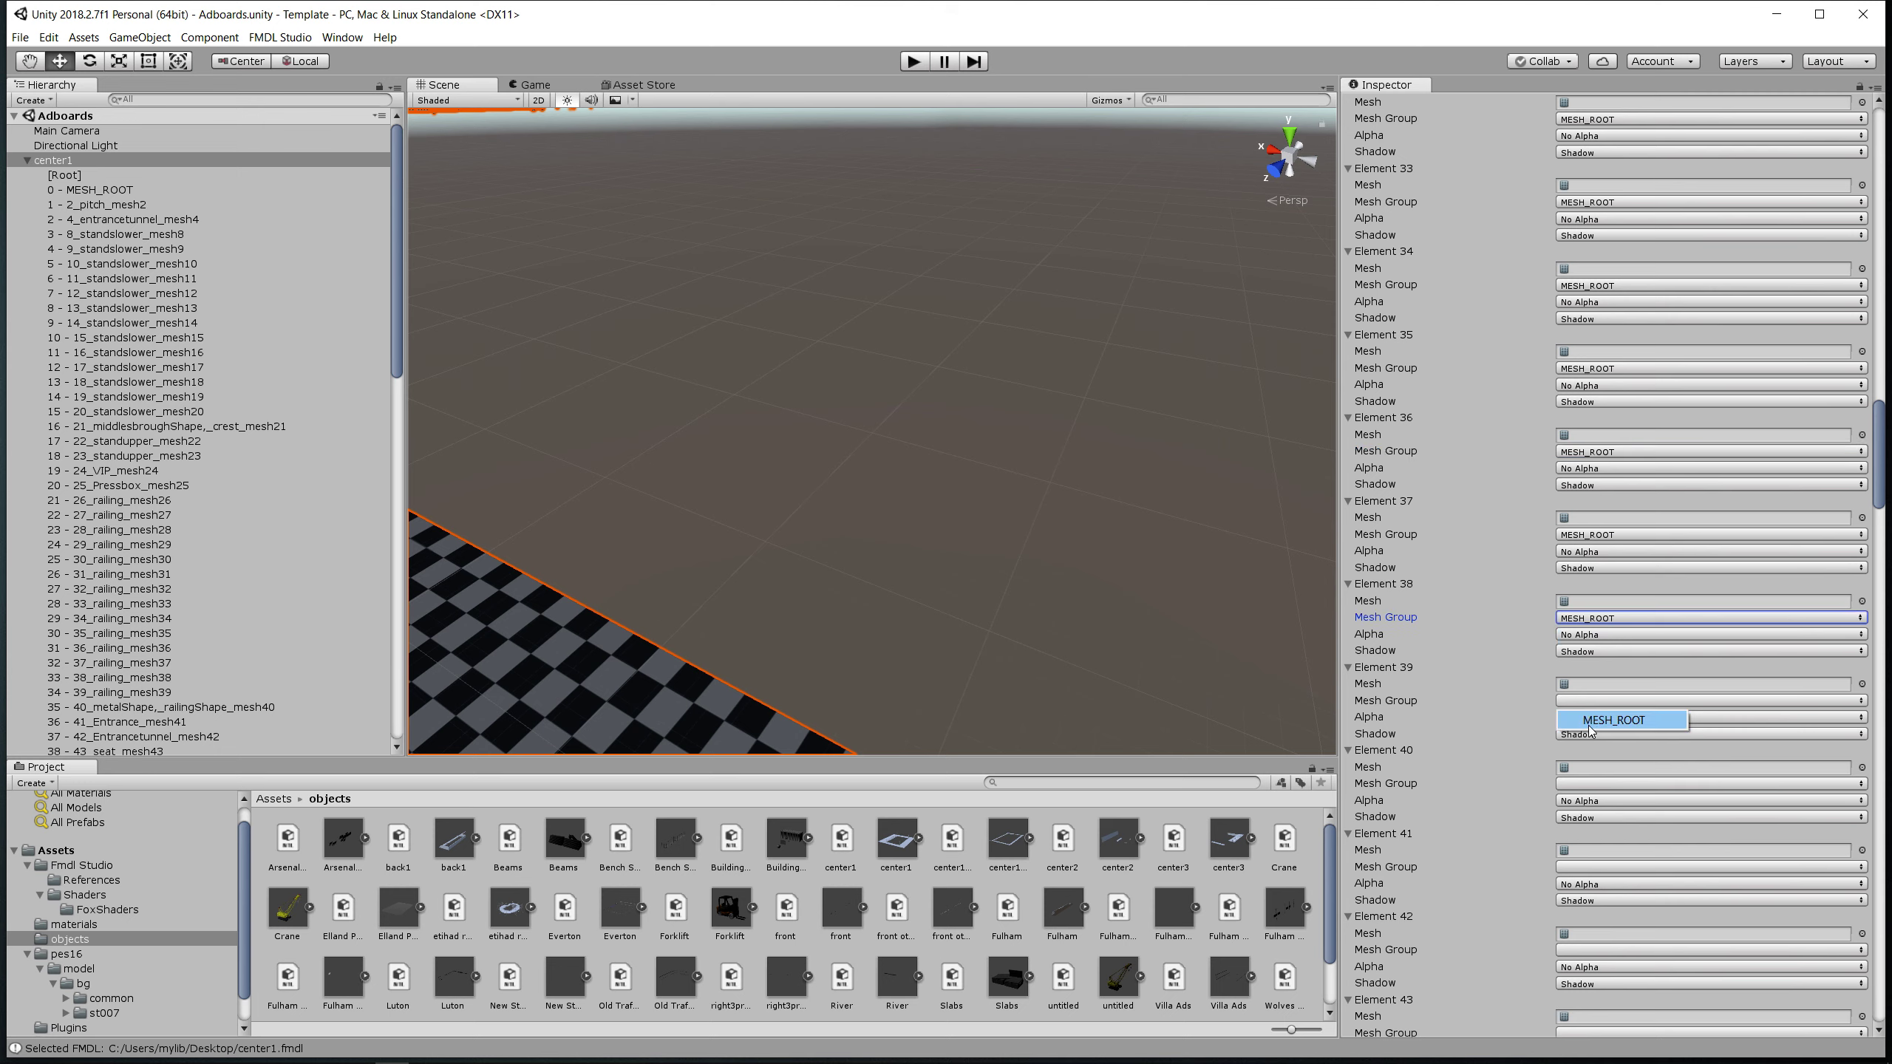
left_click(1584, 720)
left_click(1579, 784)
left_click(1580, 803)
left_click(1605, 867)
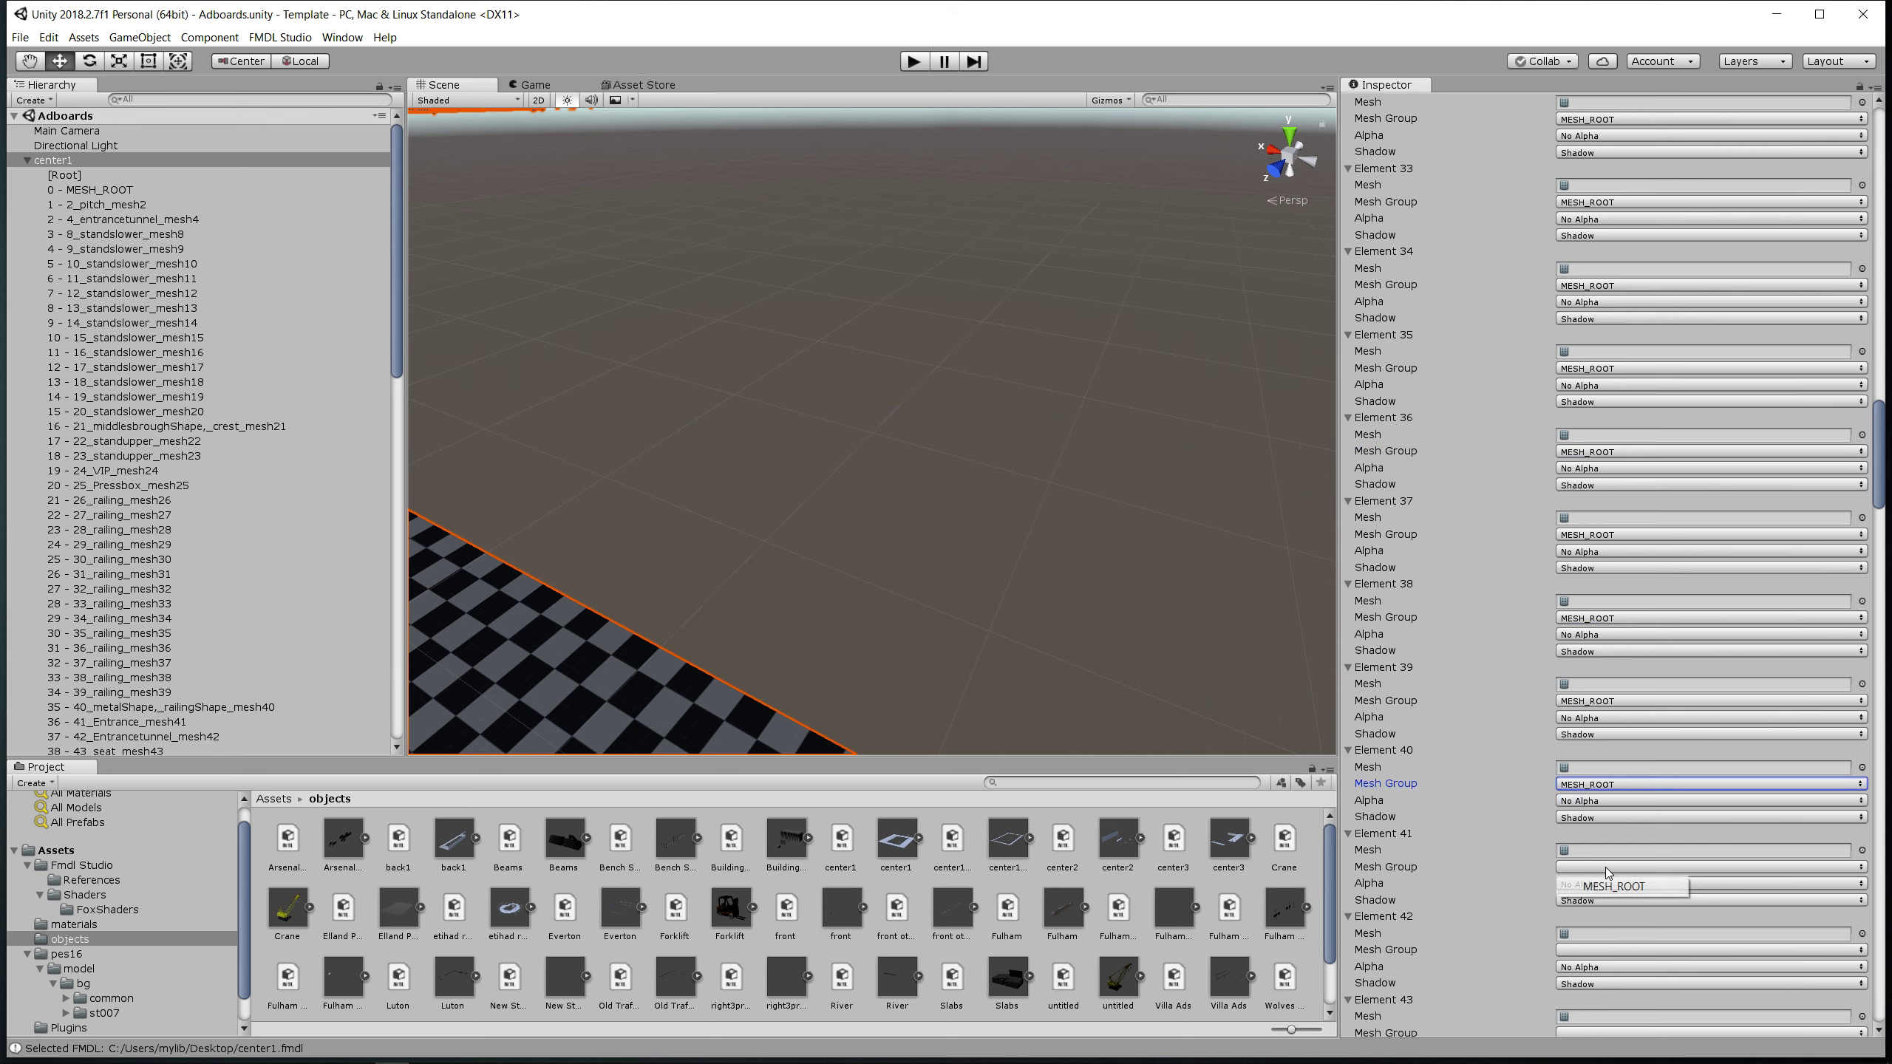
left_click(1602, 886)
left_click(1597, 951)
left_click(1596, 961)
- Set the Mesh Group of Elements 43 through 53 to MESH_ROOT
scroll(1597, 894, "down", 3)
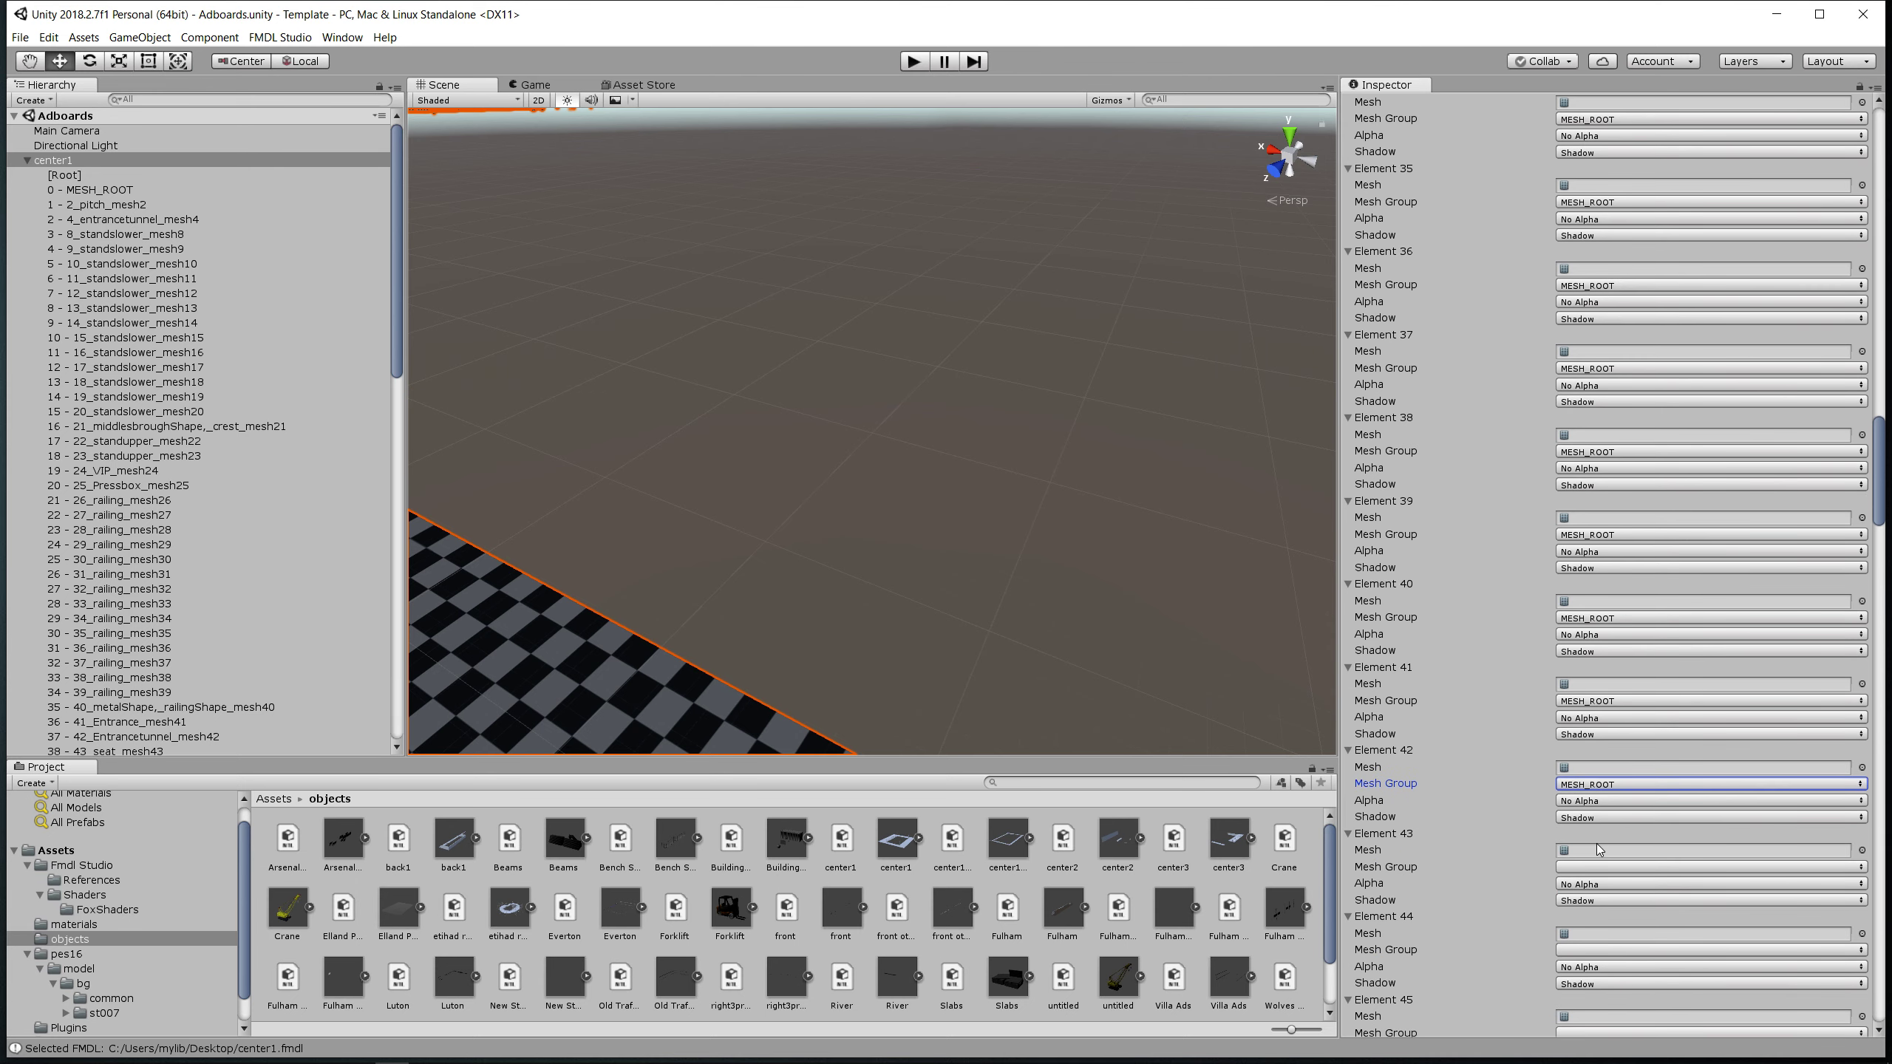
left_click(1596, 867)
left_click(1595, 886)
left_click(1587, 951)
left_click(1589, 968)
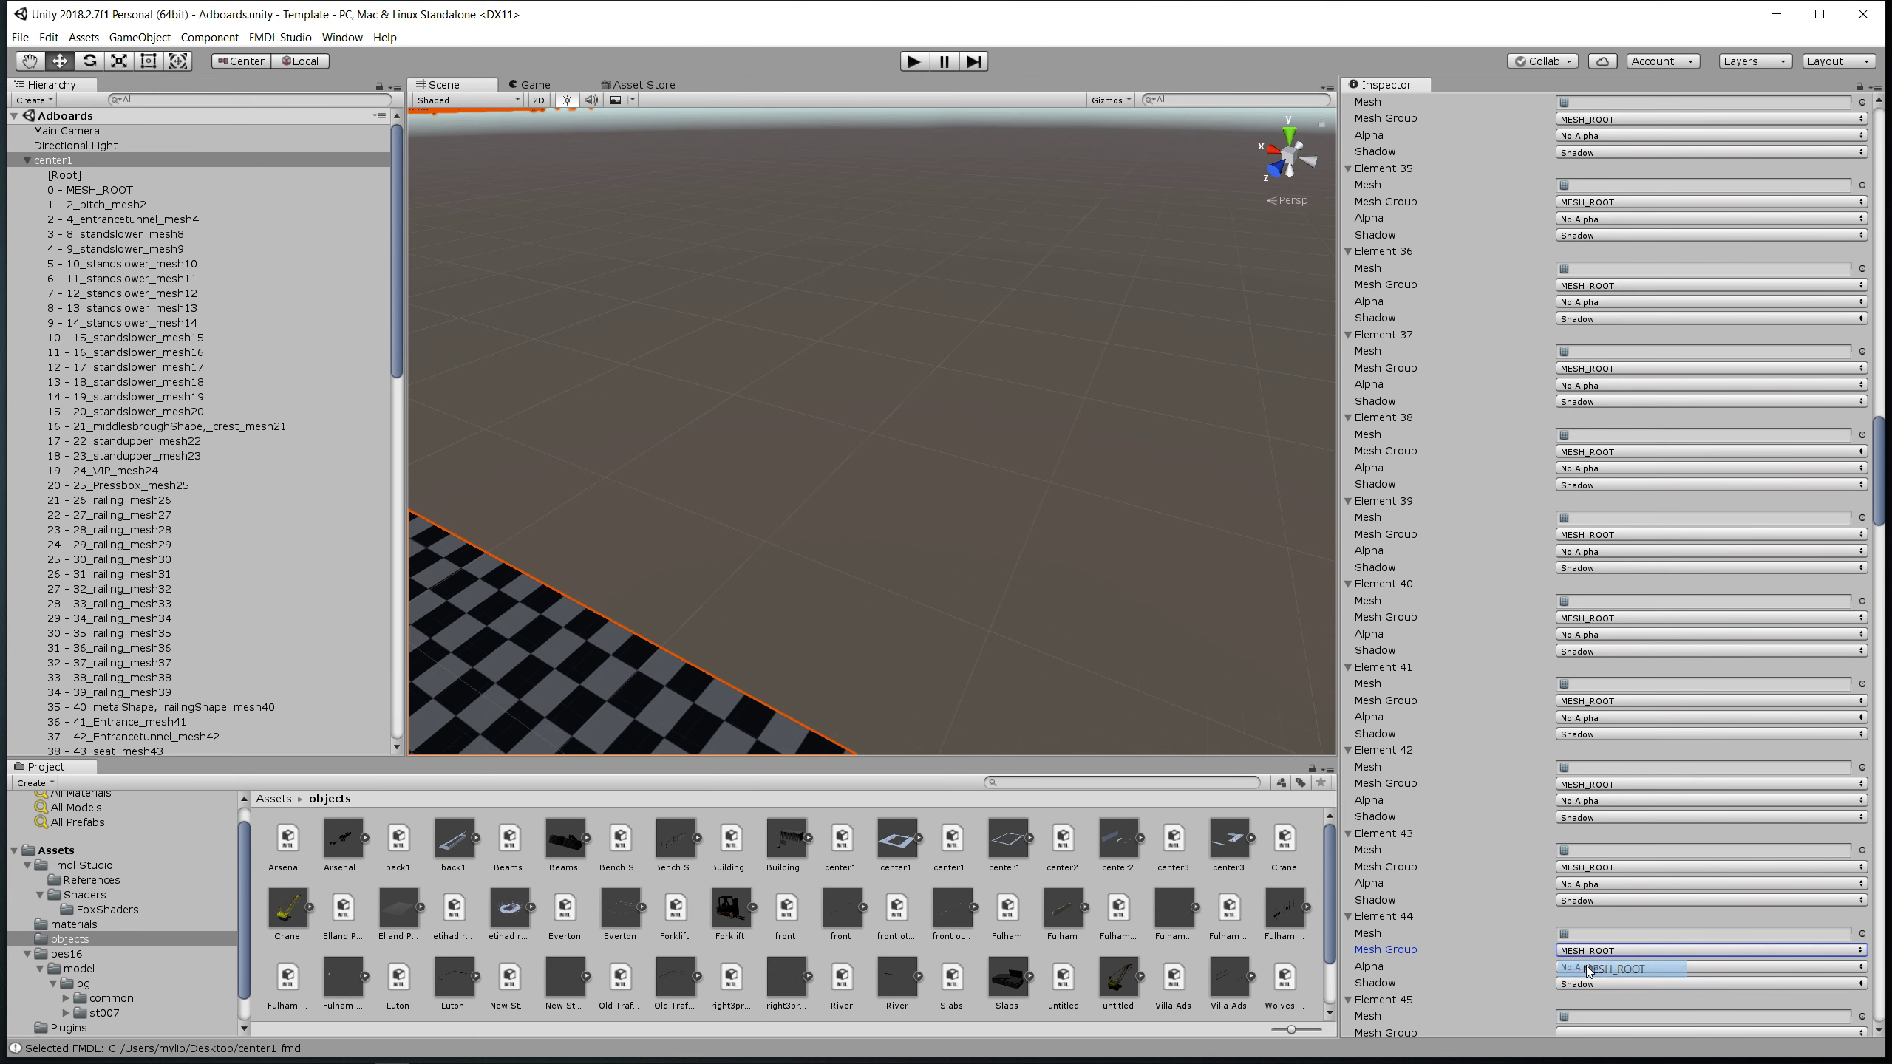
scroll(1594, 857, "down", 5)
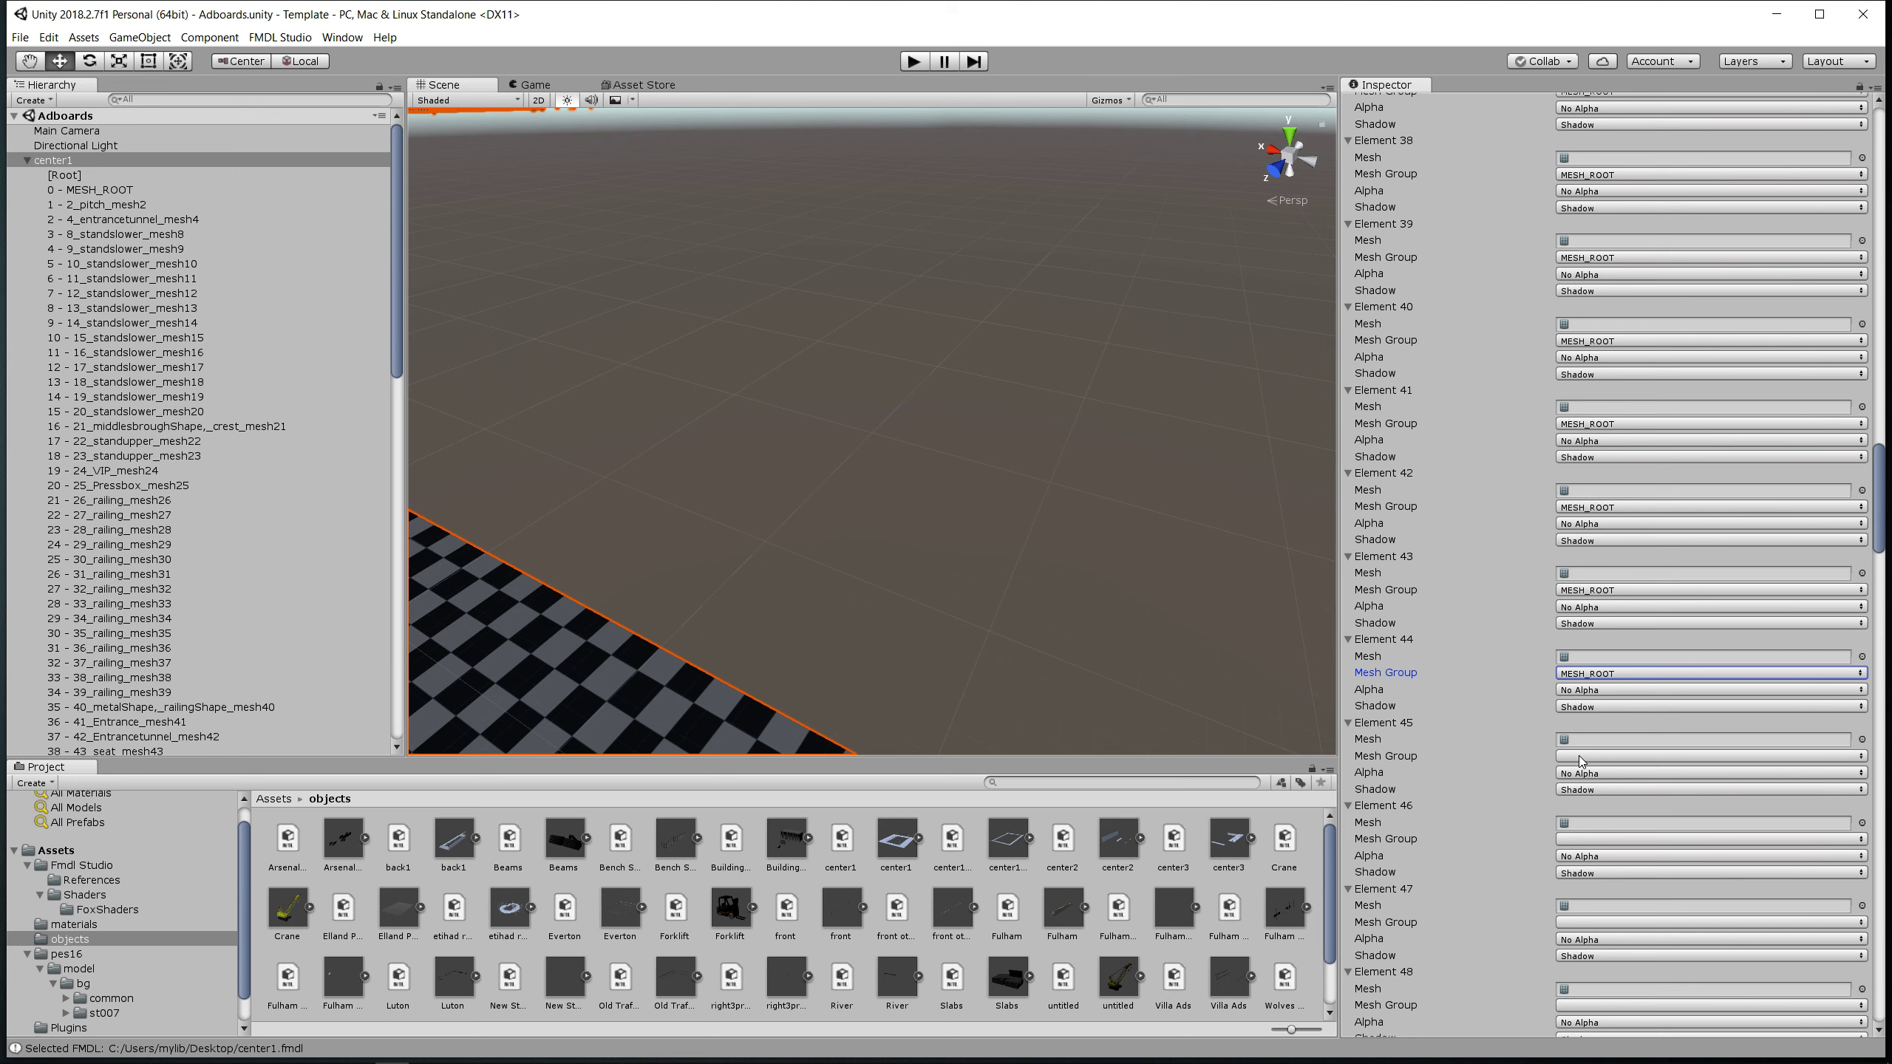
left_click(1579, 756)
left_click(1583, 775)
left_click(1586, 839)
left_click(1587, 858)
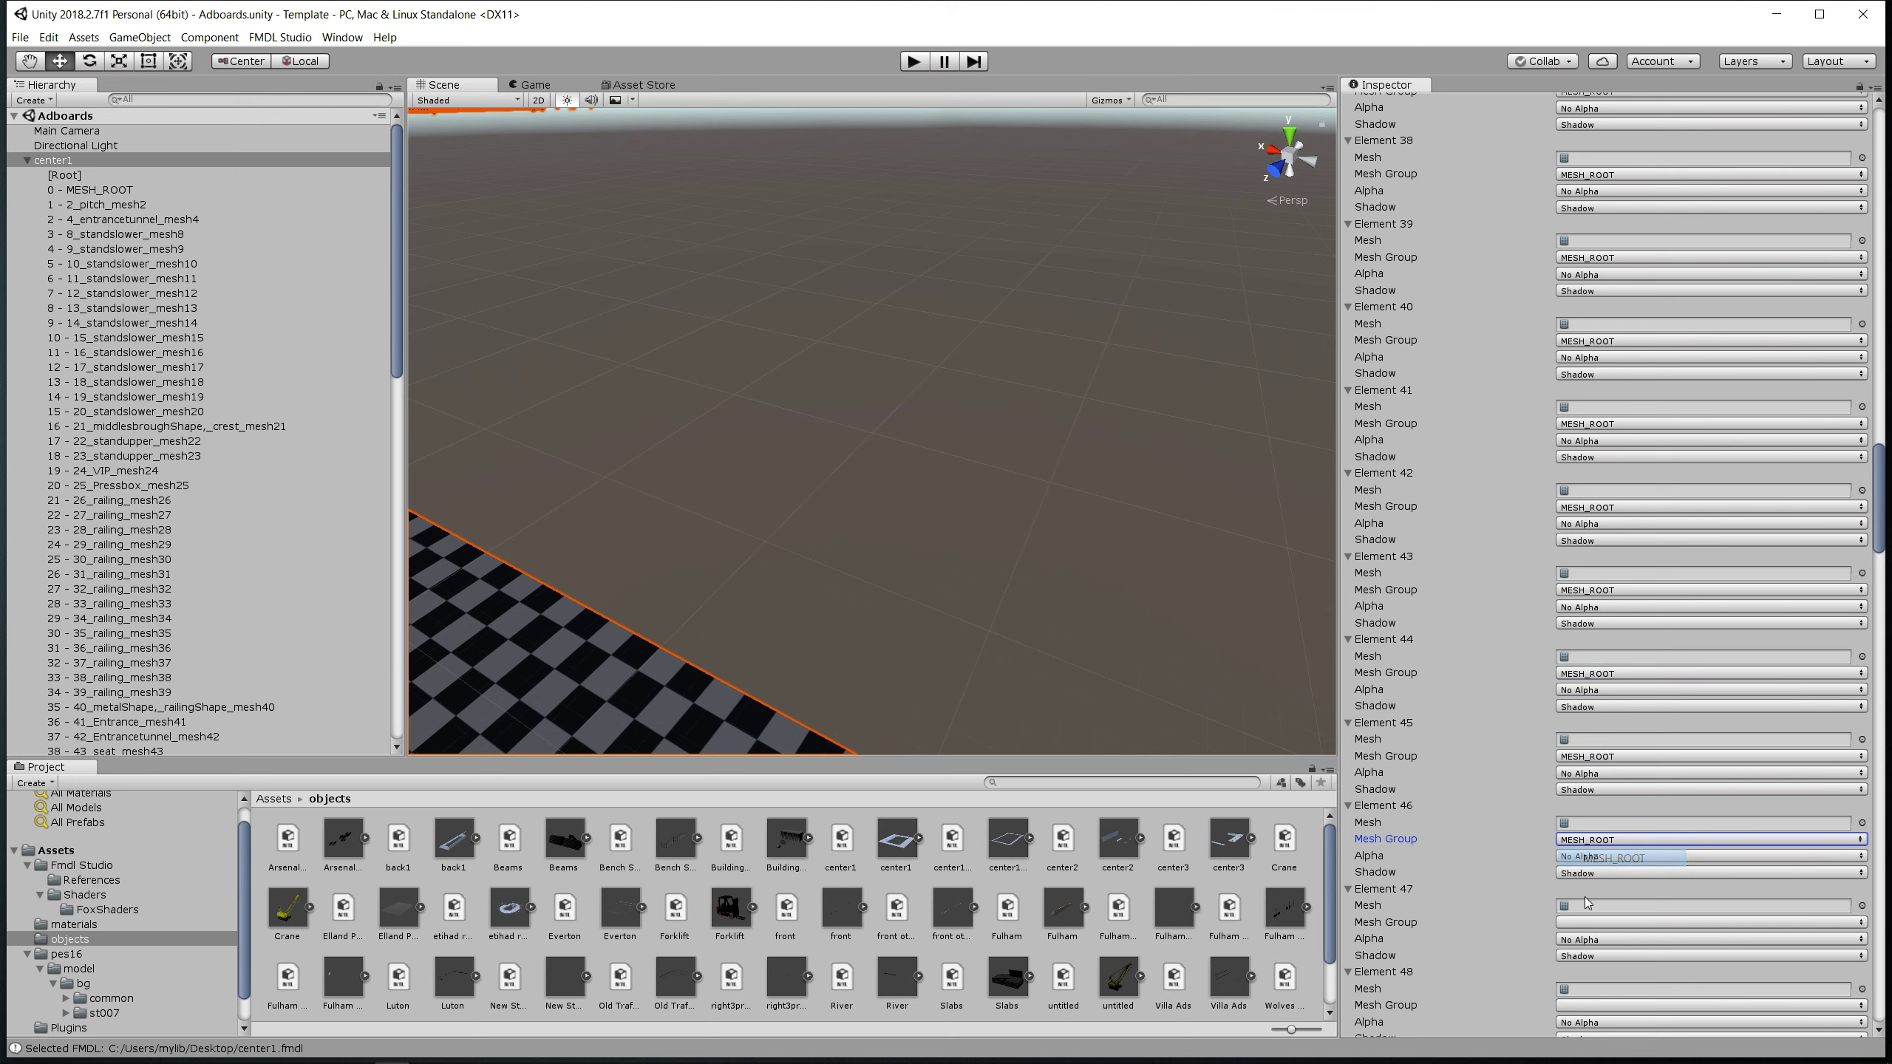
left_click(1585, 922)
left_click(1587, 940)
left_click(1577, 1005)
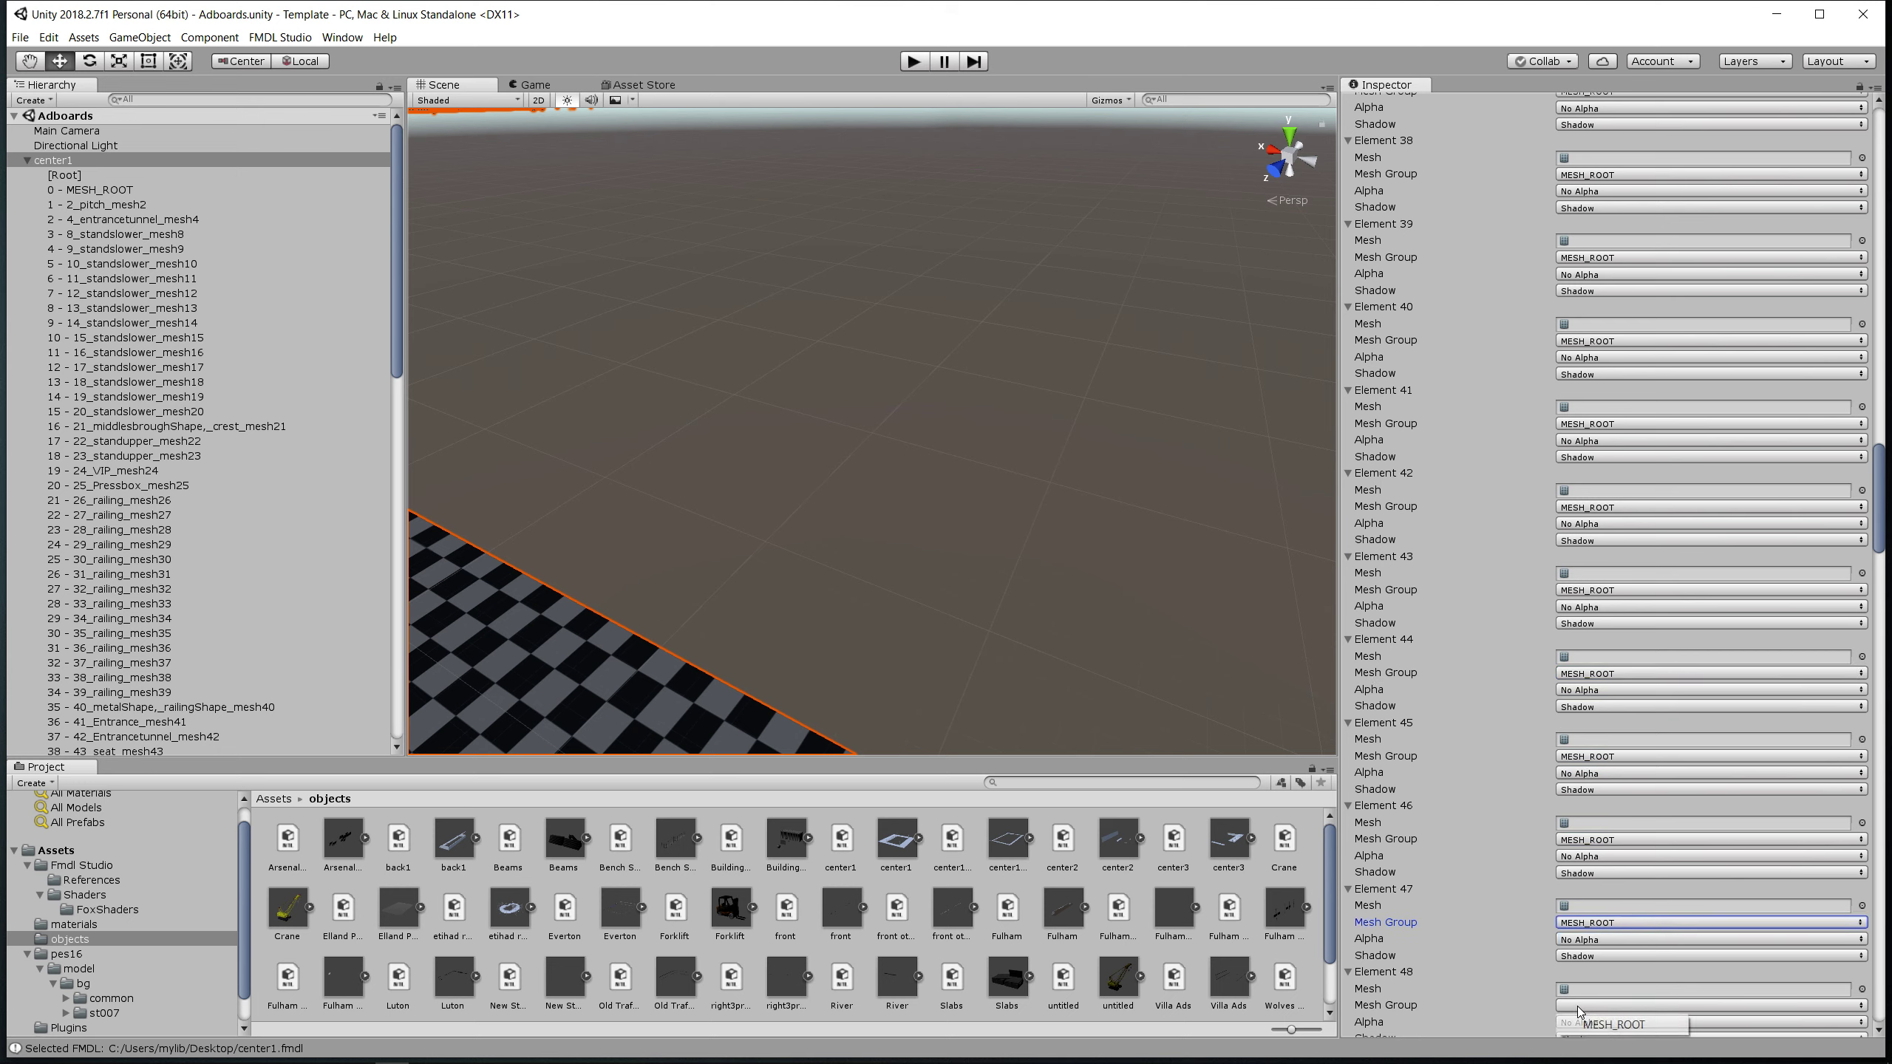
left_click(1584, 1025)
scroll(1581, 991, "down", 5)
left_click(1585, 811)
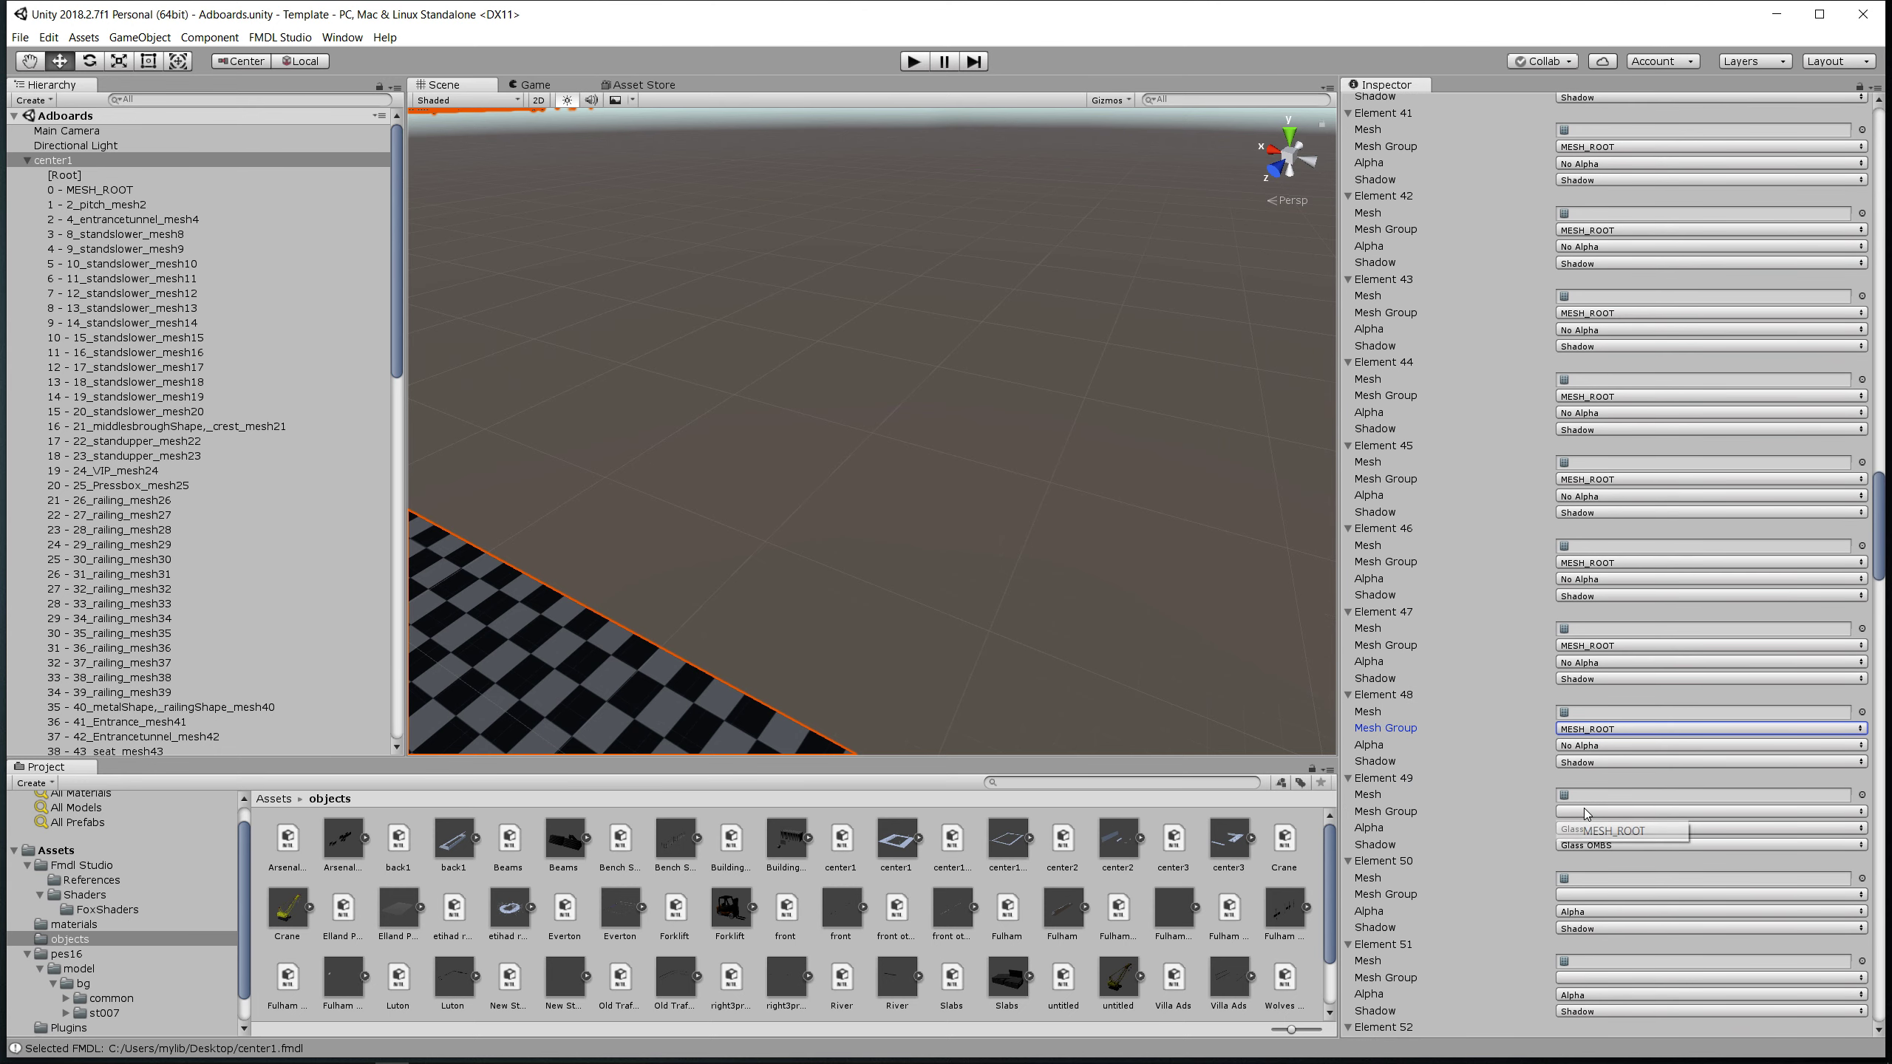
left_click(1587, 829)
left_click(1587, 895)
left_click(1587, 913)
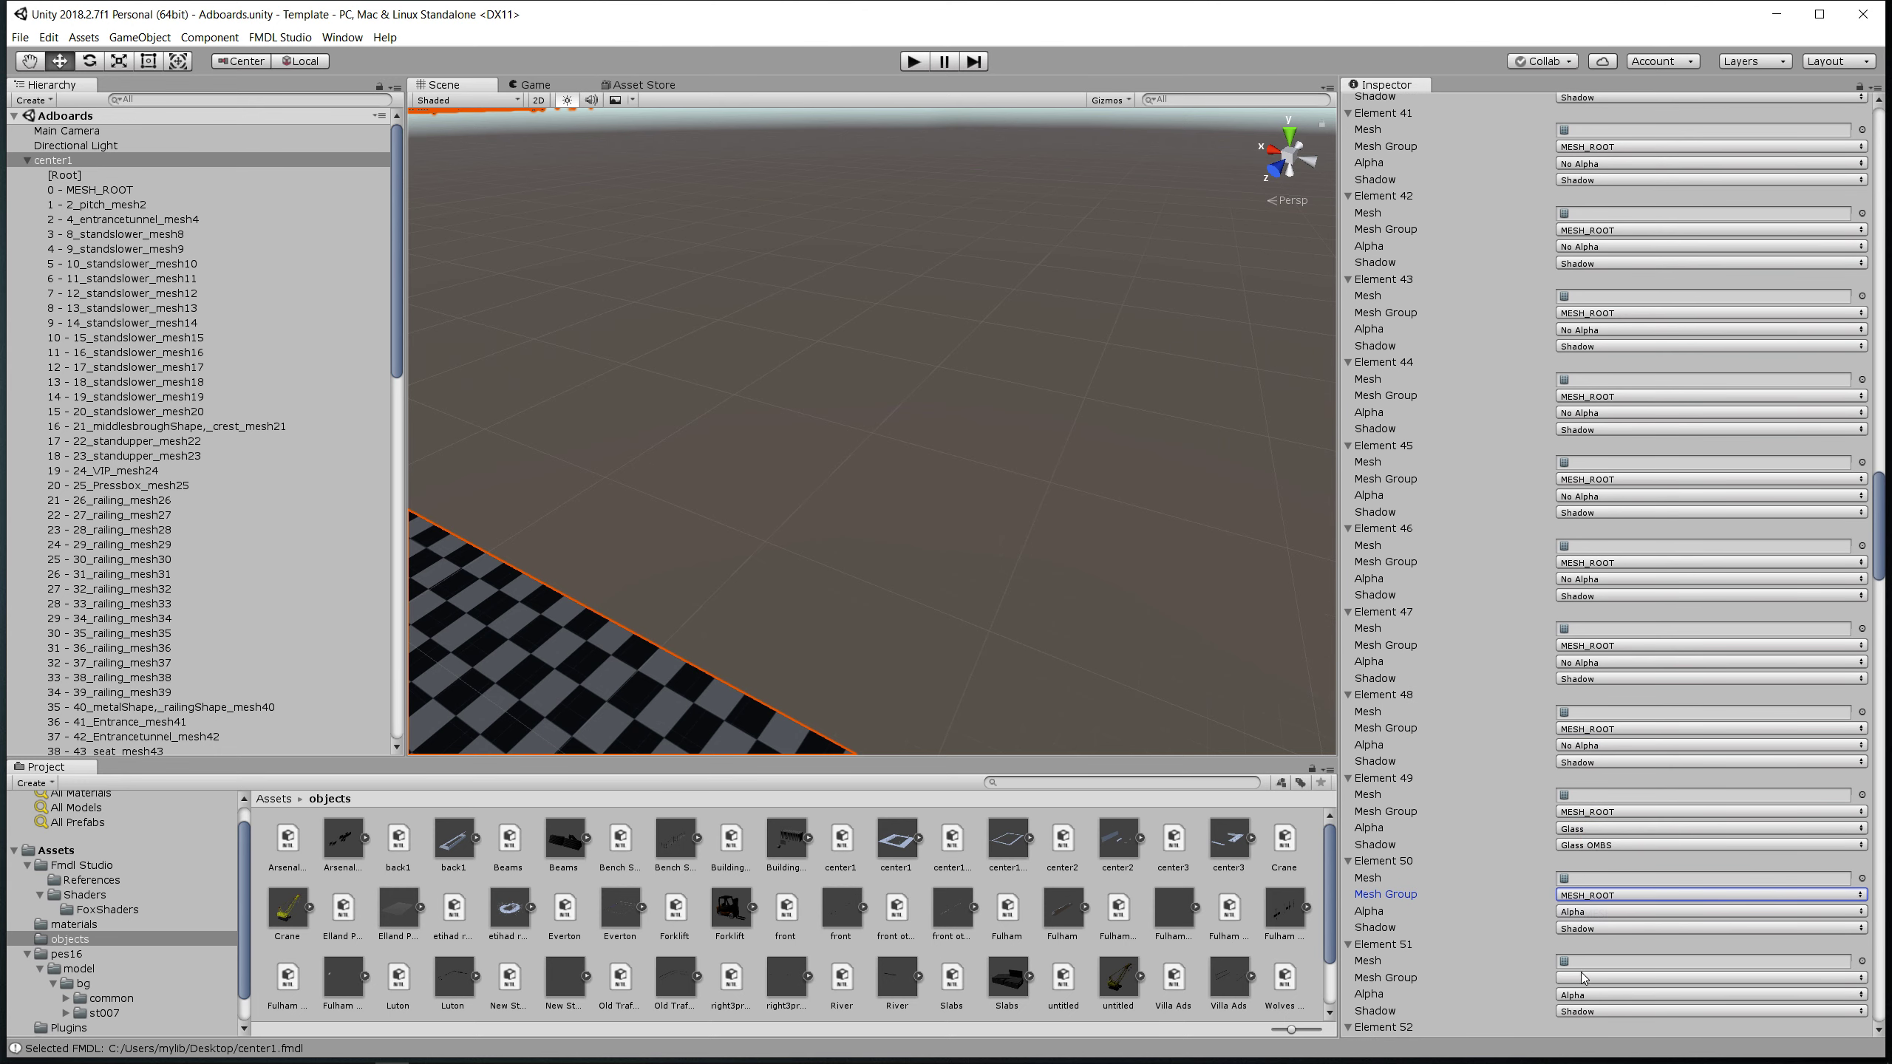
left_click(1584, 978)
left_click(1585, 997)
type("MESH_ROOT")
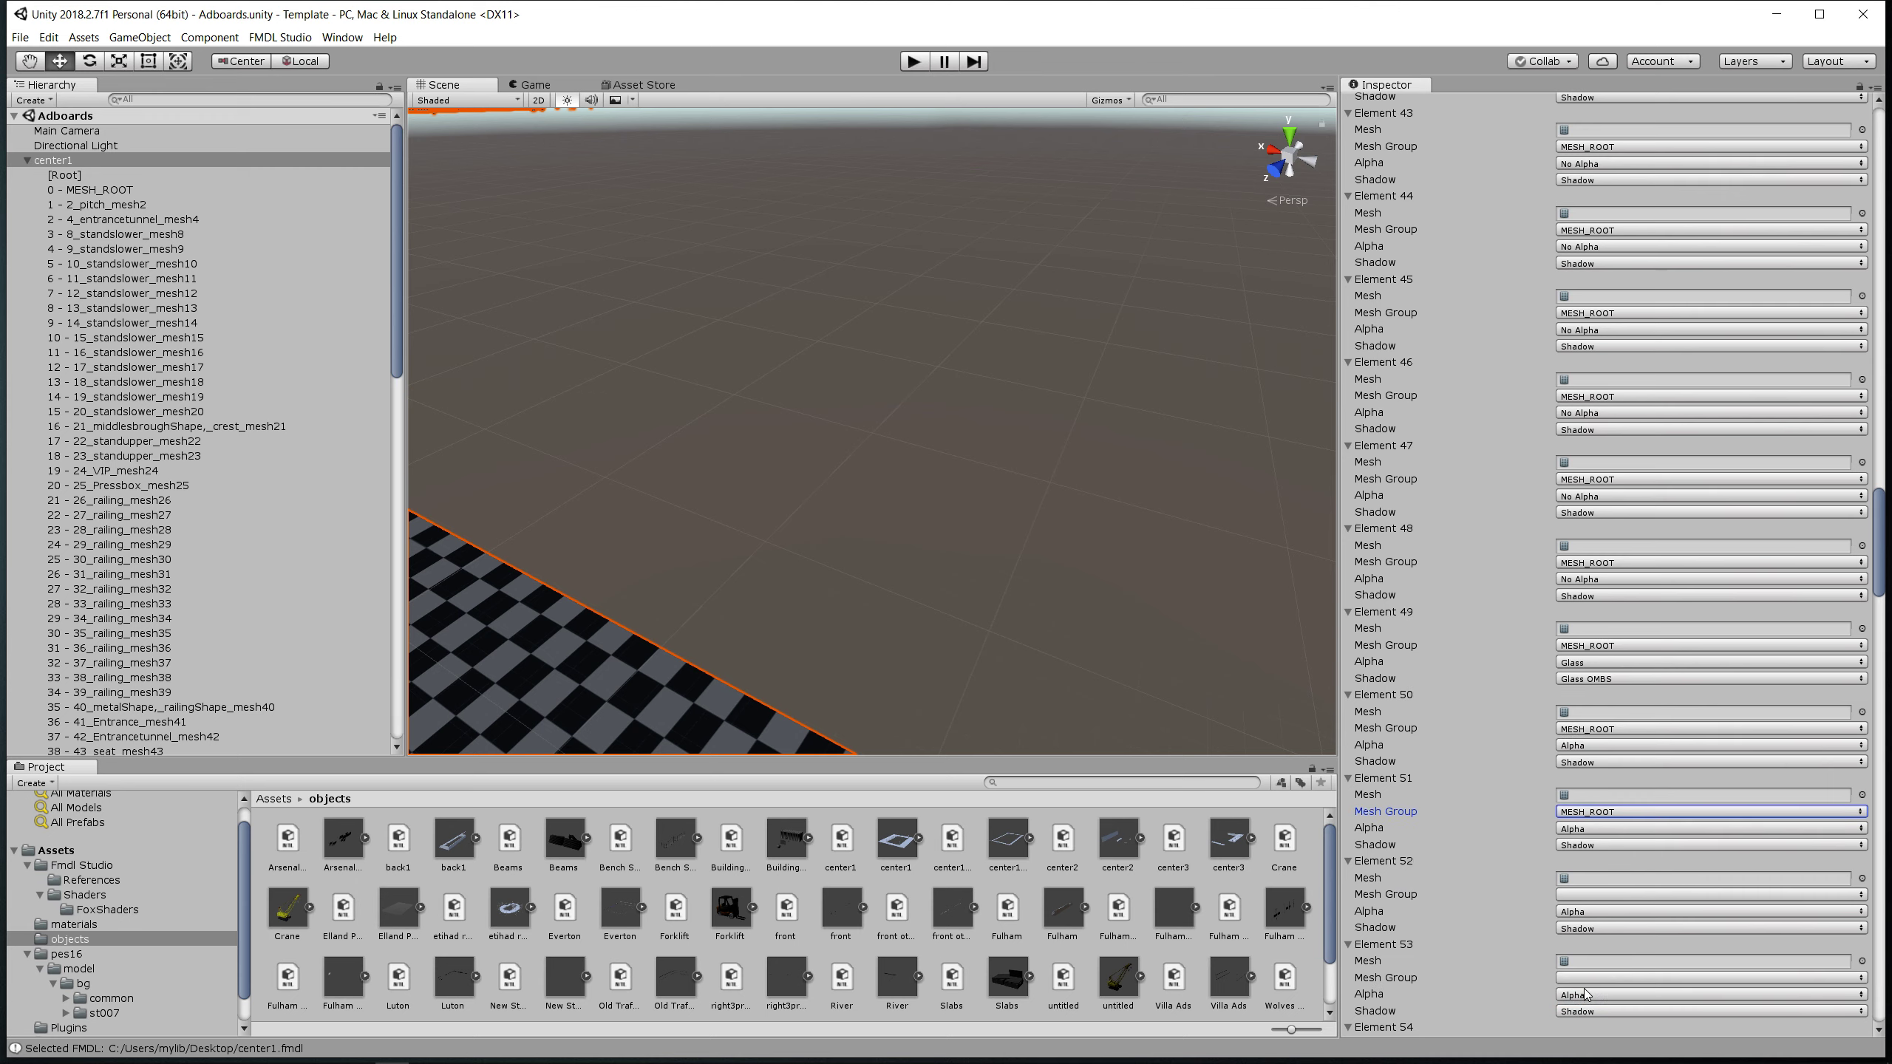
scroll(1588, 838, "down", 4)
left_click(1588, 839)
left_click(1594, 859)
left_click(1593, 923)
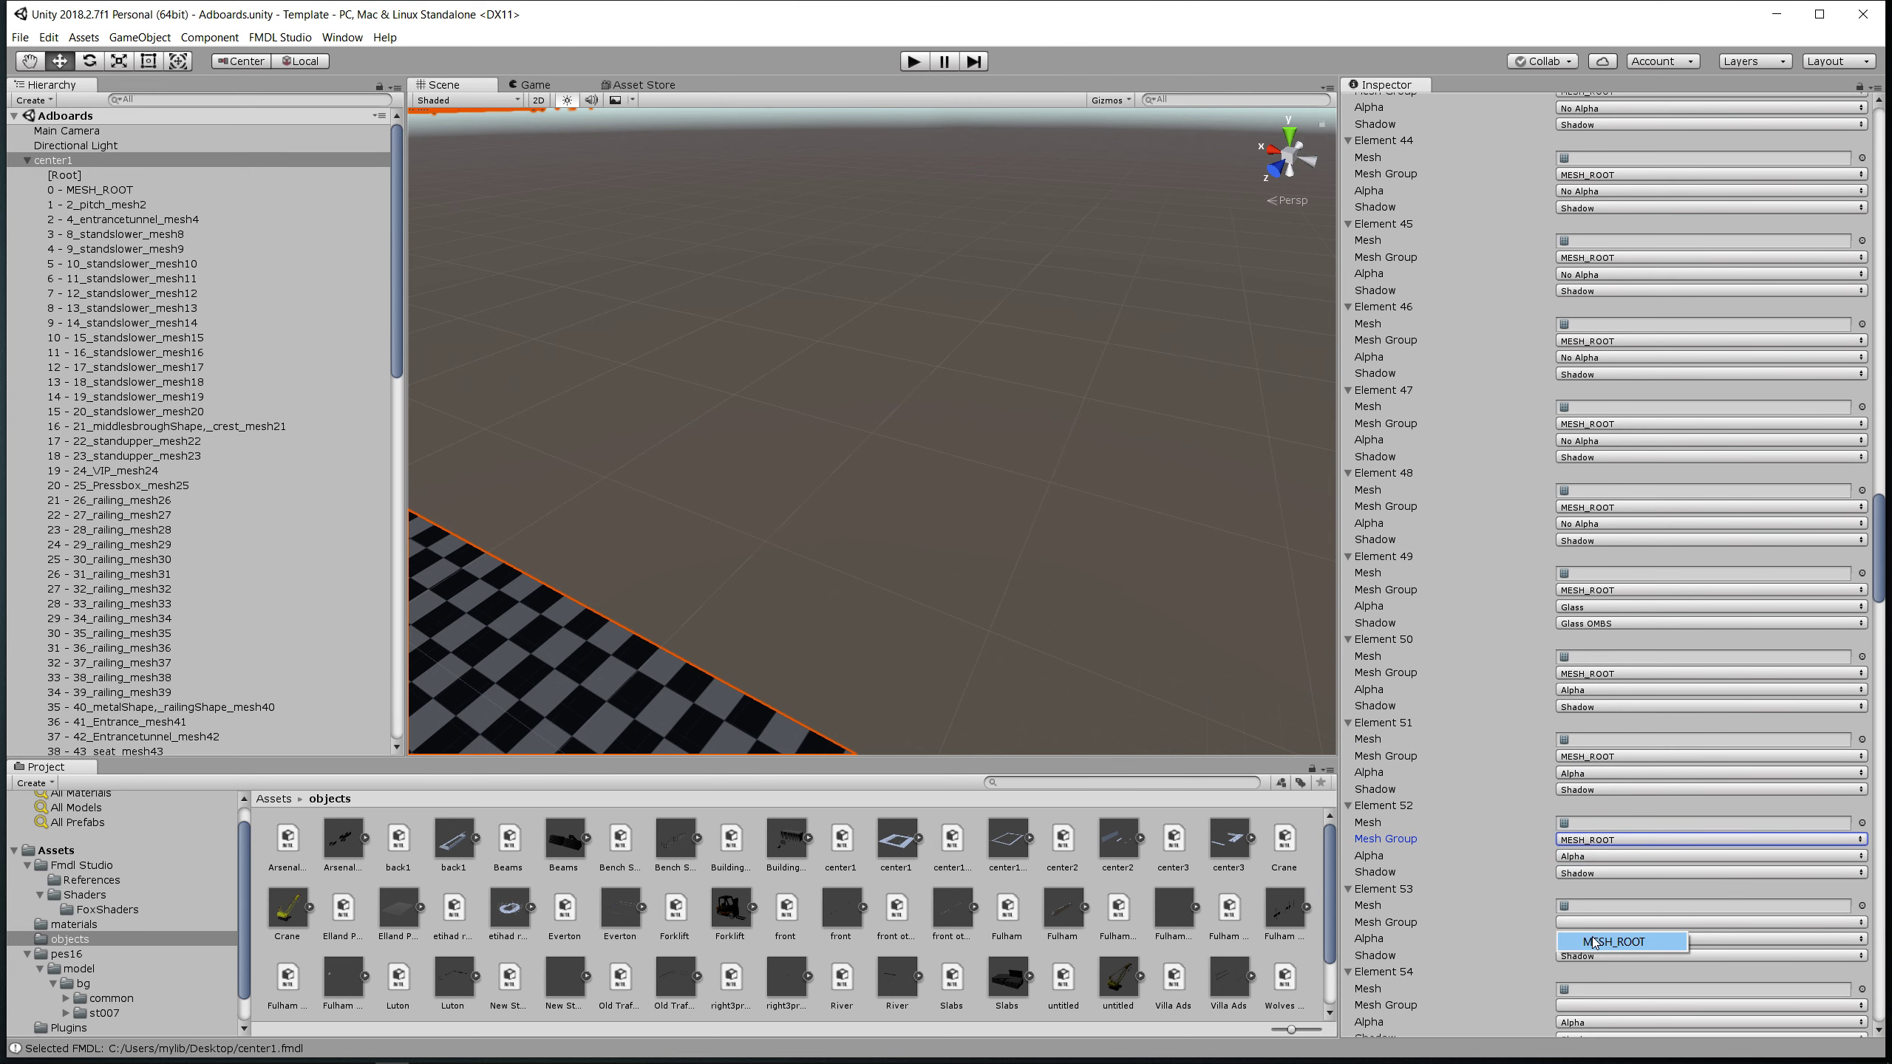
left_click(1595, 941)
- Set the Mesh Group of Elements 54 through 64 to MESH_ROOT
scroll(1593, 884, "down", 4)
left_click(1576, 787)
left_click(1577, 805)
left_click(1581, 867)
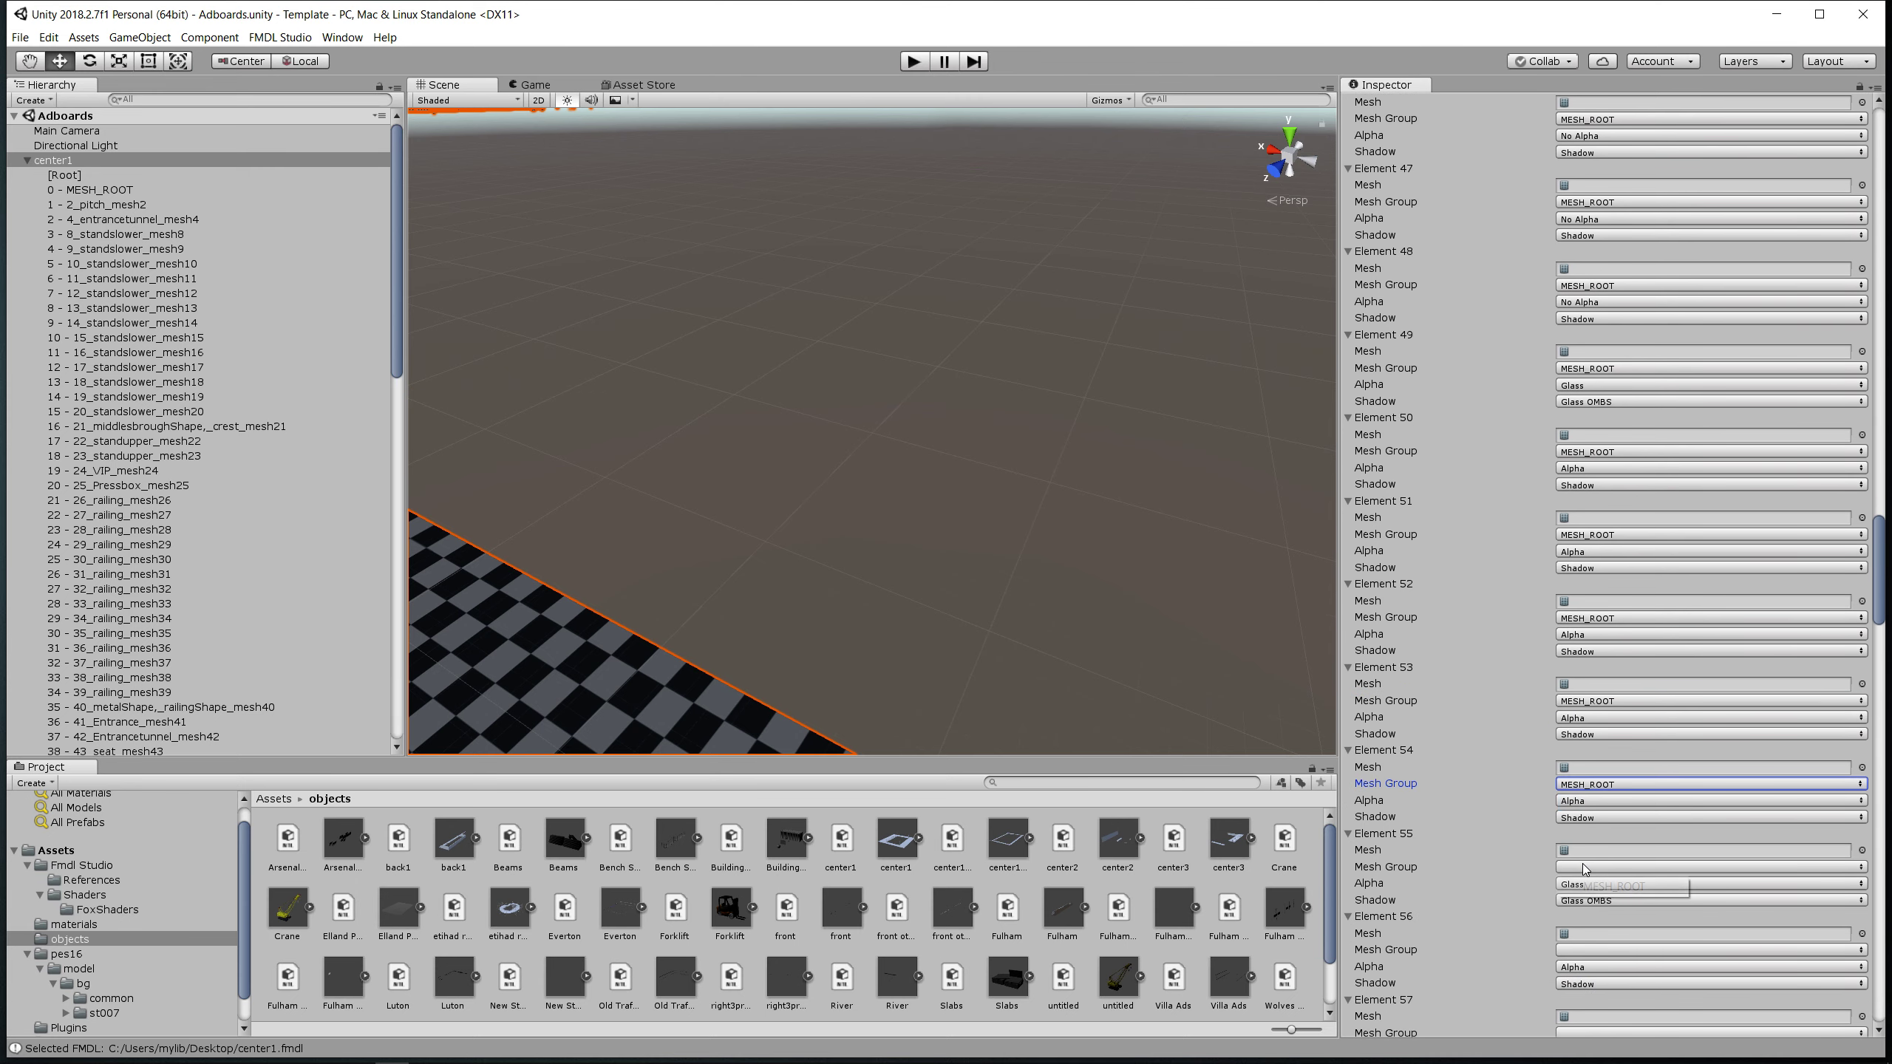
left_click(1586, 885)
left_click(1591, 950)
left_click(1589, 968)
scroll(1588, 854, "down", 4)
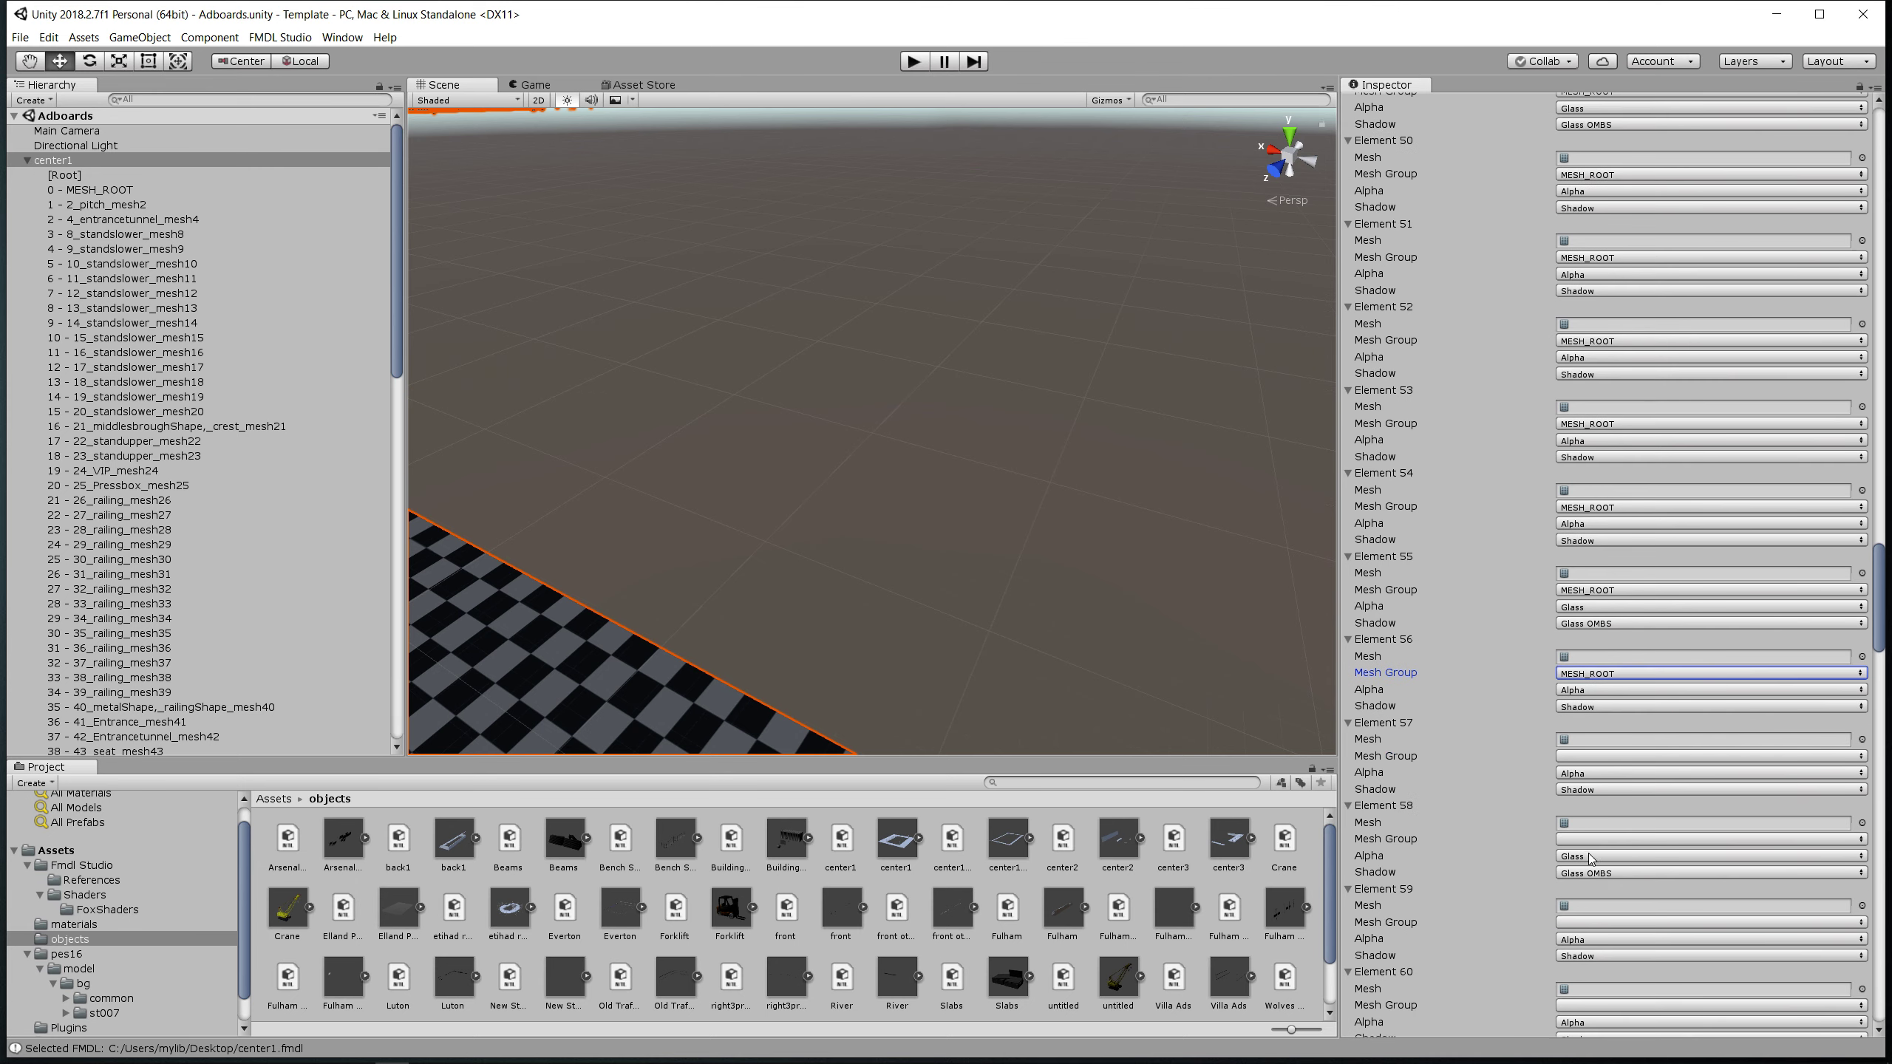
left_click(1581, 756)
left_click(1582, 774)
left_click(1587, 838)
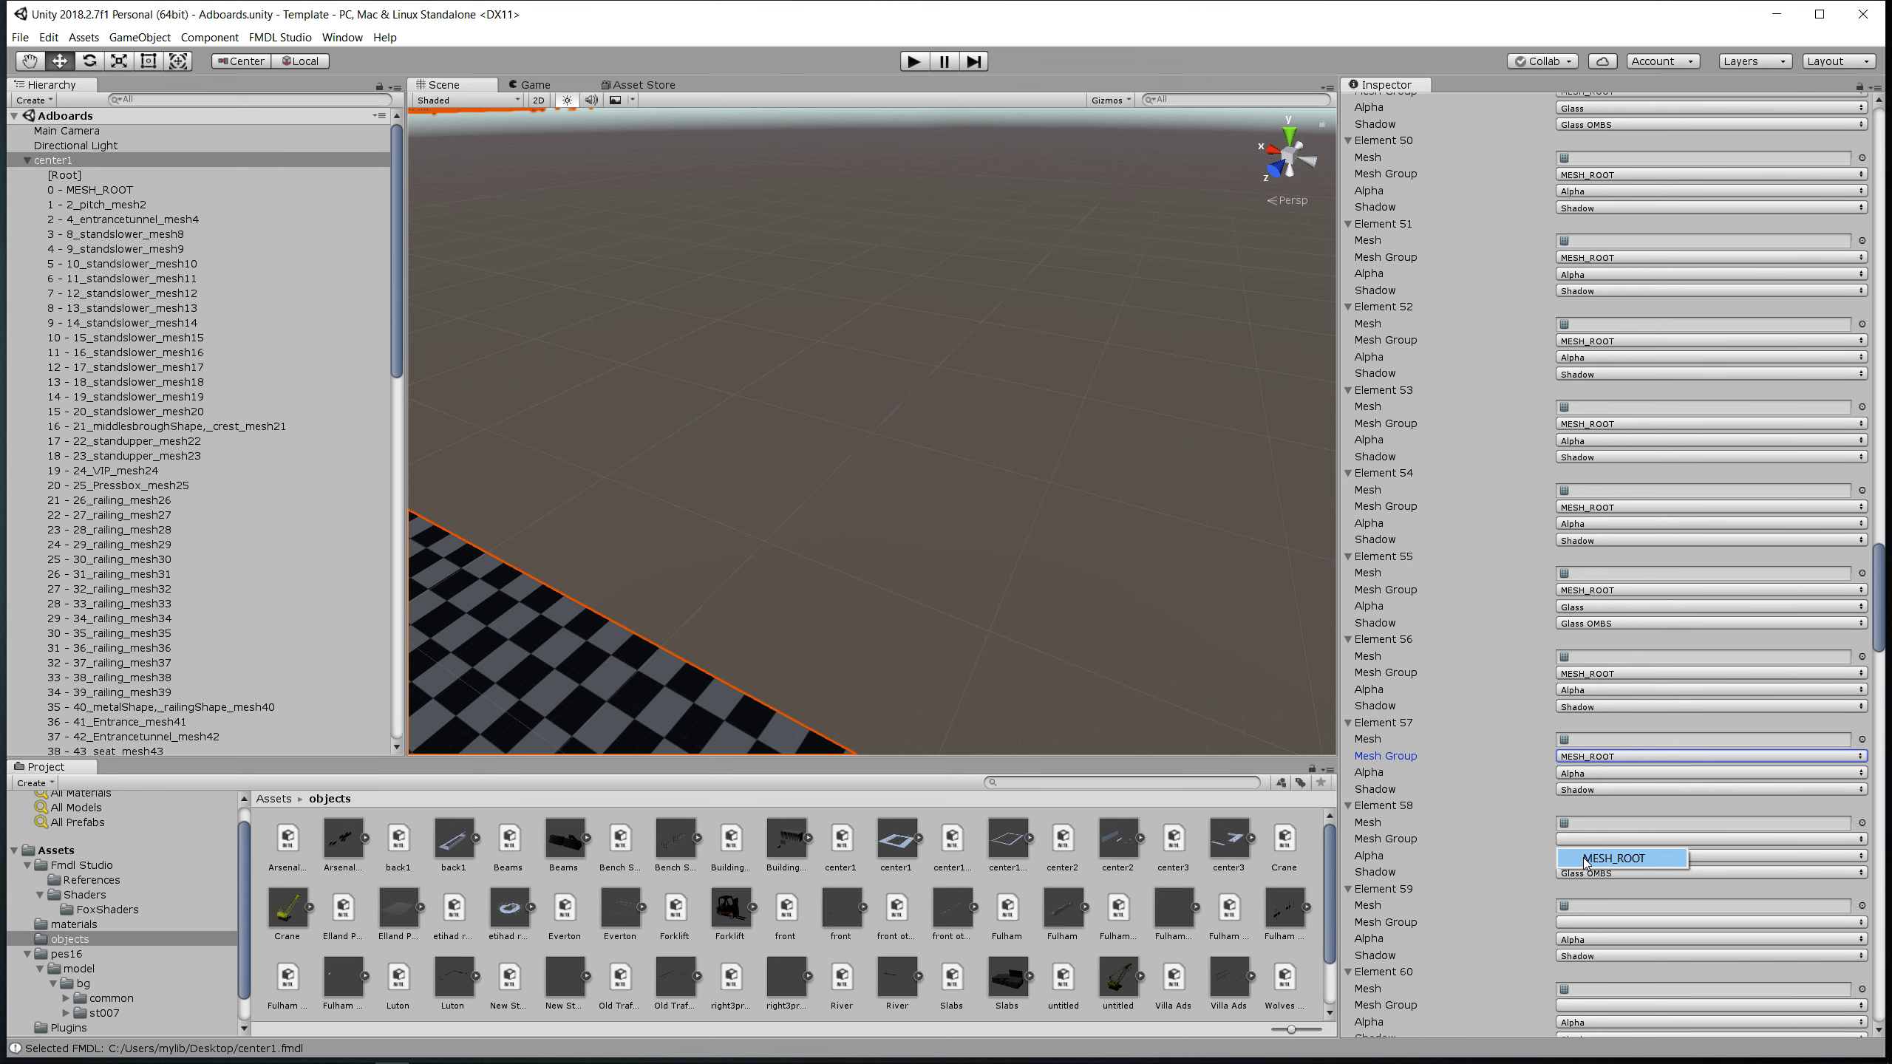
left_click(1589, 857)
left_click(1590, 921)
left_click(1594, 940)
scroll(1595, 894, "down", 2)
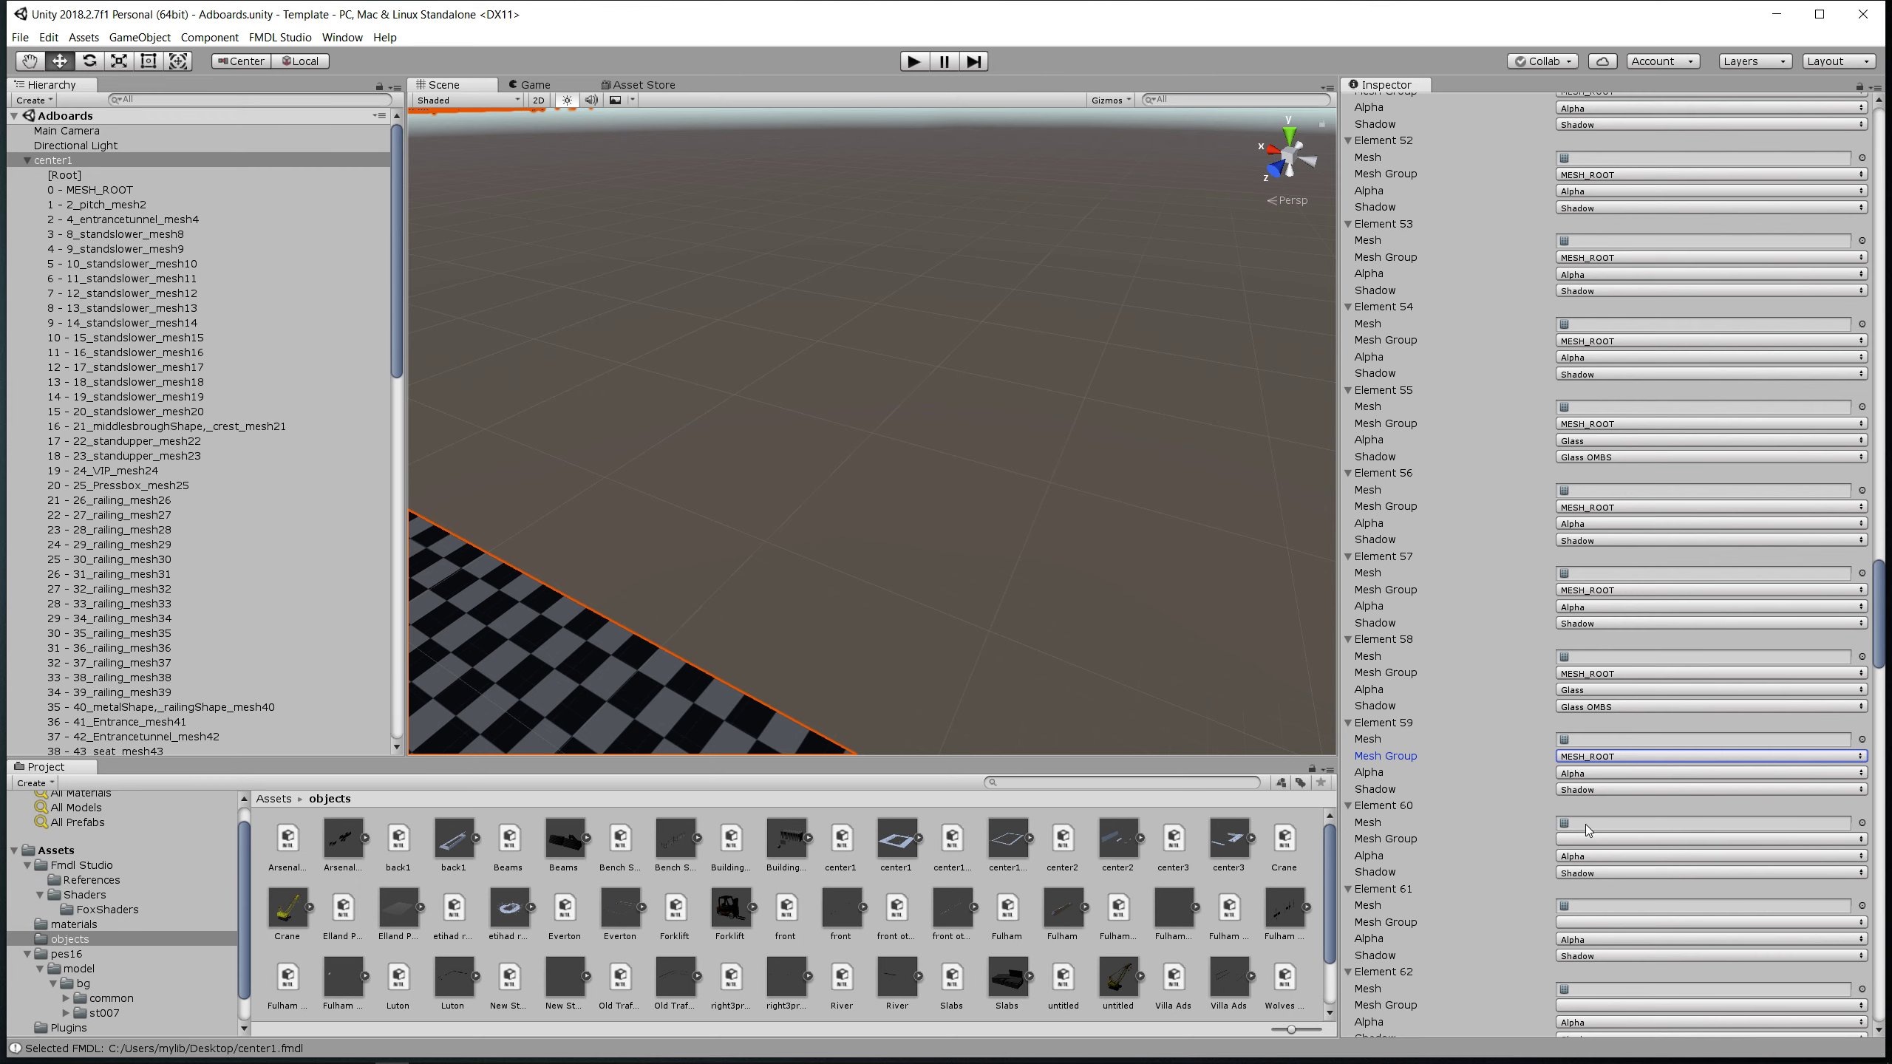
left_click(1587, 839)
left_click(1588, 859)
left_click(1587, 922)
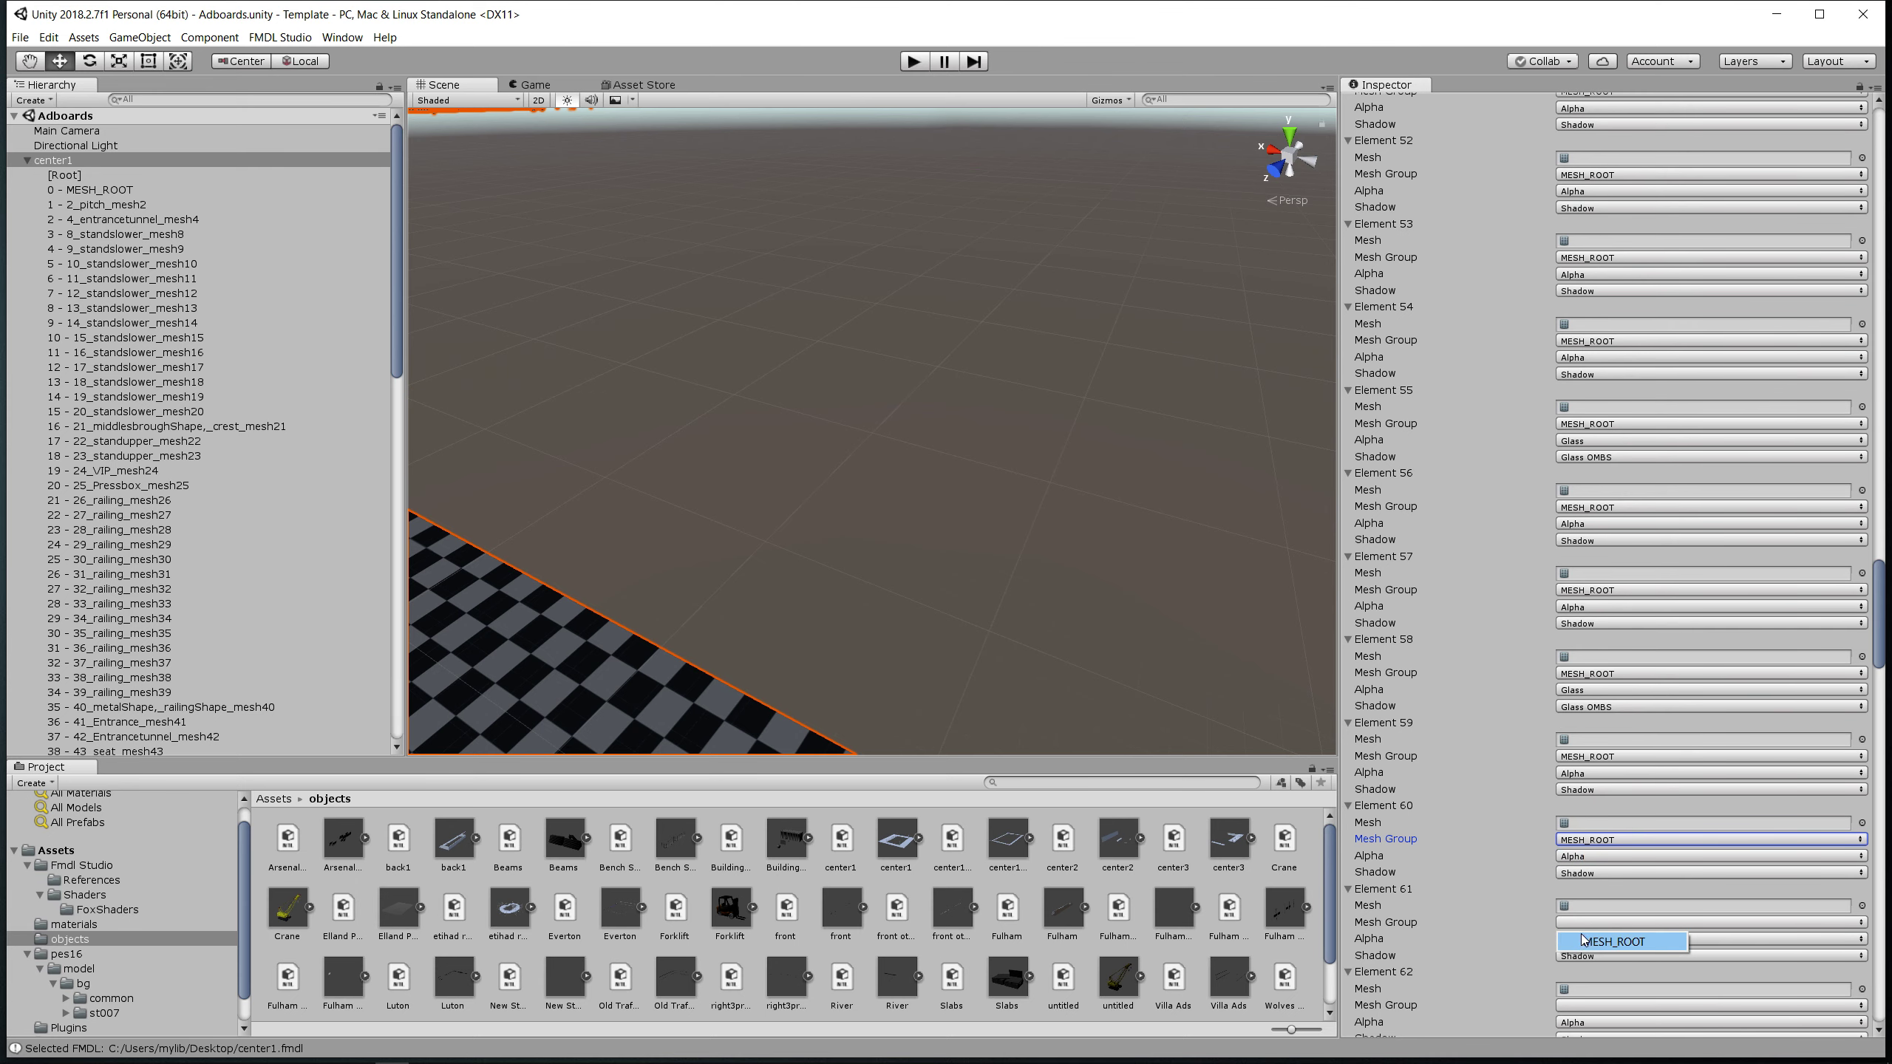
left_click(1582, 940)
scroll(1581, 960, "down", 3)
left_click(1579, 783)
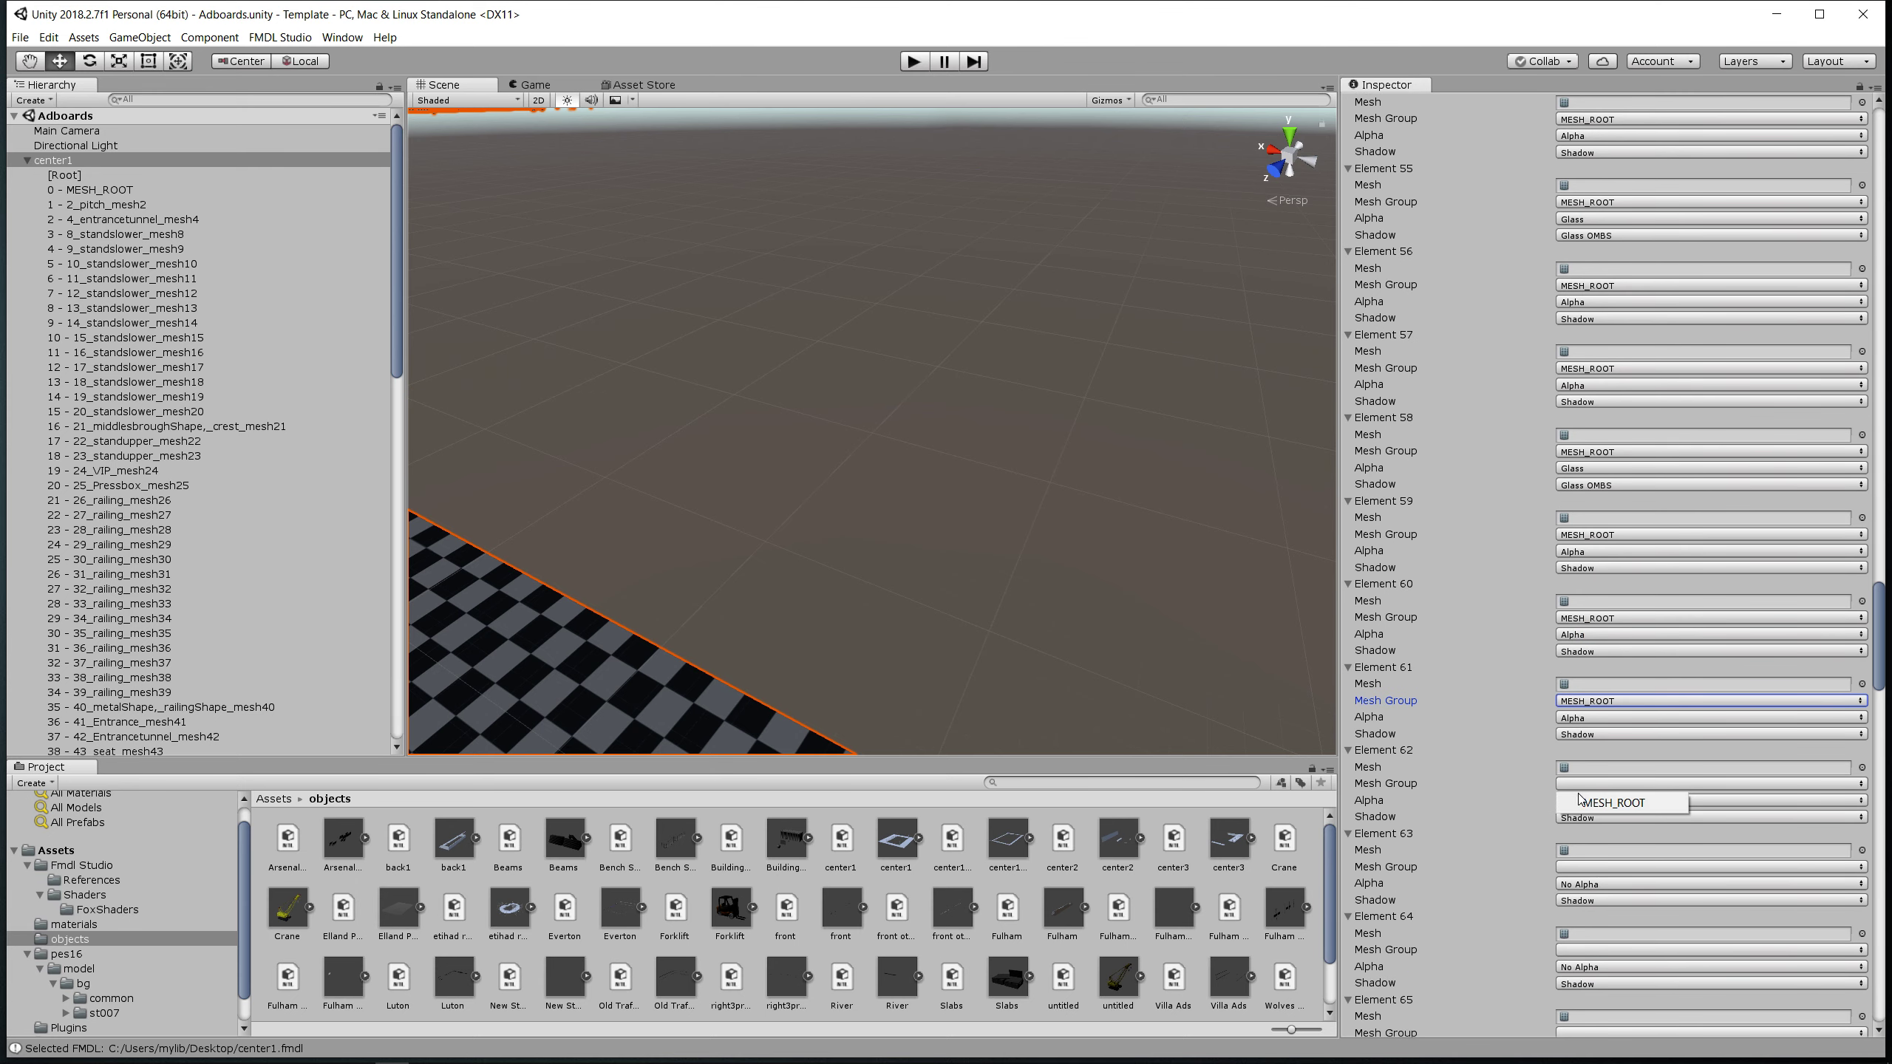
left_click(1581, 802)
left_click(1579, 867)
left_click(1580, 885)
left_click(1579, 950)
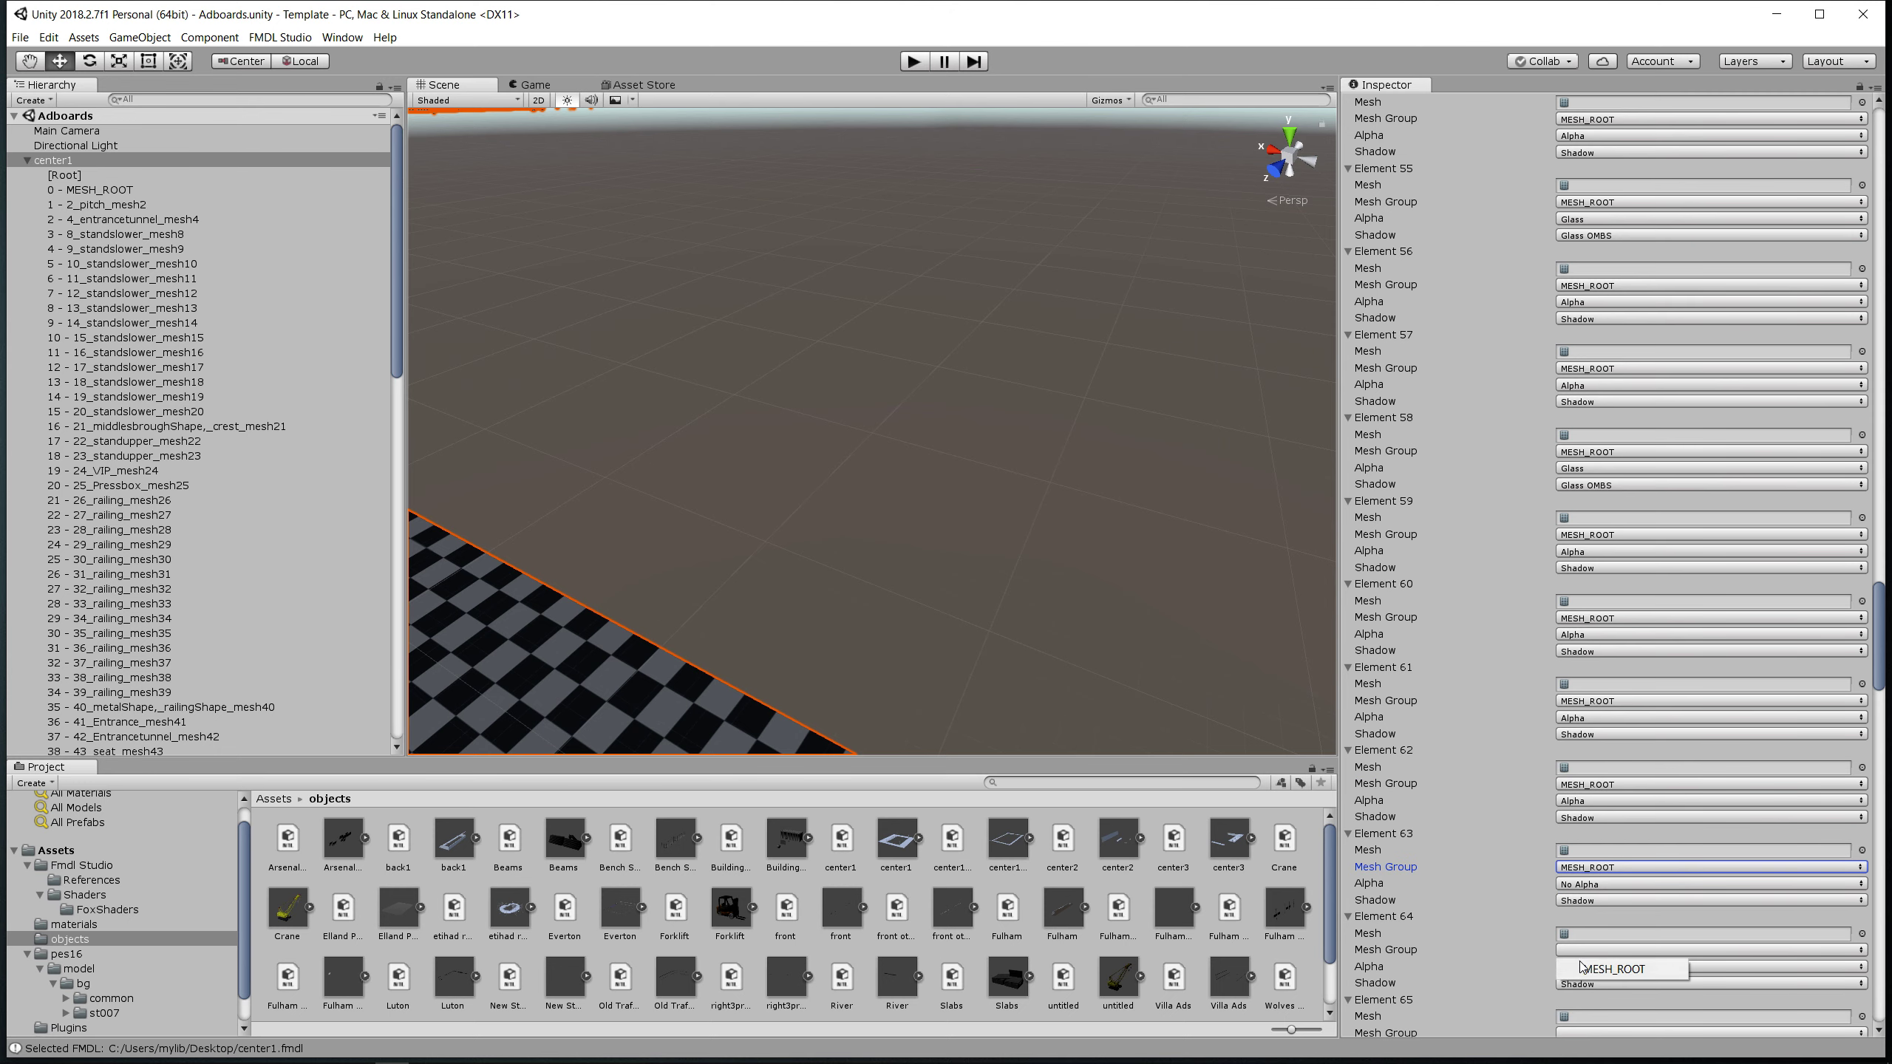
left_click(1581, 968)
- Set the Mesh Group of Elements 65 through 77 to MESH_ROOT
scroll(1582, 982, "down", 3)
left_click(1582, 810)
left_click(1582, 829)
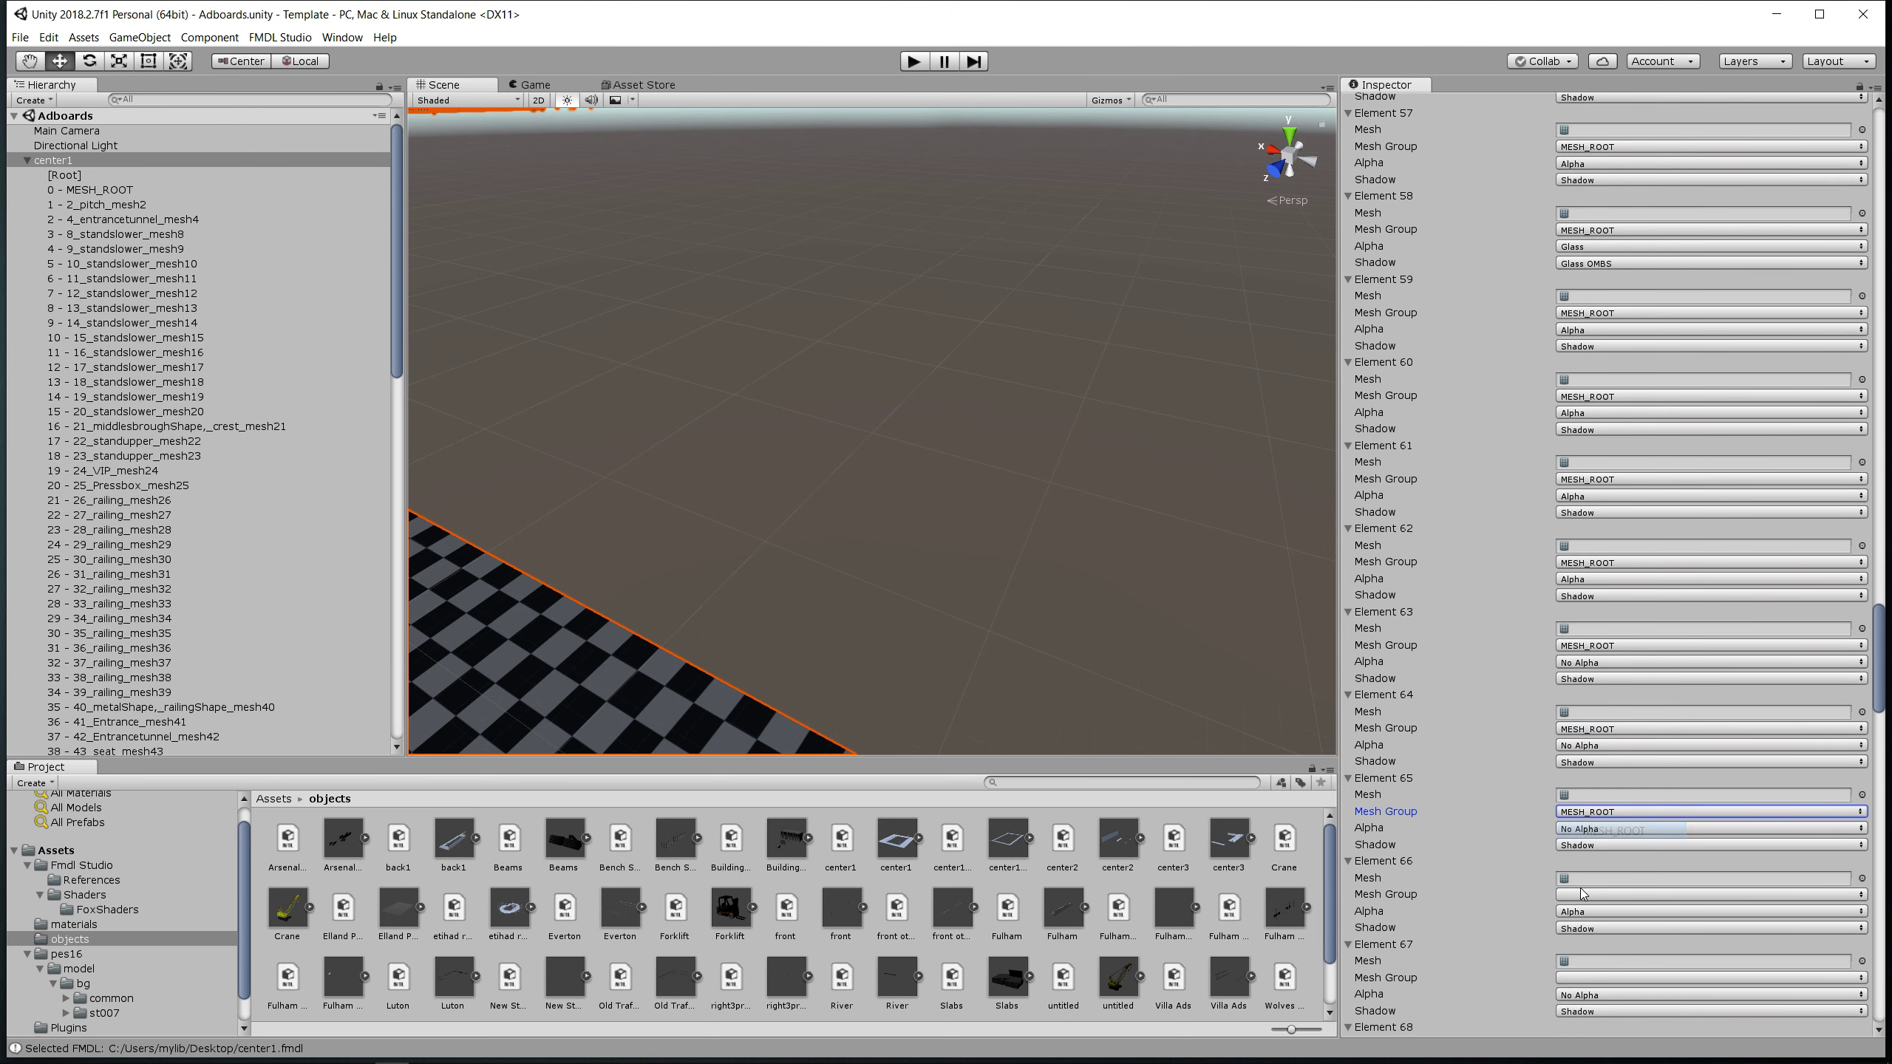
left_click(1580, 894)
left_click(1587, 914)
left_click(1585, 977)
left_click(1591, 997)
scroll(1599, 911, "down", 4)
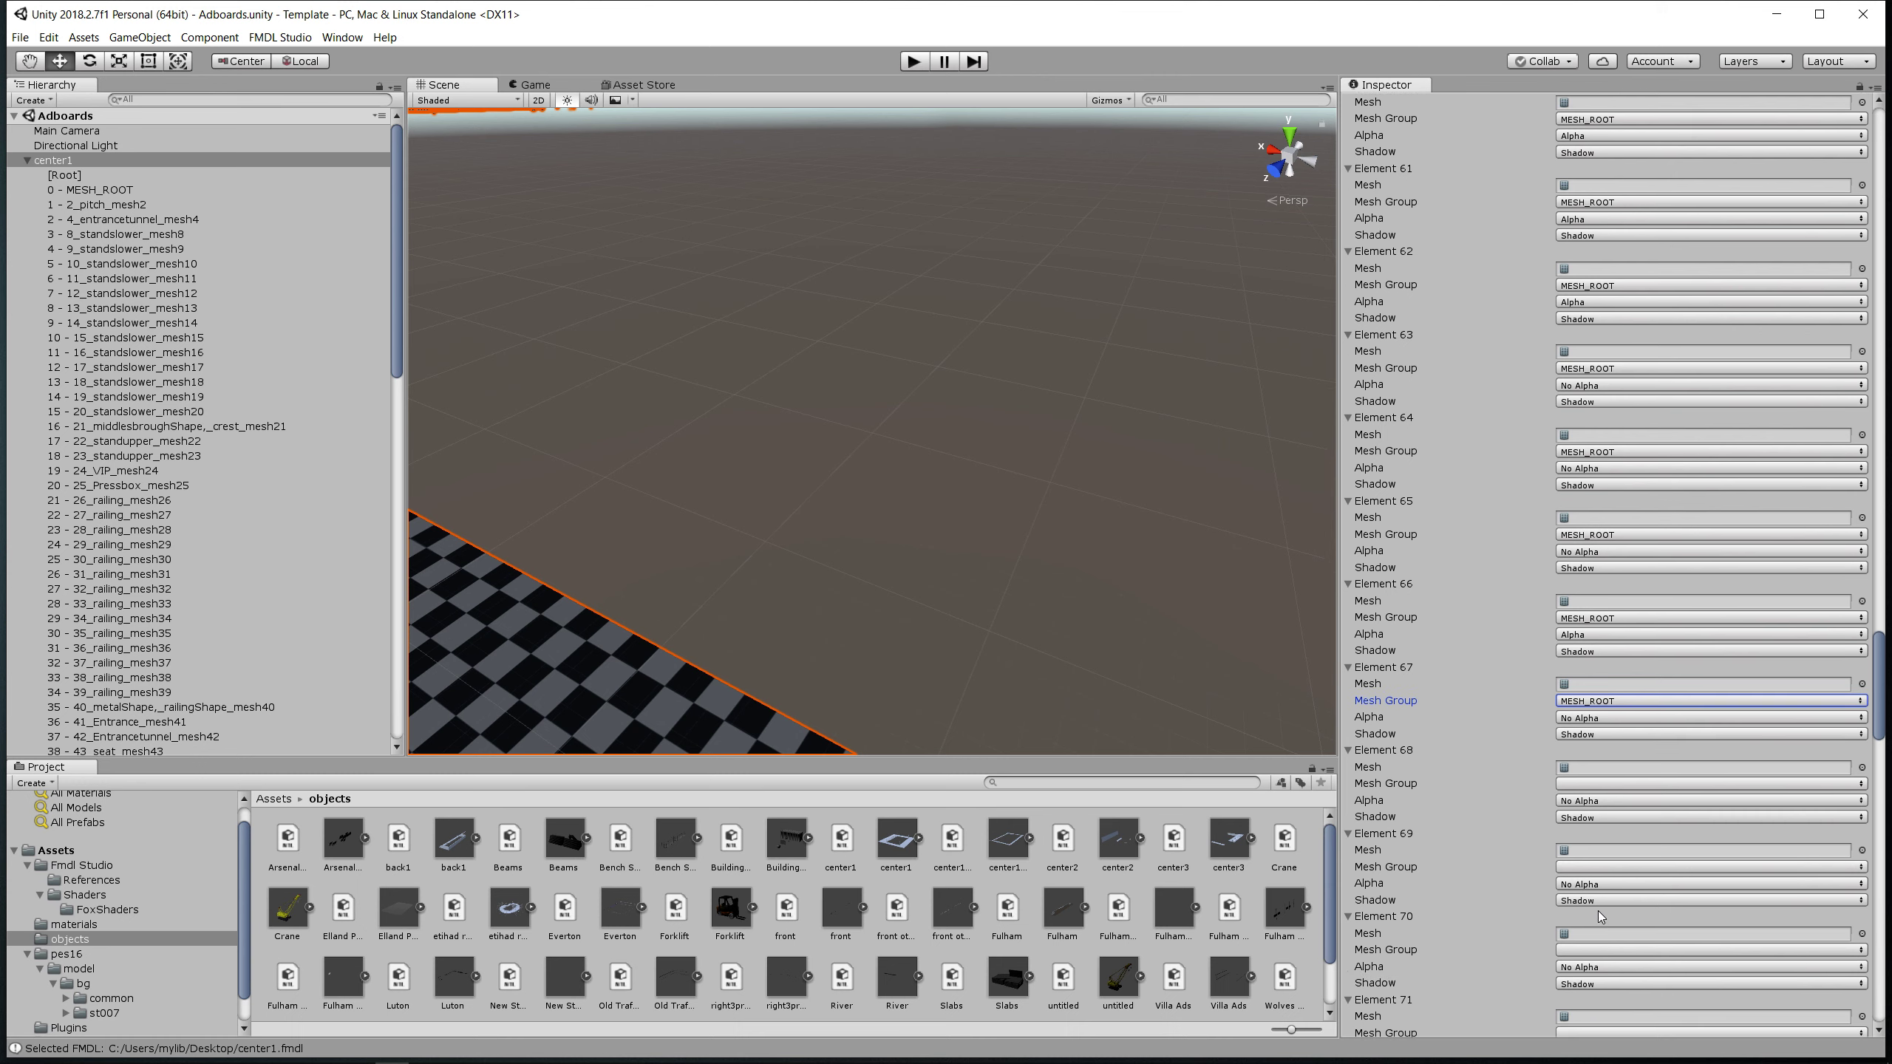
left_click(1591, 784)
left_click(1592, 801)
left_click(1591, 867)
left_click(1592, 885)
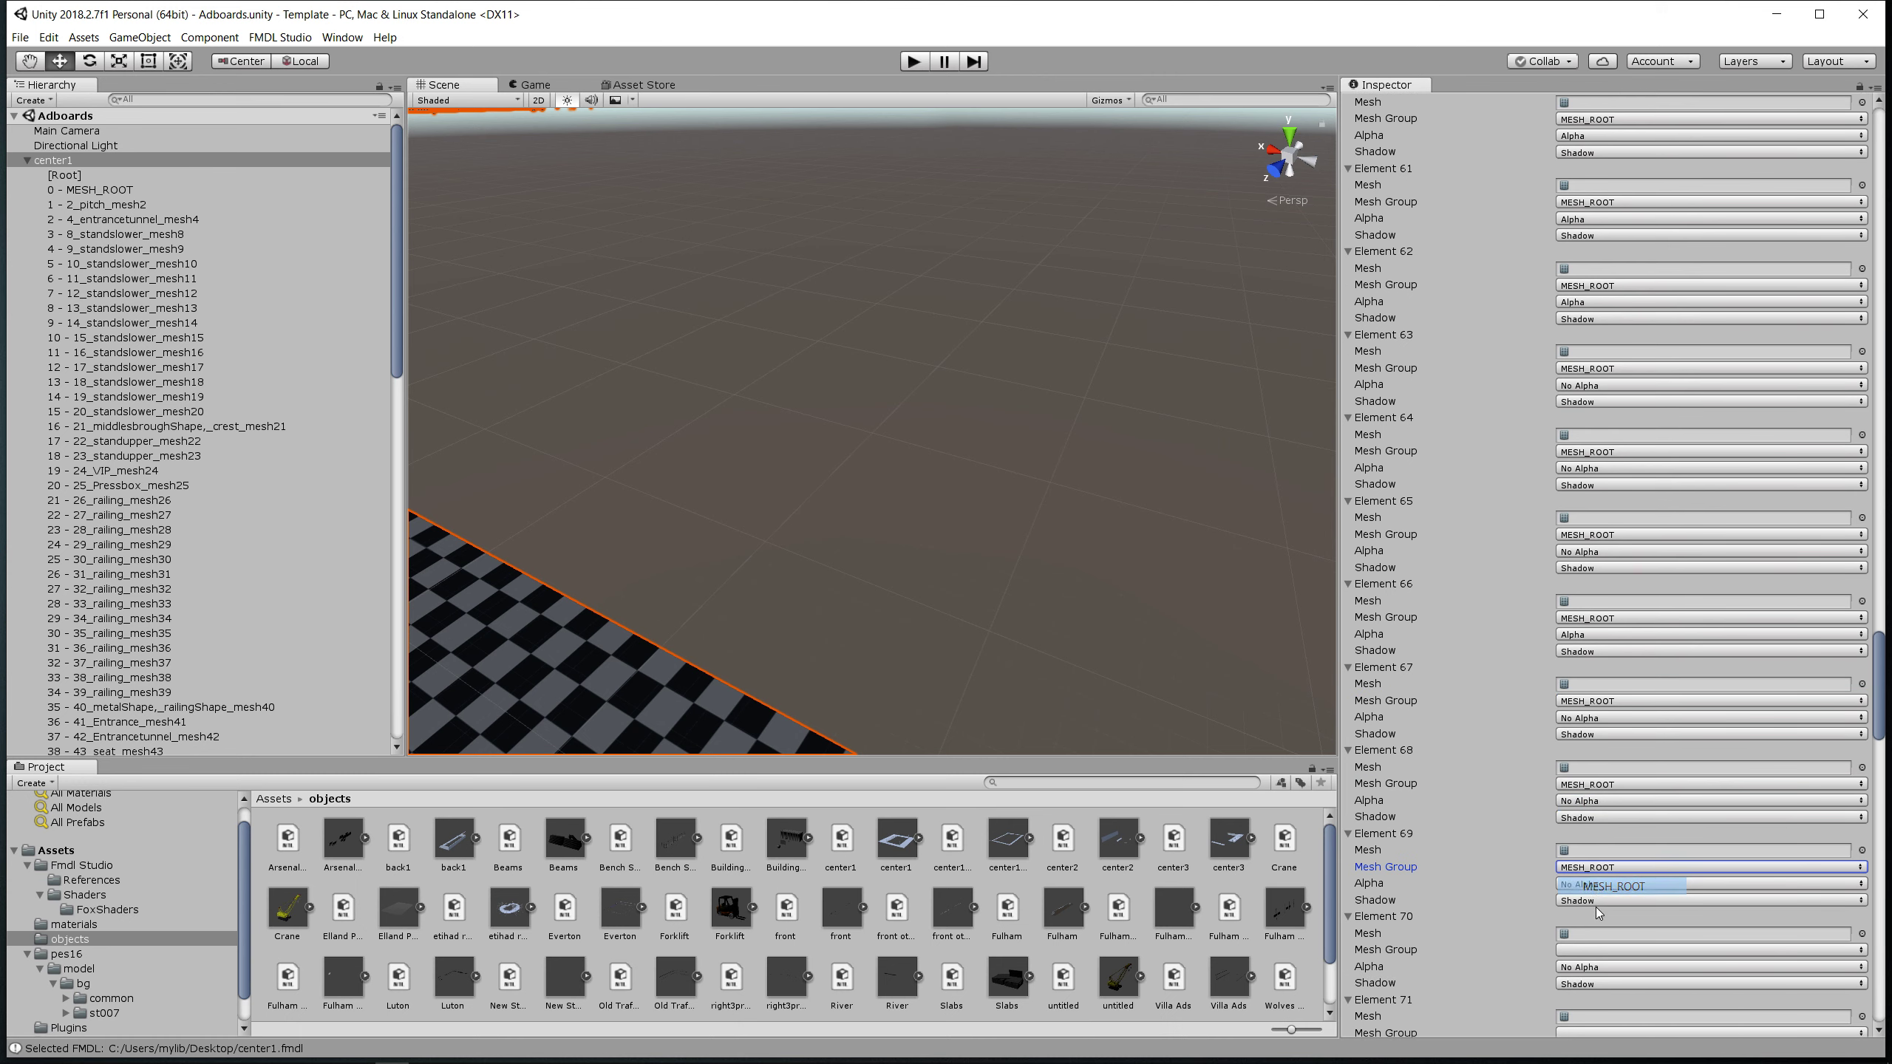
left_click(1591, 950)
left_click(1594, 968)
scroll(1591, 954, "down", 4)
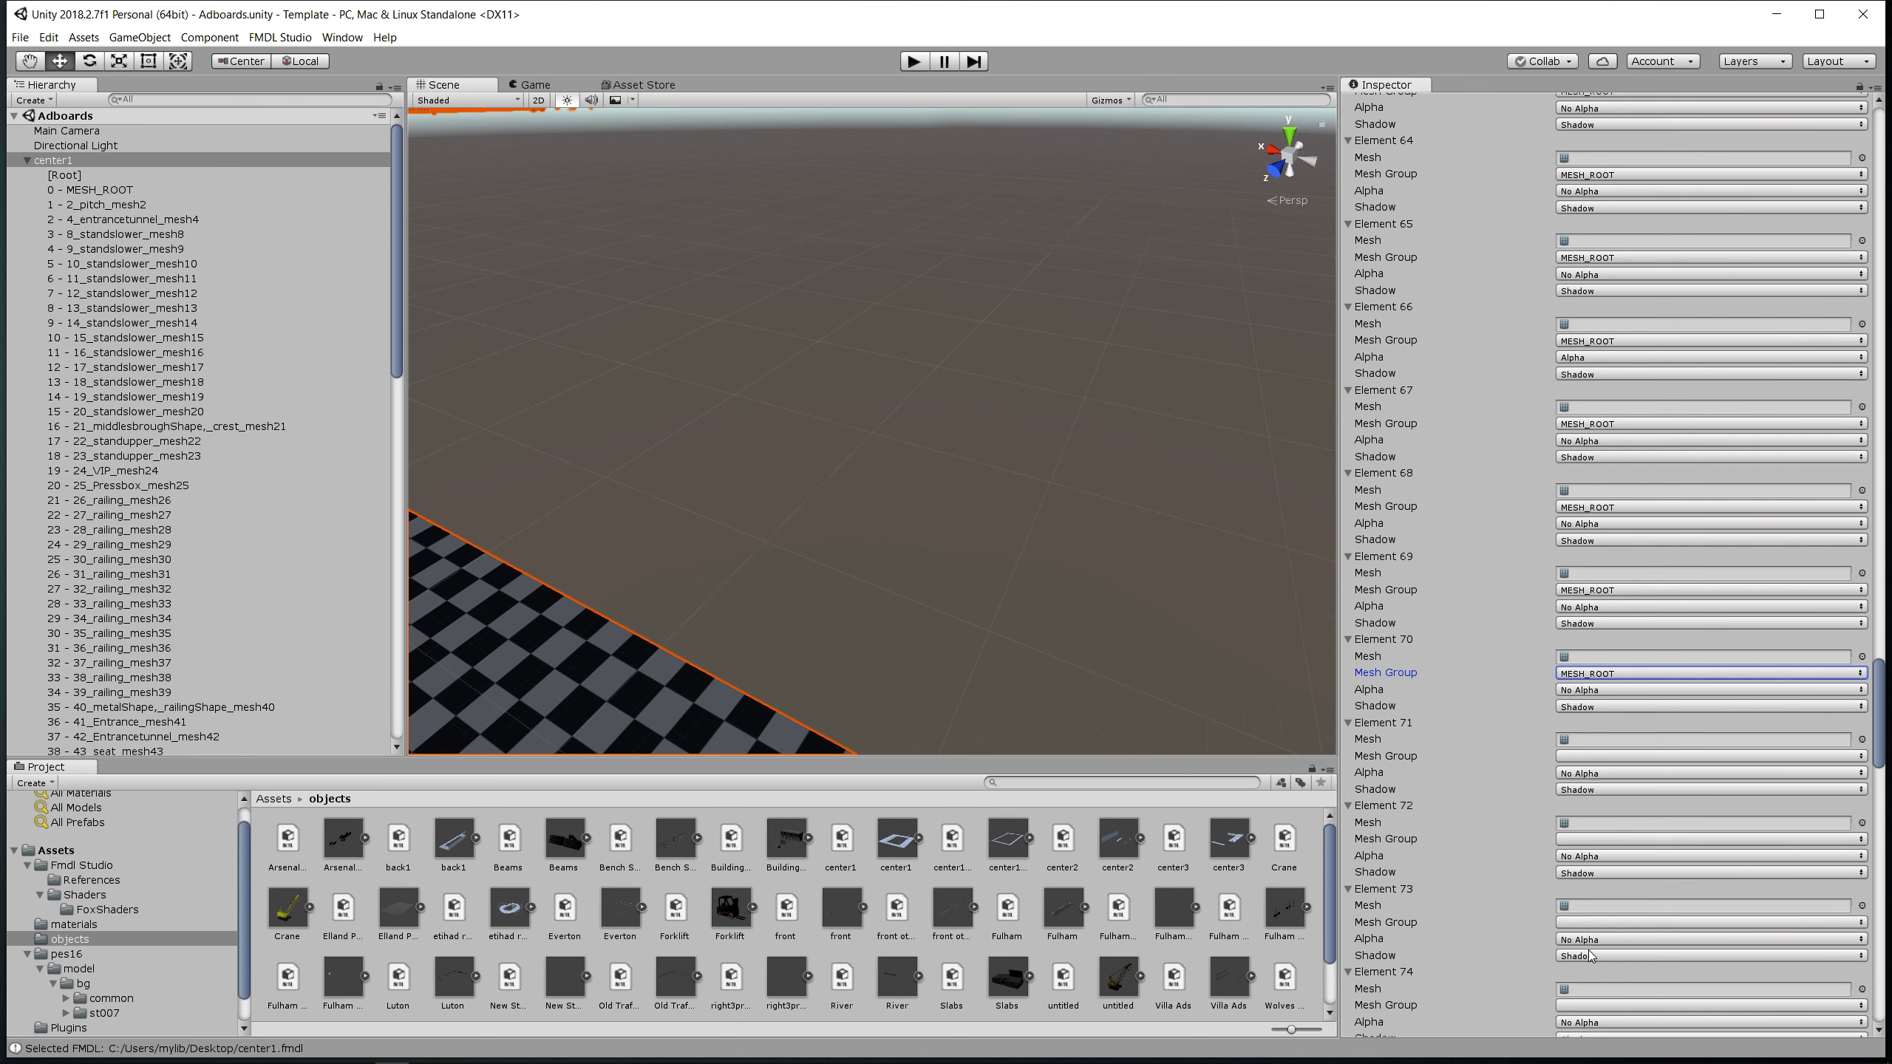
left_click(1584, 756)
left_click(1591, 775)
left_click(1594, 840)
left_click(1600, 859)
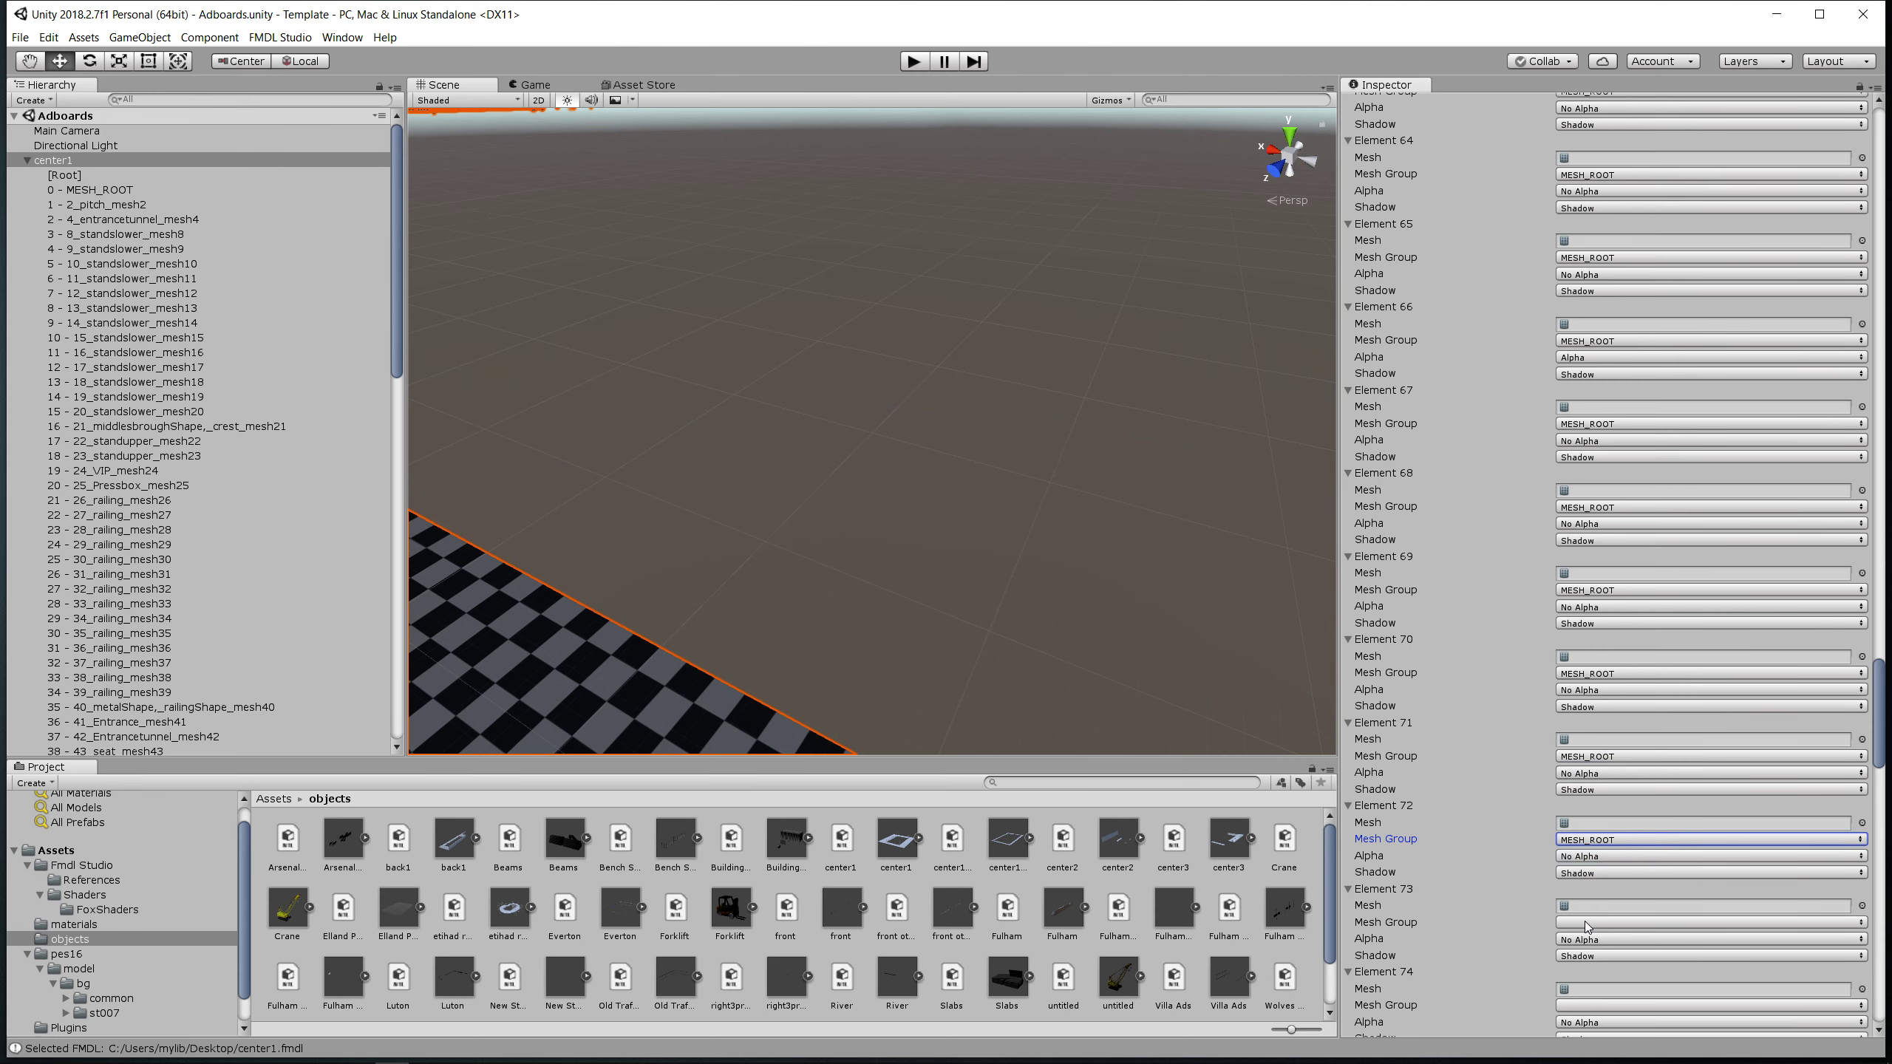
left_click(1588, 922)
left_click(1592, 943)
scroll(1594, 855, "down", 4)
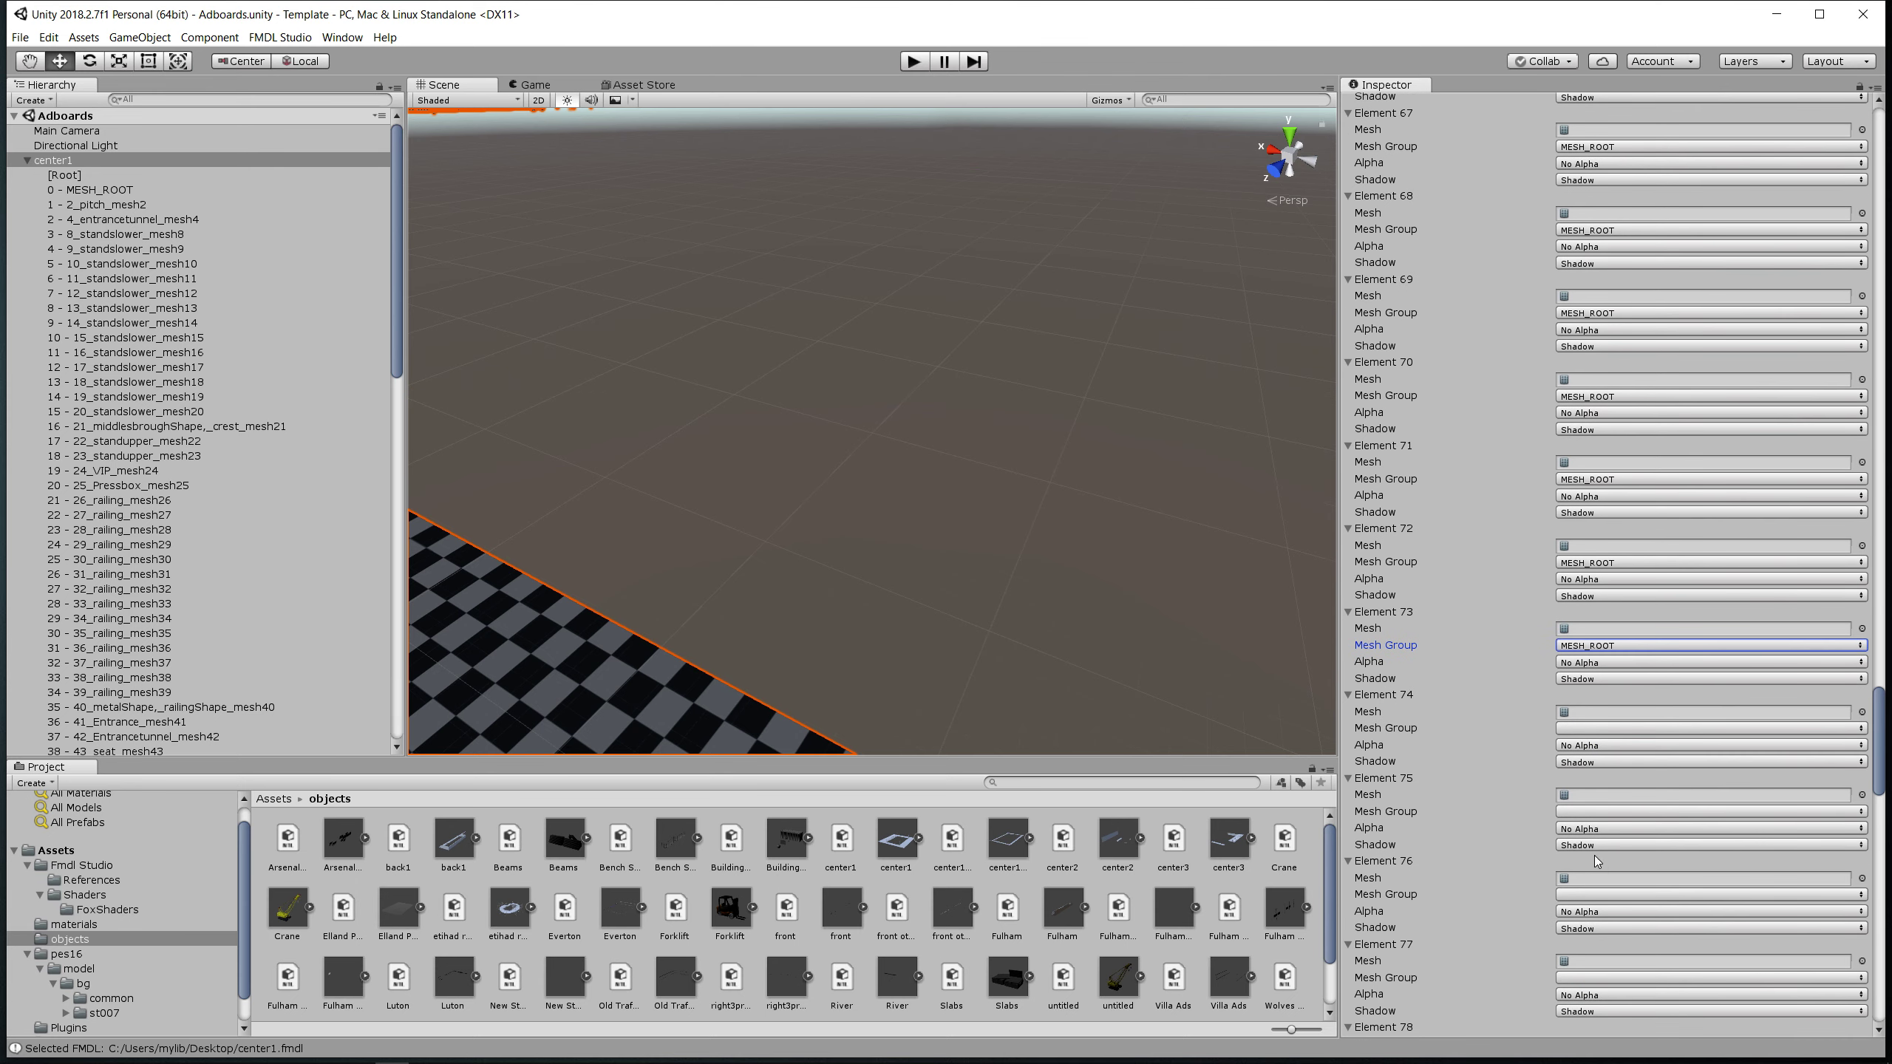
left_click(1597, 728)
left_click(1597, 747)
left_click(1591, 811)
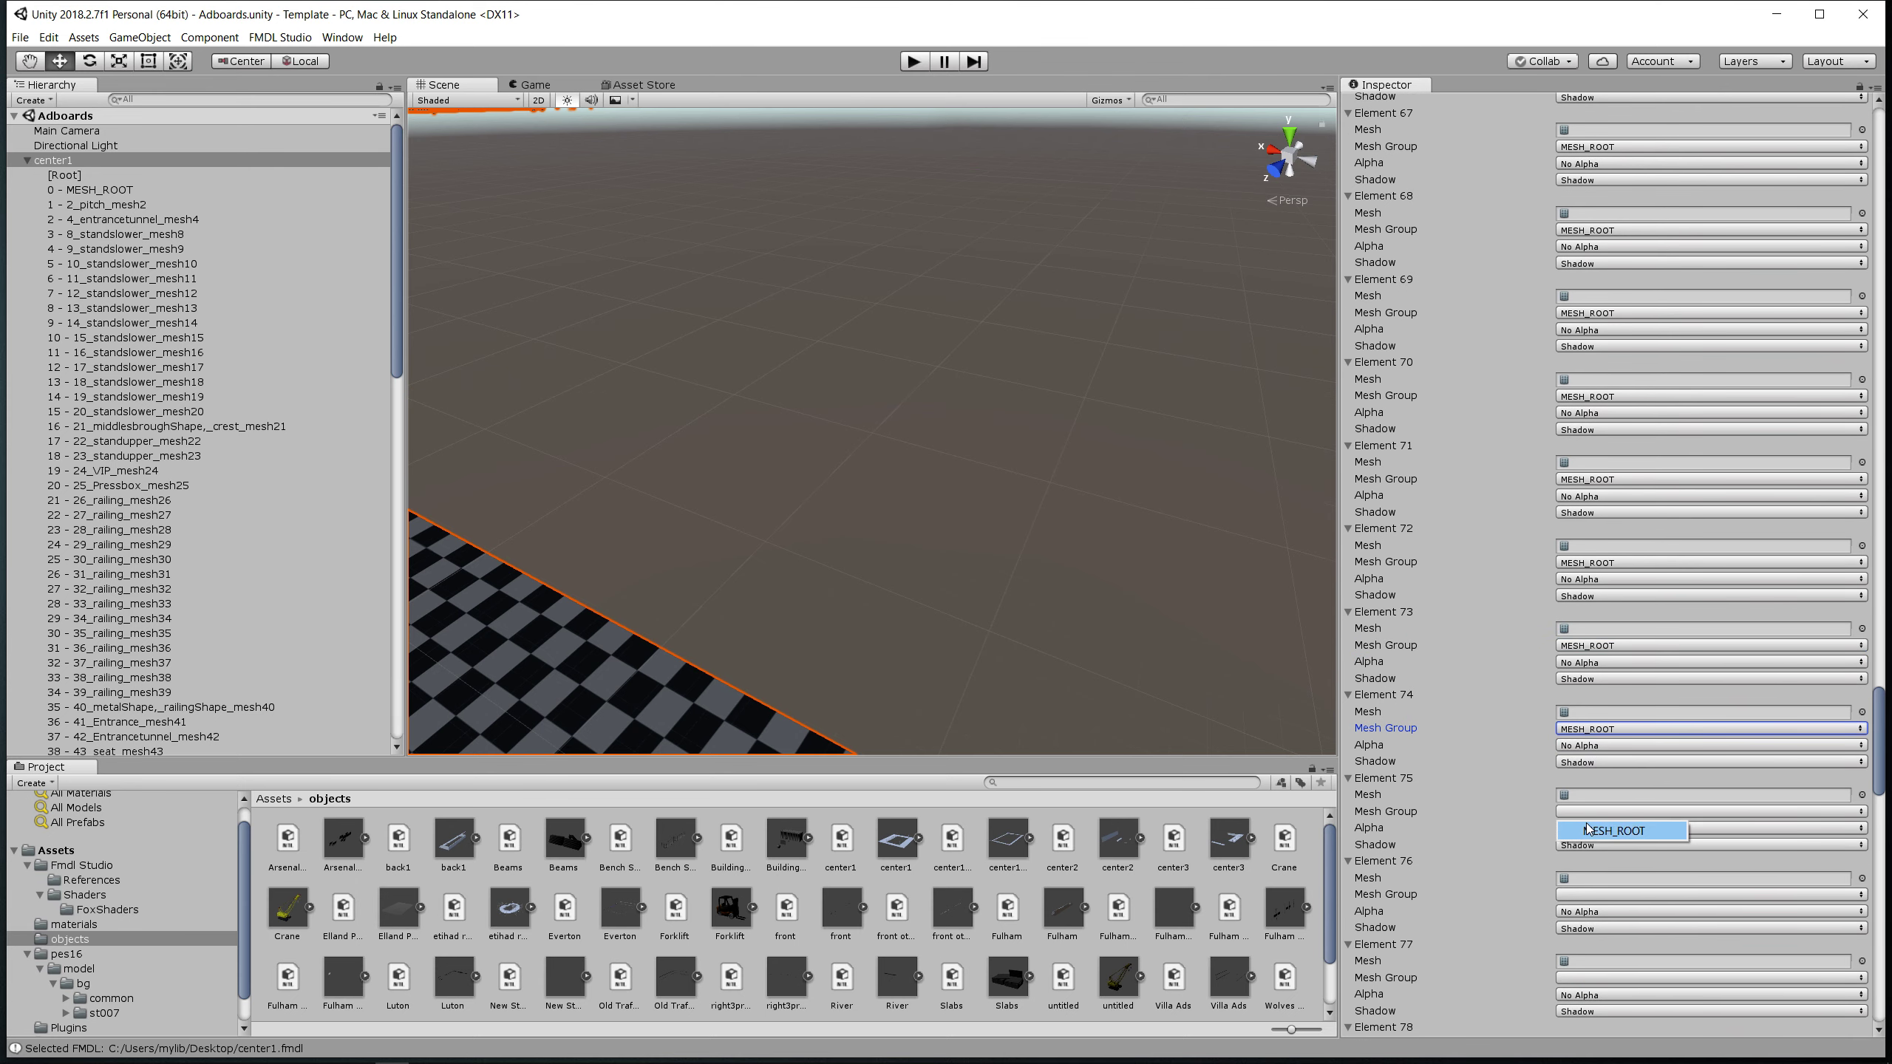
left_click(1589, 830)
left_click(1585, 894)
left_click(1579, 913)
left_click(1587, 977)
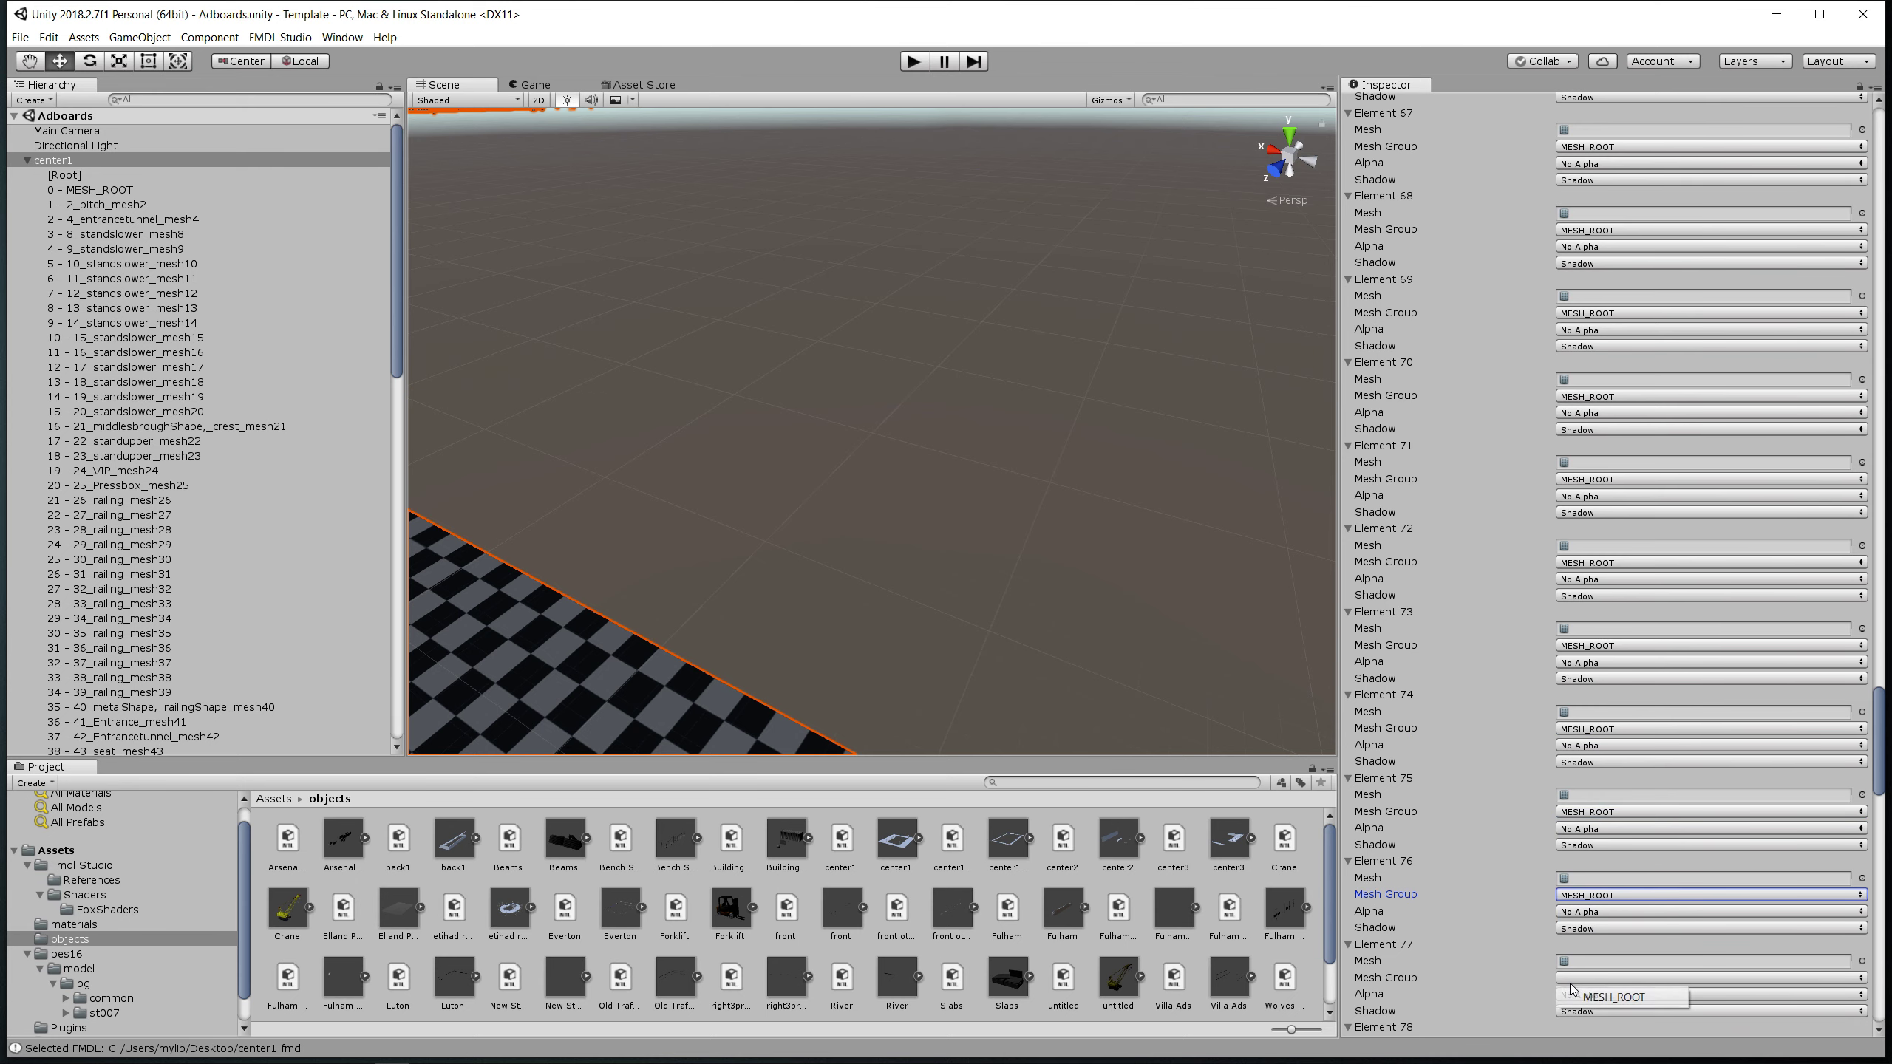
left_click(1585, 996)
scroll(1583, 964, "down", 7)
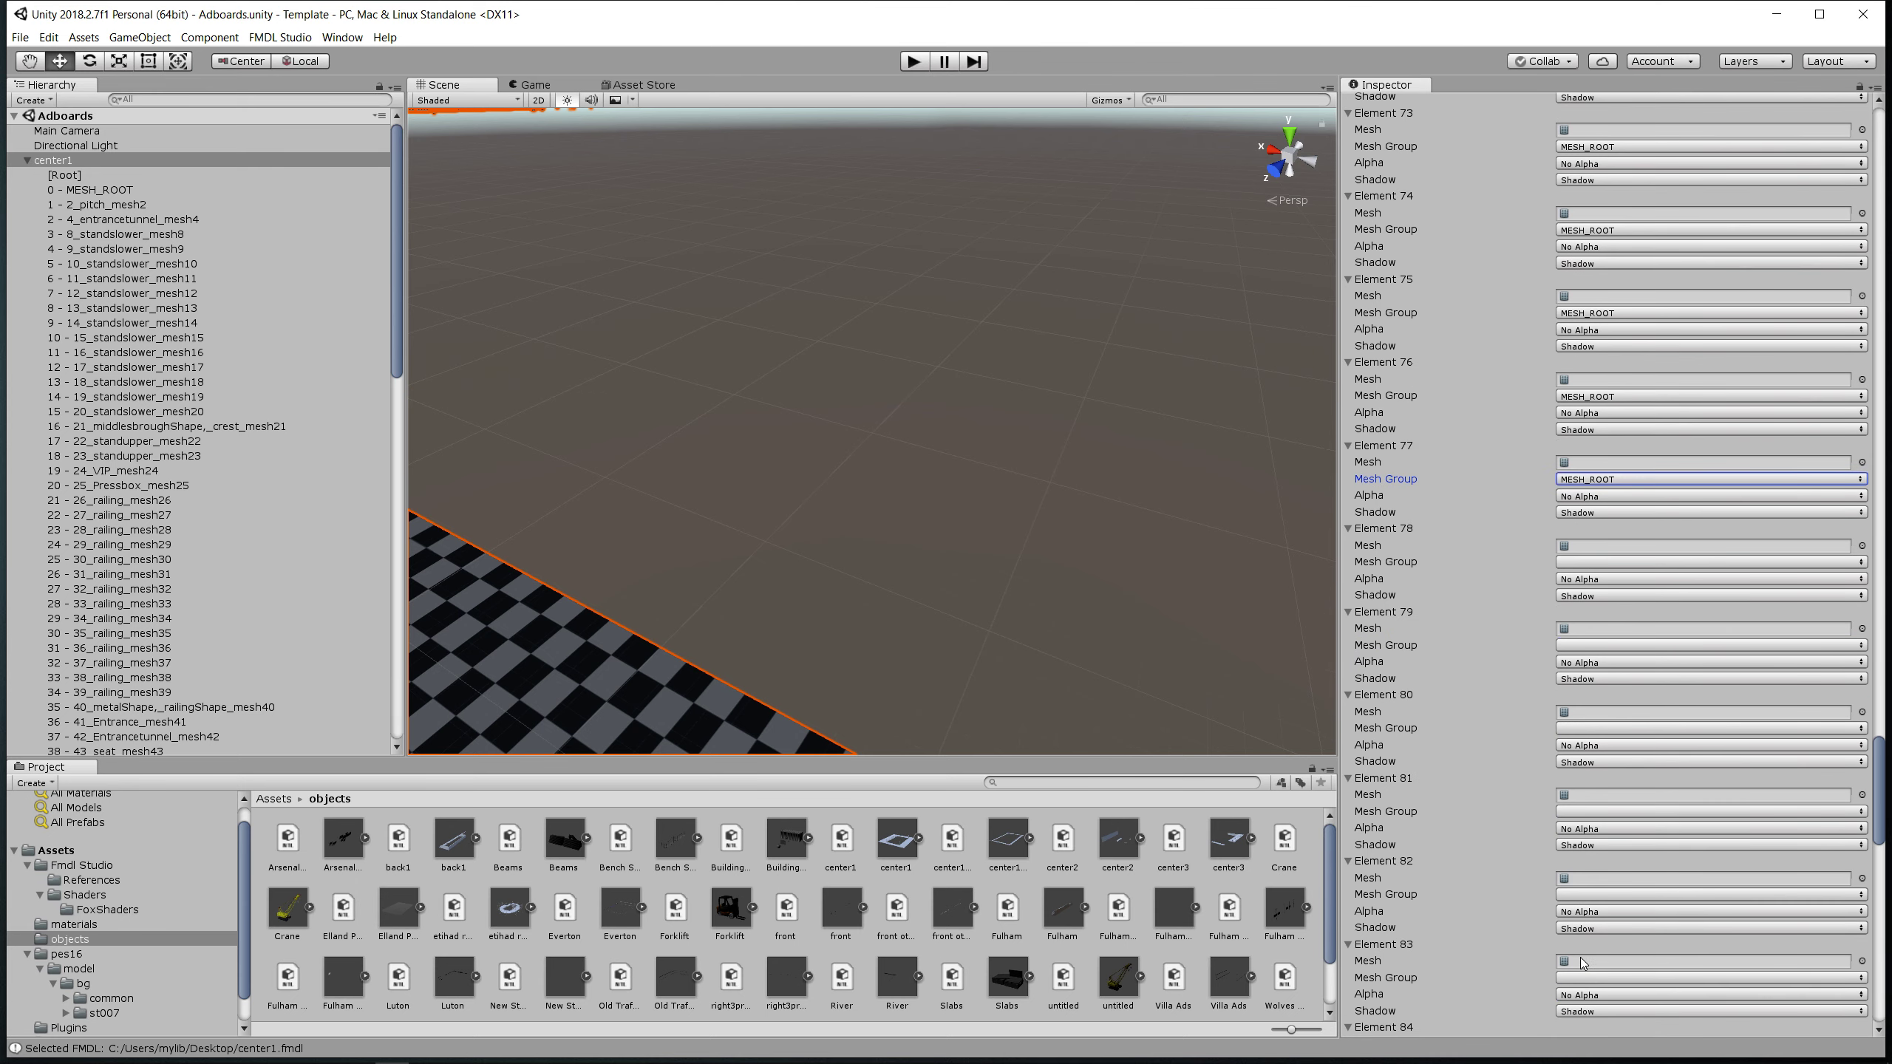
- Set the Mesh Group of Elements 78–87 to MESH_ROOT
left_click(1575, 562)
left_click(1576, 581)
left_click(1575, 646)
left_click(1594, 729)
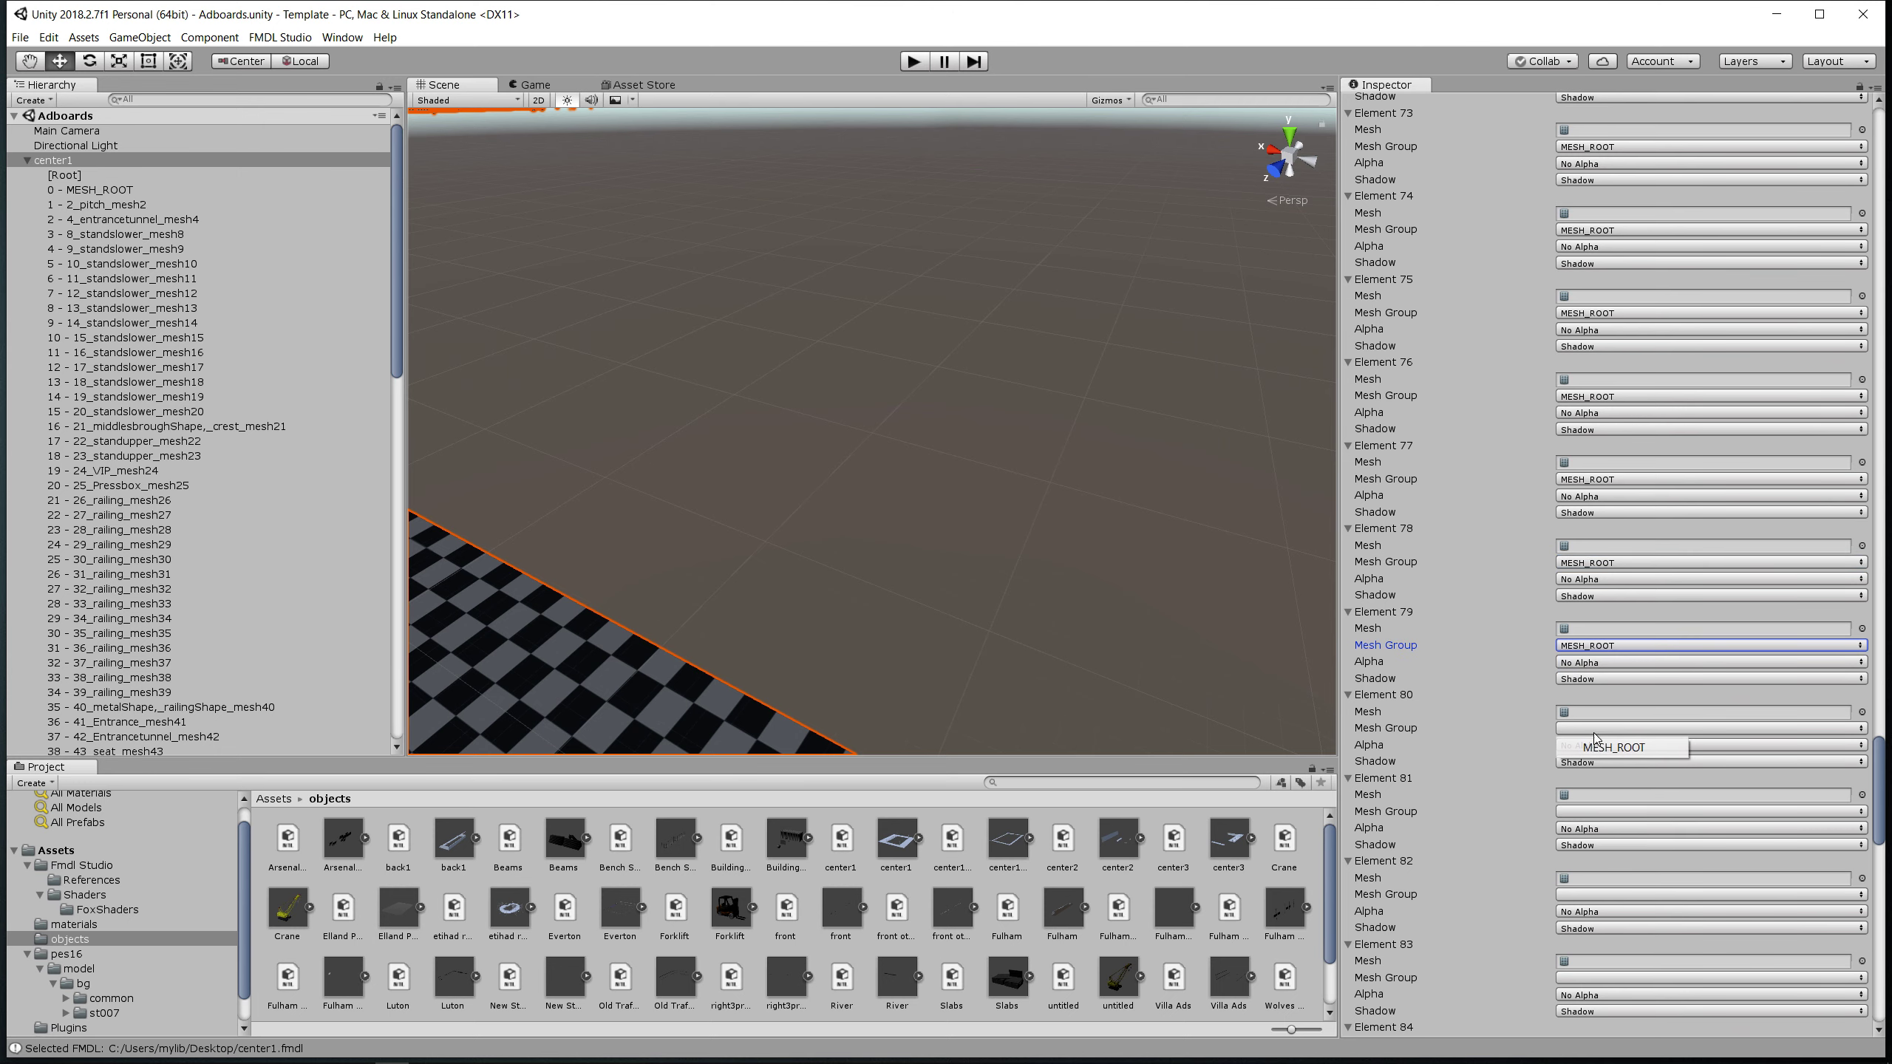
left_click(1595, 745)
left_click(1598, 811)
left_click(1598, 828)
left_click(1595, 893)
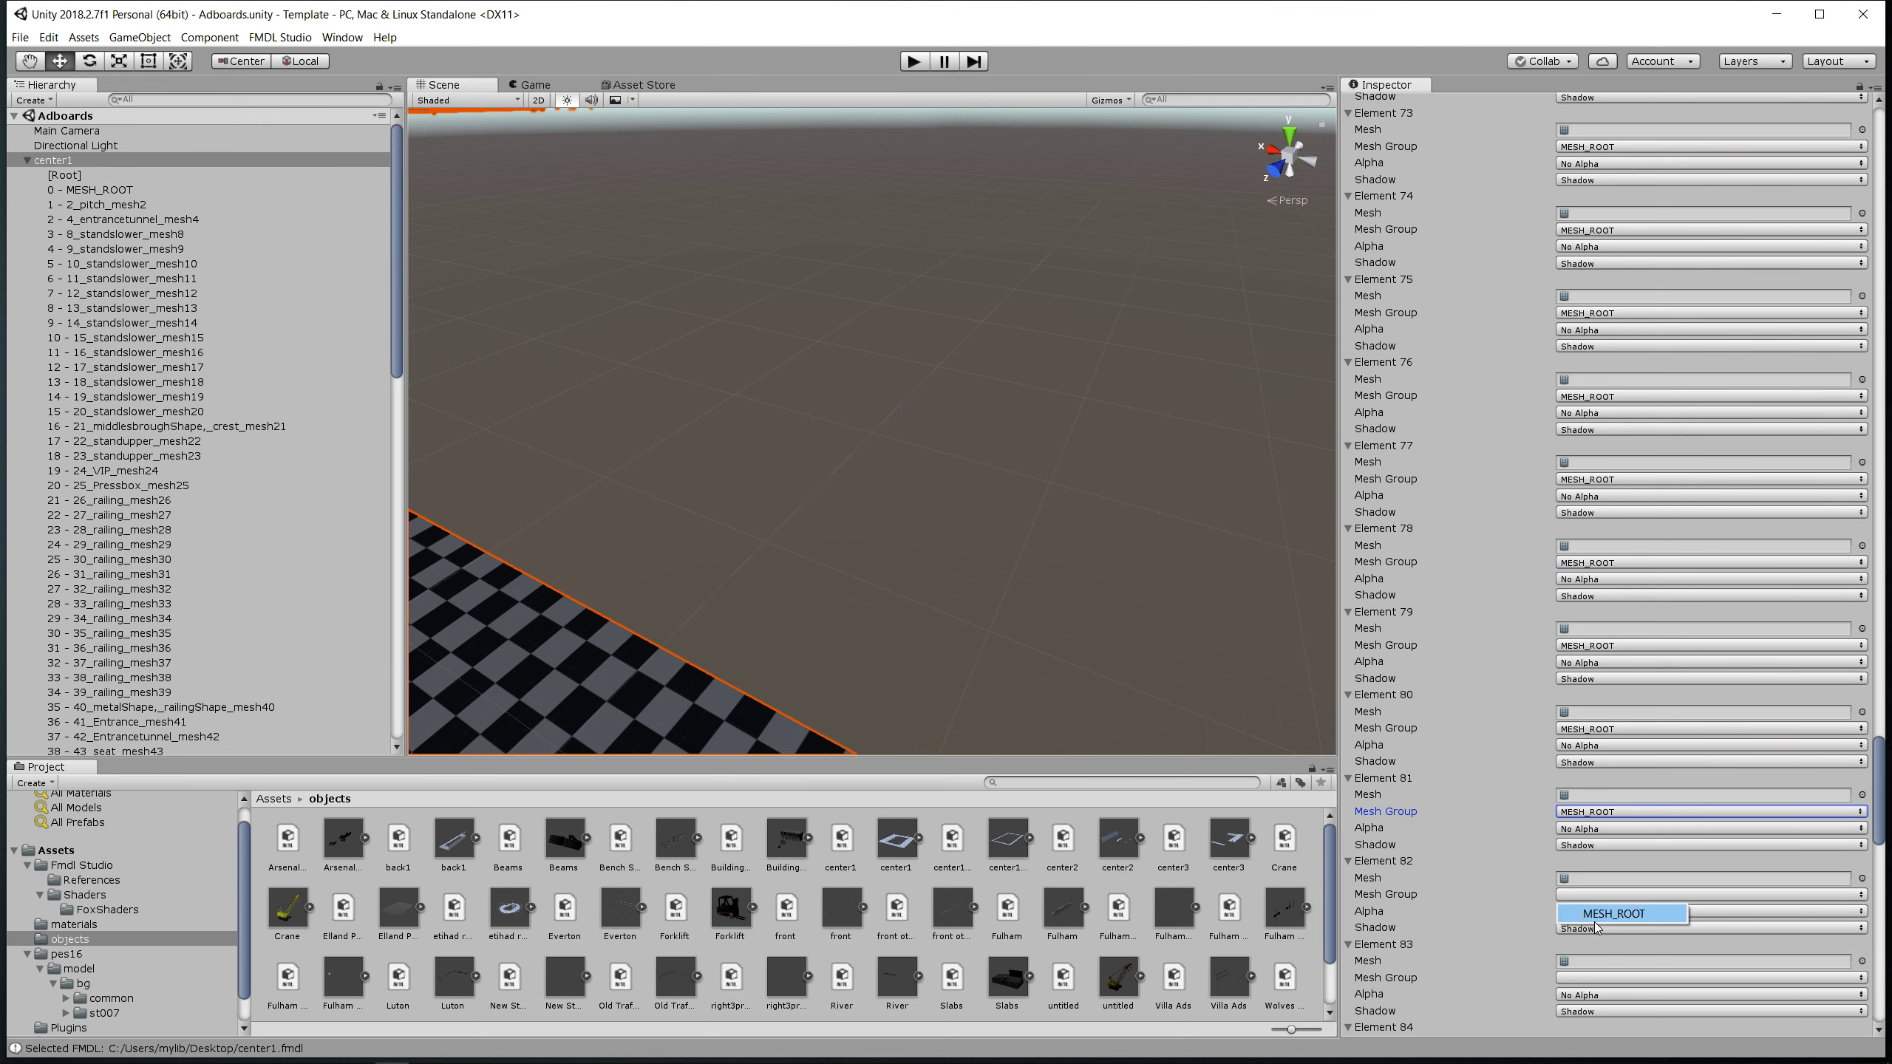
left_click(1594, 912)
left_click(1594, 977)
left_click(1587, 994)
scroll(1585, 989, "down", 5)
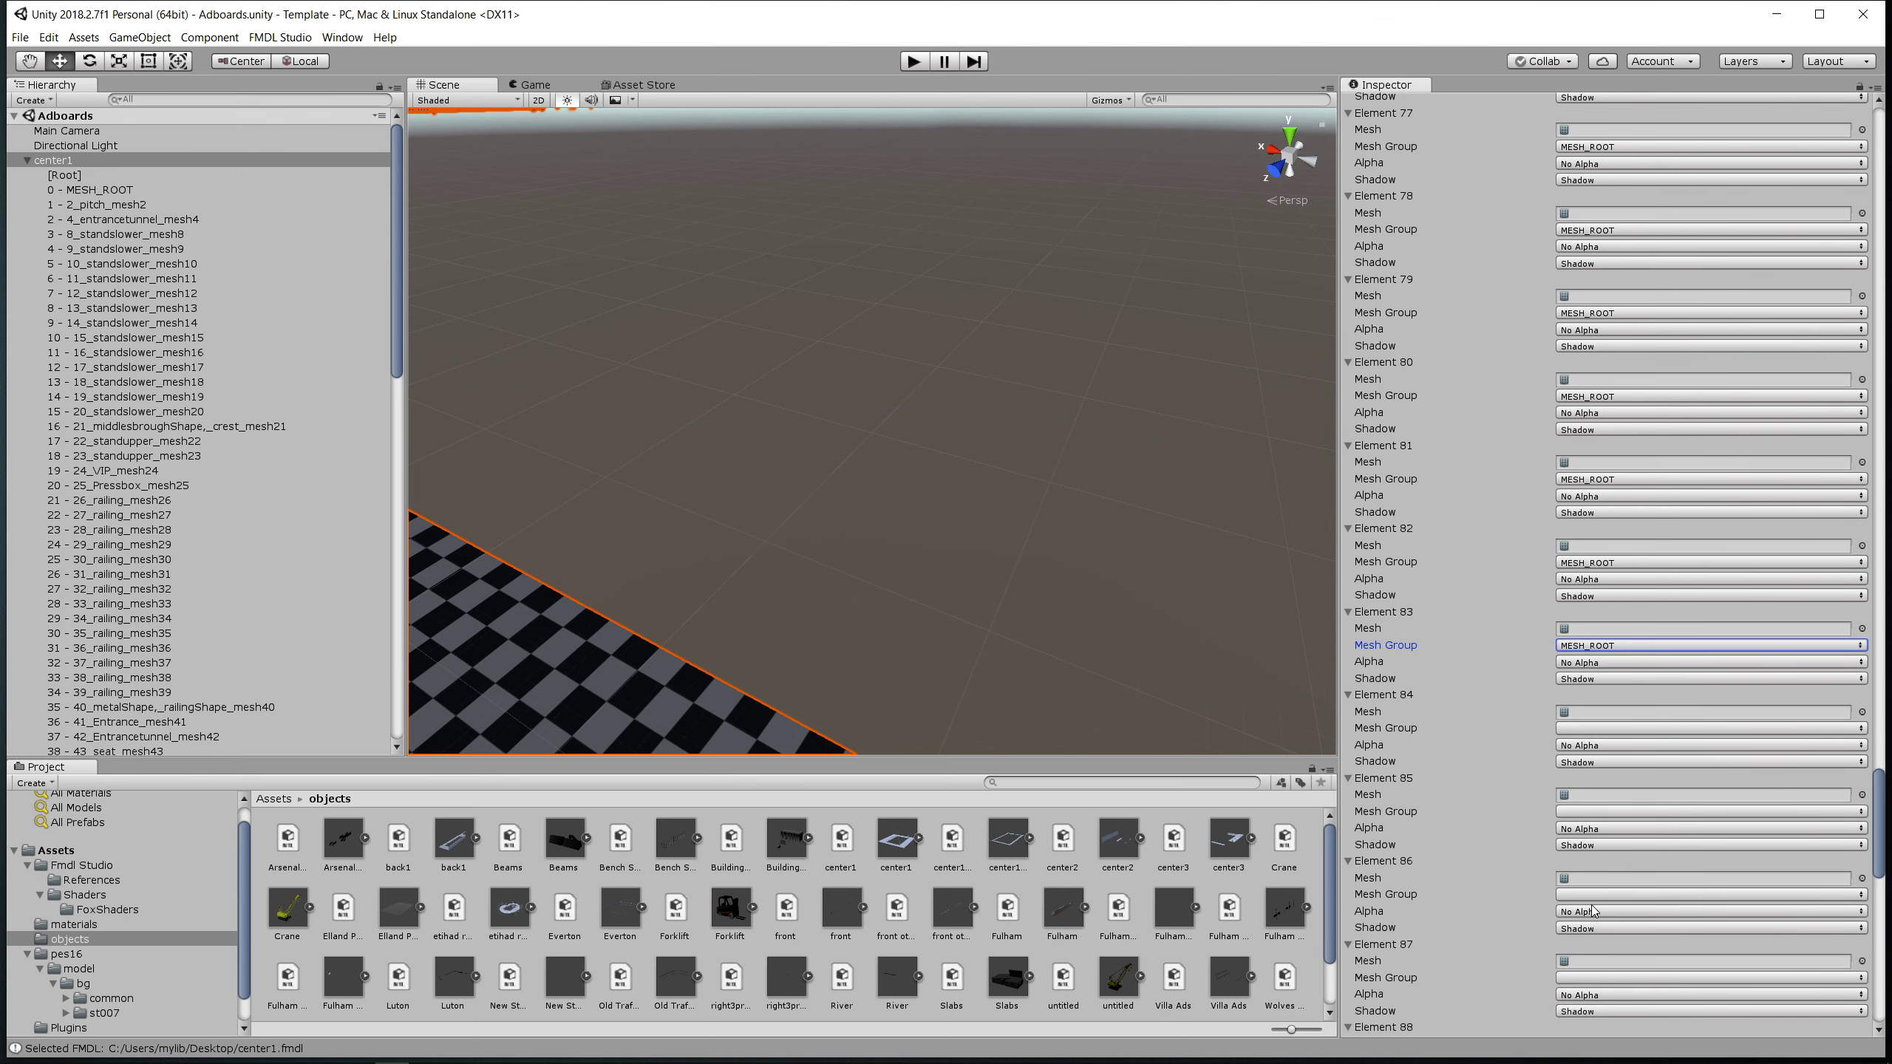
left_click(1582, 728)
left_click(1583, 746)
left_click(1585, 811)
left_click(1587, 829)
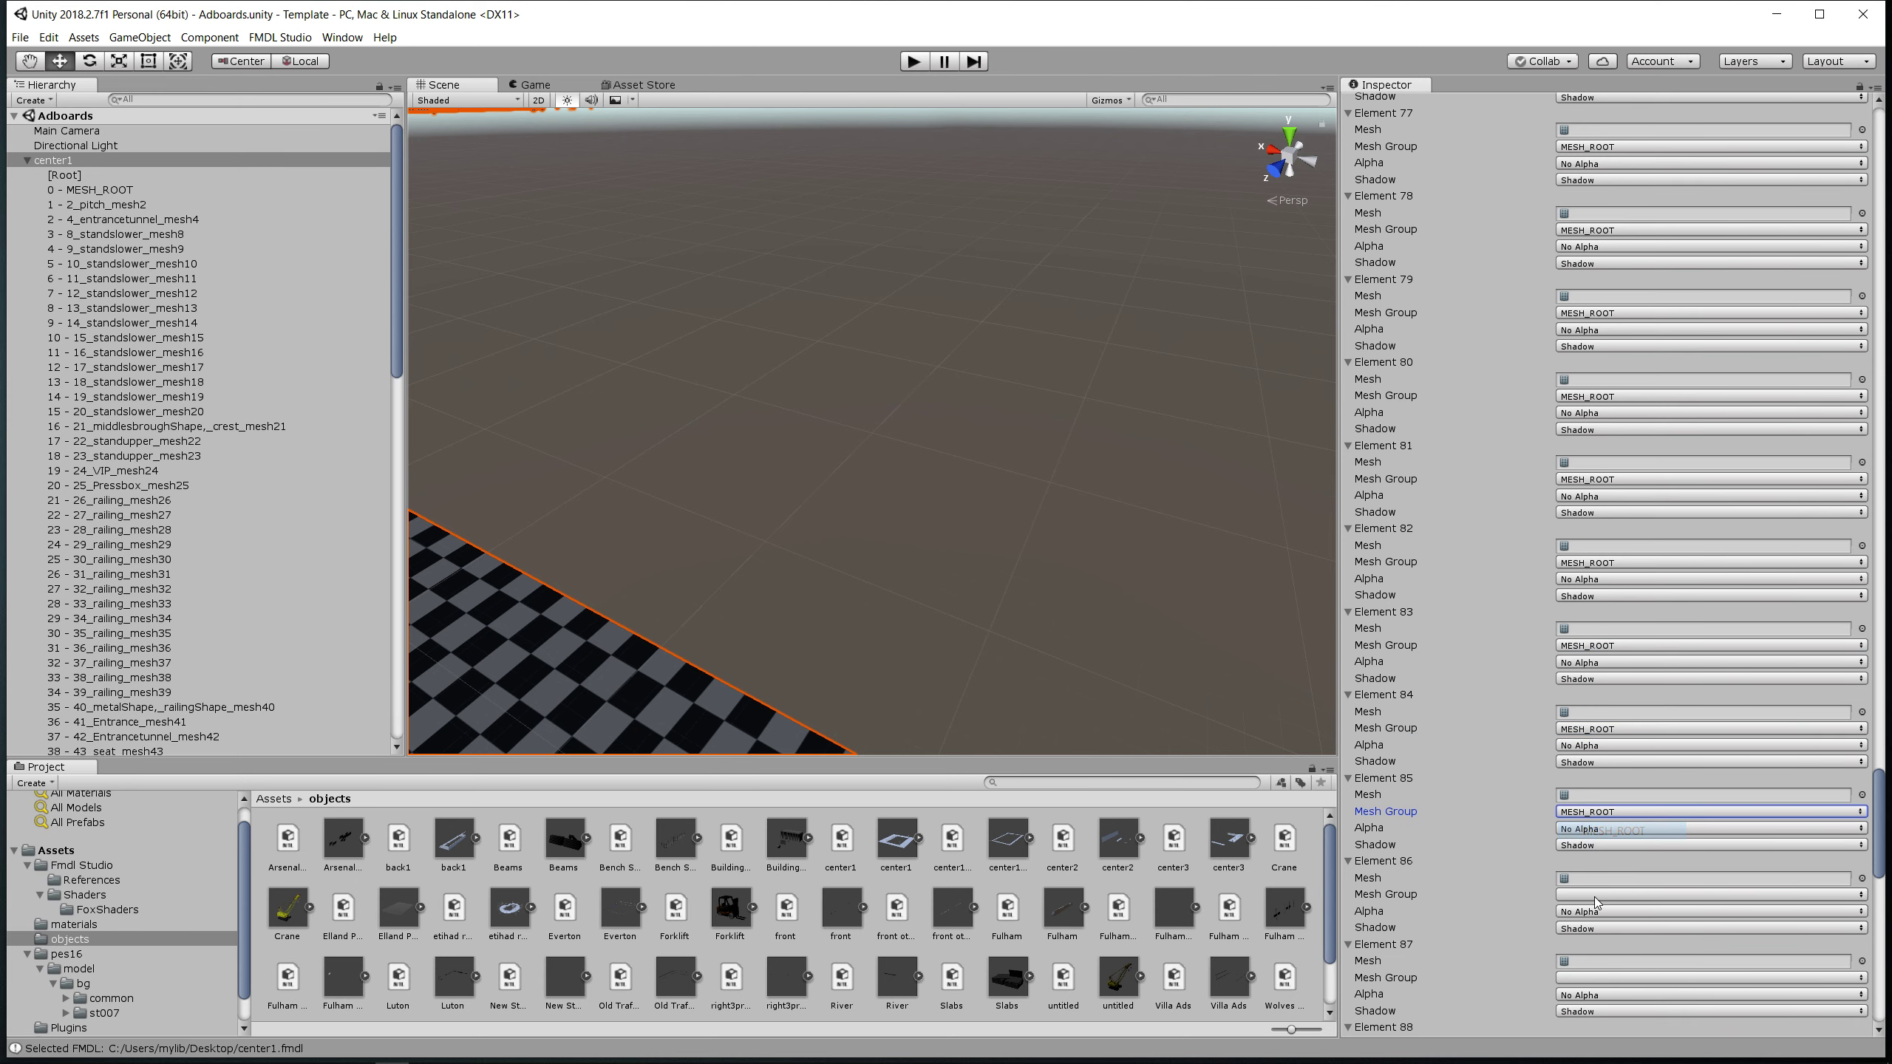
left_click(1594, 895)
left_click(1595, 913)
left_click(1599, 978)
left_click(1597, 992)
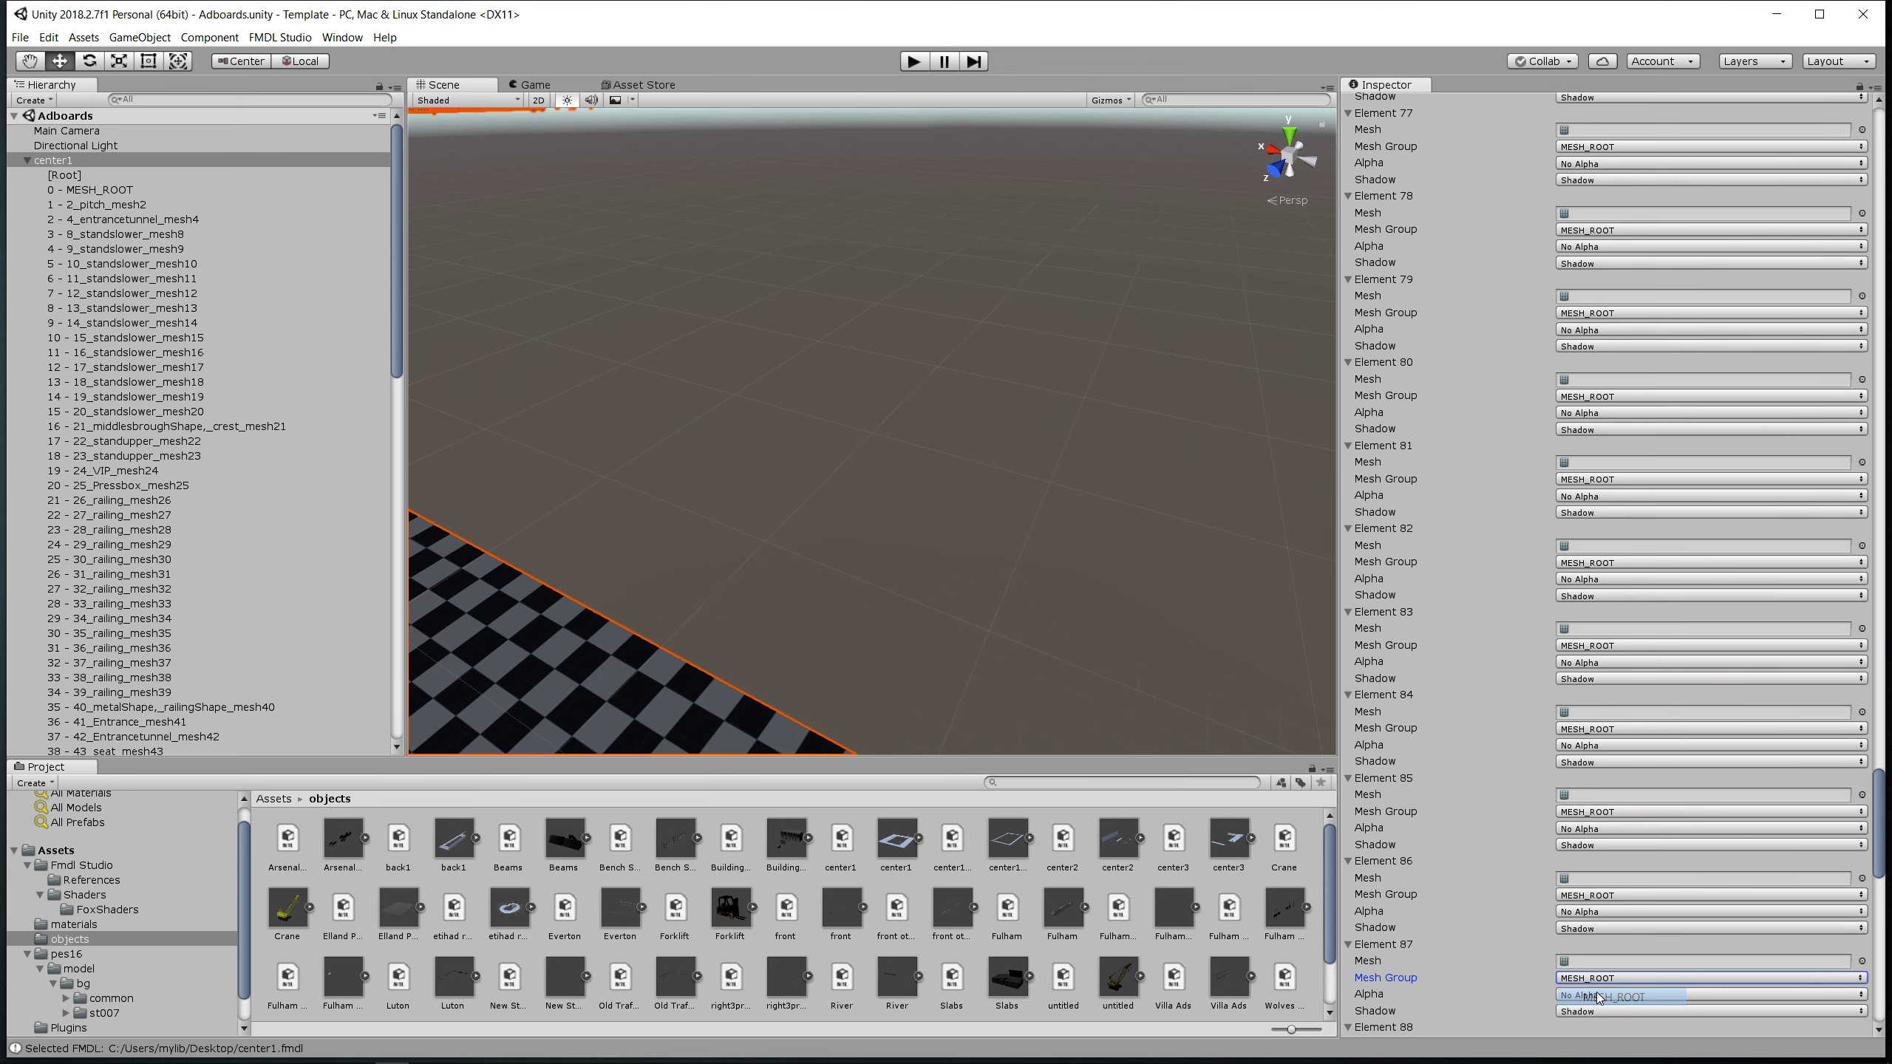
- Set the Mesh Group of Elements 88–96 to MESH_ROOT
scroll(1597, 993, "down", 3)
left_click(1576, 839)
left_click(1587, 857)
left_click(1594, 922)
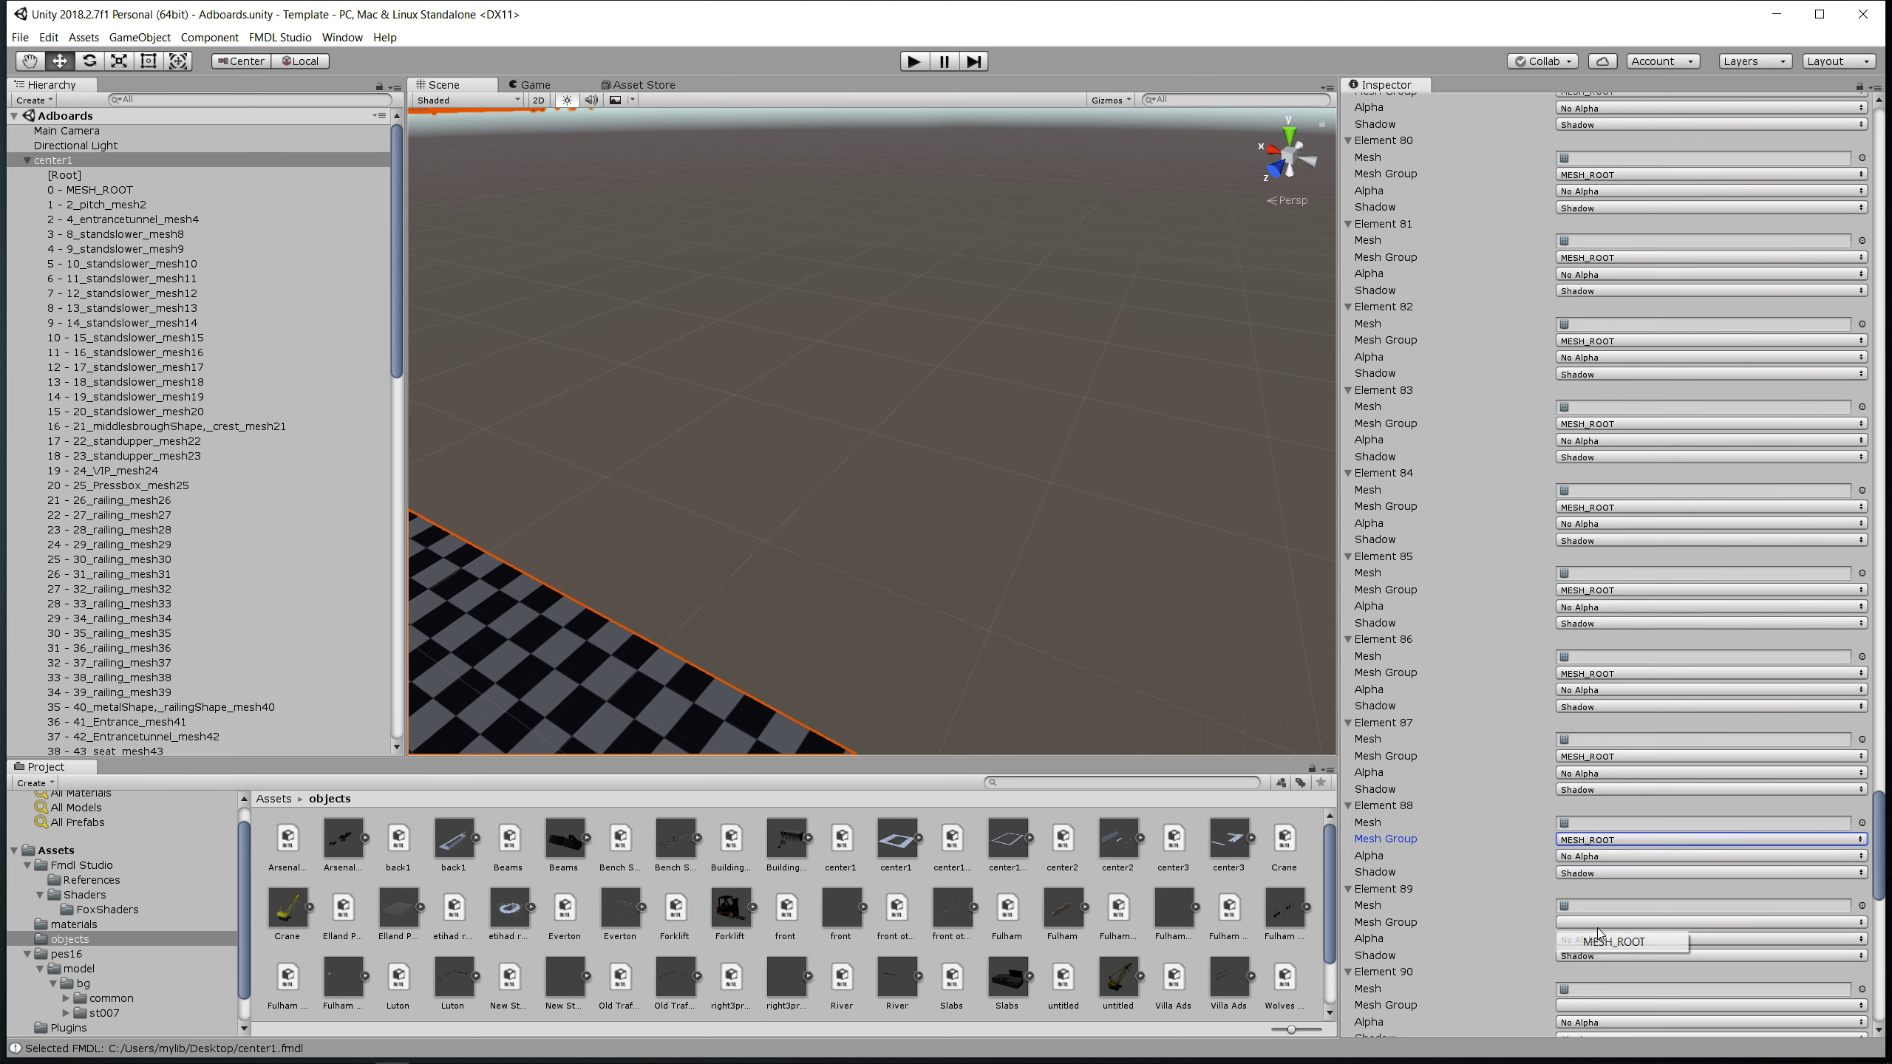
left_click(1596, 940)
left_click(1588, 1005)
left_click(1591, 1024)
scroll(1562, 871, "down", 3)
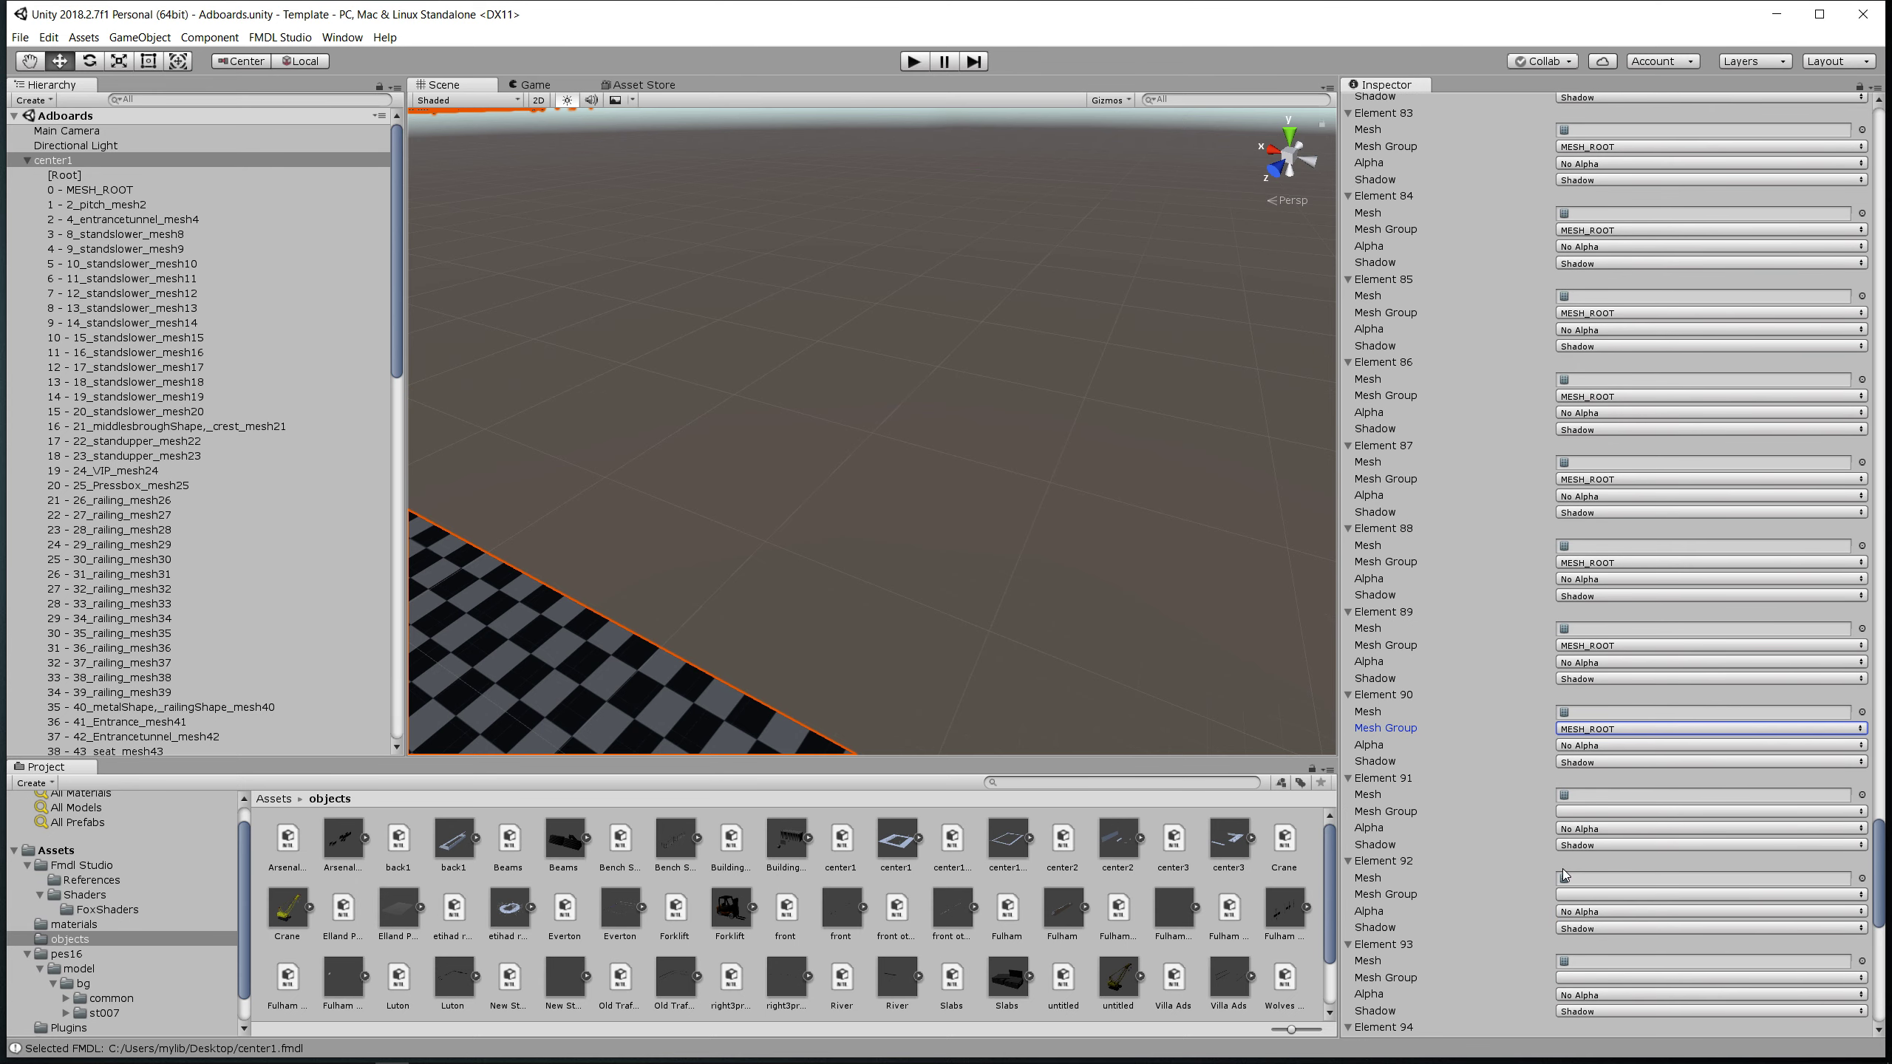
left_click(1568, 811)
left_click(1580, 830)
left_click(1592, 894)
left_click(1594, 912)
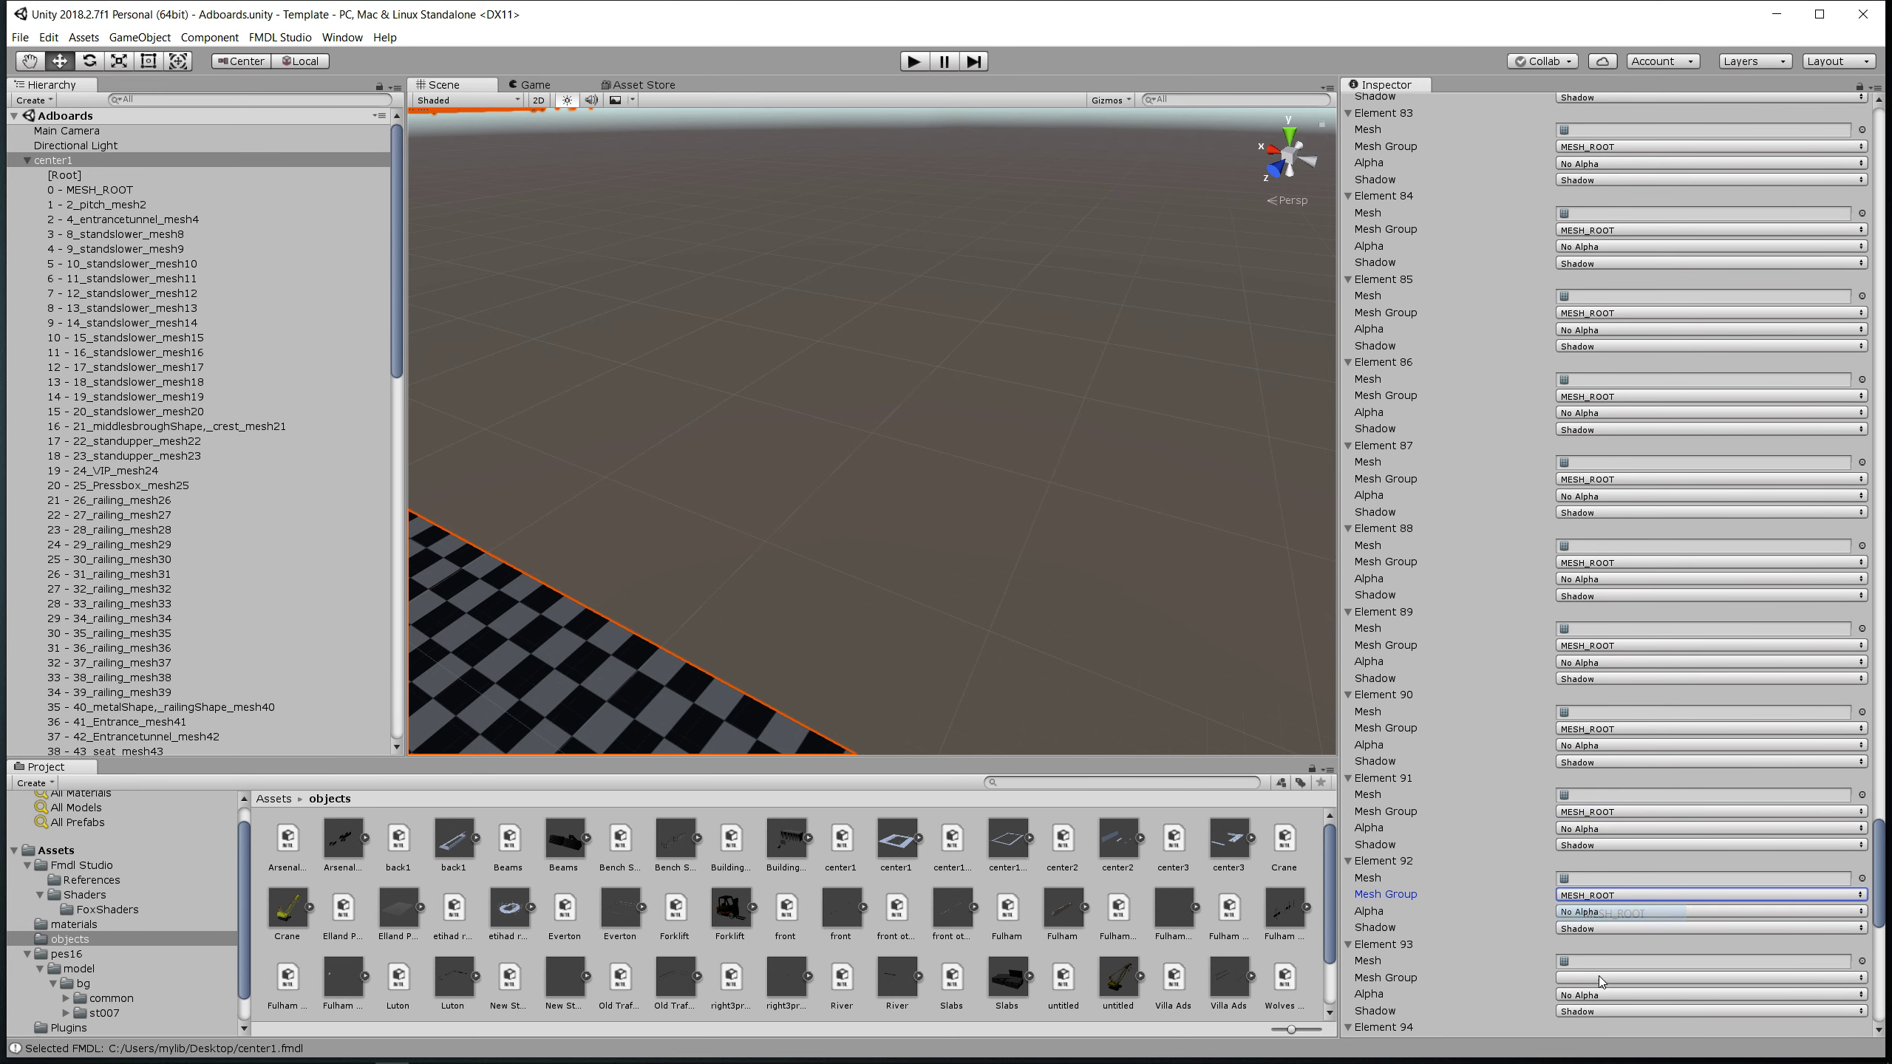
left_click(1599, 977)
left_click(1600, 995)
scroll(1591, 975, "down", 3)
left_click(1579, 838)
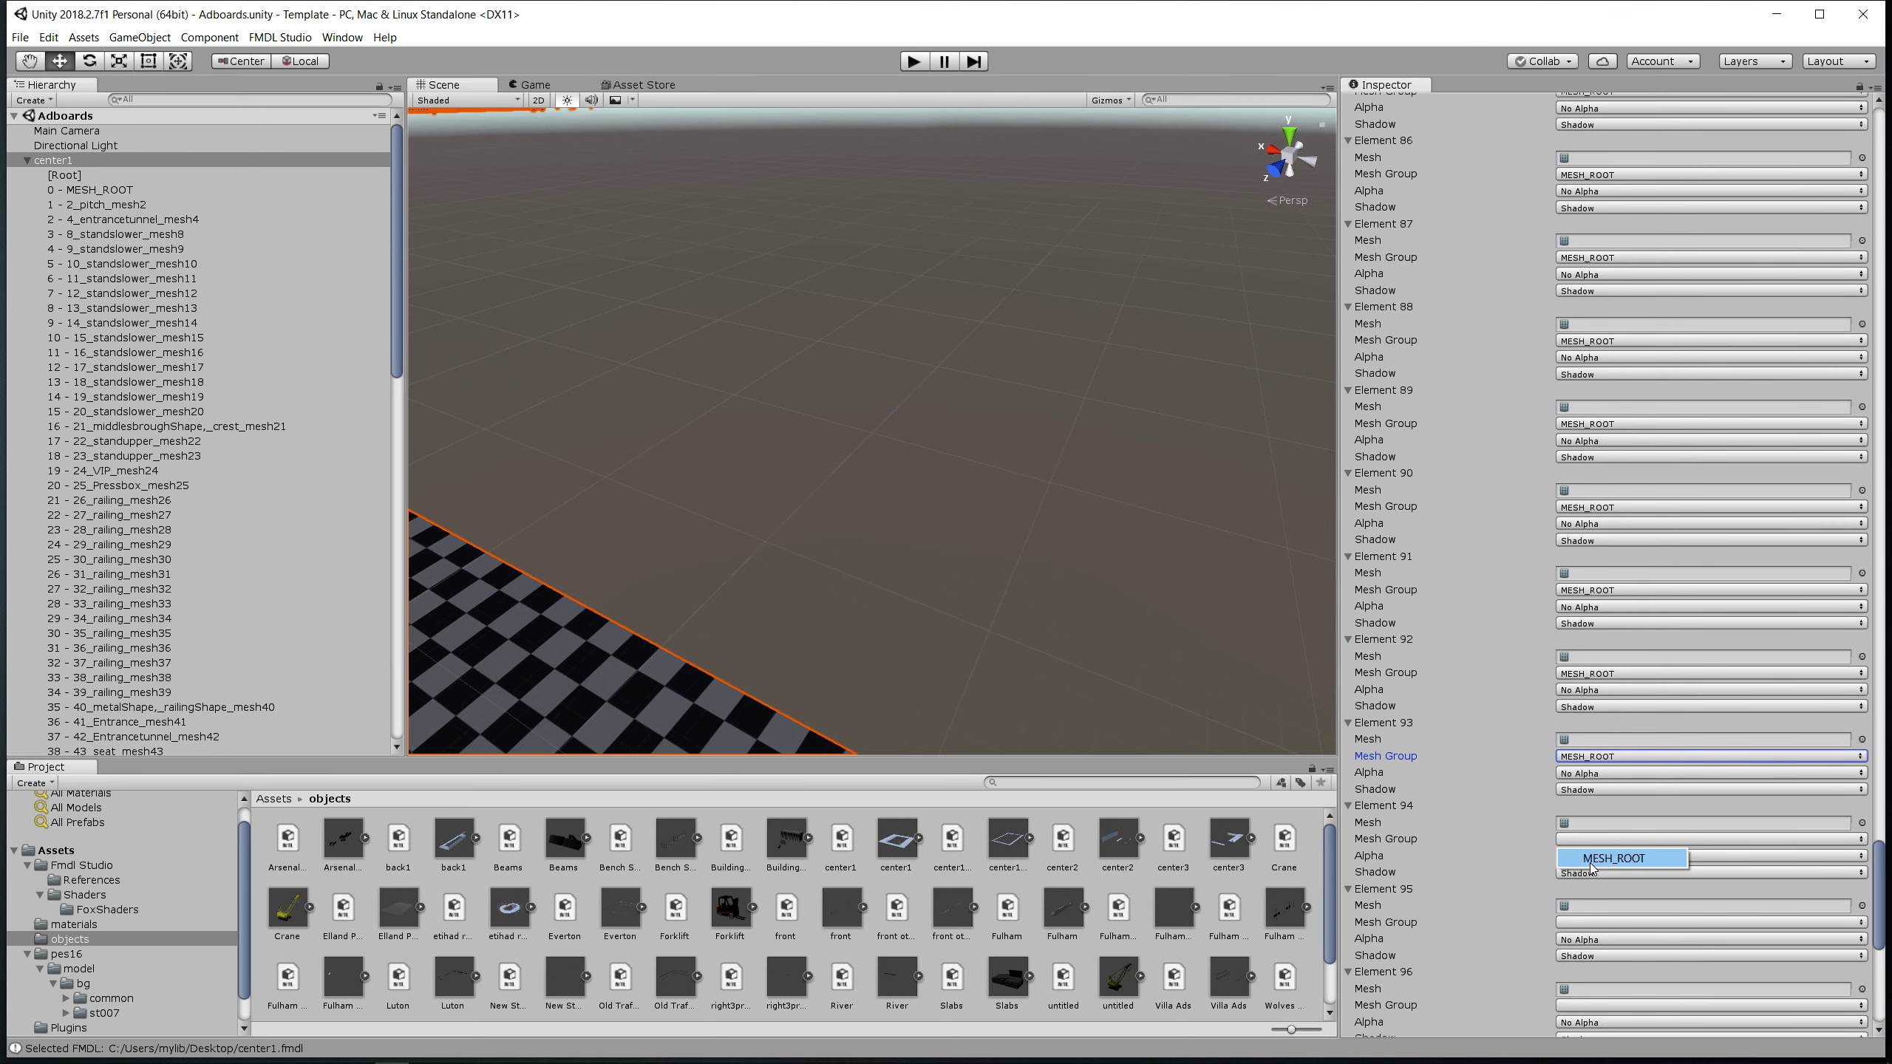
left_click(1587, 857)
left_click(1592, 922)
left_click(1592, 944)
left_click(1591, 1005)
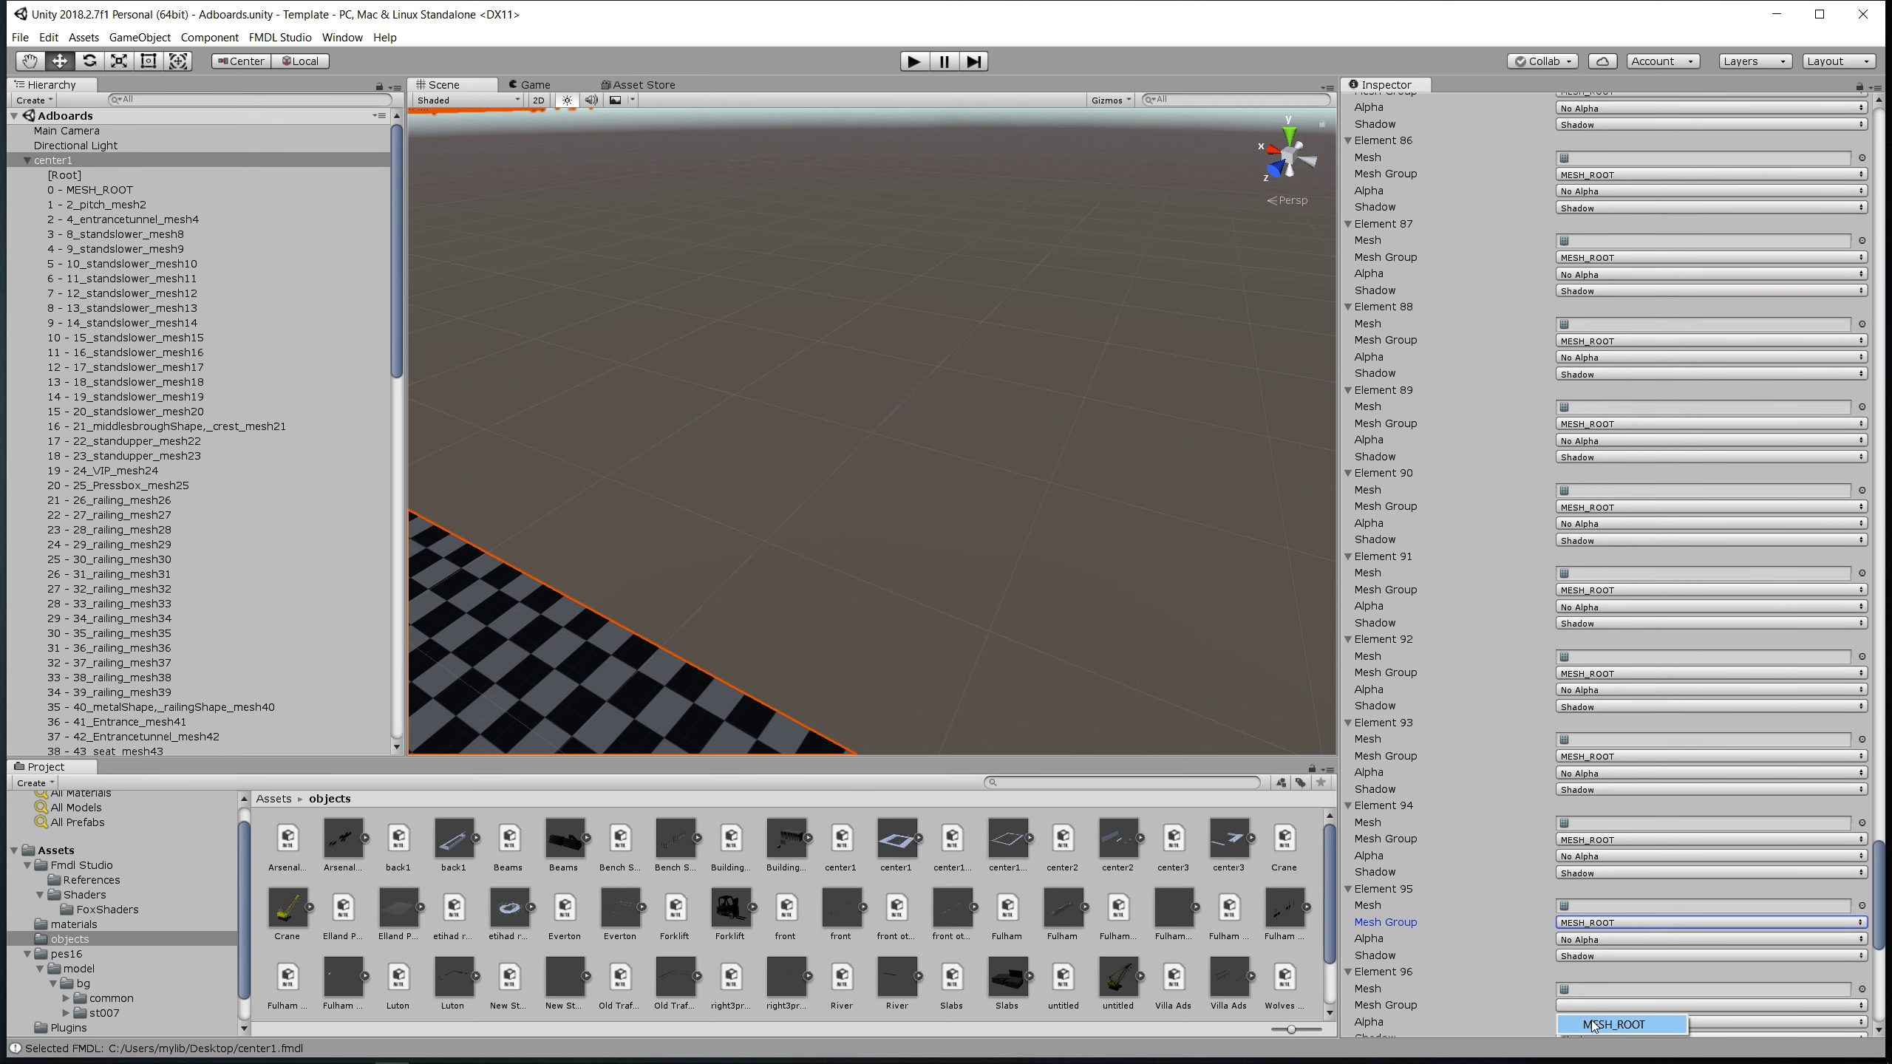
left_click(1592, 1024)
- Set the Mesh Group of Elements 97–104 to MESH_ROOT, leaving Element 99 at No Alpha
scroll(1595, 998, "down", 4)
left_click(1582, 812)
left_click(1585, 830)
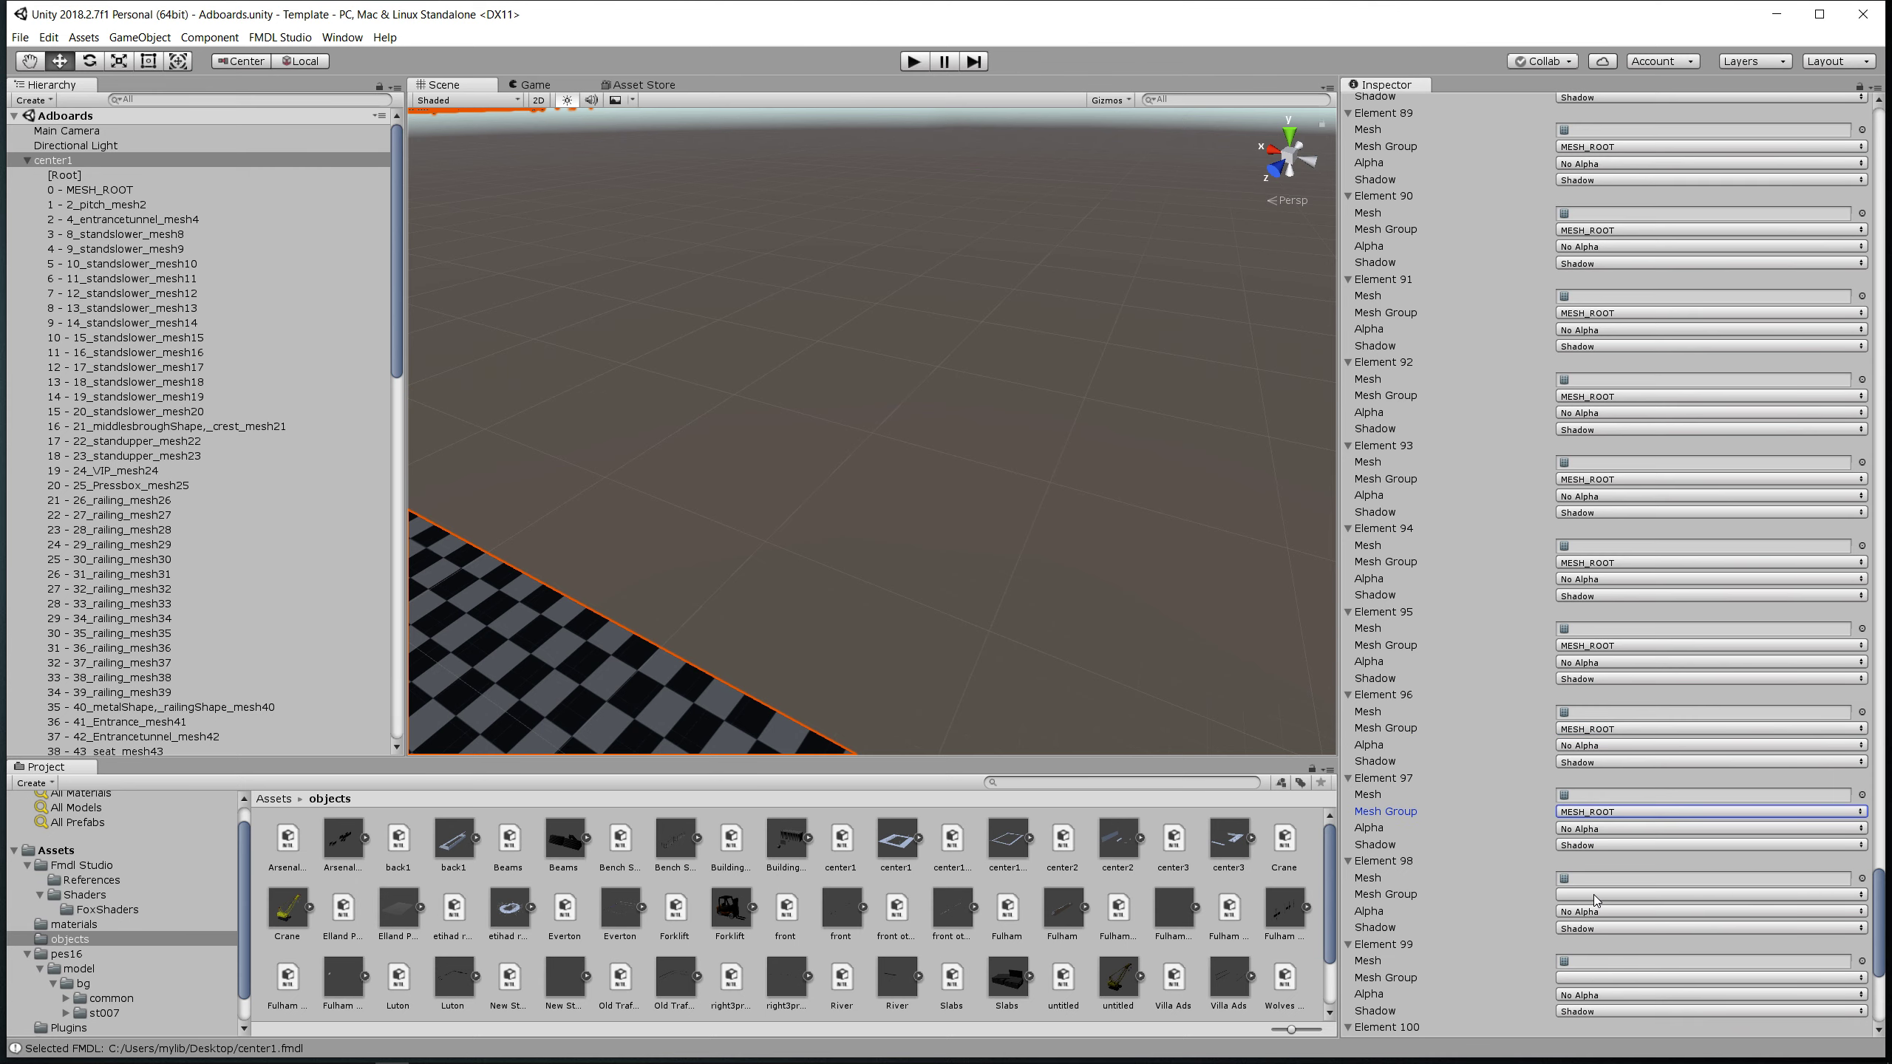
left_click(1594, 896)
left_click(1595, 912)
left_click(1593, 994)
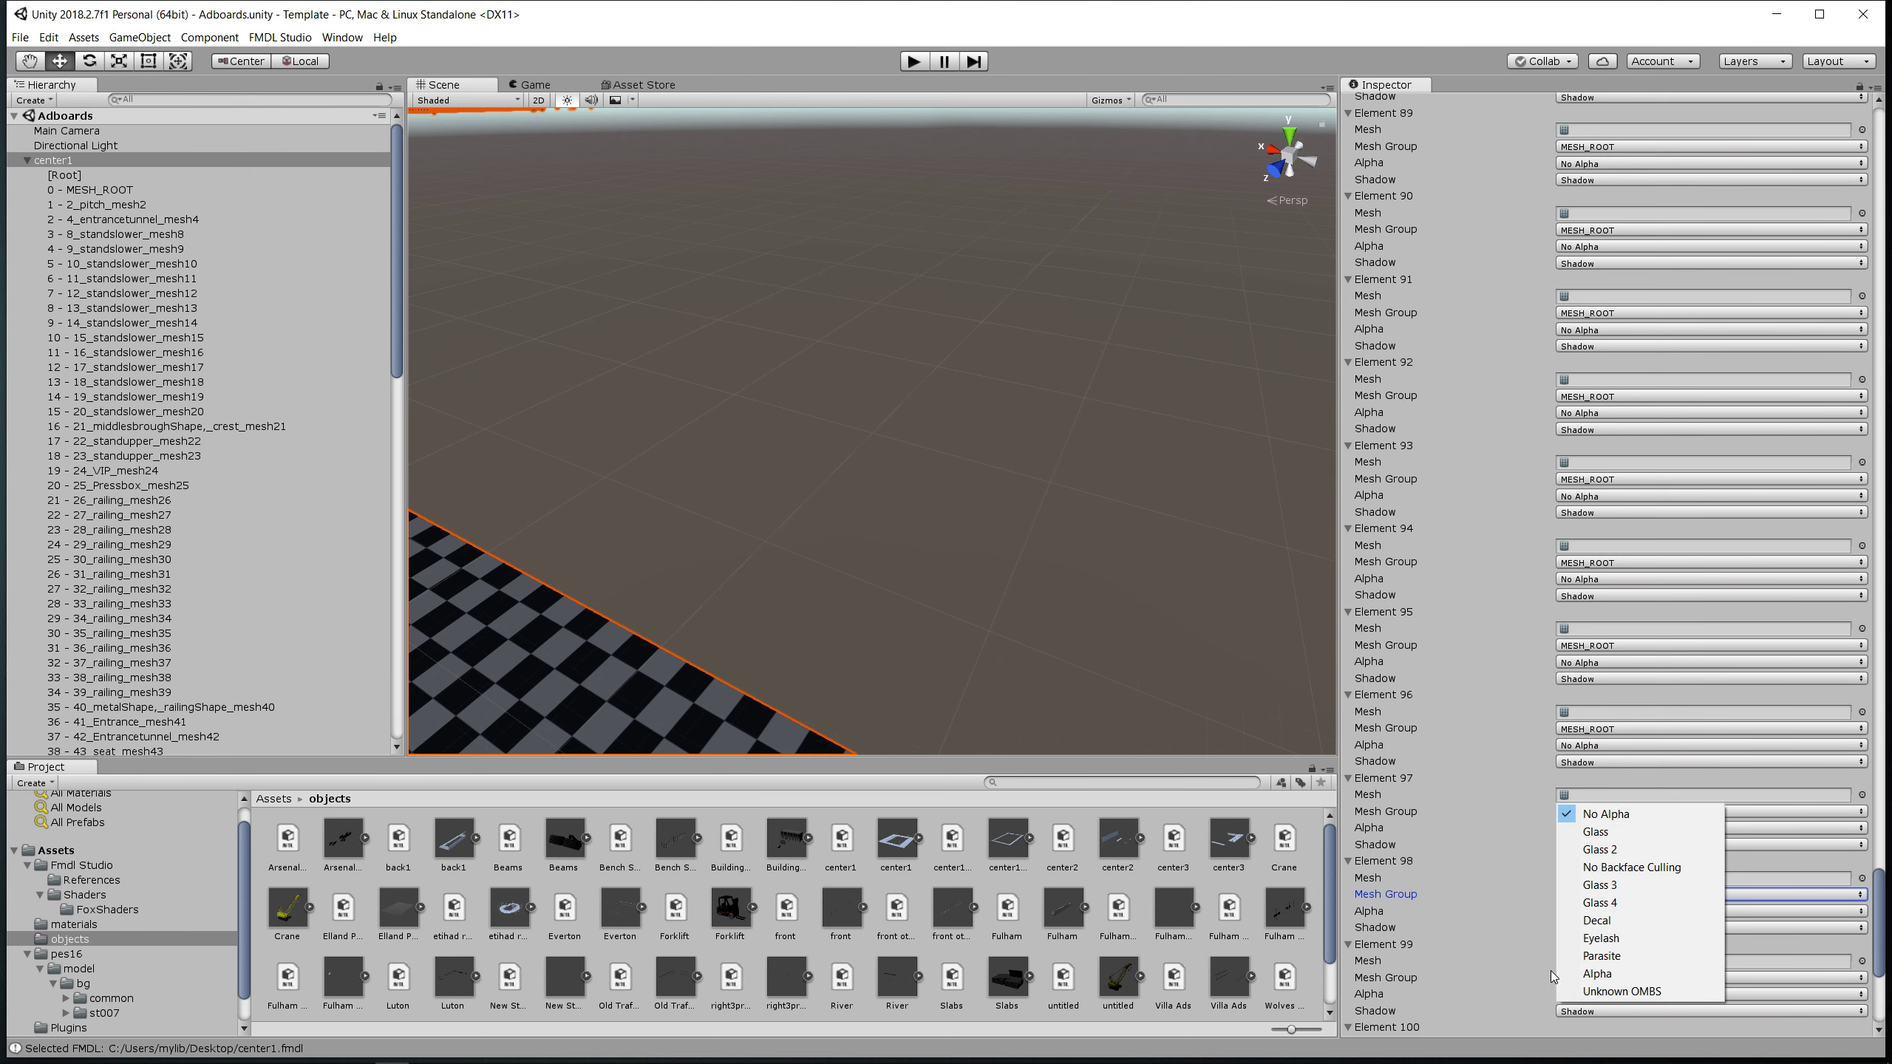
left_click(1551, 971)
left_click(1572, 977)
left_click(1586, 994)
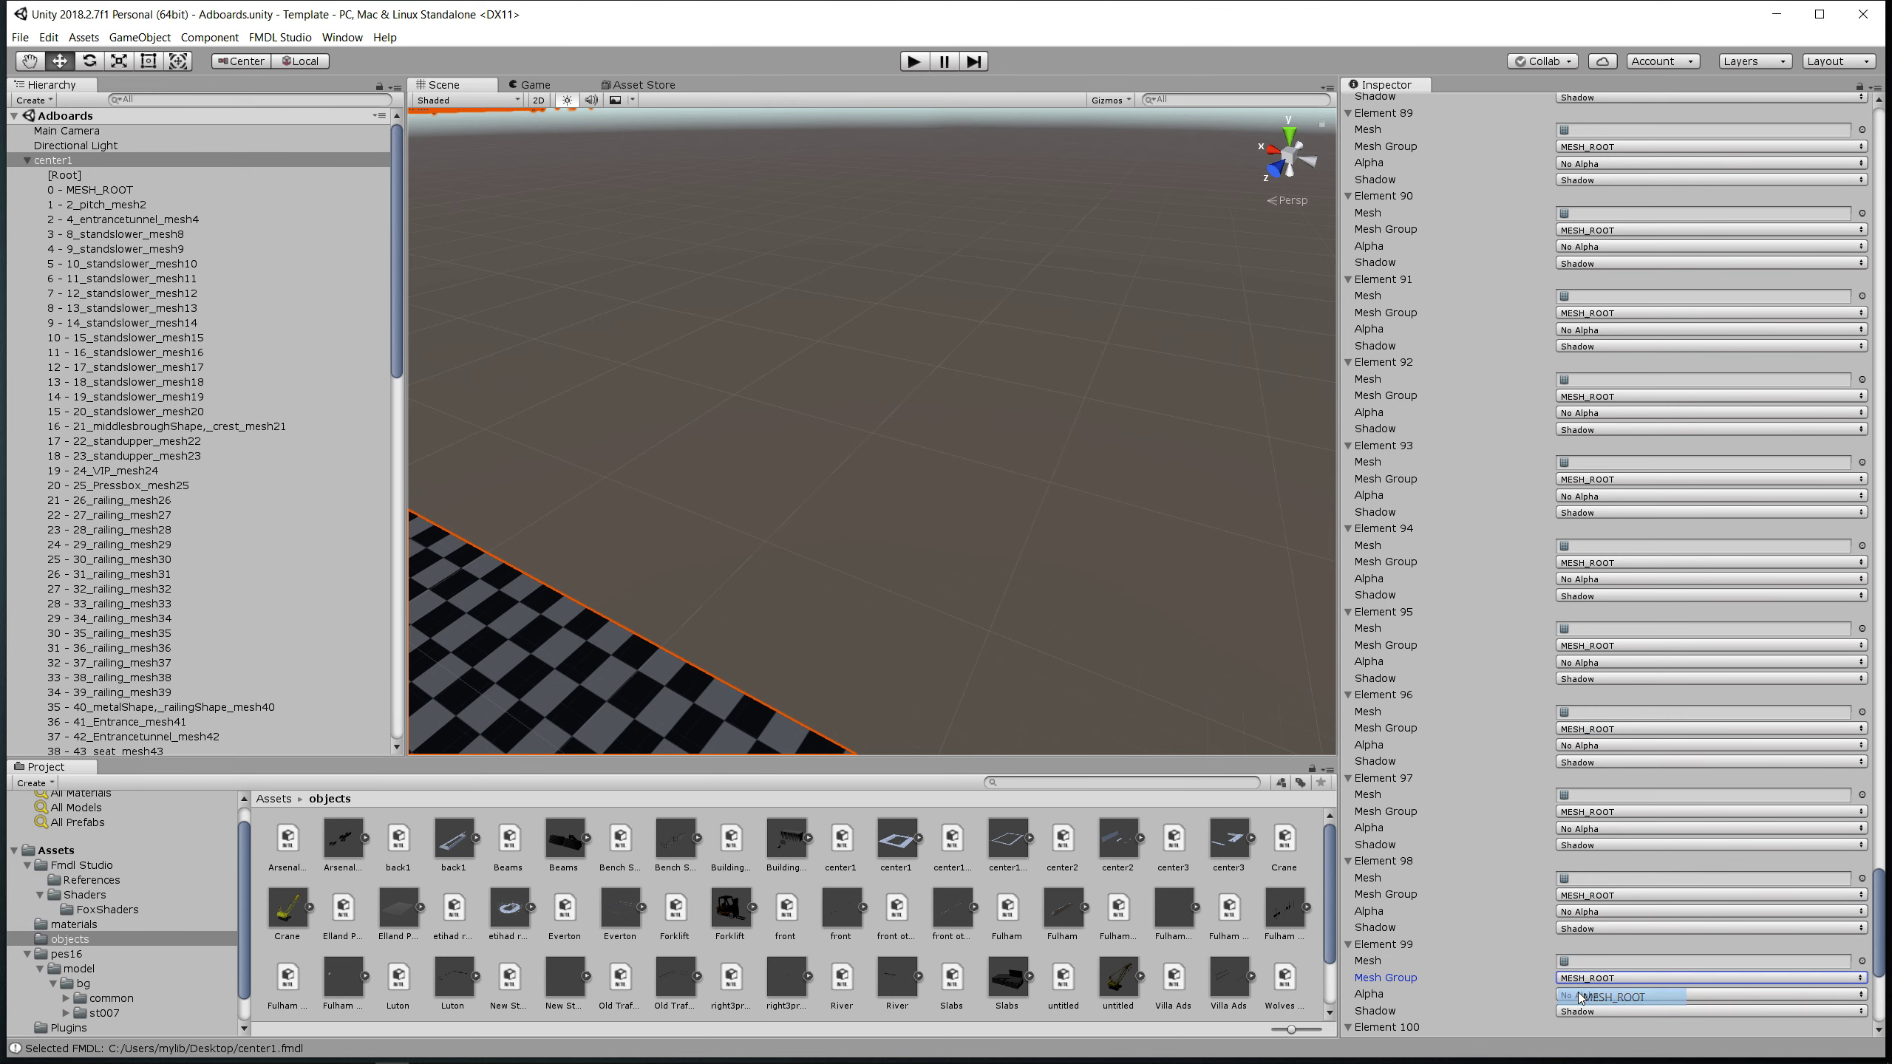
scroll(1588, 959, "down", 6)
left_click(1591, 672)
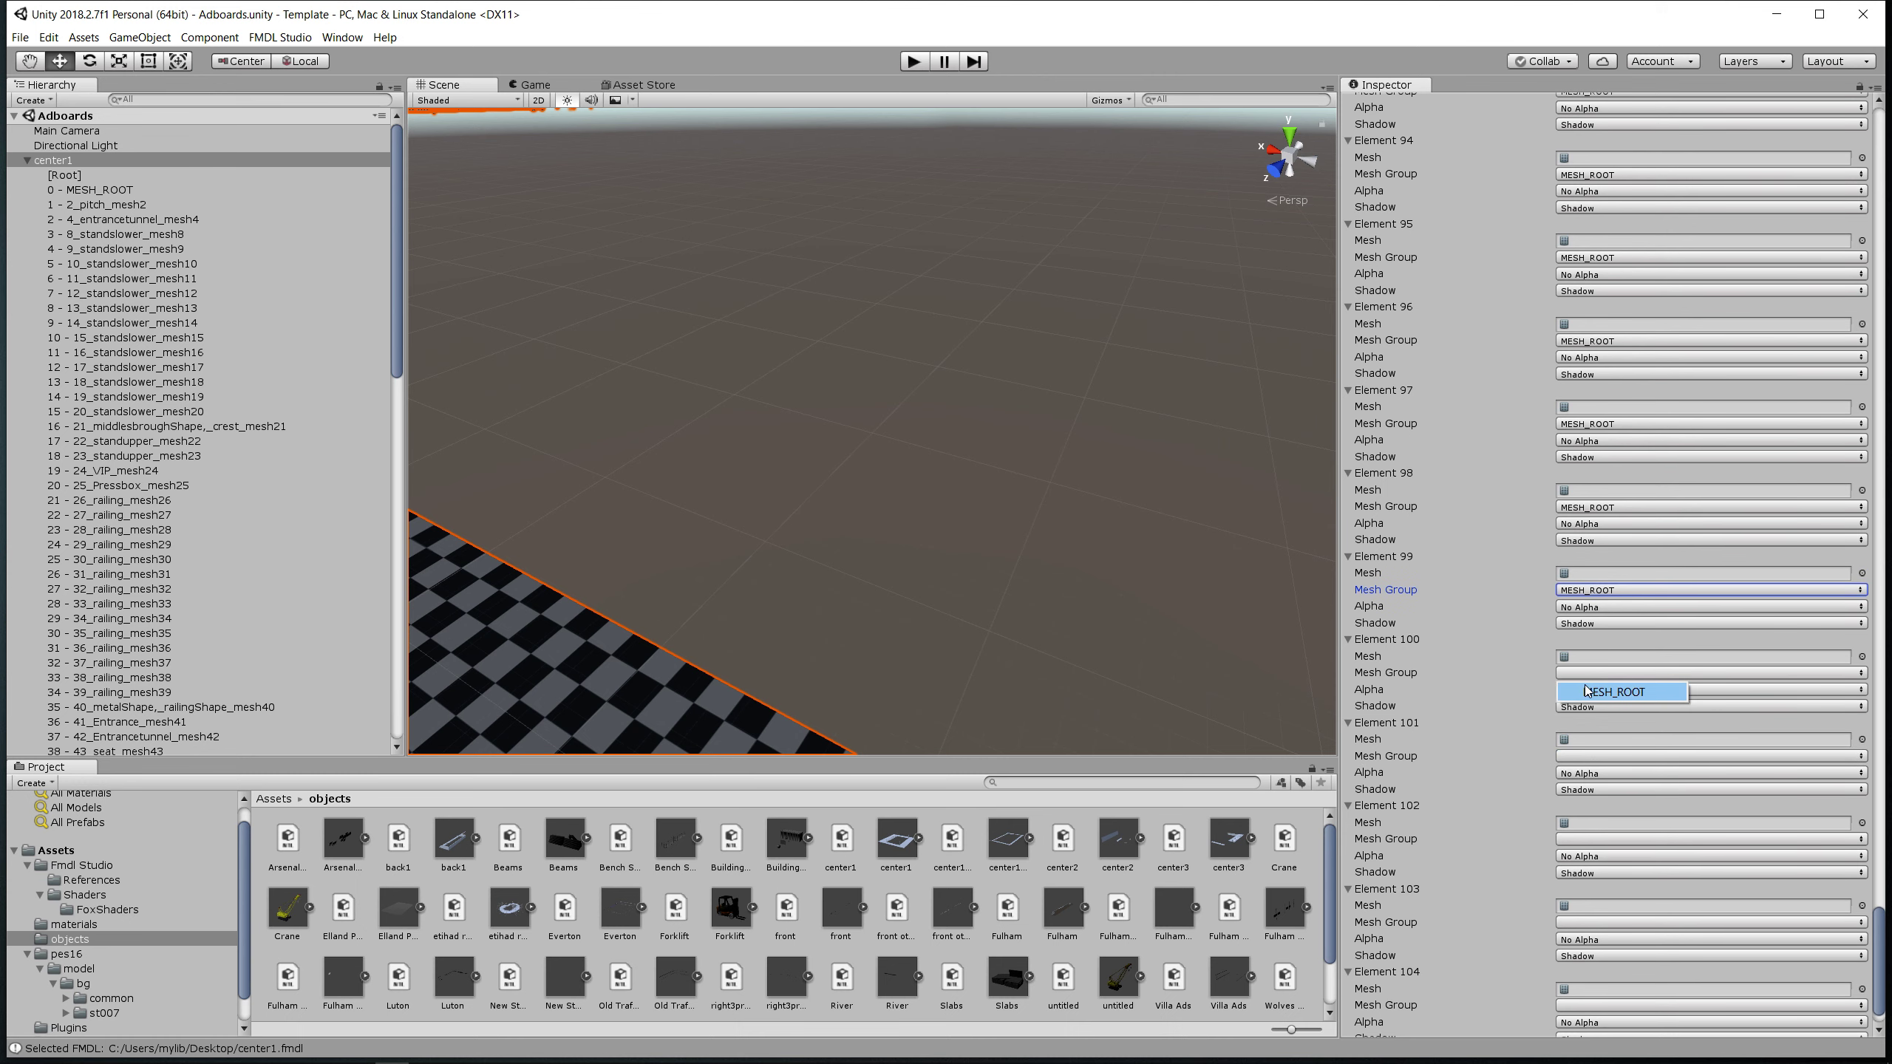
left_click(1587, 692)
left_click(1581, 756)
left_click(1585, 777)
left_click(1587, 839)
left_click(1587, 858)
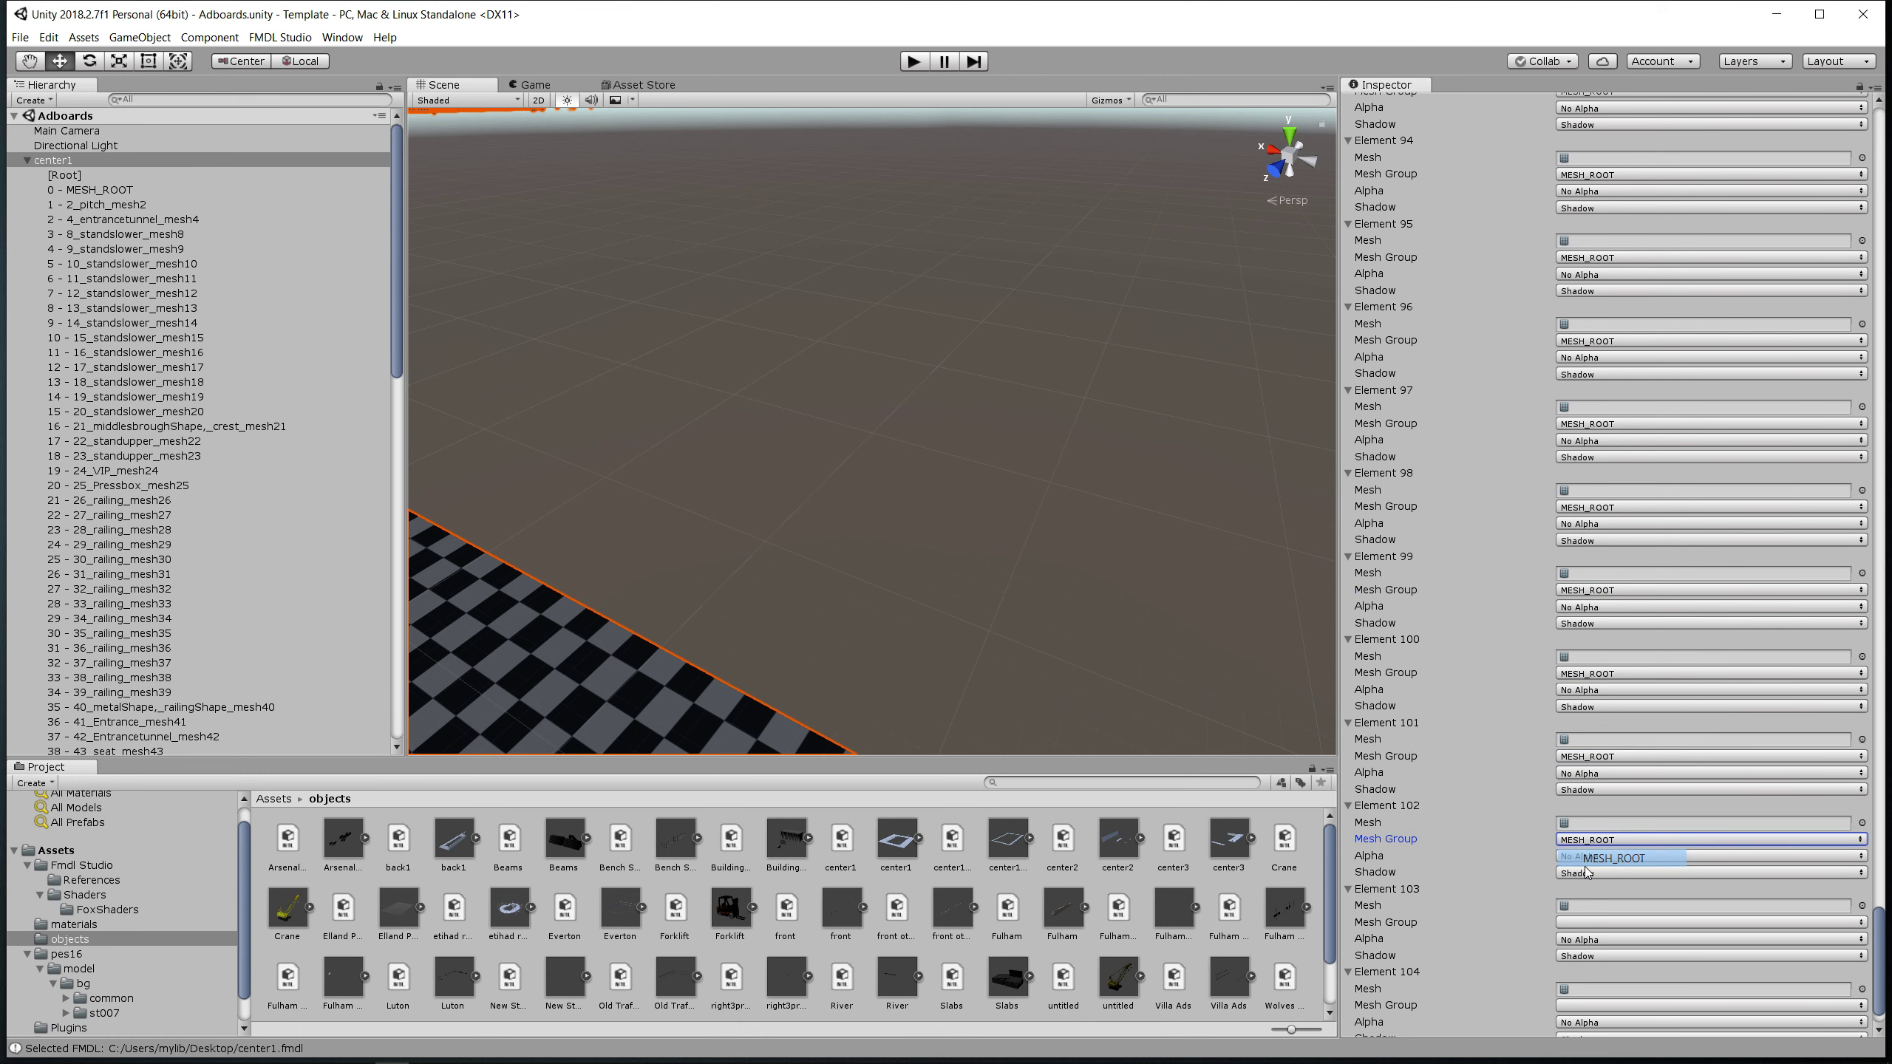
left_click(1593, 921)
left_click(1596, 944)
scroll(1615, 905, "down", 2)
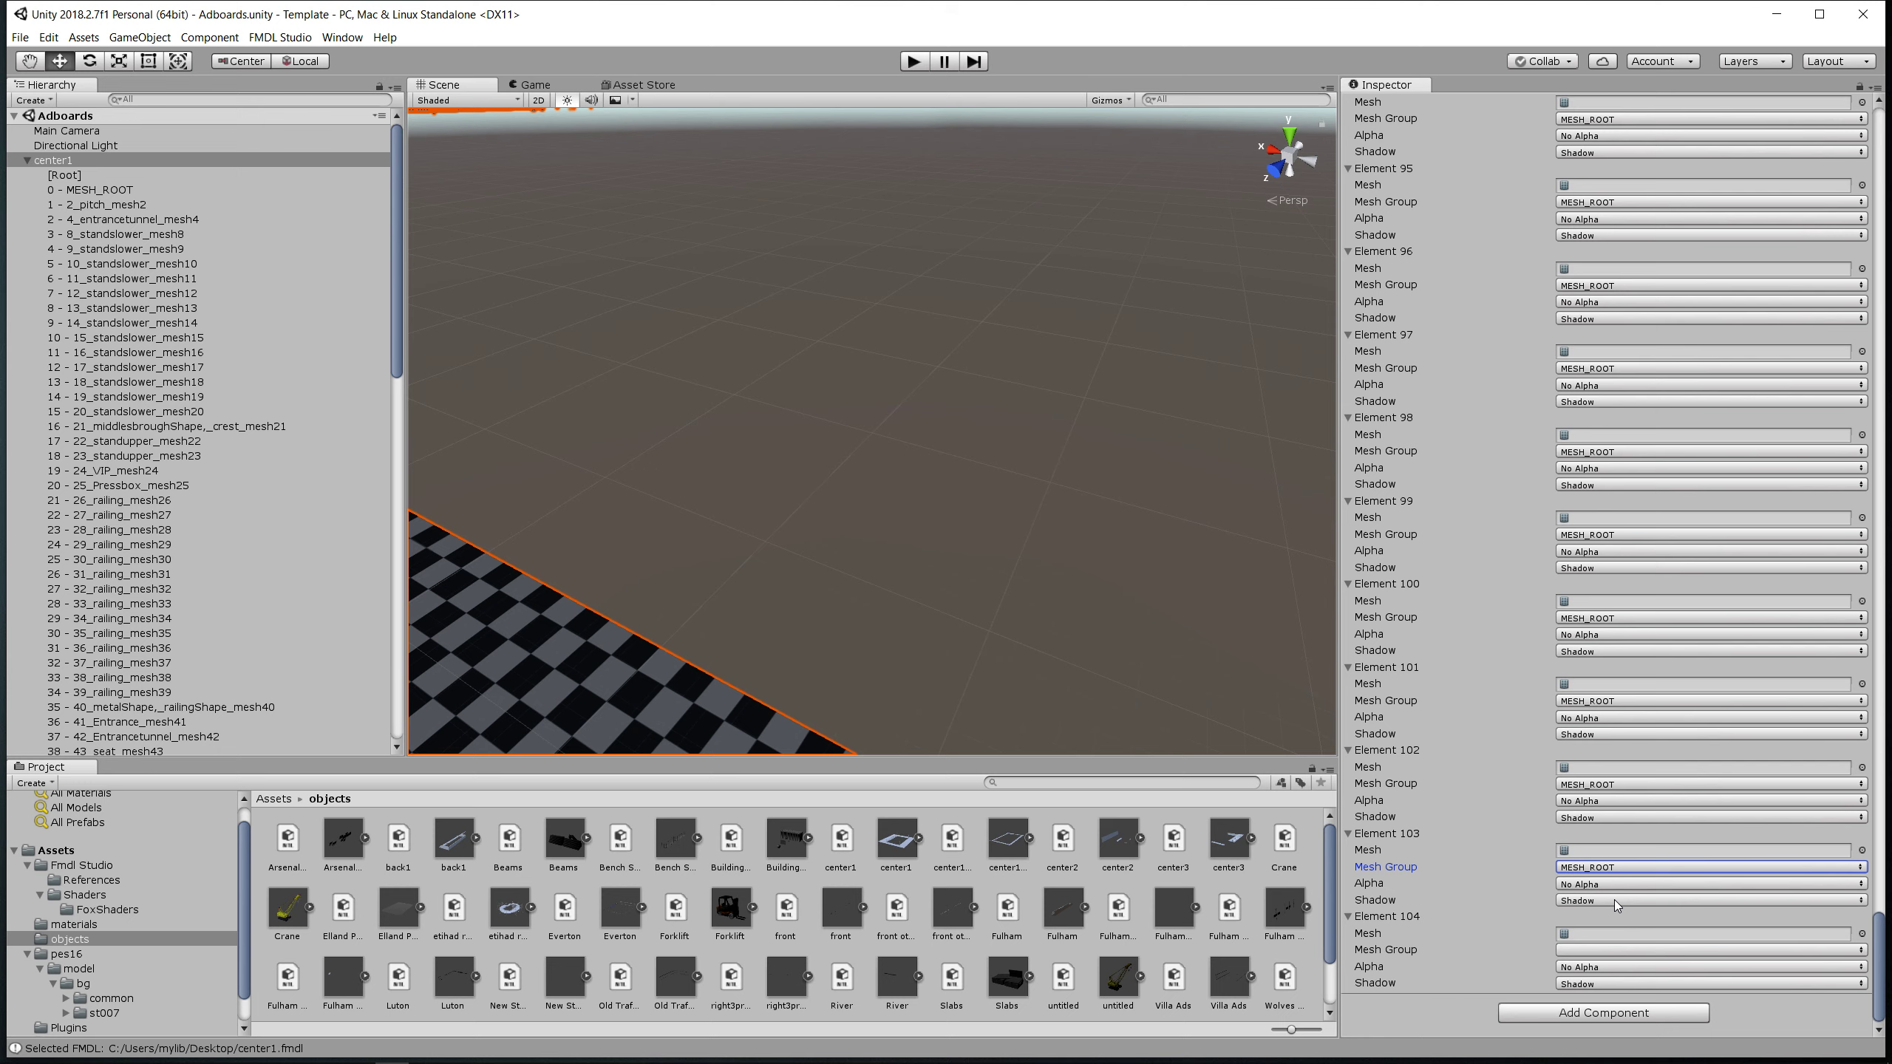
left_click(1602, 949)
left_click(1602, 967)
type("MESH_ROOT")
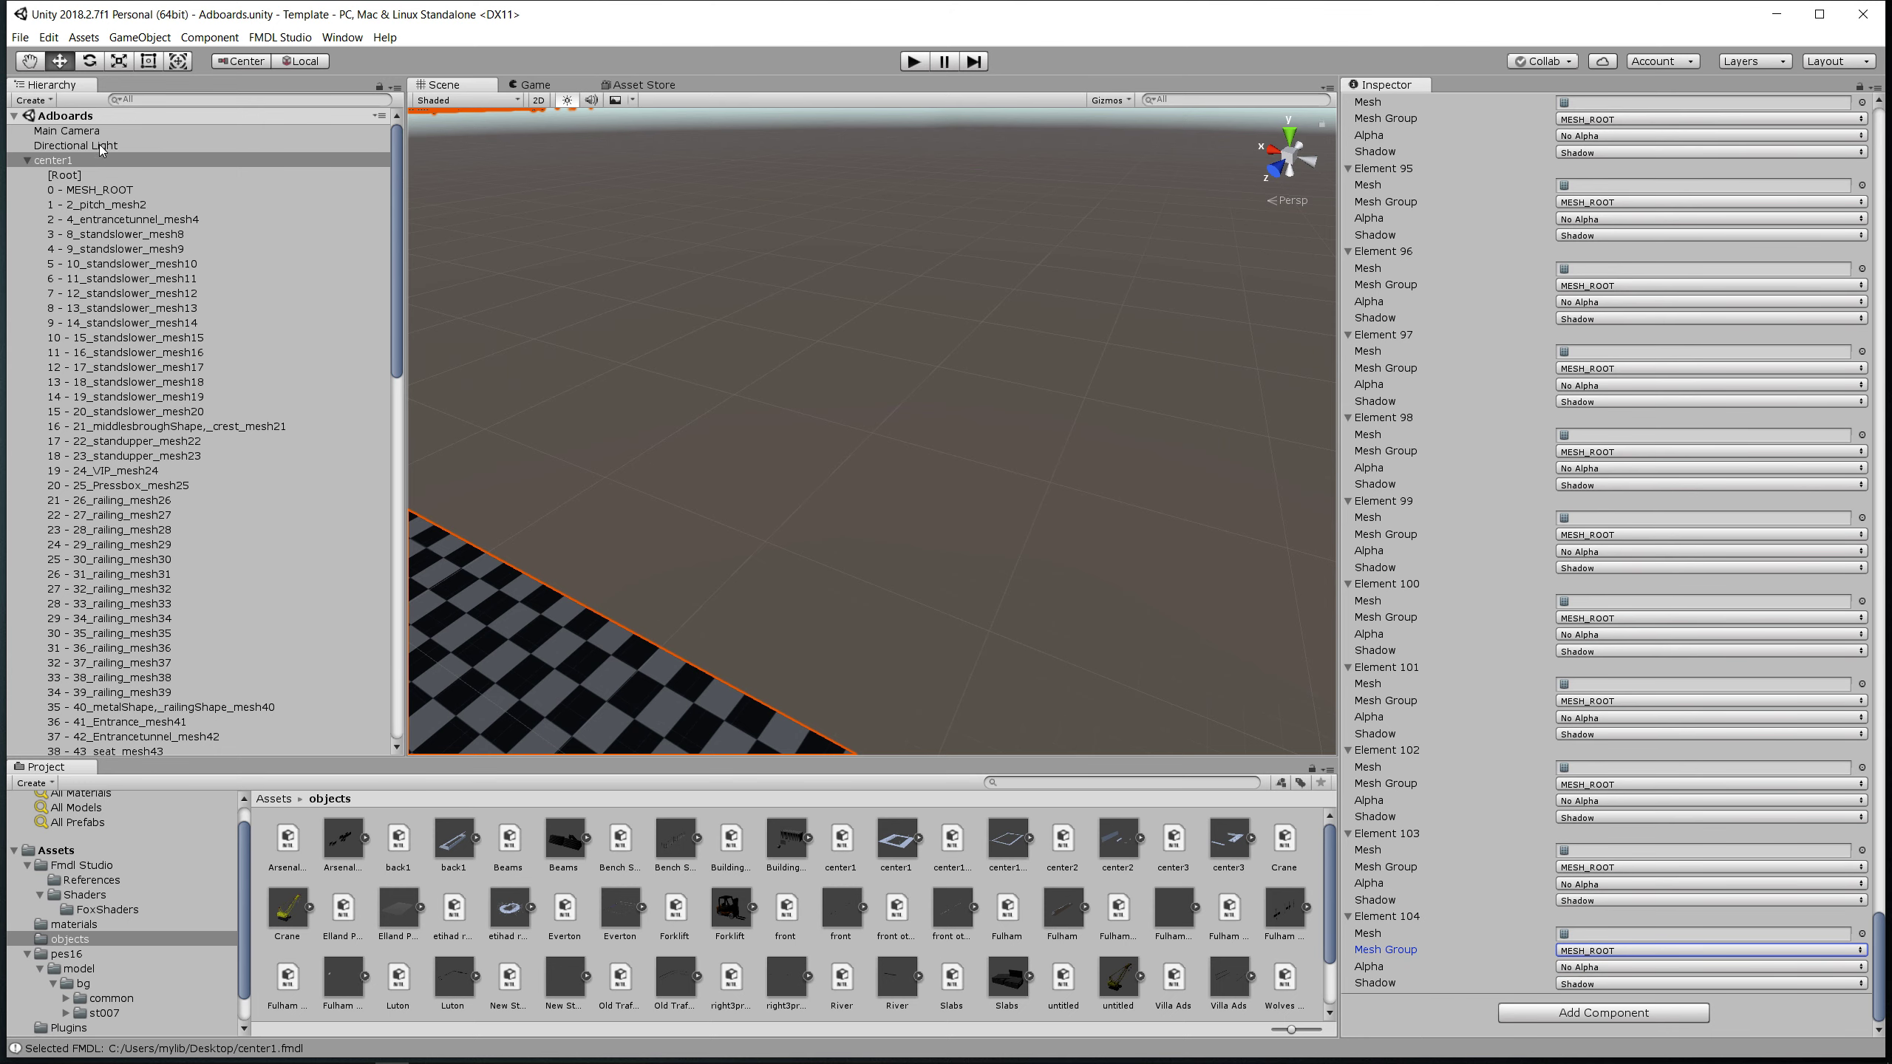
- Remove the Box Collider component from the [Root] object
left_click(77, 176)
right_click(1429, 215)
left_click(1520, 251)
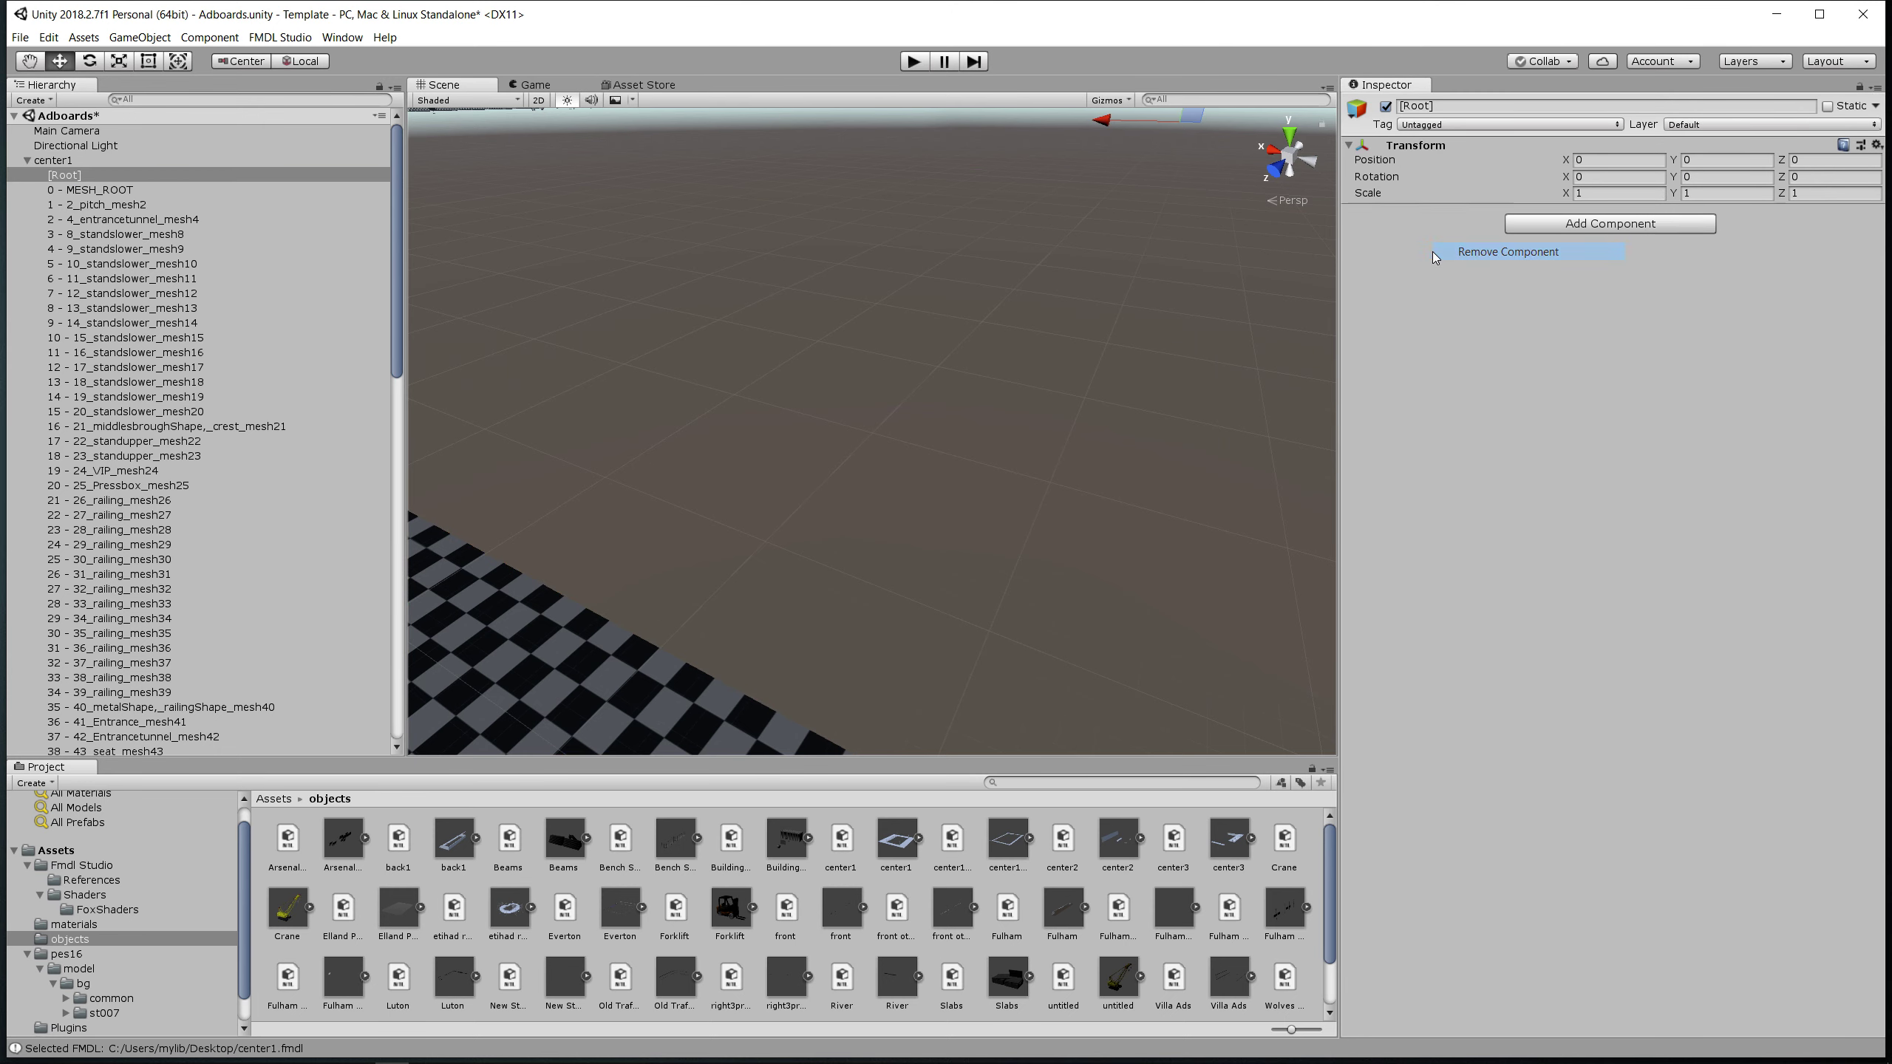
- With center1 selected, generate its bounding boxes via FMDL Studio and bring up Export FMDL
left_click(75, 161)
left_click(276, 37)
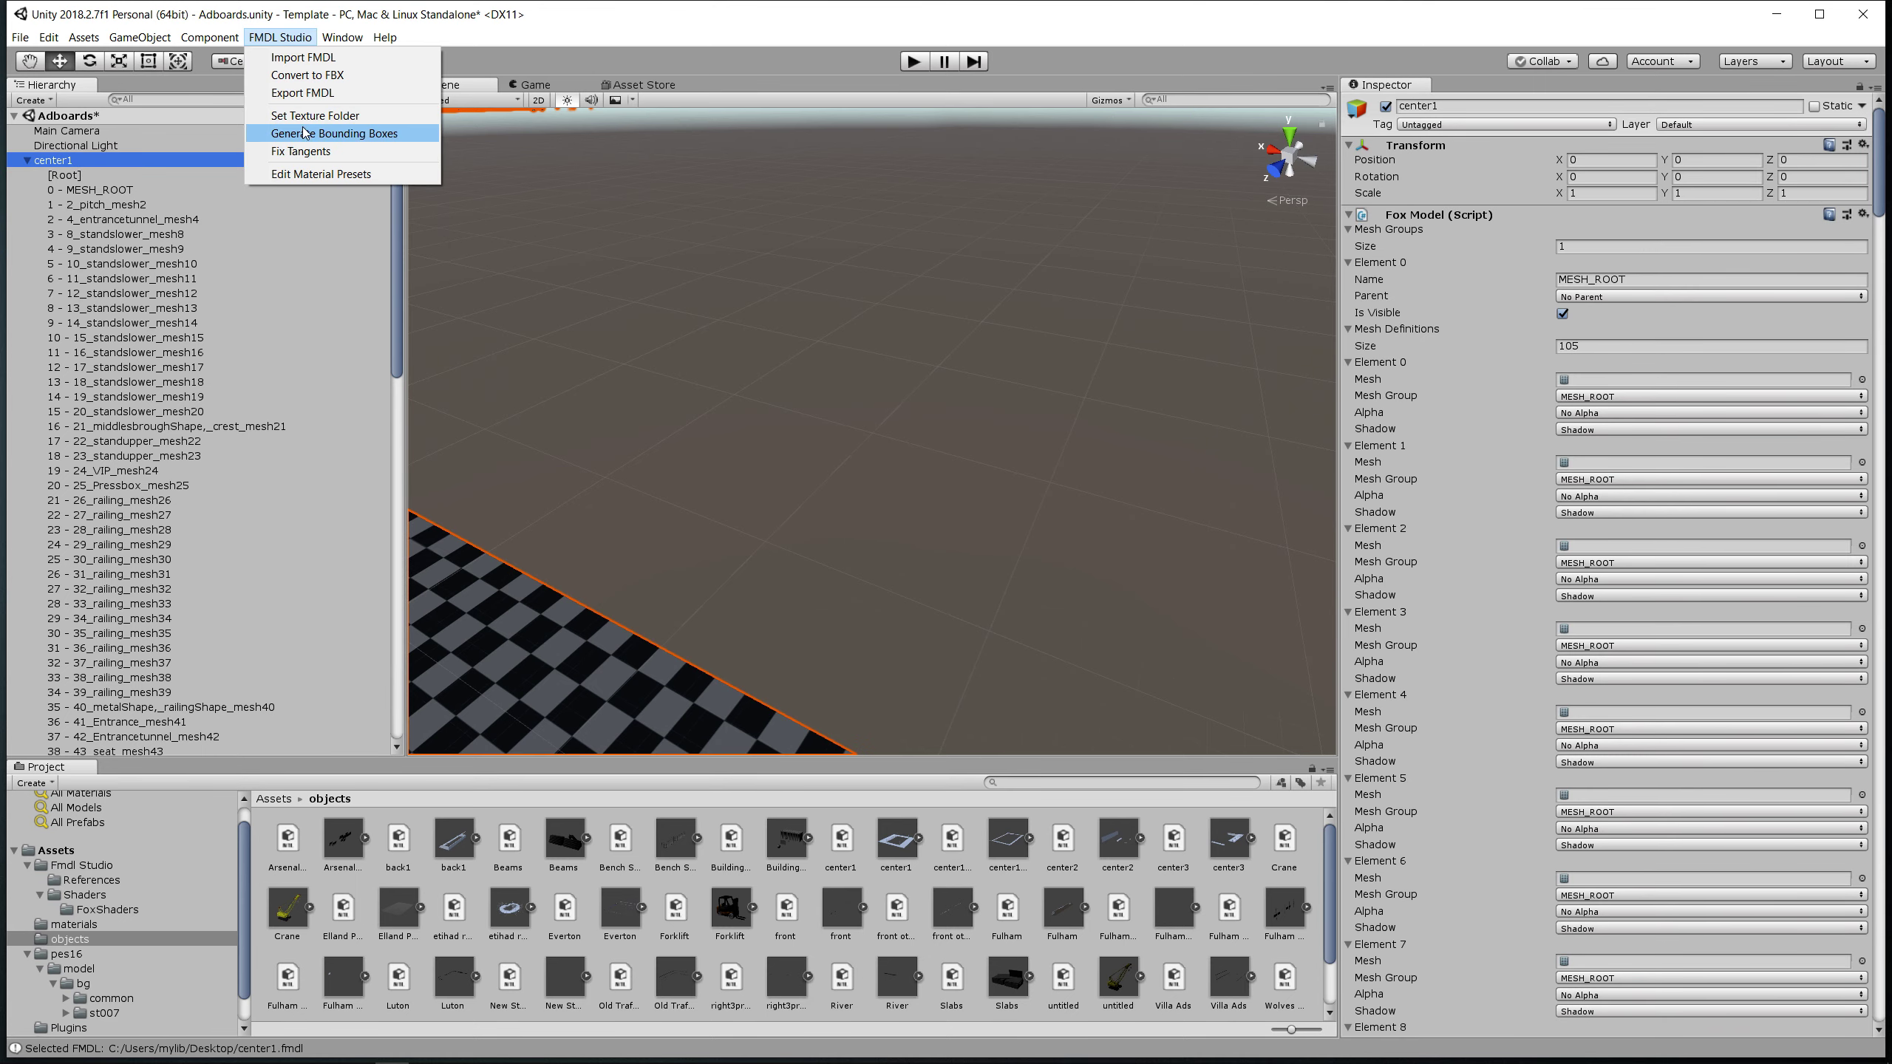
left_click(307, 133)
left_click(270, 38)
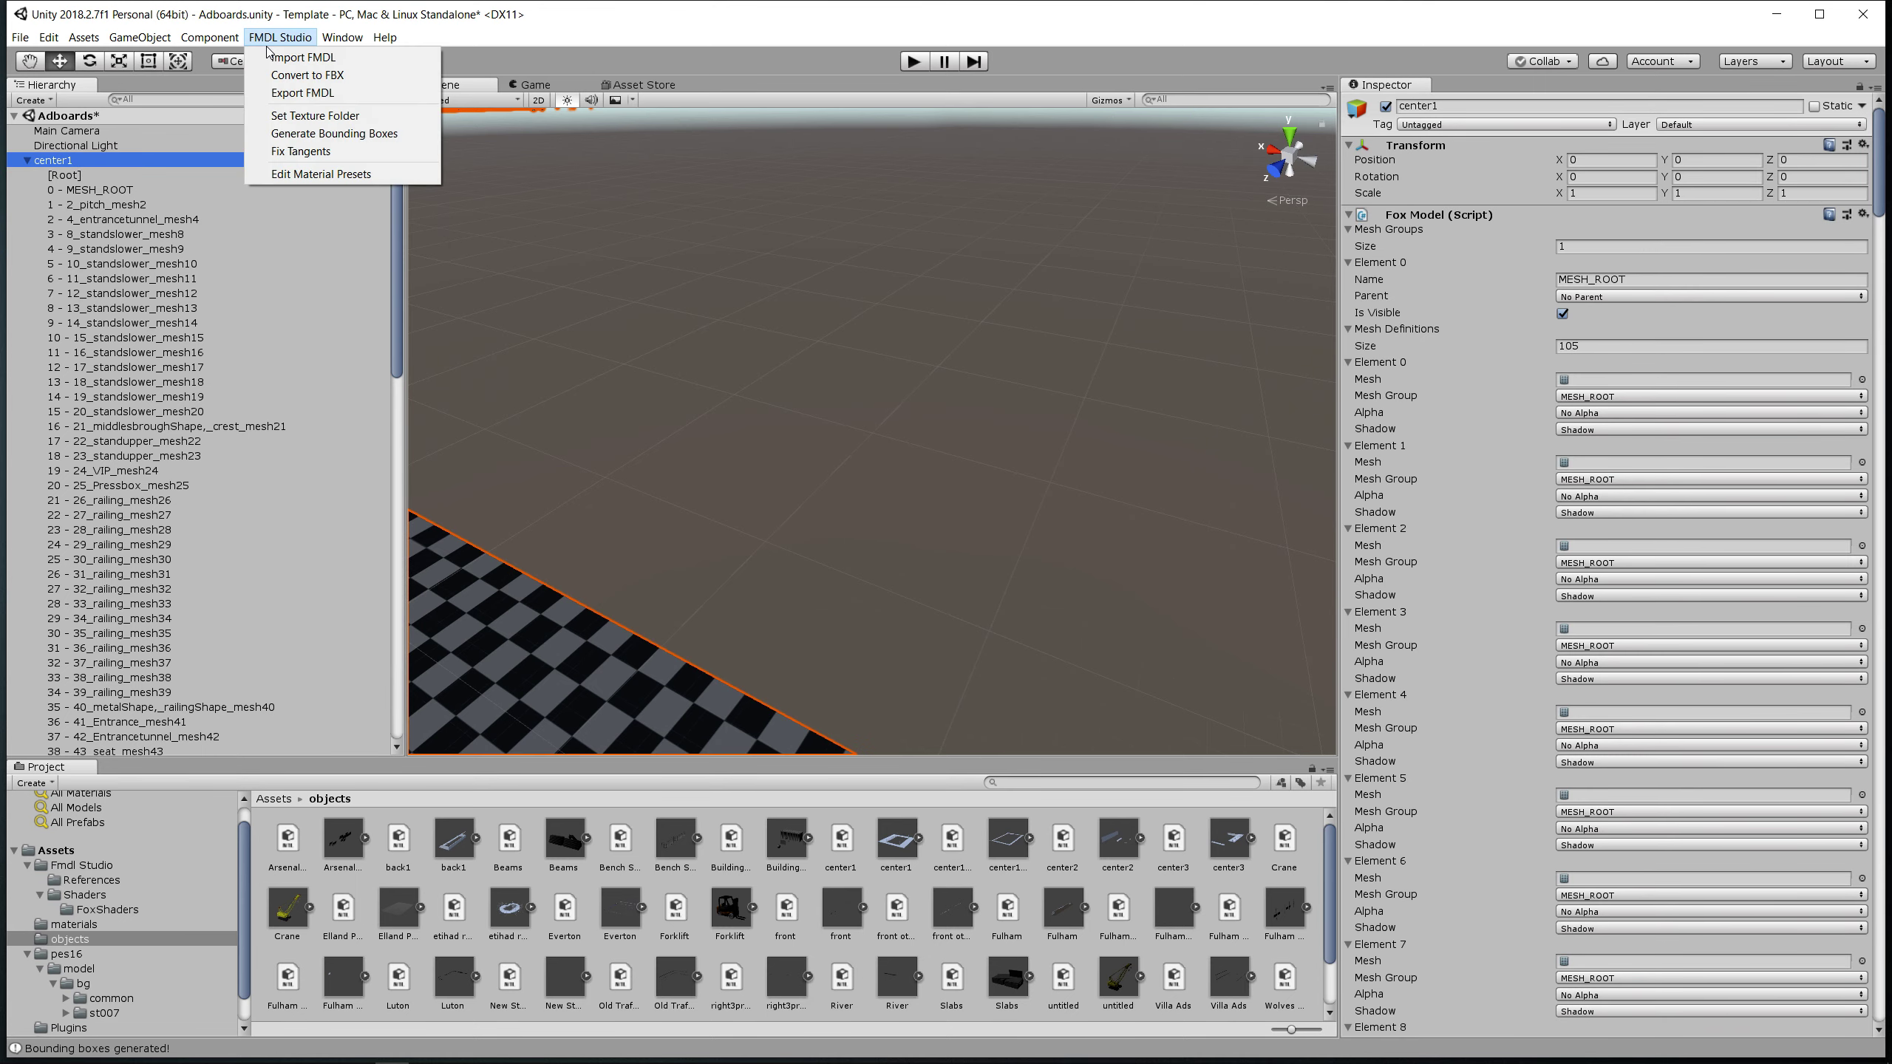
left_click(298, 102)
- Save the export as center1 on the Desktop and confirm overwriting the existing center1.fmdl
left_click(760, 540)
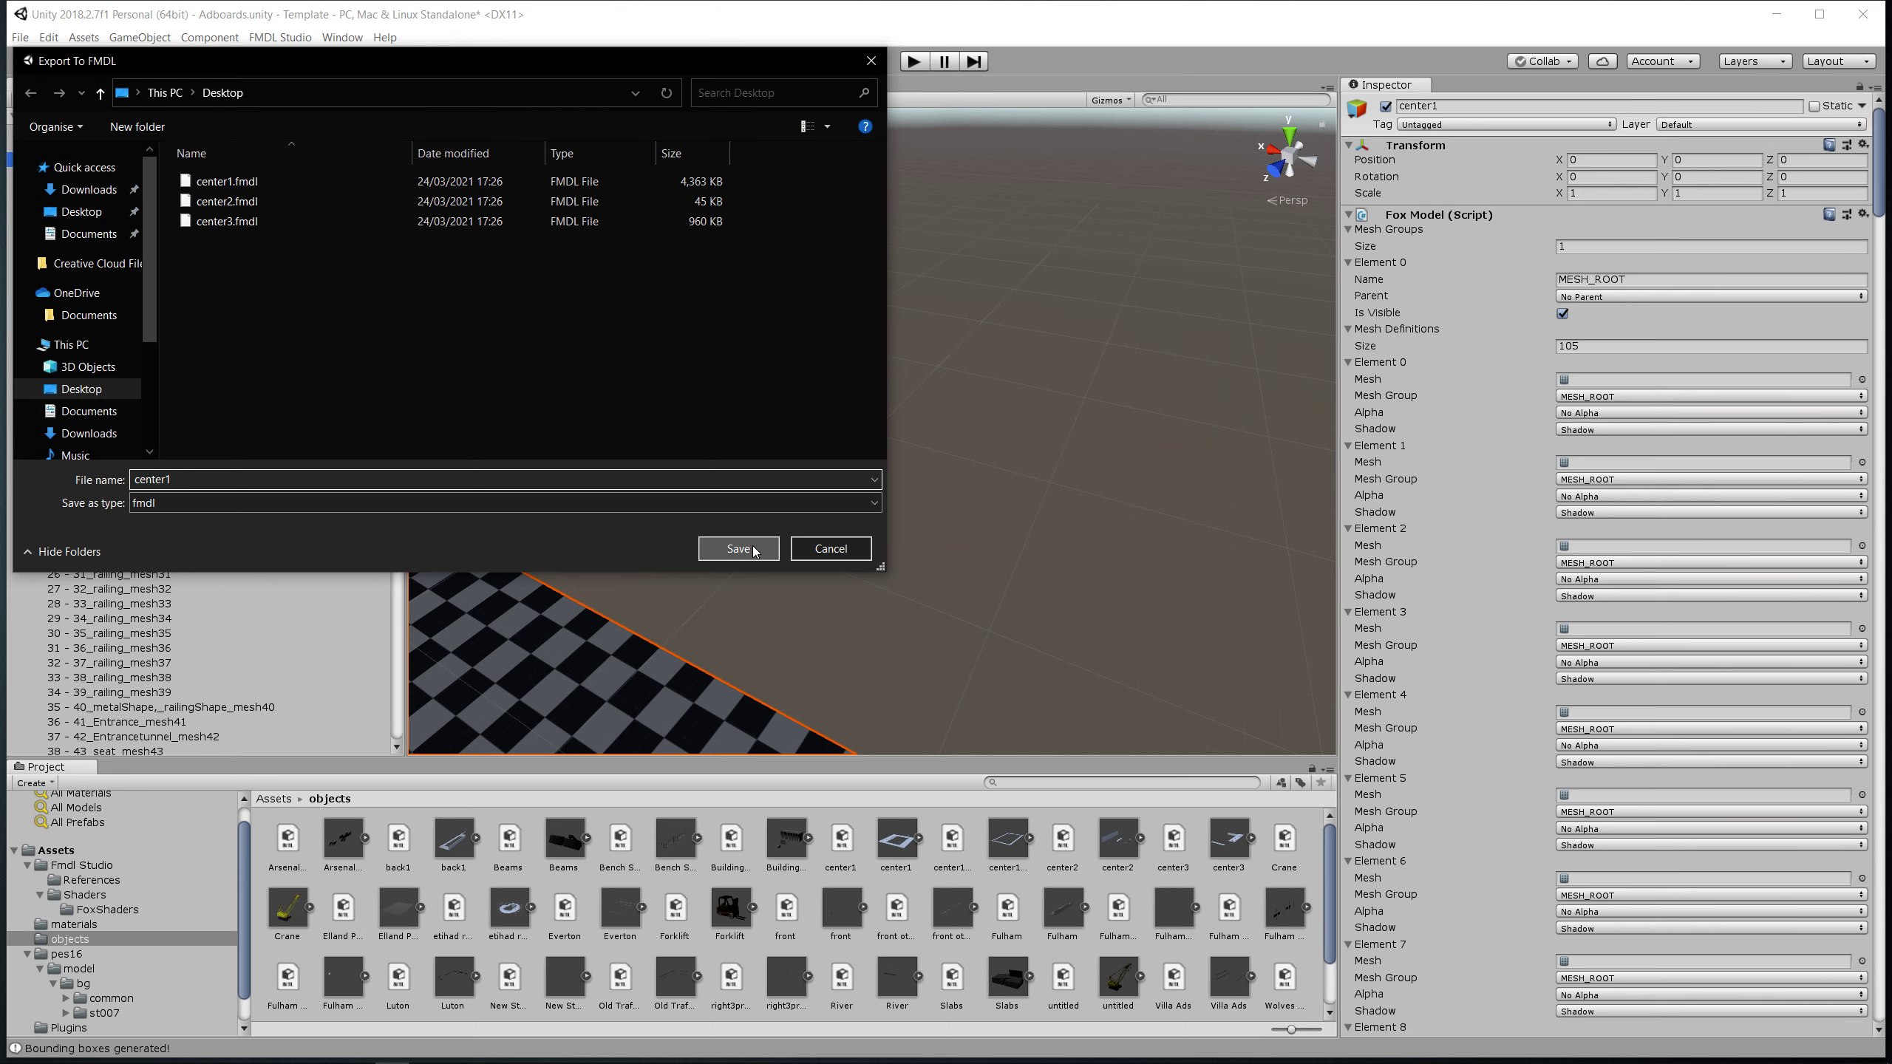
left_click(974, 550)
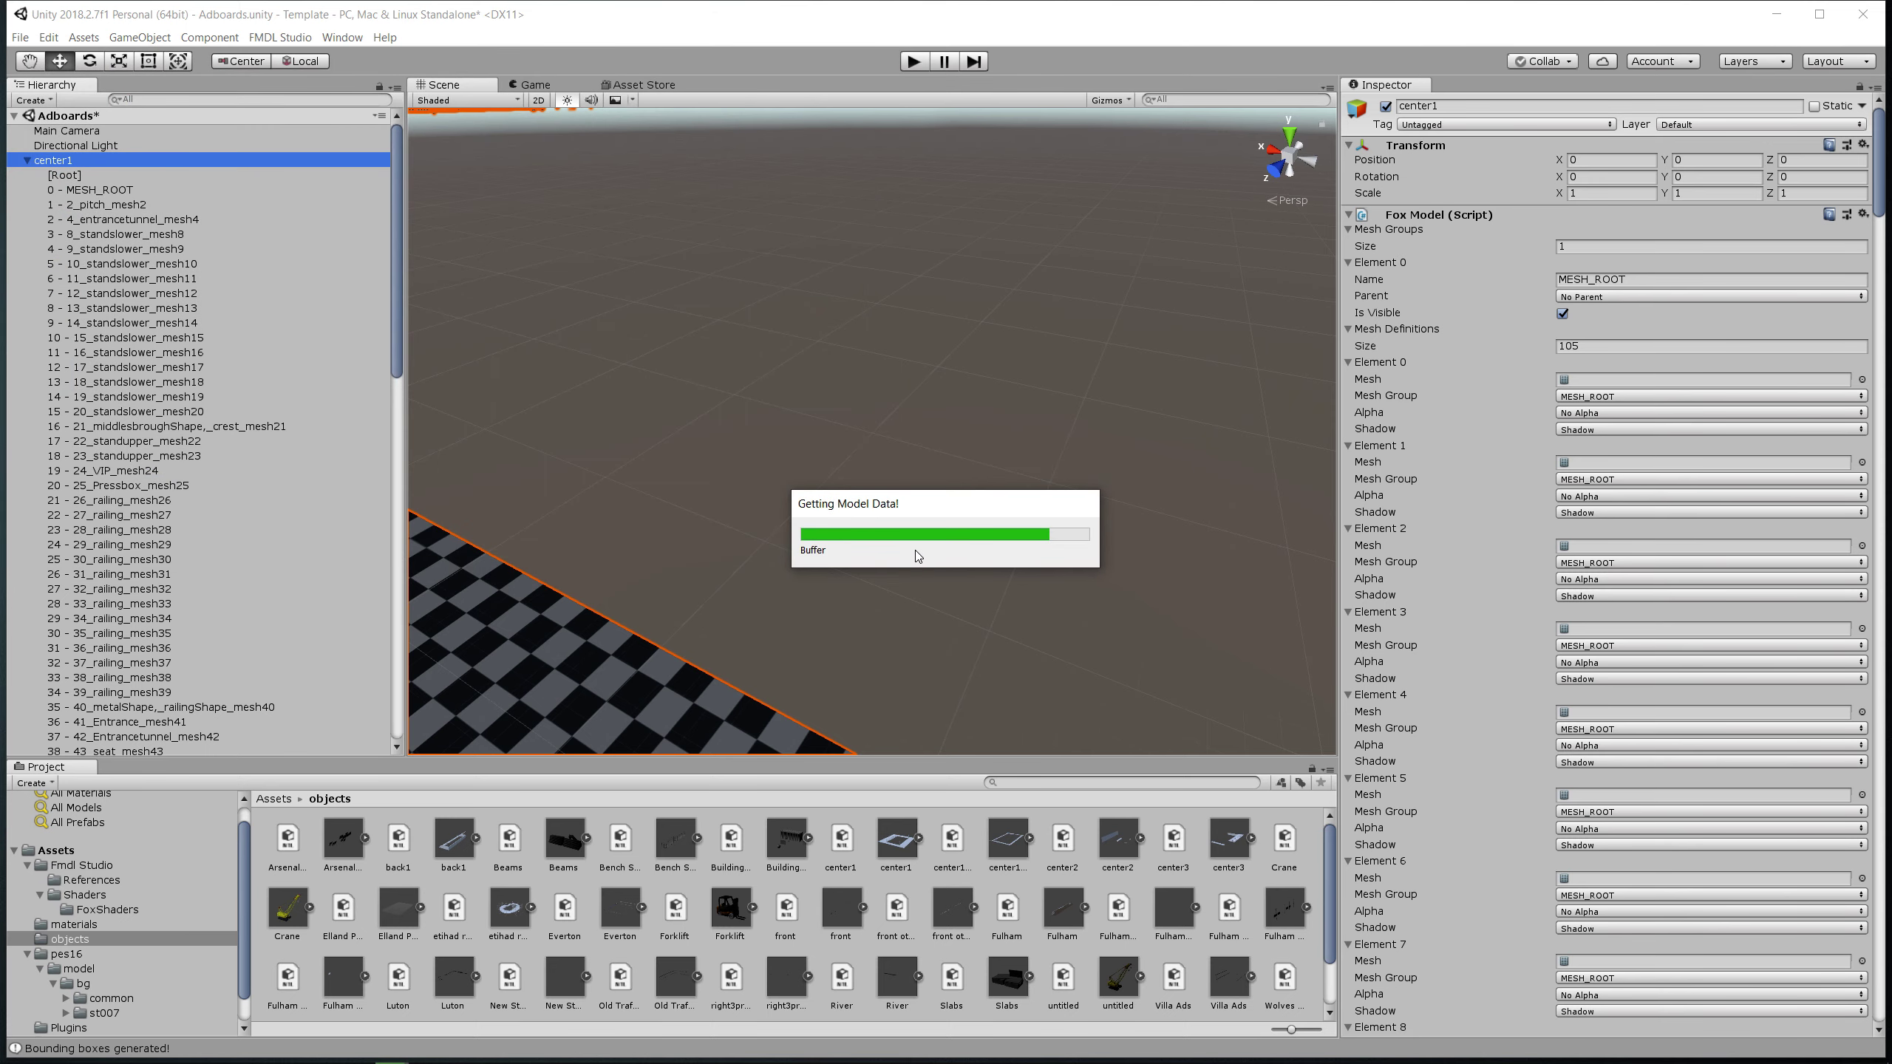